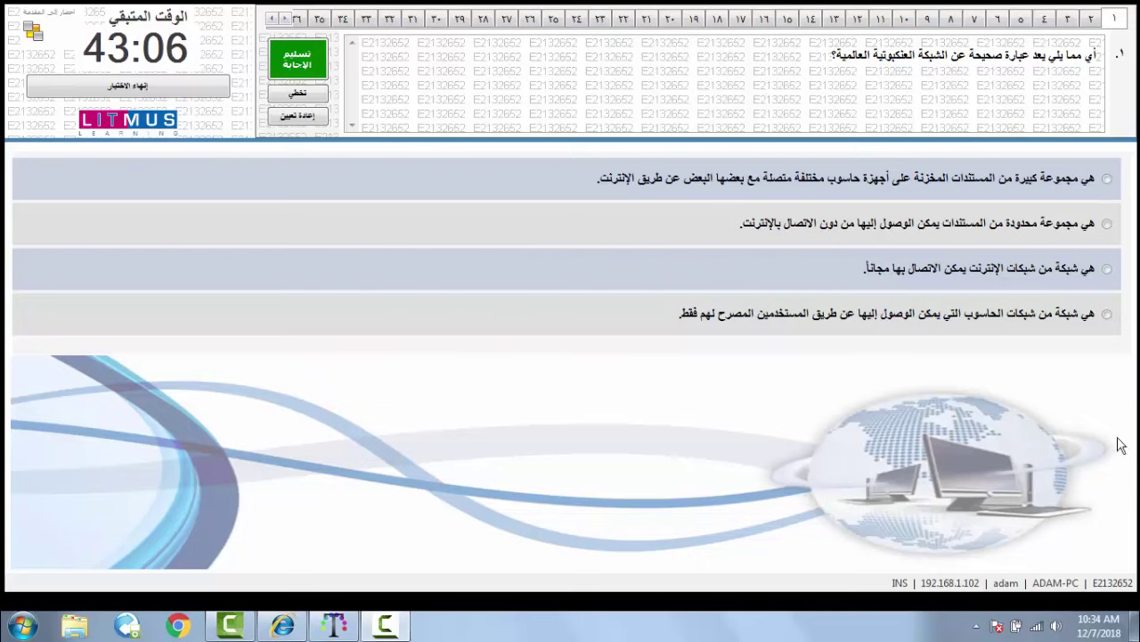
# - Answer question 1 with networked documents and question 2 with homedecor.com, submitting each
pyautogui.click(1086, 186)
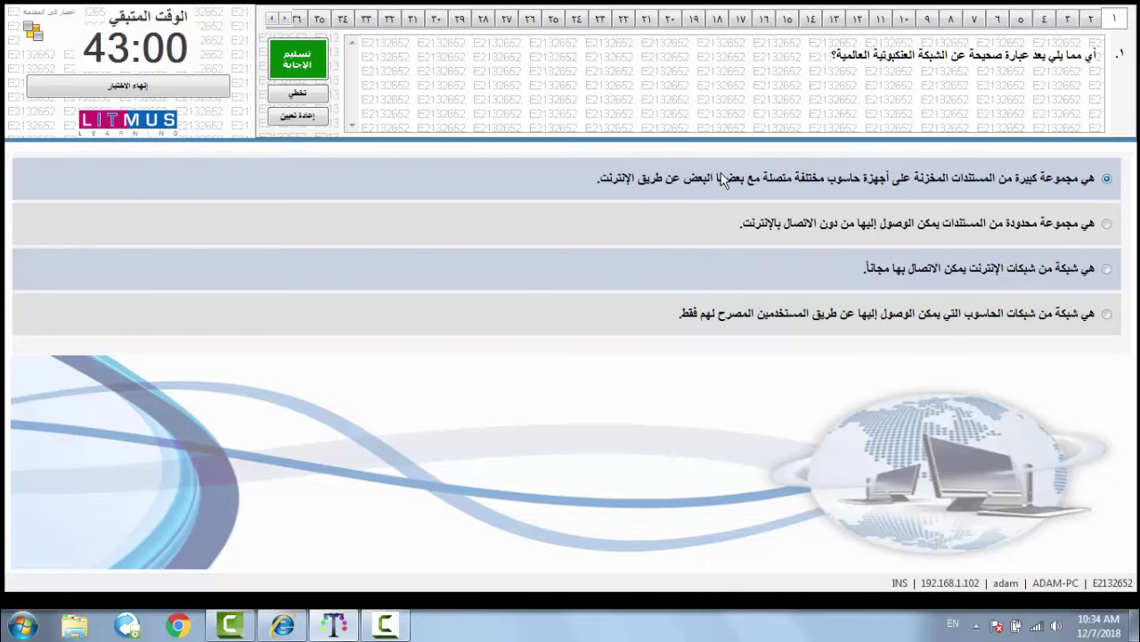
pyautogui.click(298, 68)
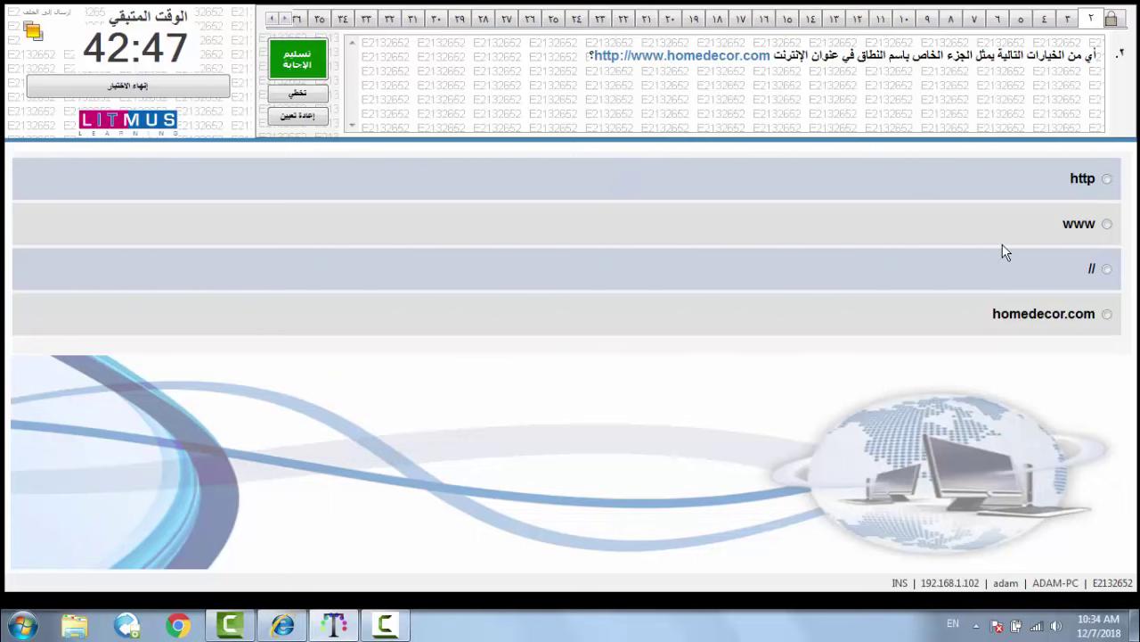
pyautogui.click(1103, 315)
pyautogui.click(303, 55)
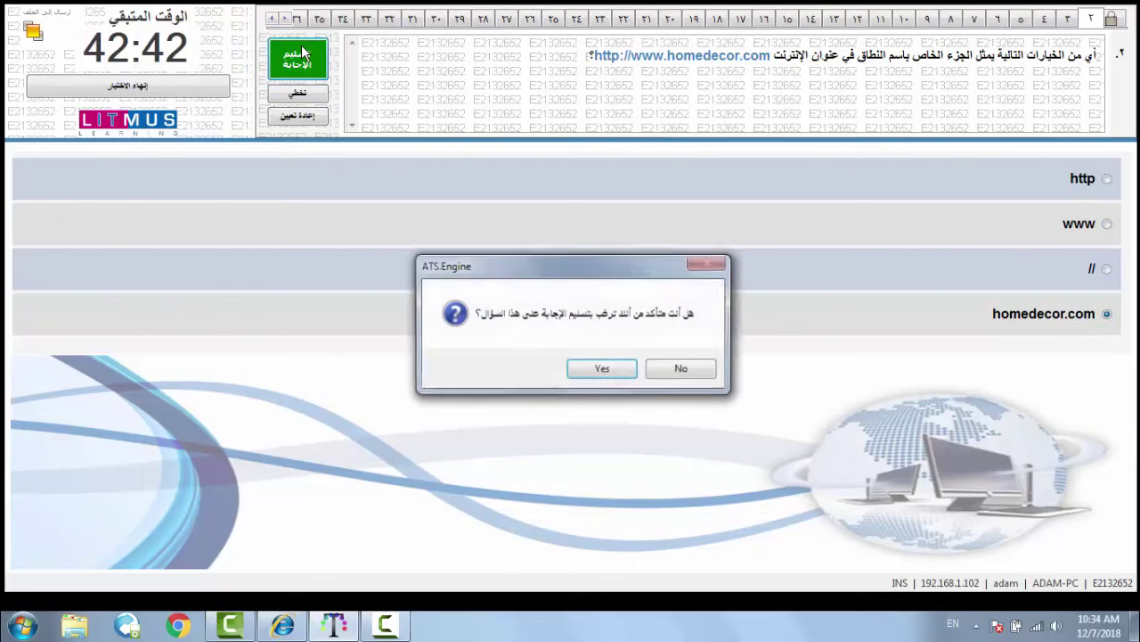
pyautogui.click(594, 375)
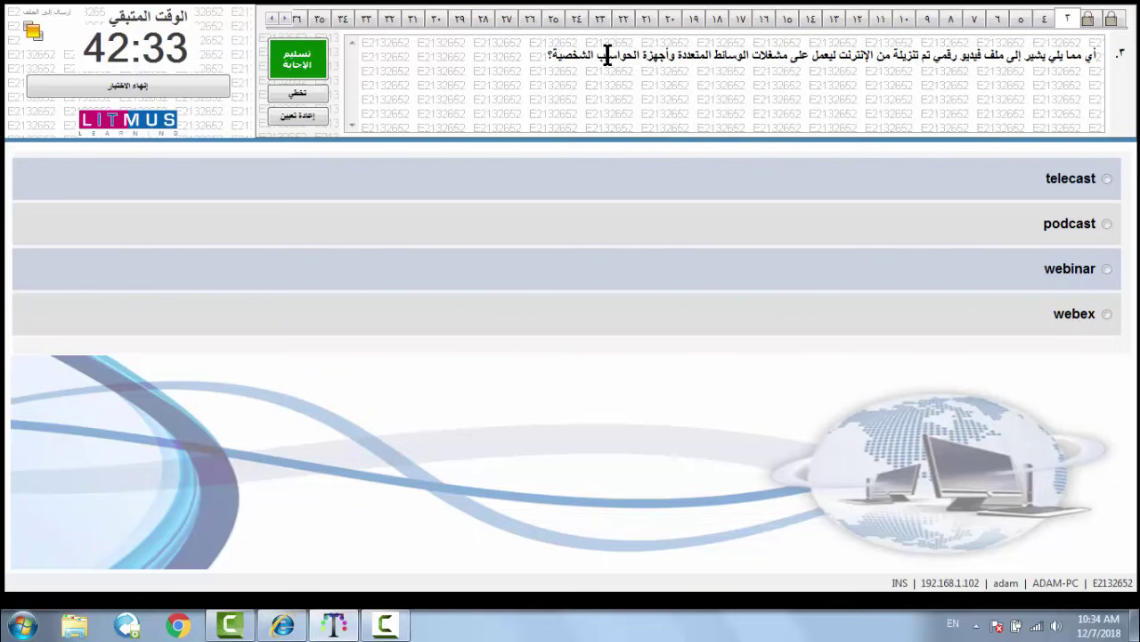
# - Answer question 3 with podcast and question 4 with https, submitting and confirming each
pyautogui.click(1107, 224)
pyautogui.click(302, 60)
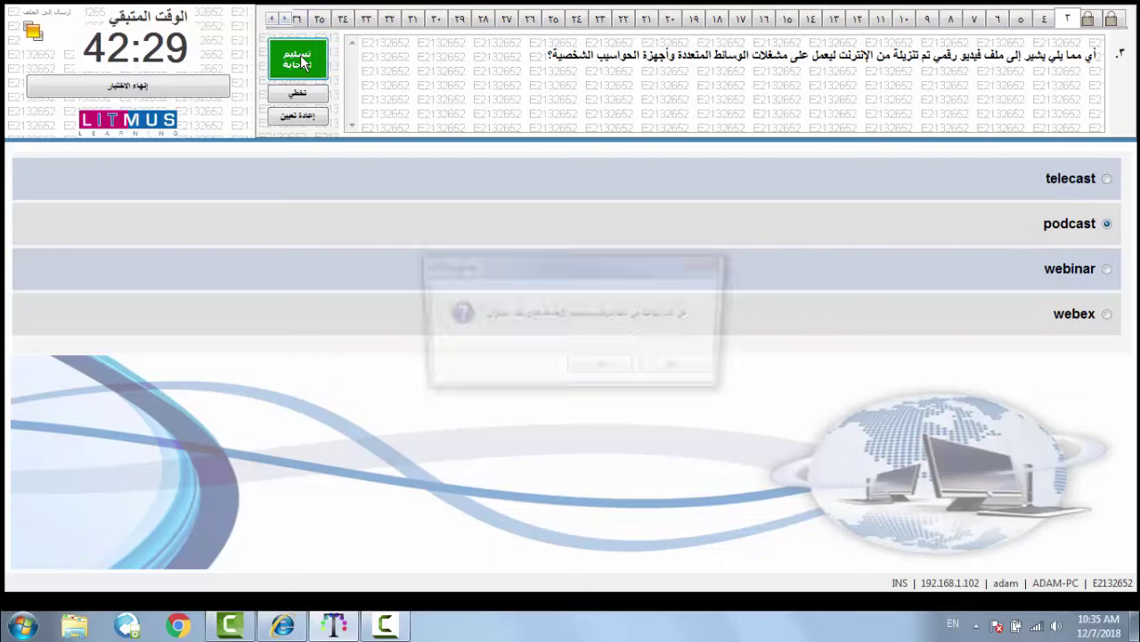
pyautogui.click(593, 371)
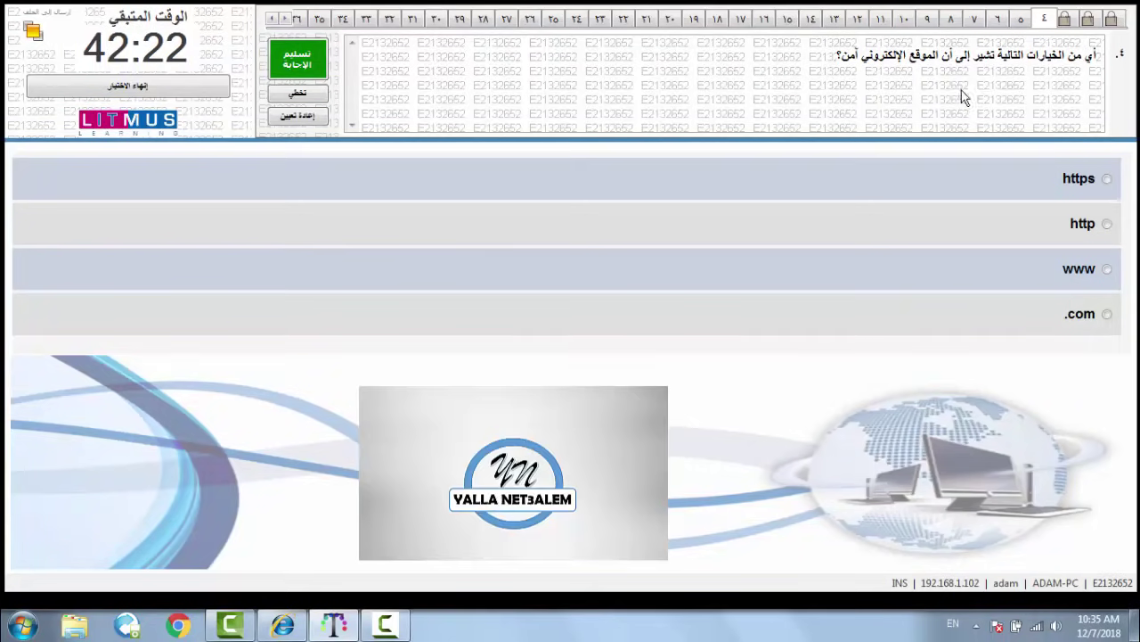
pyautogui.click(1106, 180)
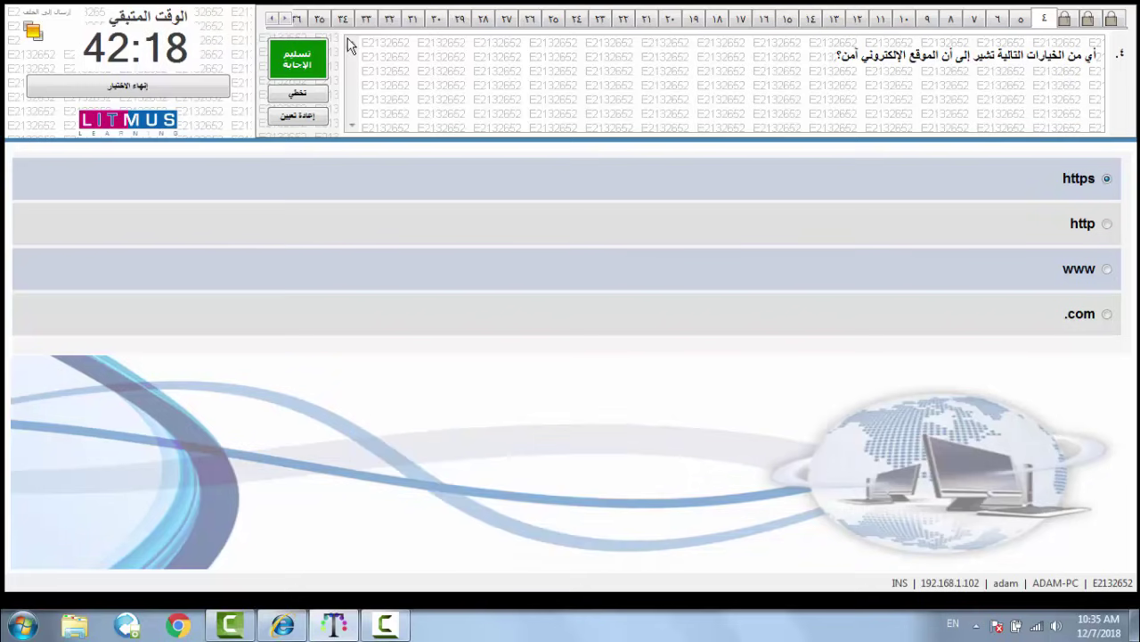
pyautogui.click(306, 56)
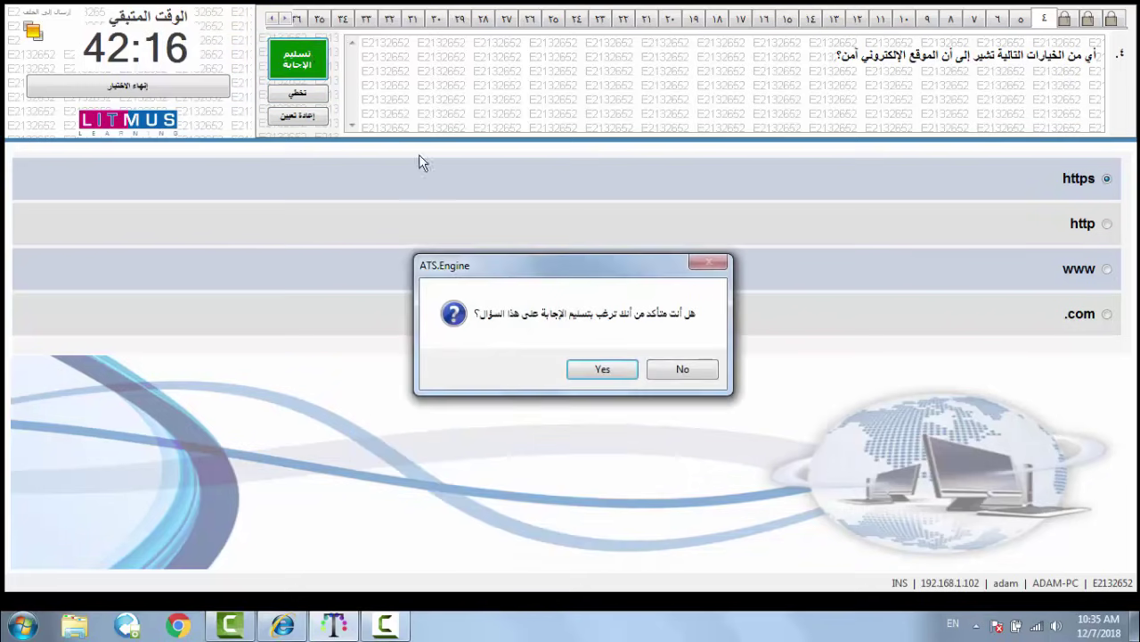
pyautogui.click(592, 365)
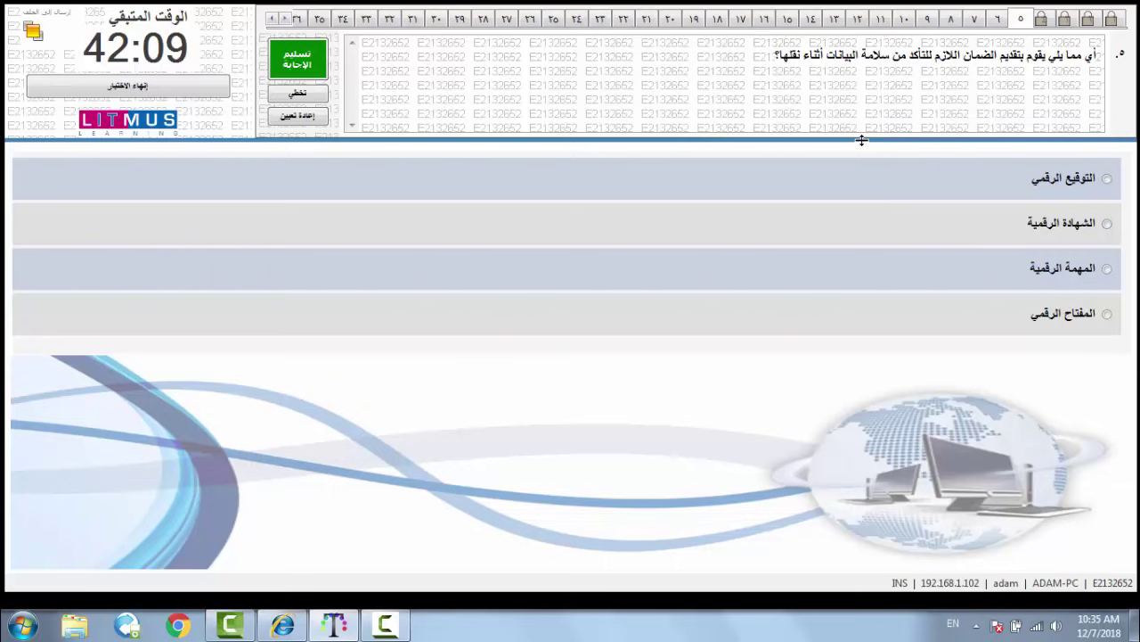
# - Choose digital certificate for question 5 and submit the answer
pyautogui.click(1106, 224)
pyautogui.click(298, 59)
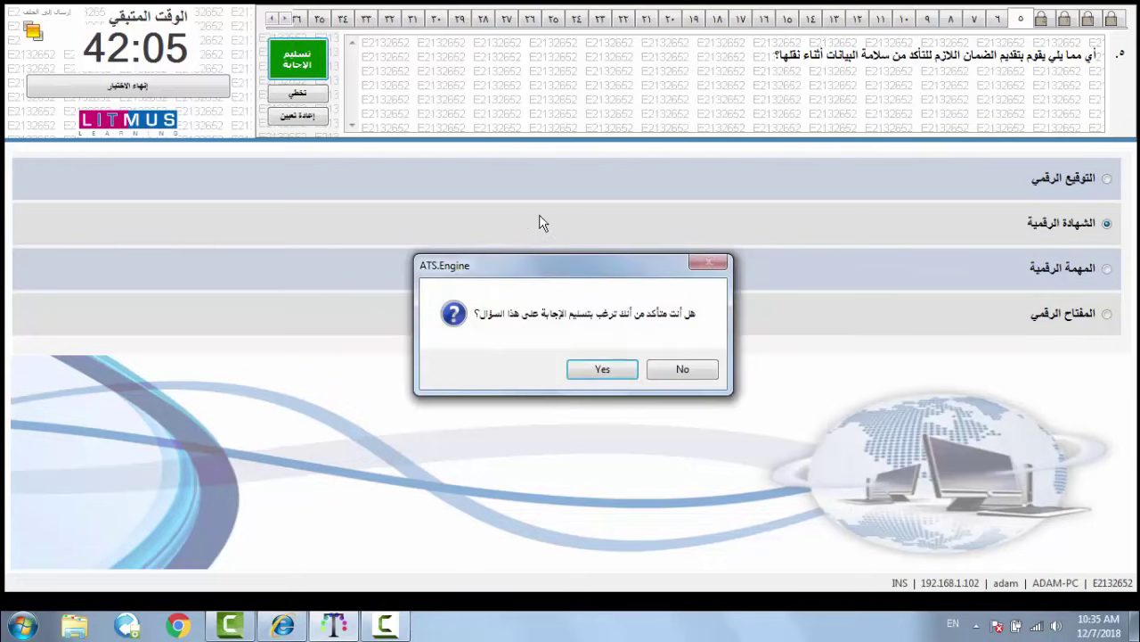
pyautogui.click(603, 369)
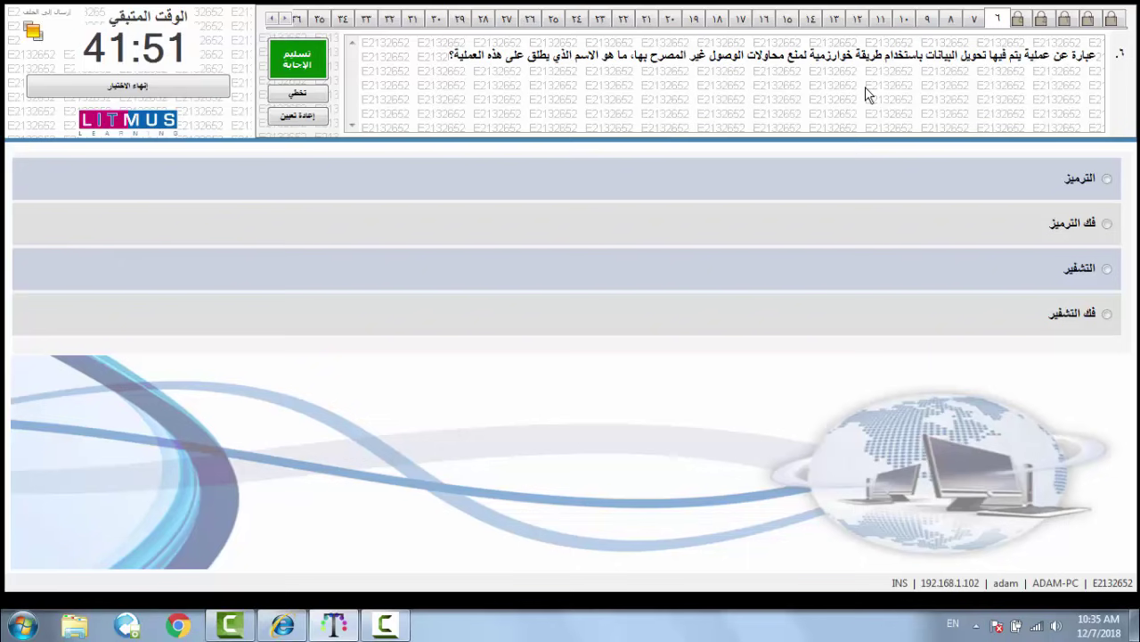
# - Submit encryption for question 6 and the firewall answer for question 7
pyautogui.click(1108, 269)
pyautogui.click(317, 61)
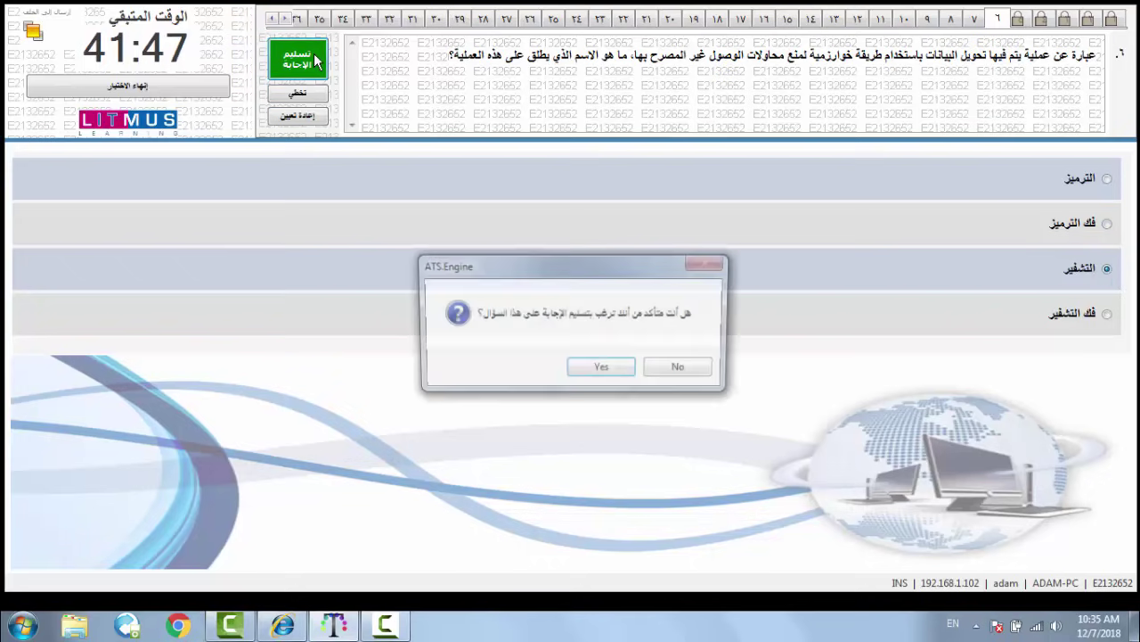
pyautogui.click(603, 370)
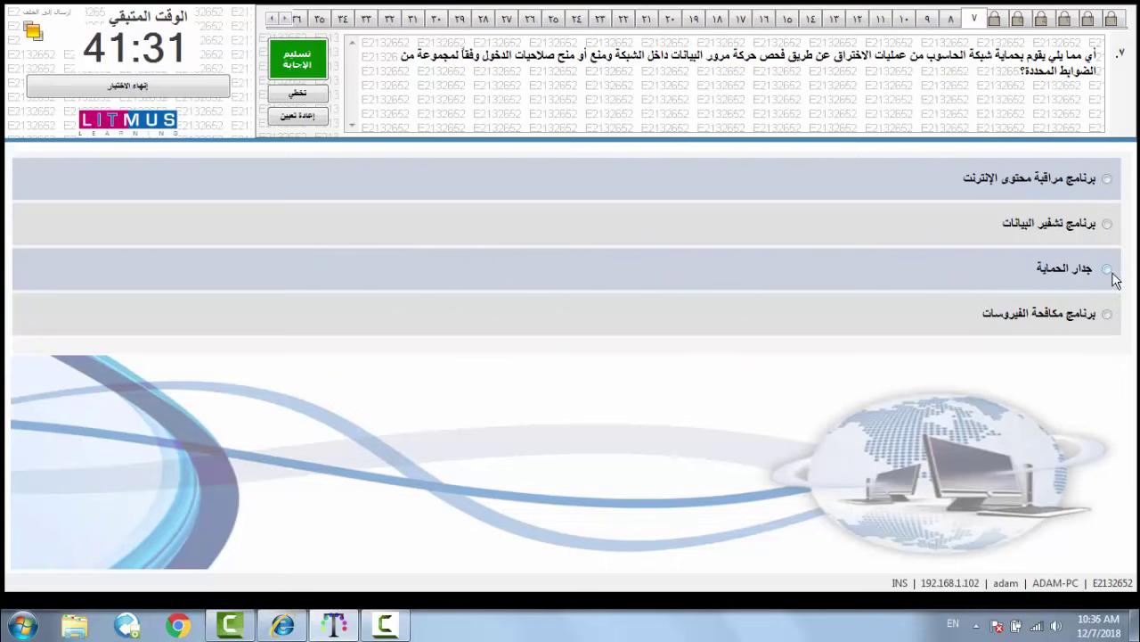
pyautogui.click(319, 59)
pyautogui.click(603, 368)
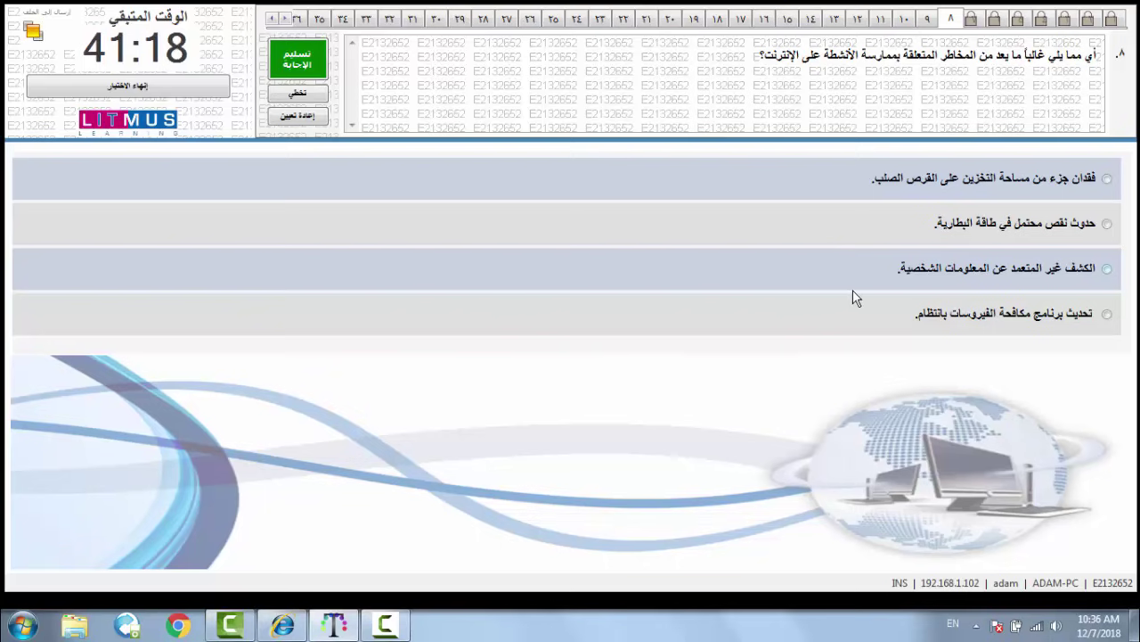
# - Answer question 8 with personal information disclosure and question 9 with children's limited computer time
pyautogui.click(934, 280)
pyautogui.click(285, 64)
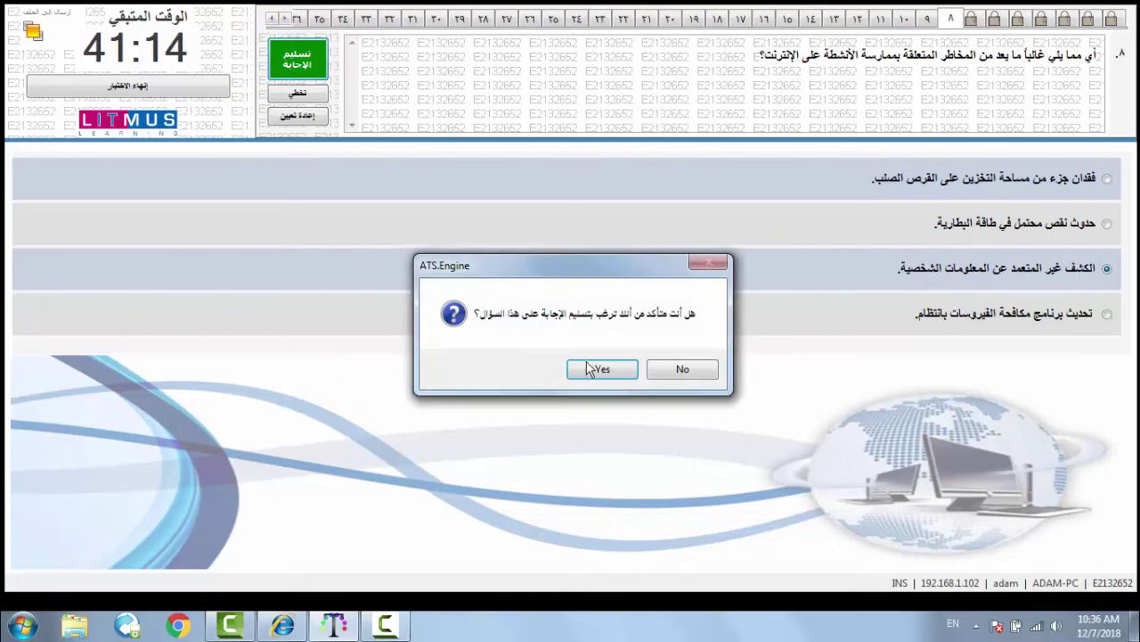
pyautogui.click(589, 369)
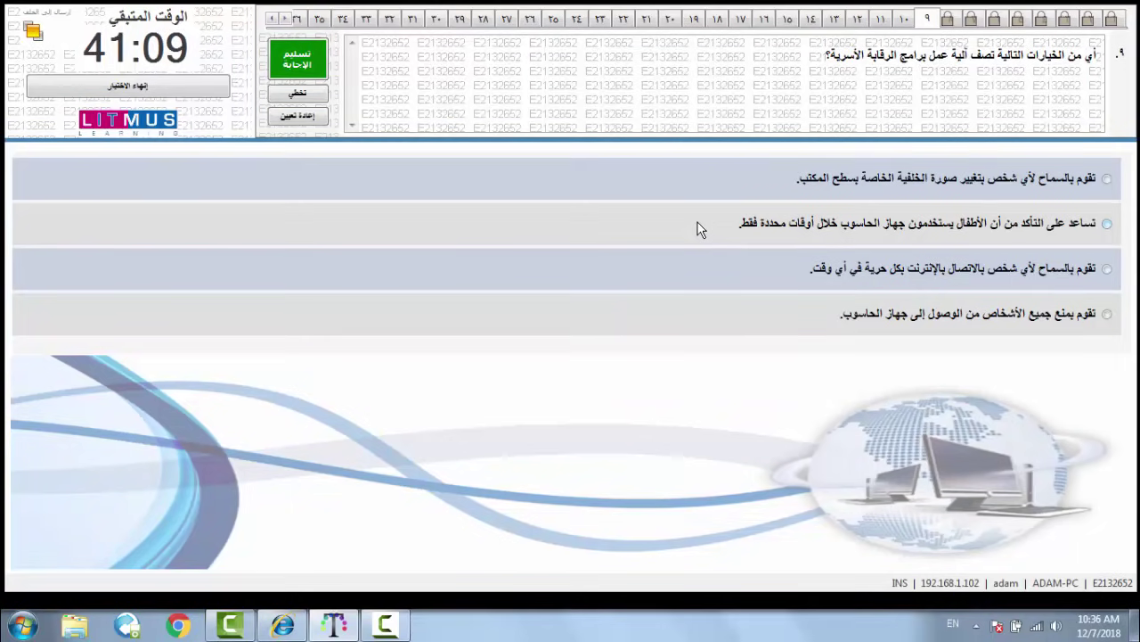
pyautogui.click(940, 229)
pyautogui.click(300, 60)
pyautogui.click(580, 365)
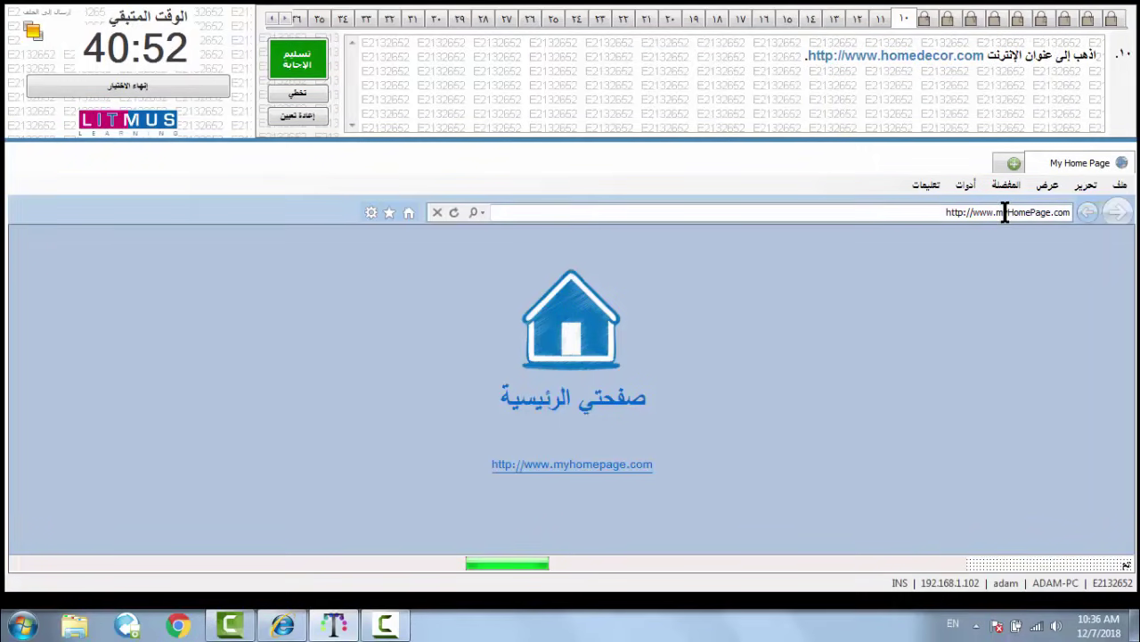
# - Replace myHomePage in the address with homedecor to load homedecor.com, then submit question 10
pyautogui.moveTo(999, 214); pyautogui.dragTo(1052, 211)
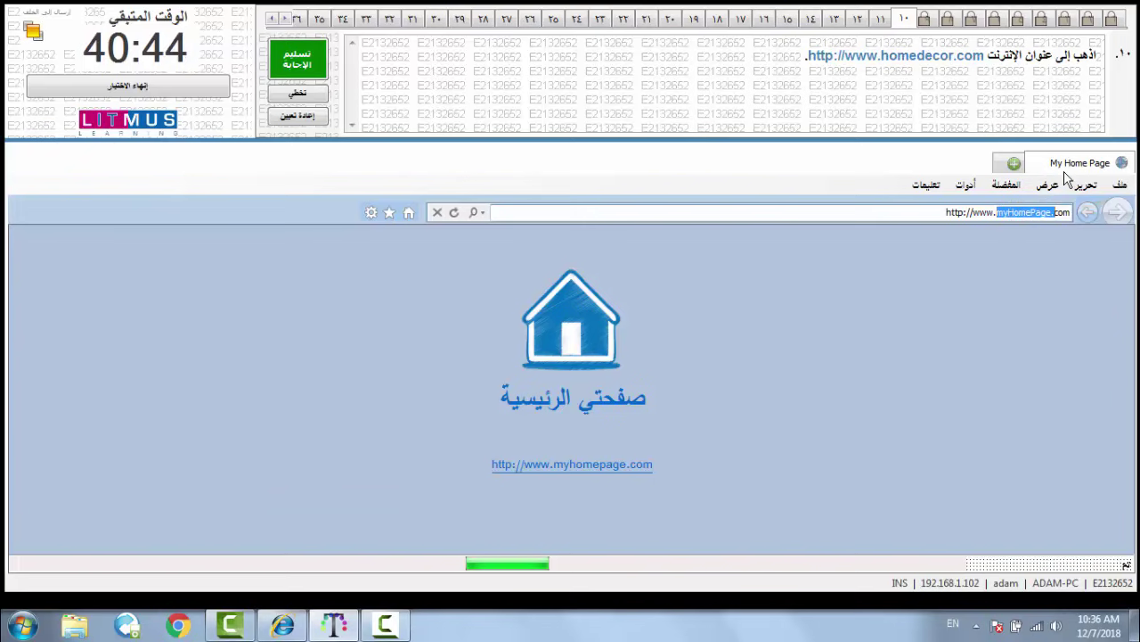
pyautogui.write('h')
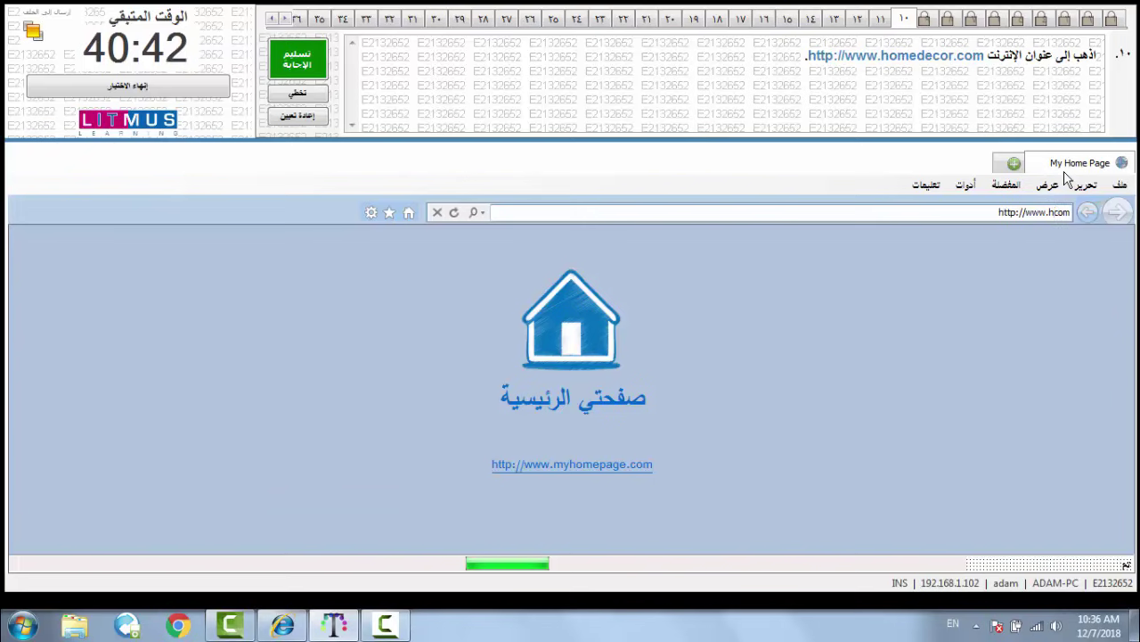
pyautogui.write('omedec')
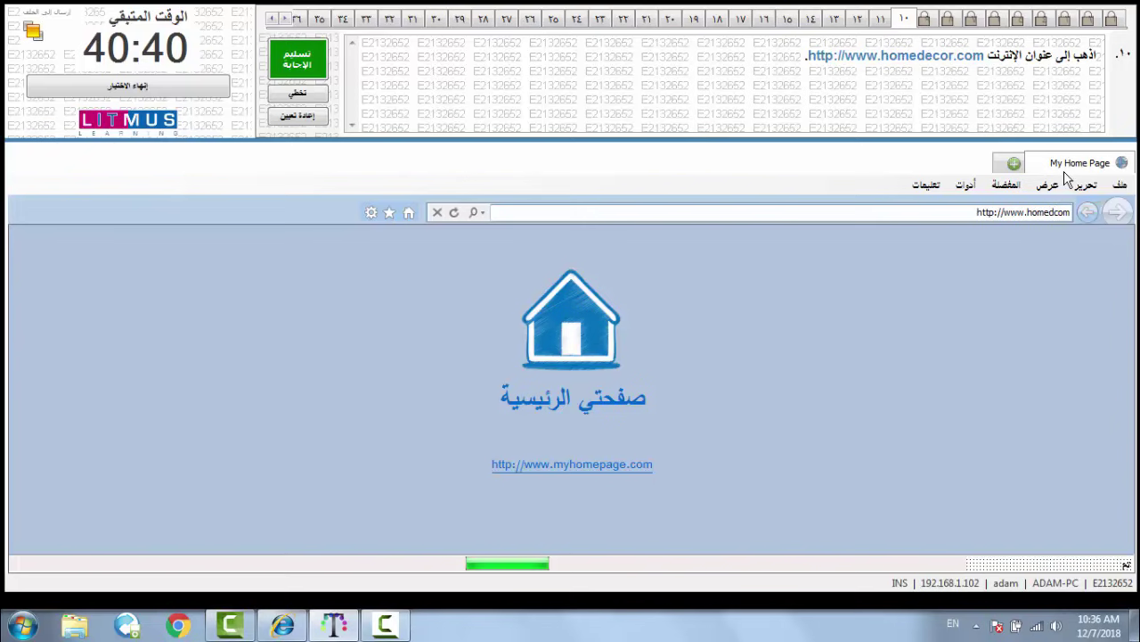
pyautogui.write('o')
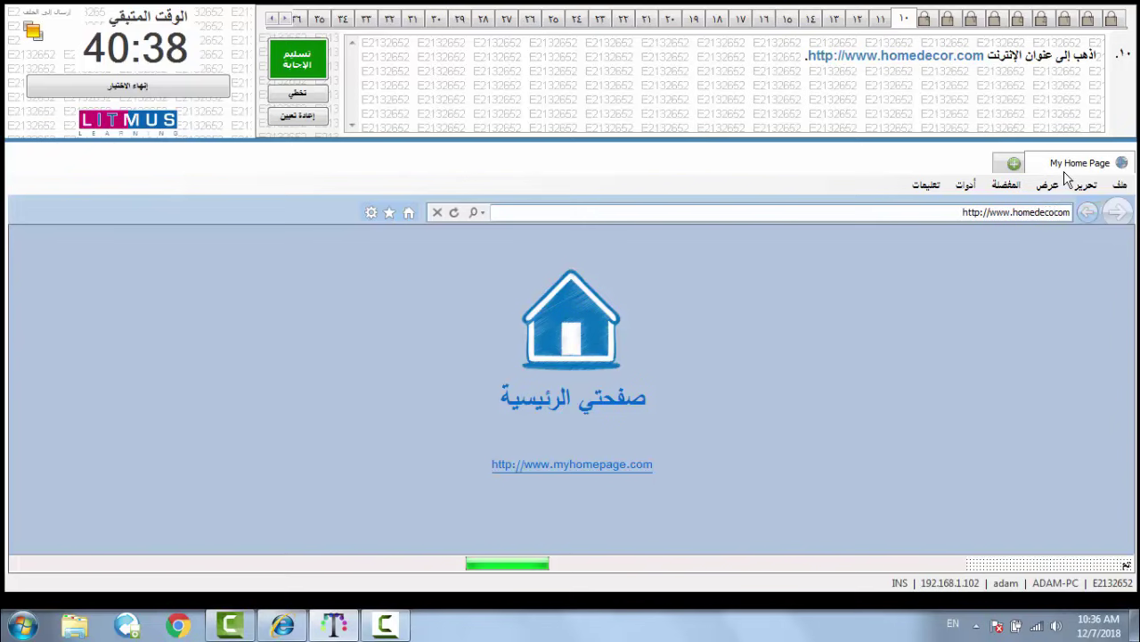
pyautogui.write('r.')
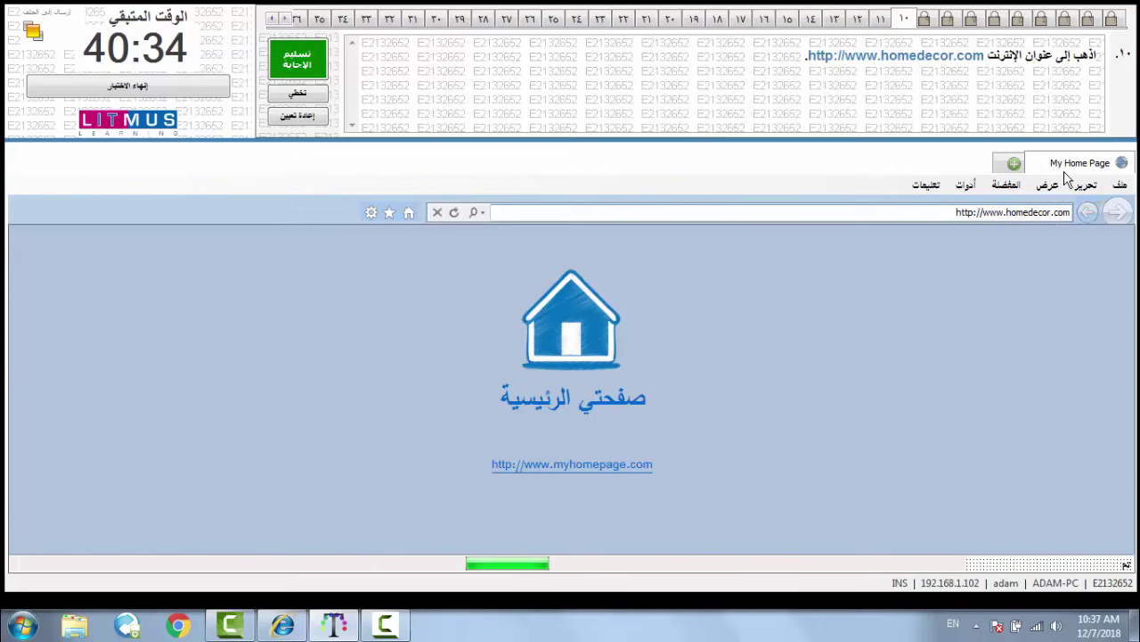
pyautogui.press('Return')
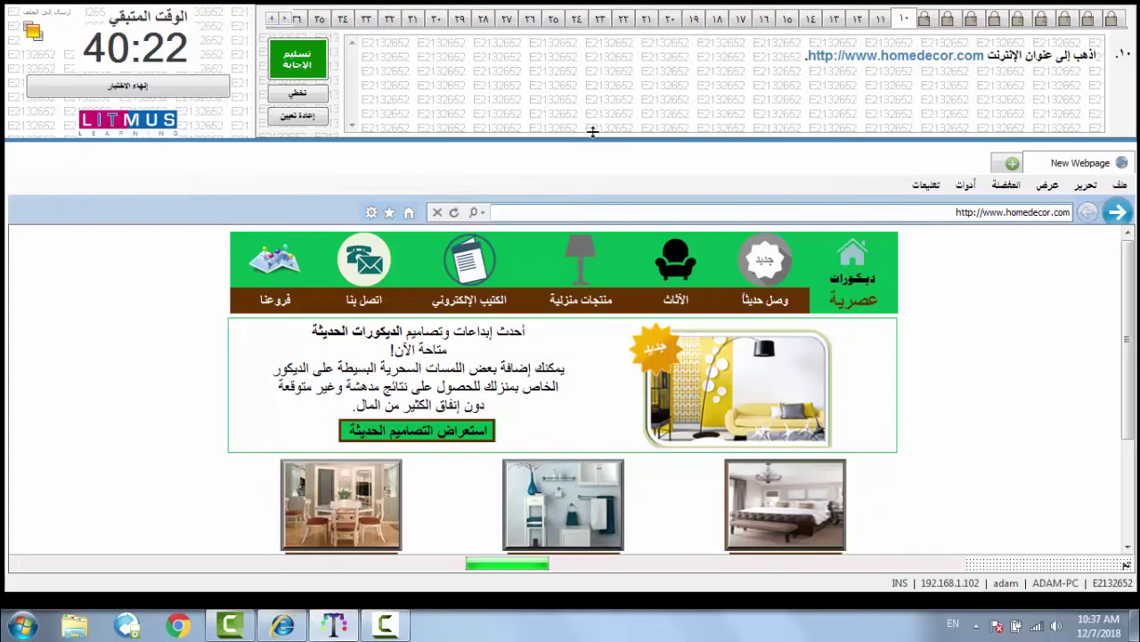
pyautogui.click(312, 59)
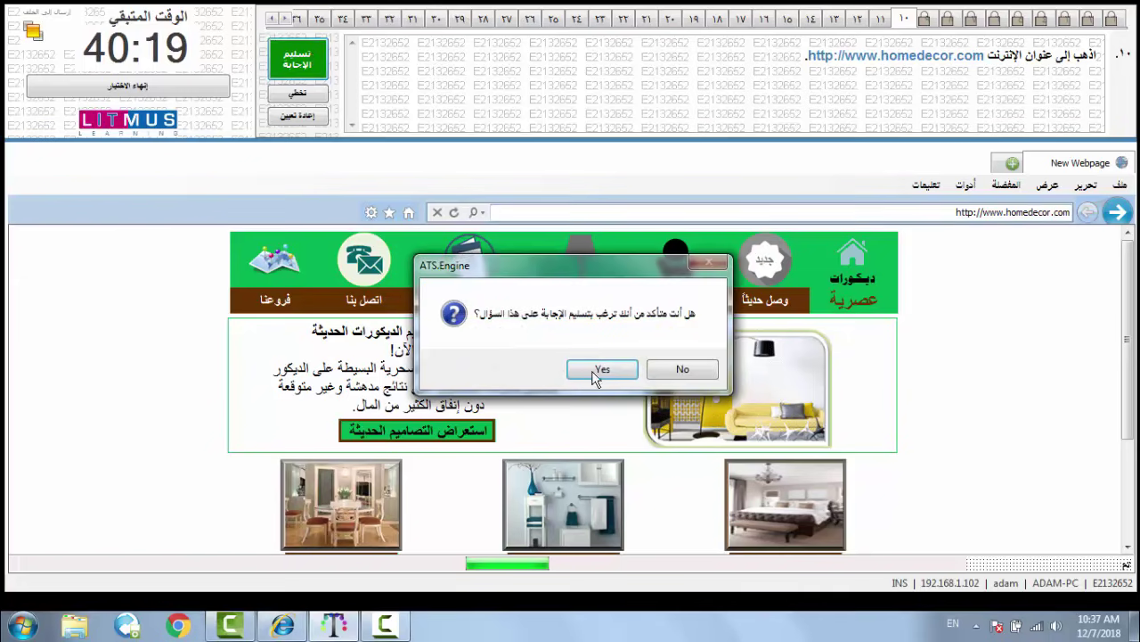
pyautogui.click(593, 374)
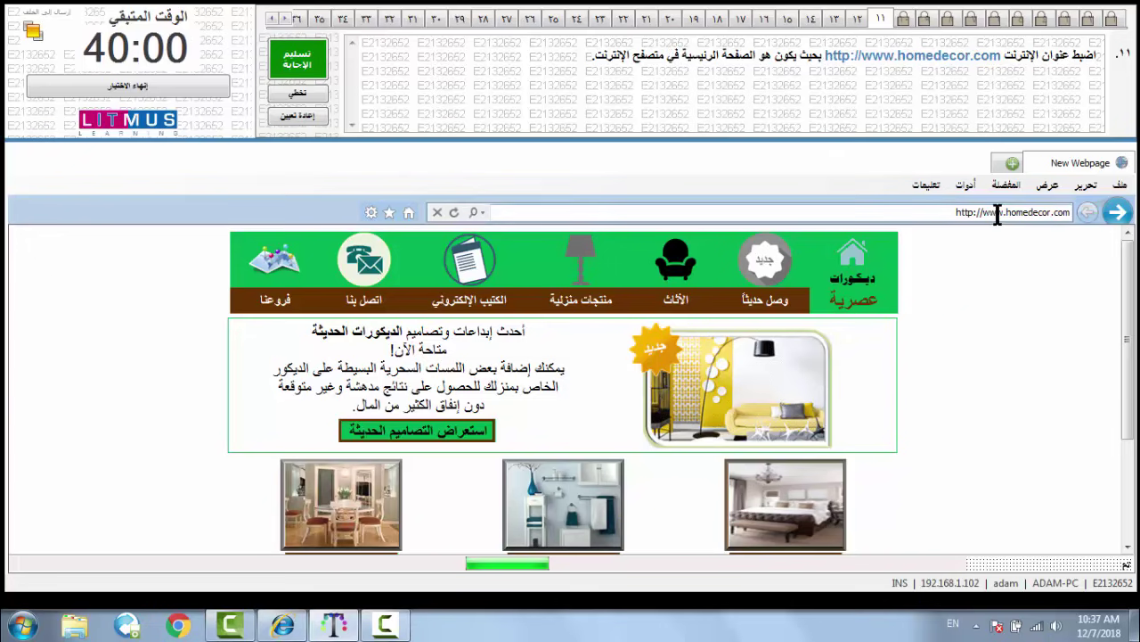
pyautogui.click(971, 187)
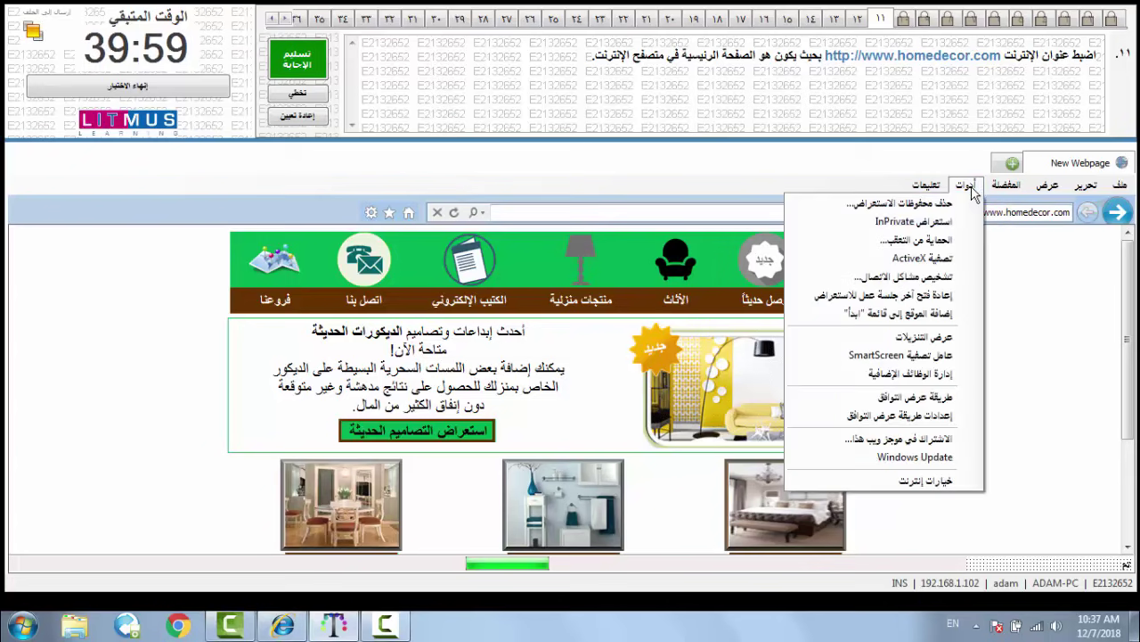
pyautogui.click(934, 481)
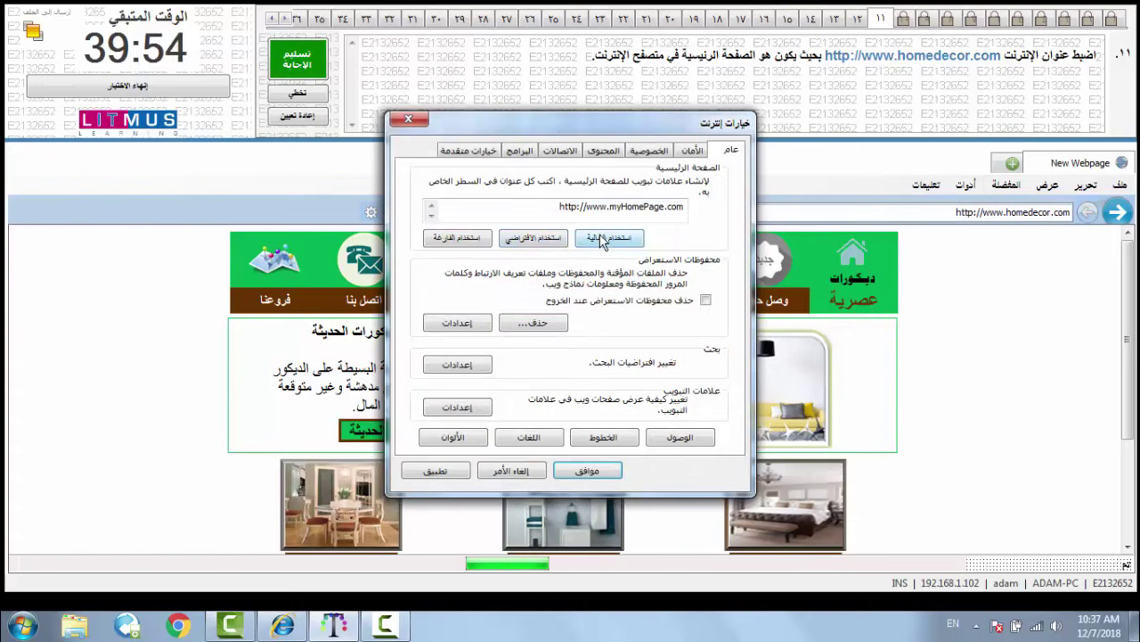
pyautogui.click(603, 241)
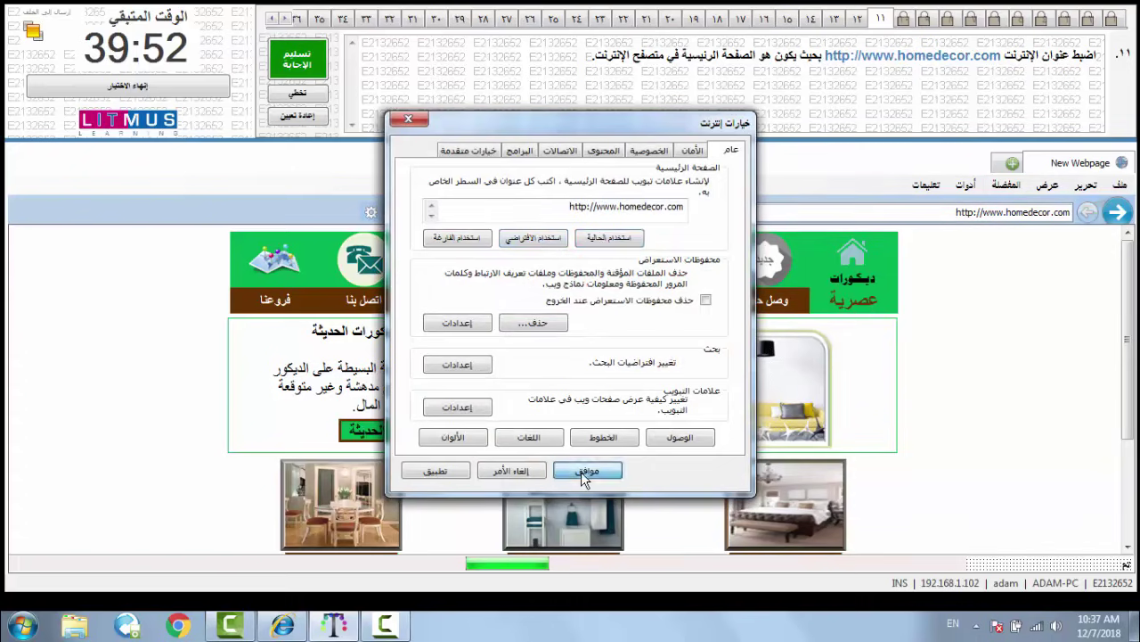
pyautogui.click(584, 470)
pyautogui.click(318, 66)
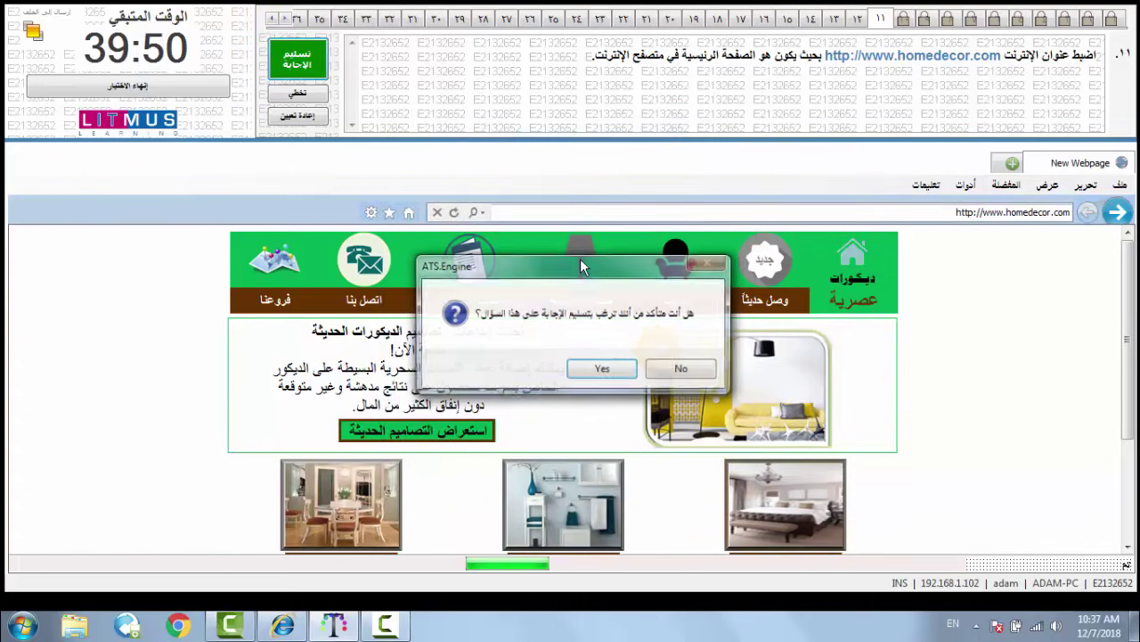
pyautogui.click(629, 374)
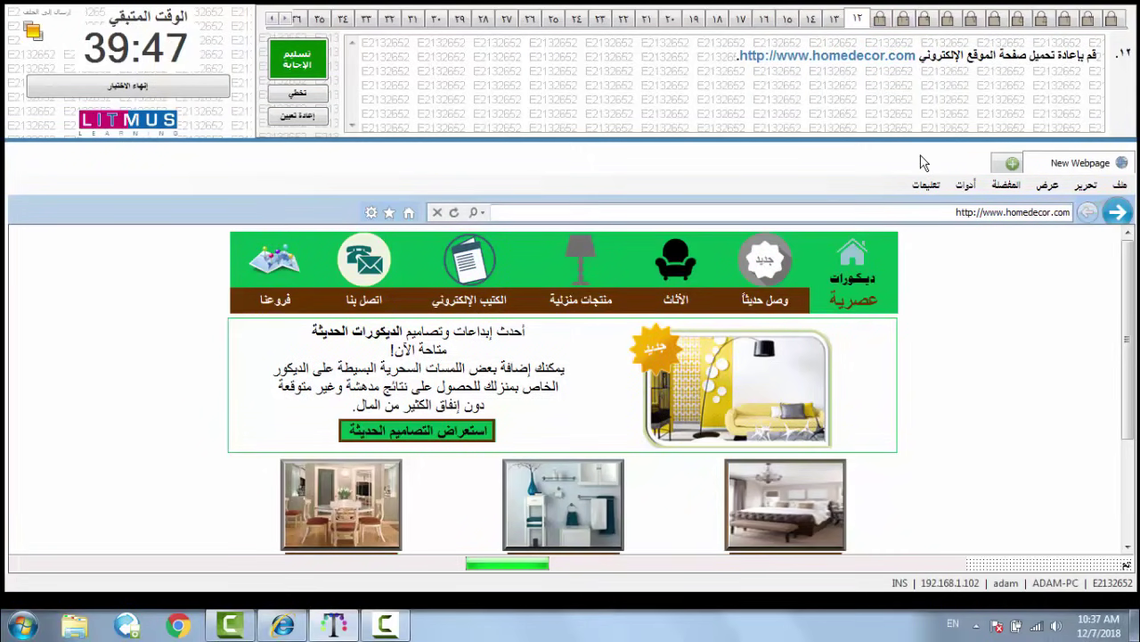
# - Reload the page with View > Refresh and submit question 12
pyautogui.click(1044, 185)
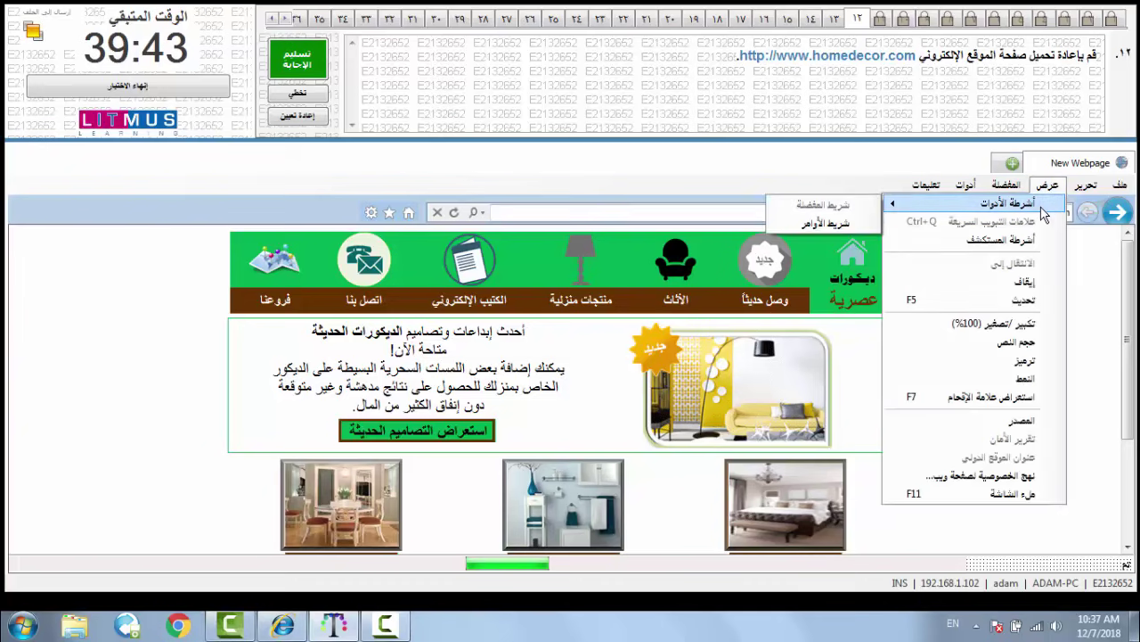
pyautogui.click(1027, 303)
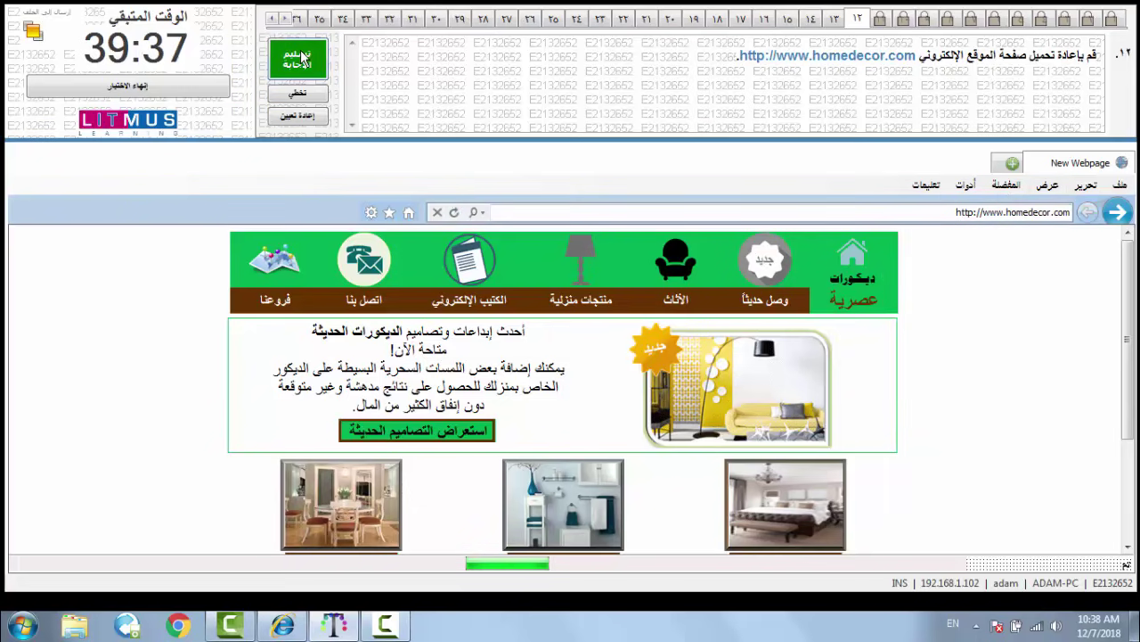
pyautogui.press('Return')
pyautogui.click(602, 368)
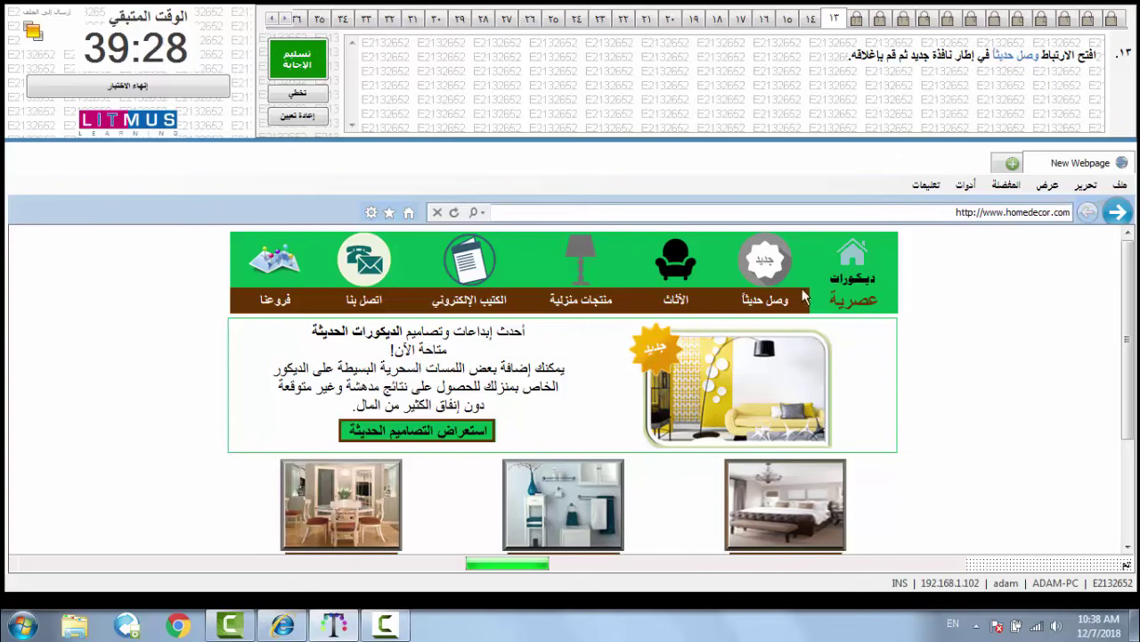
# - Open the وصل حديثاً link in a new window and submit question 13
pyautogui.click(771, 302)
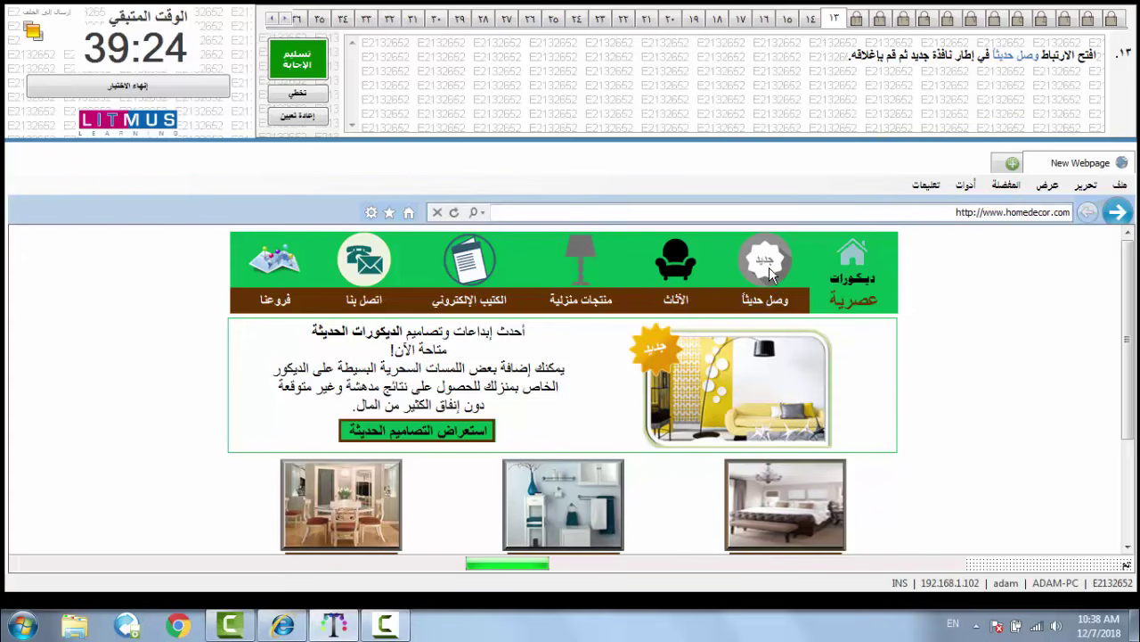
pyautogui.rightClick(768, 307)
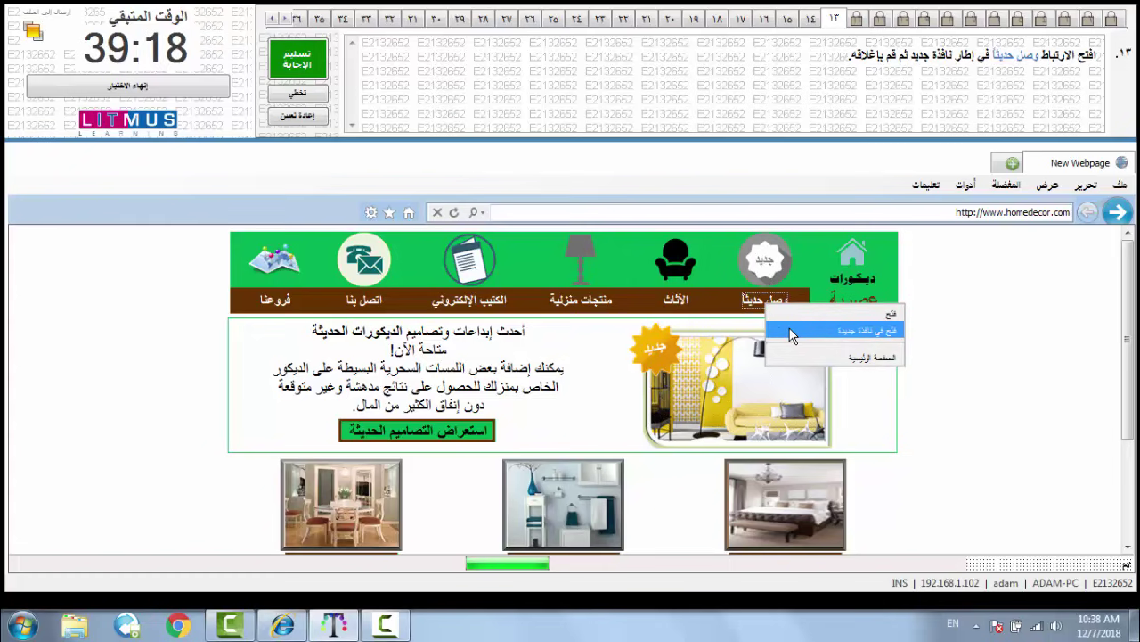
pyautogui.click(792, 331)
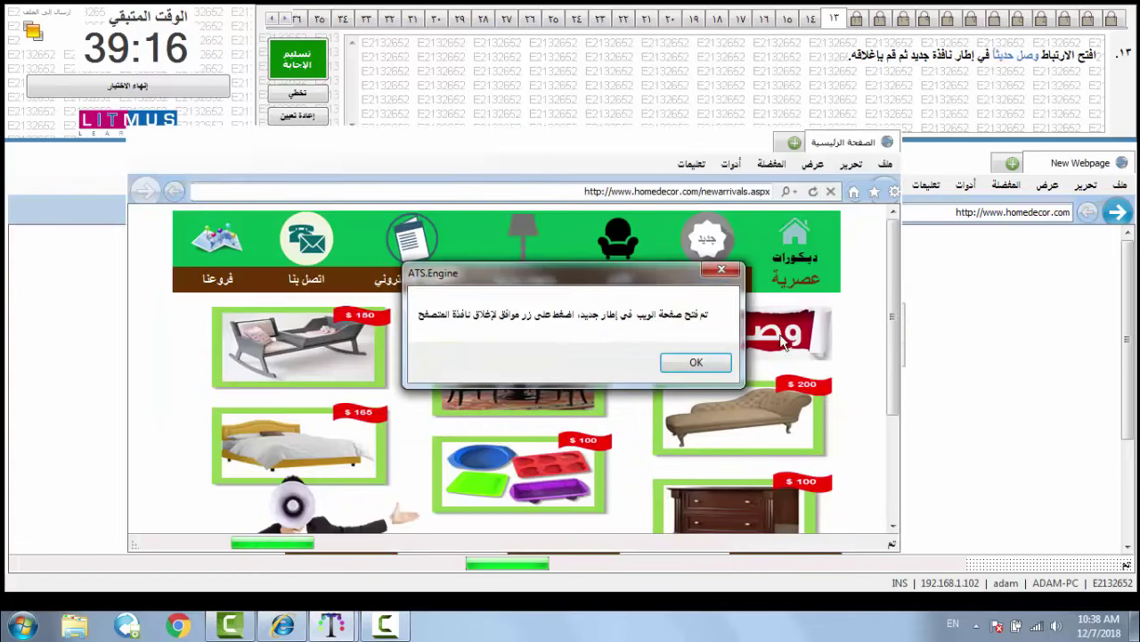
pyautogui.click(713, 359)
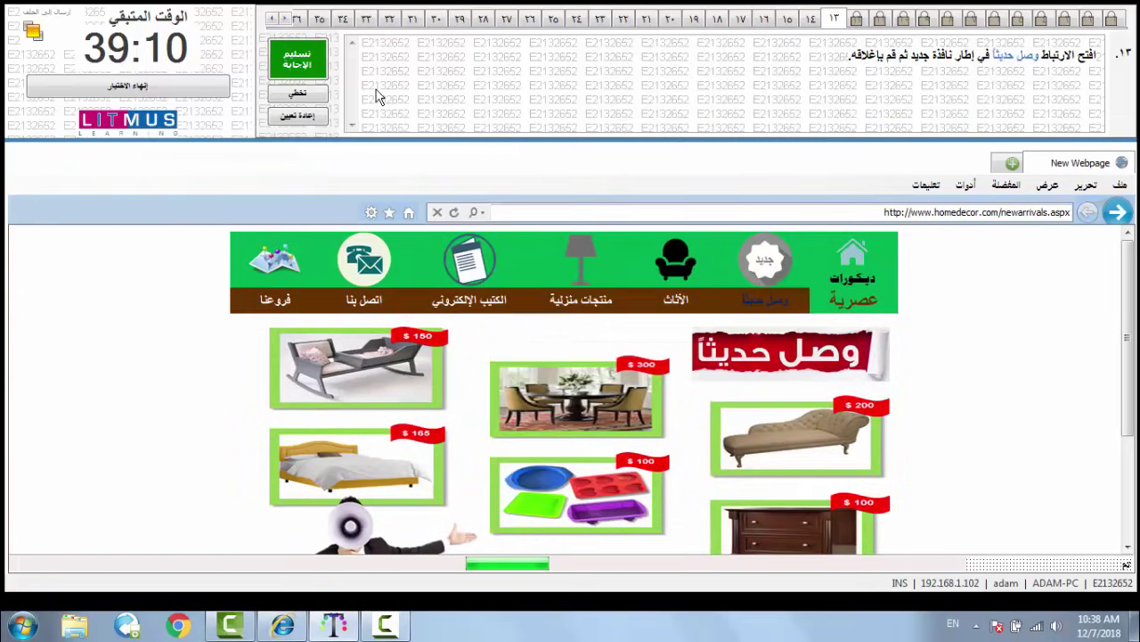
pyautogui.click(300, 66)
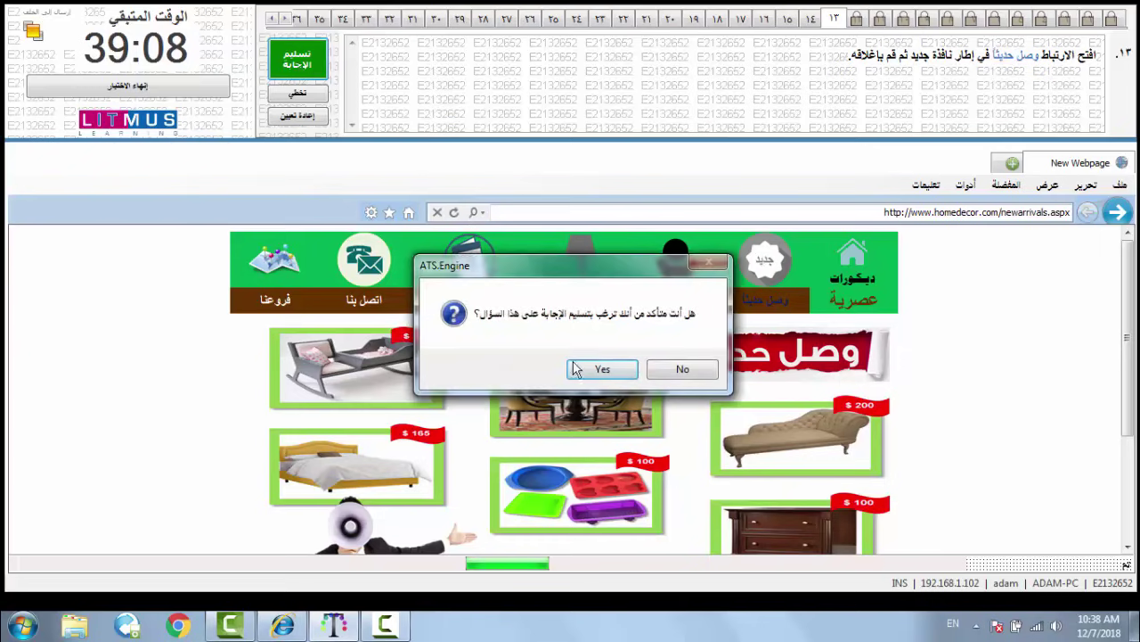
pyautogui.click(602, 369)
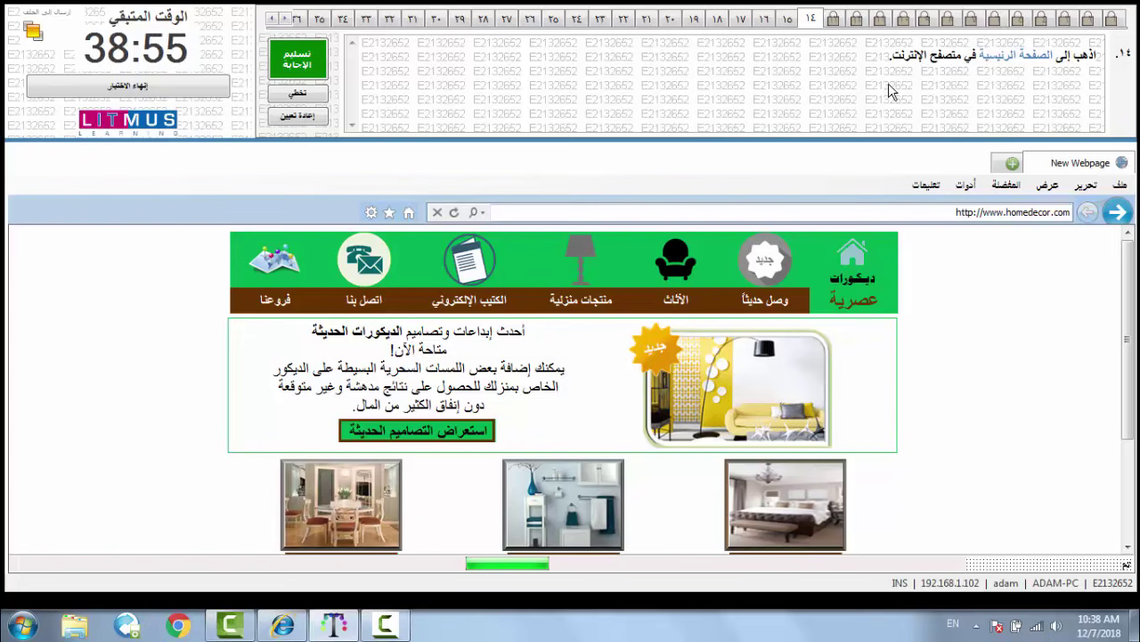
# - Go to the browser's home page and submit question 14
pyautogui.click(409, 213)
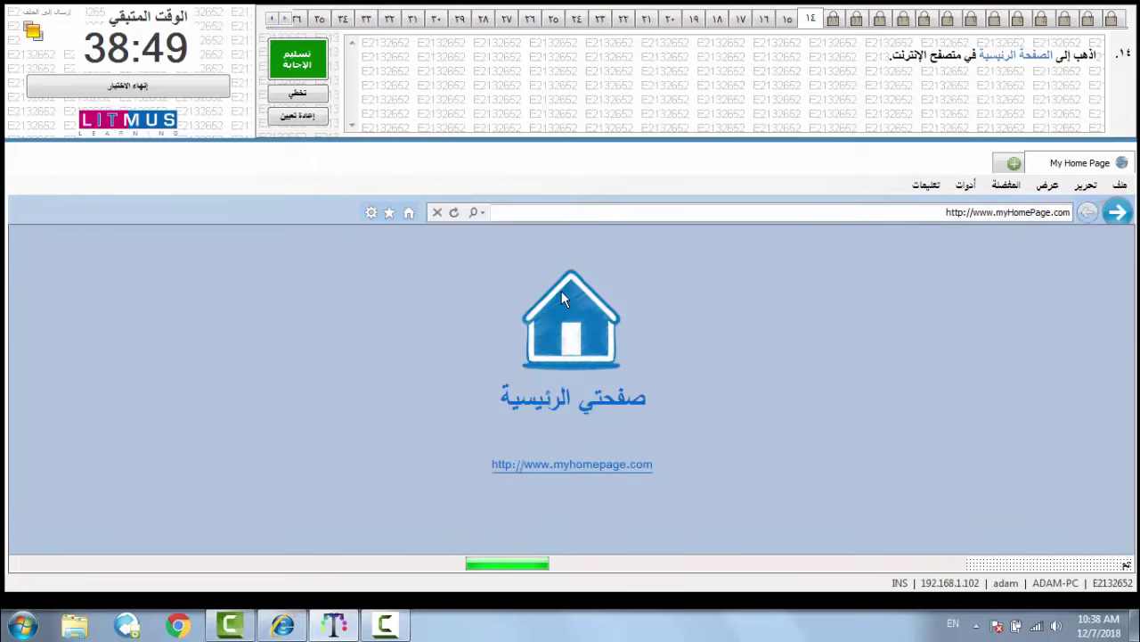
pyautogui.click(303, 61)
pyautogui.click(582, 370)
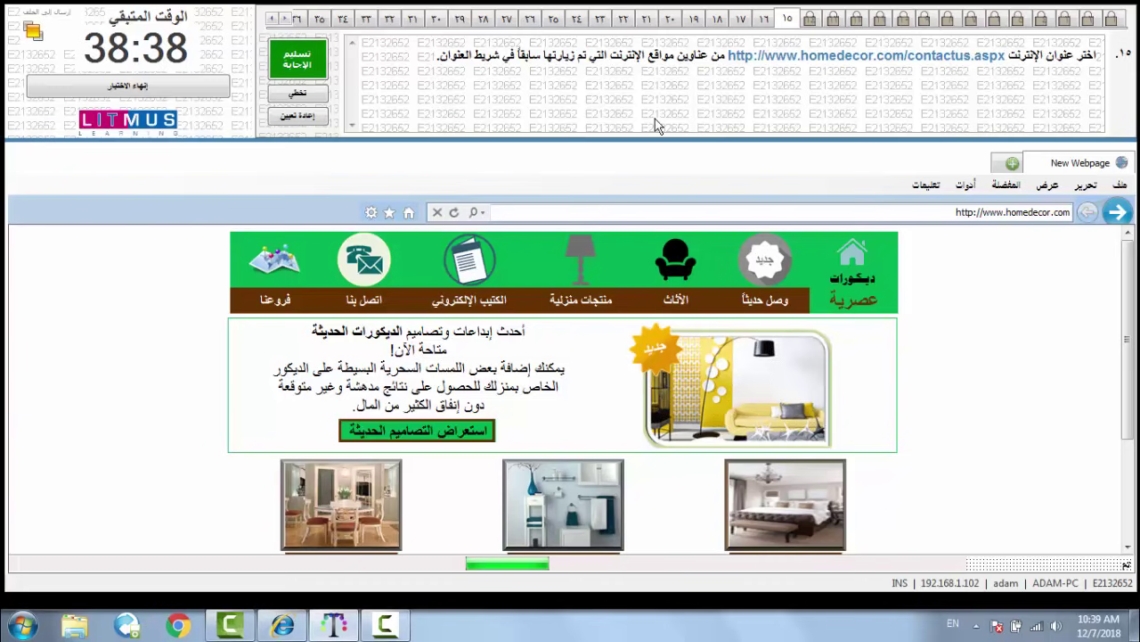
# - Reopen contactus.aspx from the address-bar history and submit question 15
pyautogui.click(489, 215)
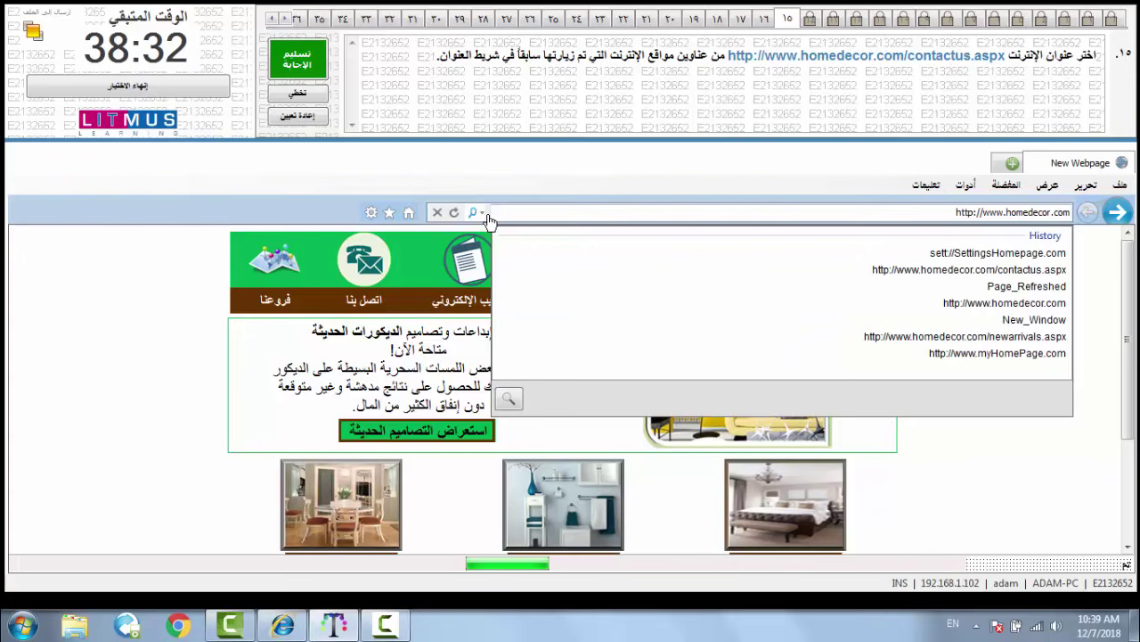
pyautogui.click(884, 273)
pyautogui.click(317, 68)
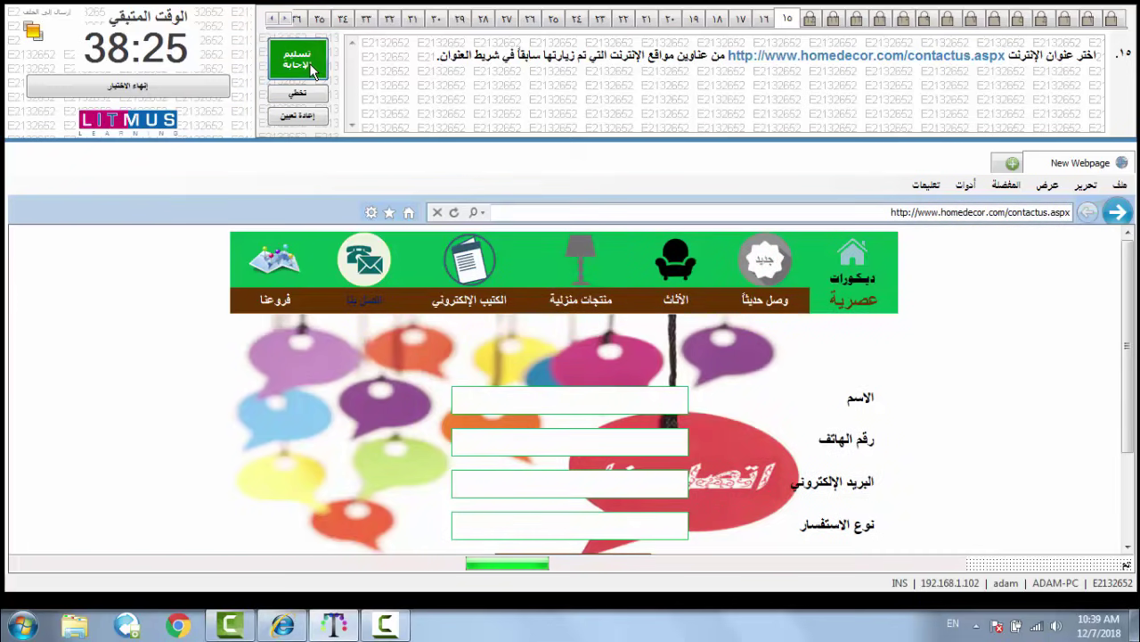
pyautogui.click(604, 369)
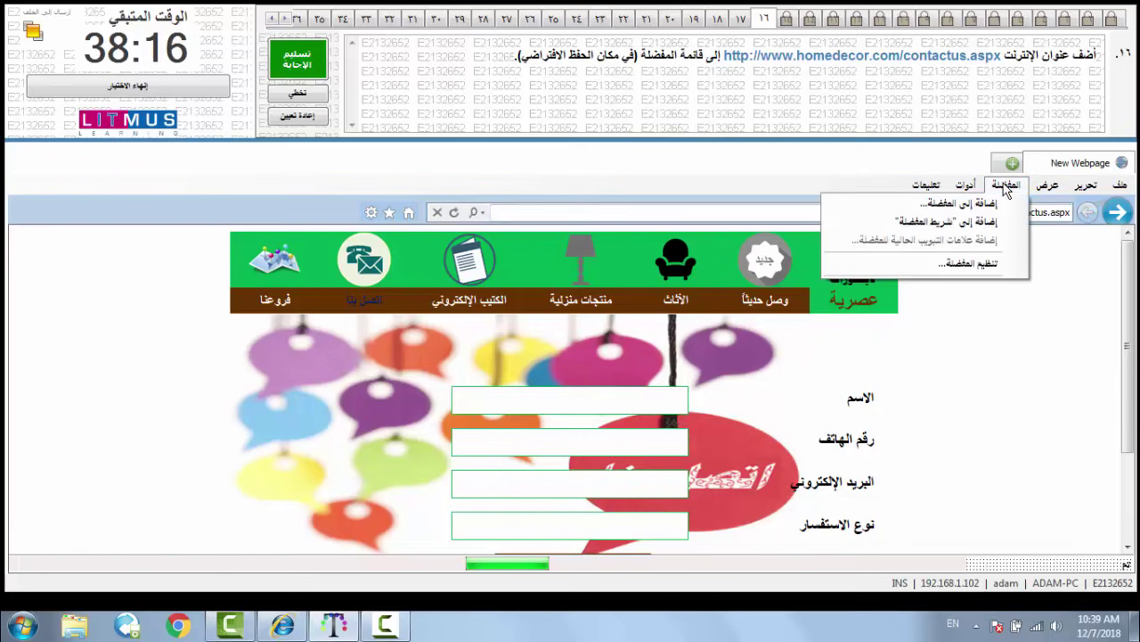
# - Add the contactus.aspx page to Favorites in the default folder and submit question 16
pyautogui.click(996, 208)
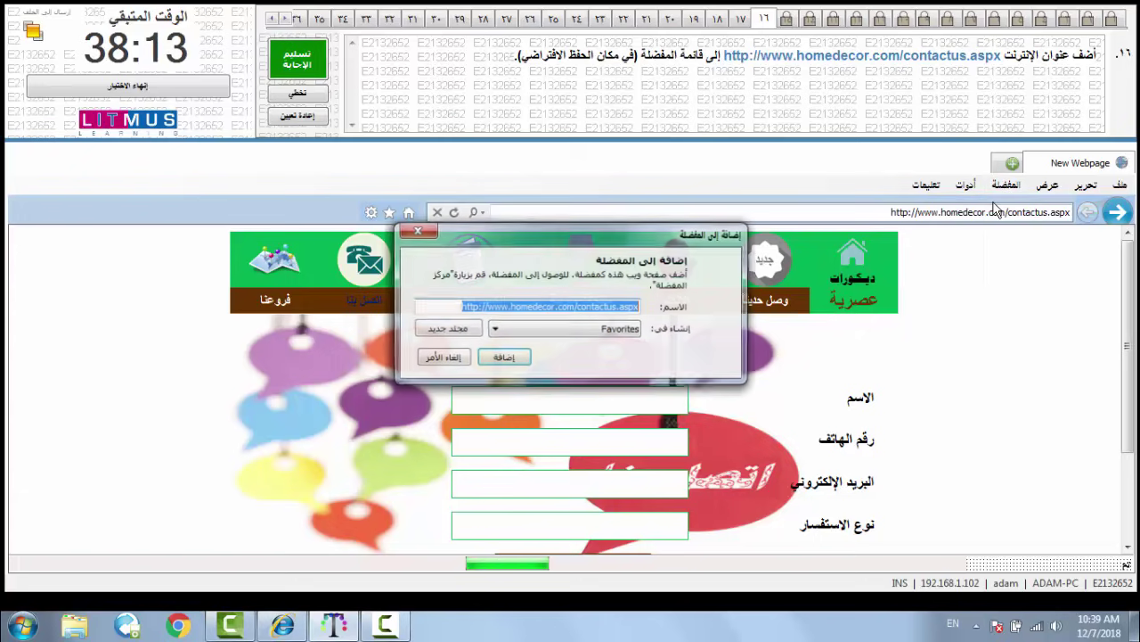
pyautogui.click(512, 363)
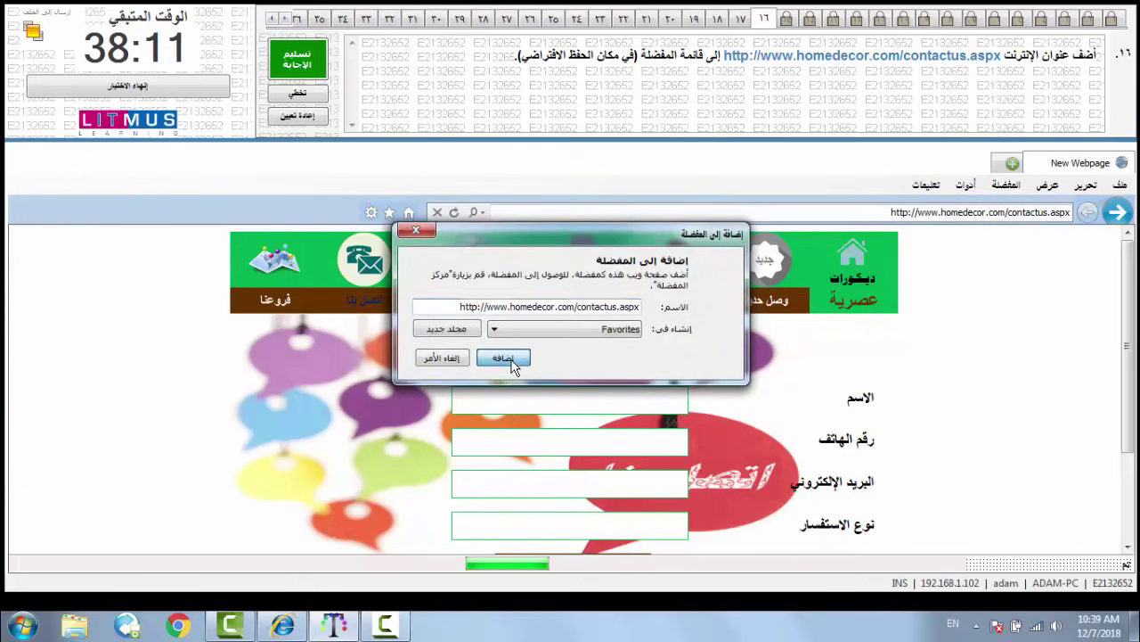
pyautogui.click(297, 66)
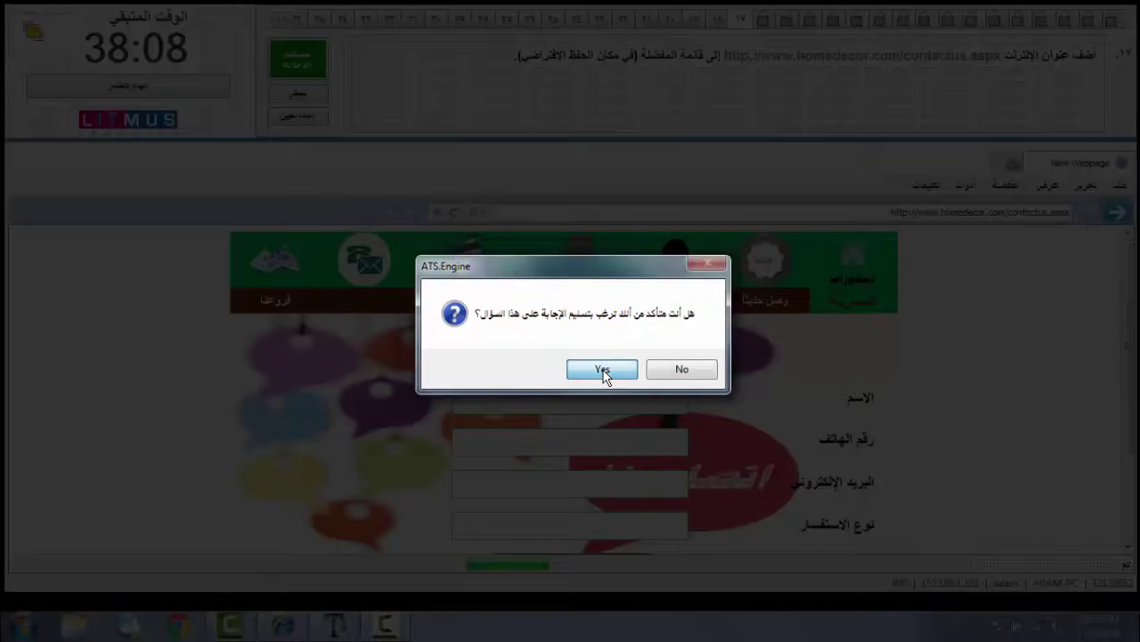
pyautogui.click(602, 369)
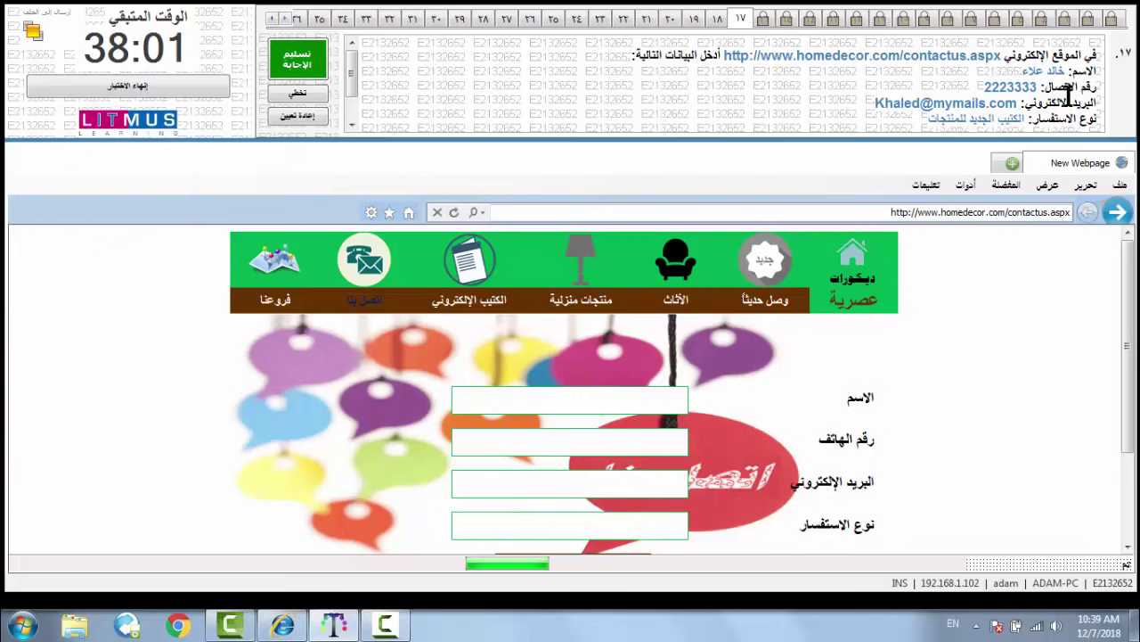
# - Fill in the contact form with the person's name, phone number and e-mail address
pyautogui.moveTo(352, 82); pyautogui.dragTo(356, 44)
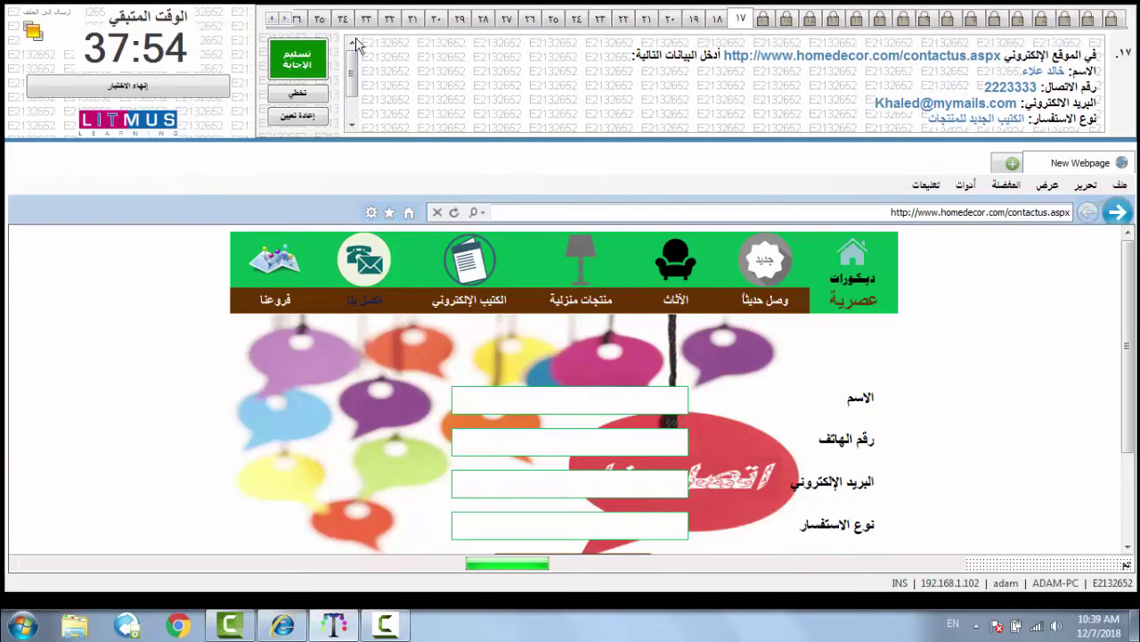
pyautogui.click(530, 395)
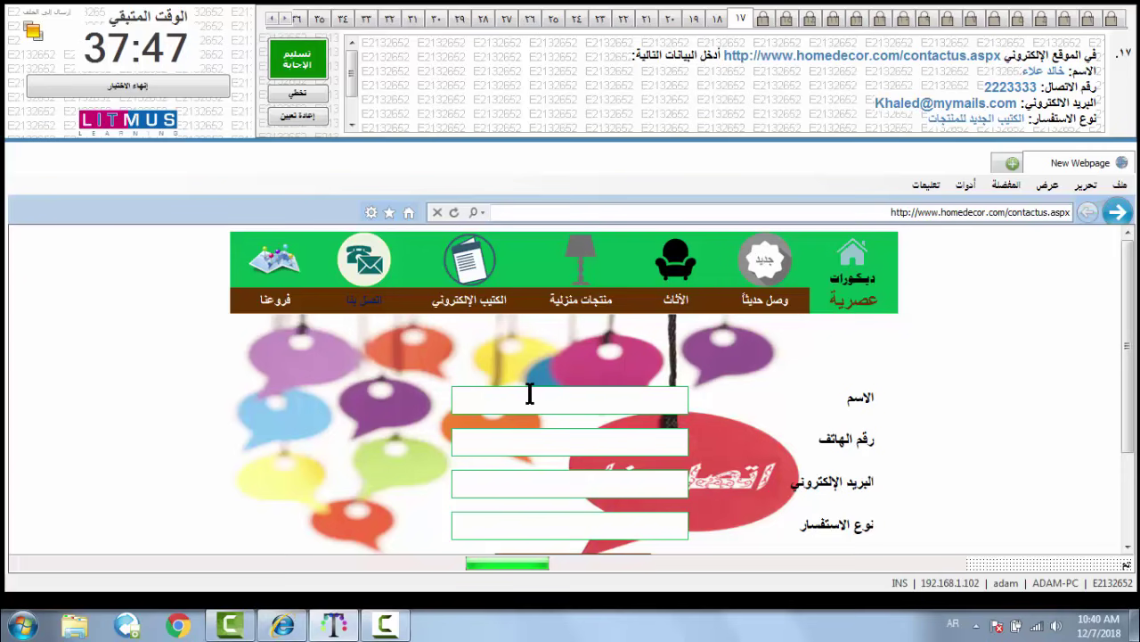
pyautogui.click(546, 445)
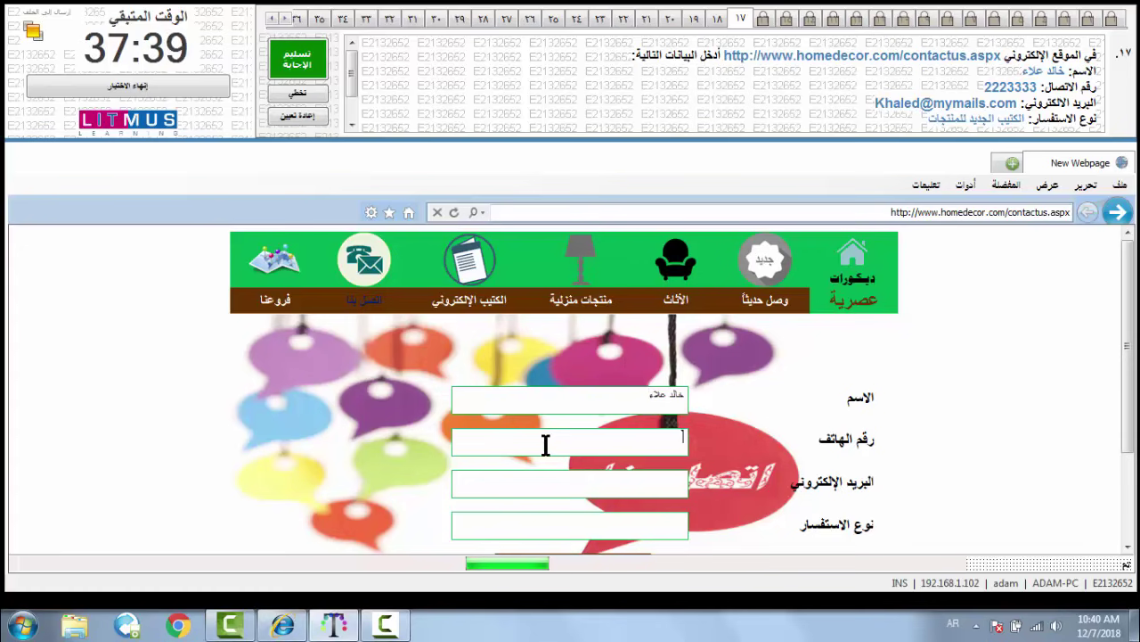
pyautogui.write('2223333')
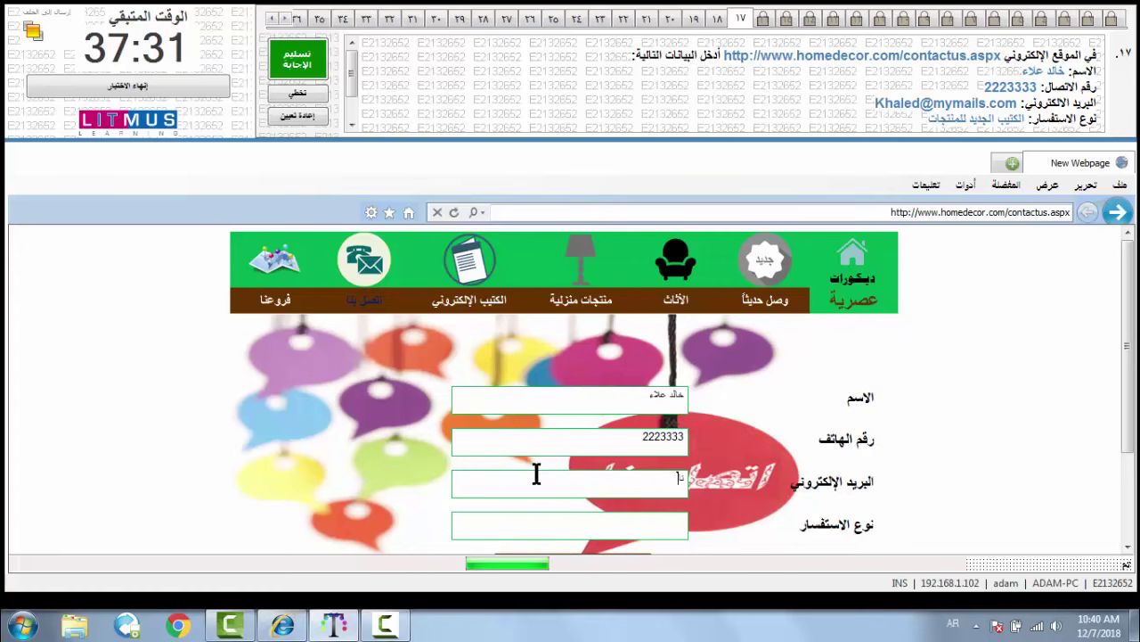
pyautogui.write('ناتر')
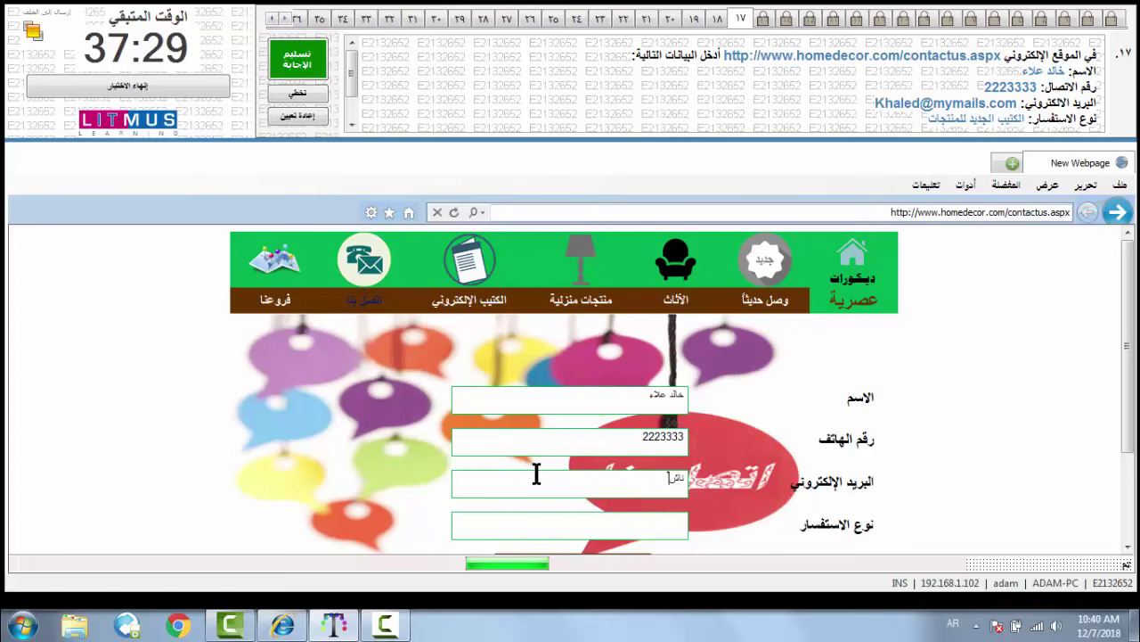
pyautogui.press('BackSpace')
pyautogui.press('BackSpace')
pyautogui.press('BackSpace')
pyautogui.press('BackSpace')
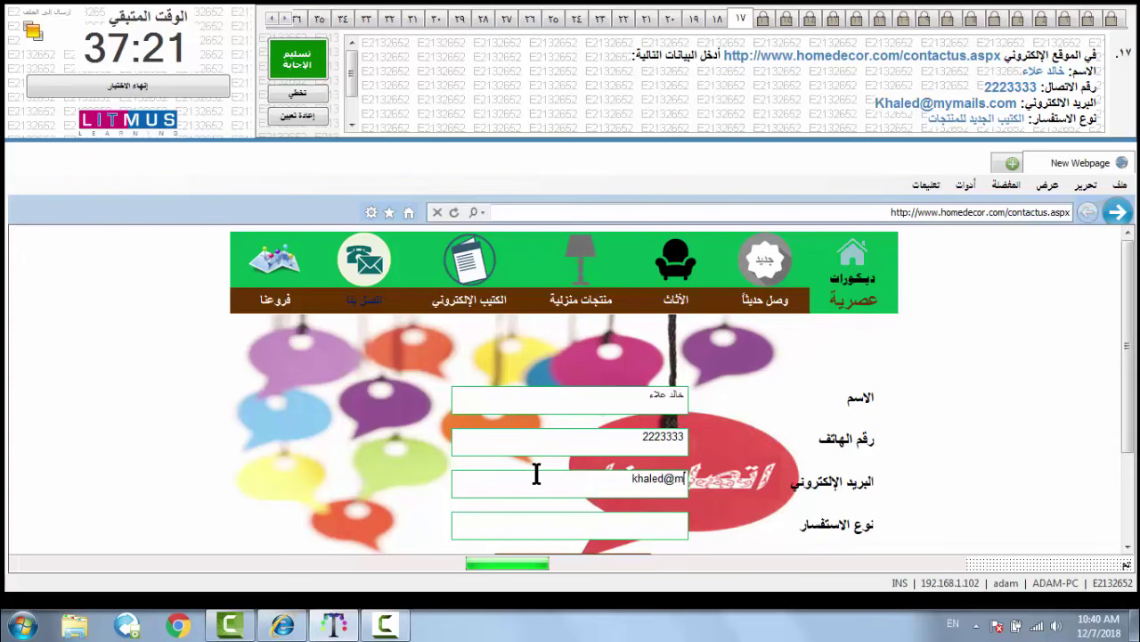
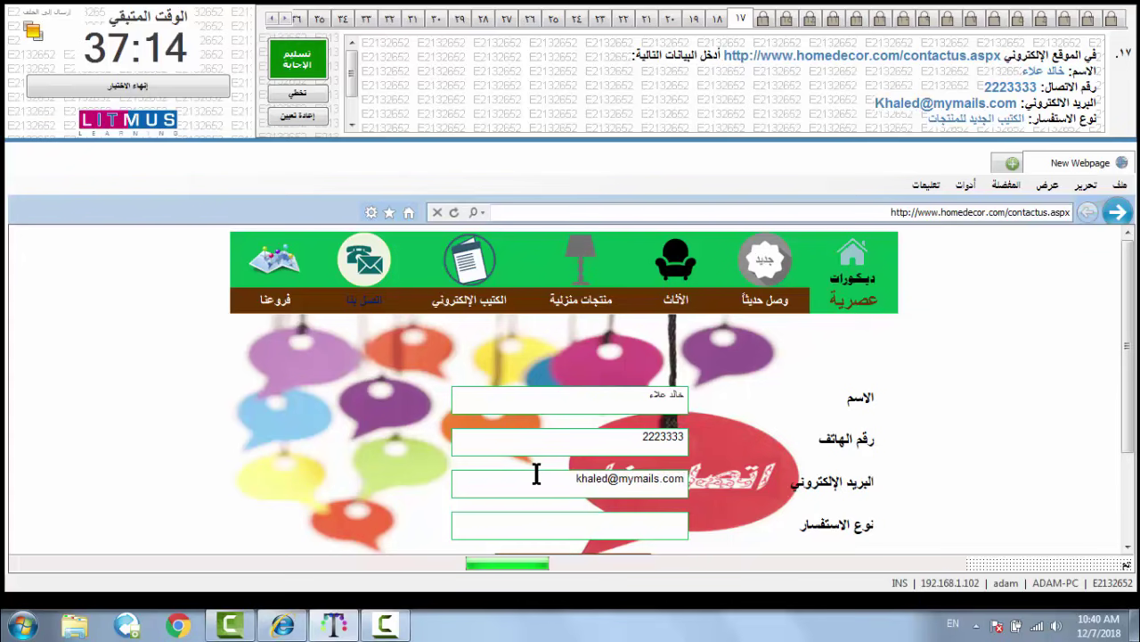
# - Enter the Arabic inquiry type about the new product brochure, send the form, and submit question 17
pyautogui.click(545, 521)
pyautogui.write('hg;')
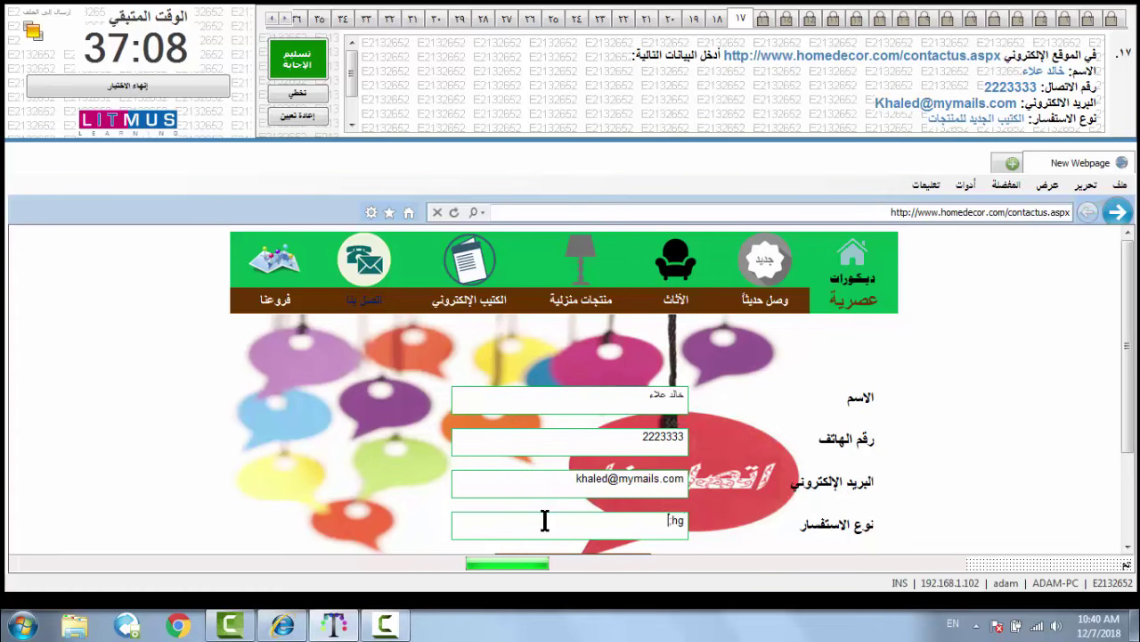
pyautogui.write('jdf h')
pyautogui.press('BackSpace')
pyautogui.press('BackSpace')
pyautogui.press('BackSpace')
pyautogui.press('BackSpace')
pyautogui.press('BackSpace')
pyautogui.press('BackSpace')
pyautogui.press('BackSpace')
pyautogui.press('BackSpace')
pyautogui.hotkey('alt', 'shift')
pyautogui.write('الكتيب الج')
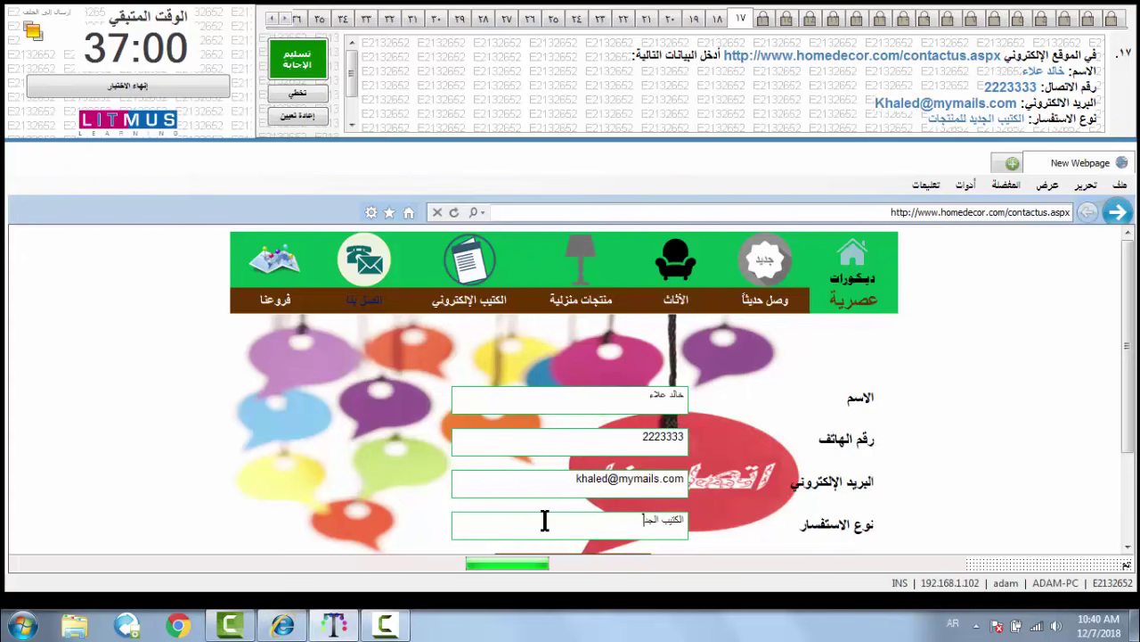
pyautogui.write('ديد')
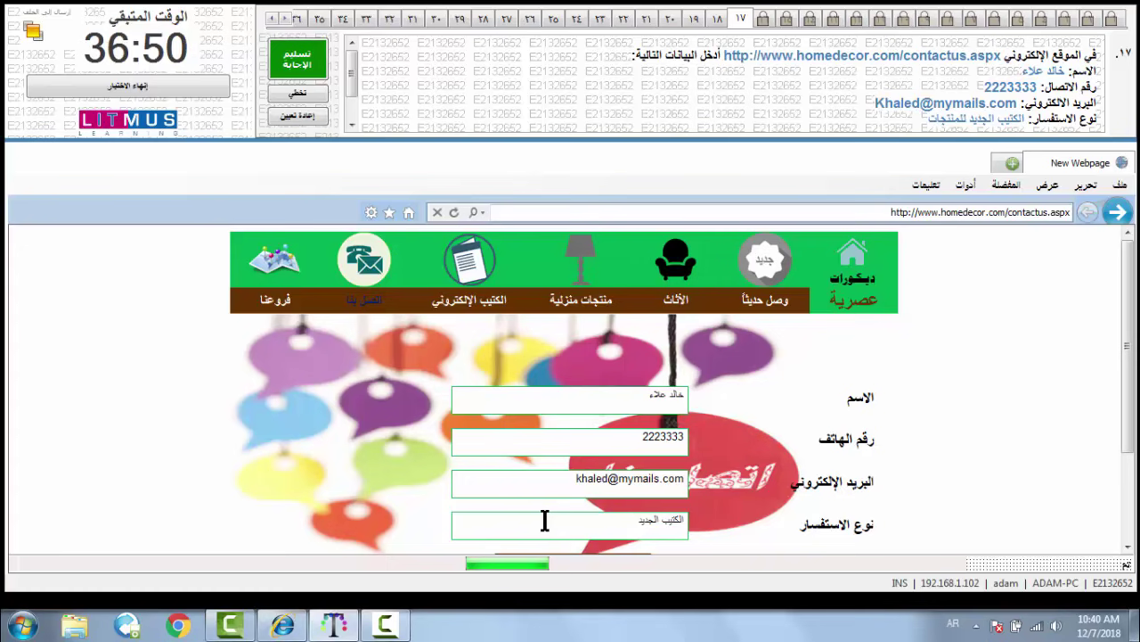
pyautogui.write('للمنت')
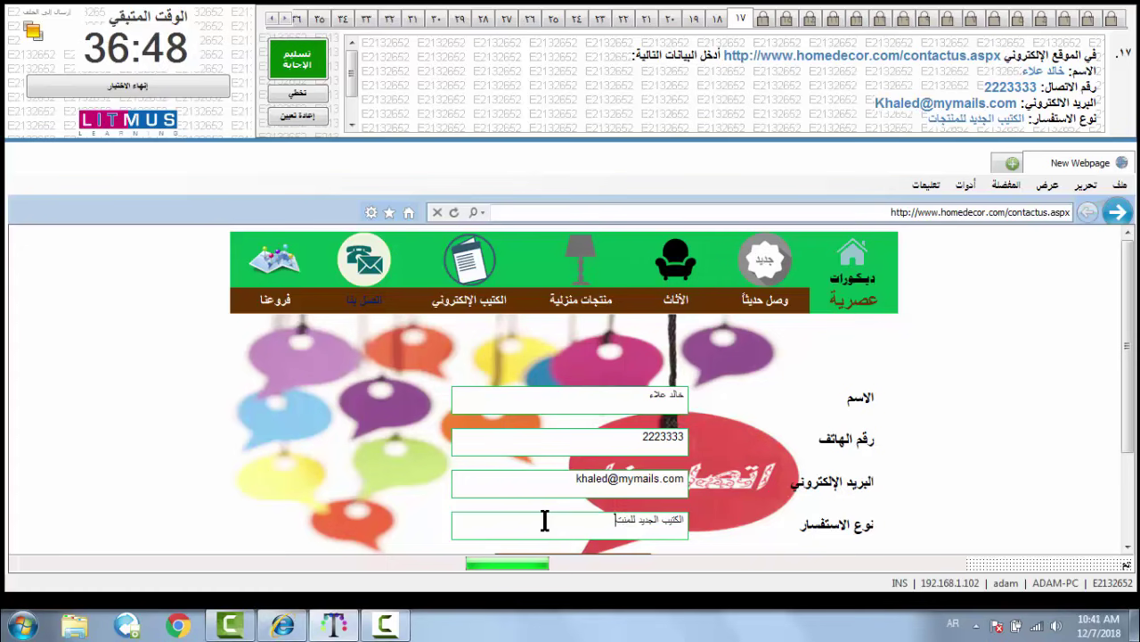
pyautogui.write('جات')
pyautogui.scroll(-1, 545, 521)
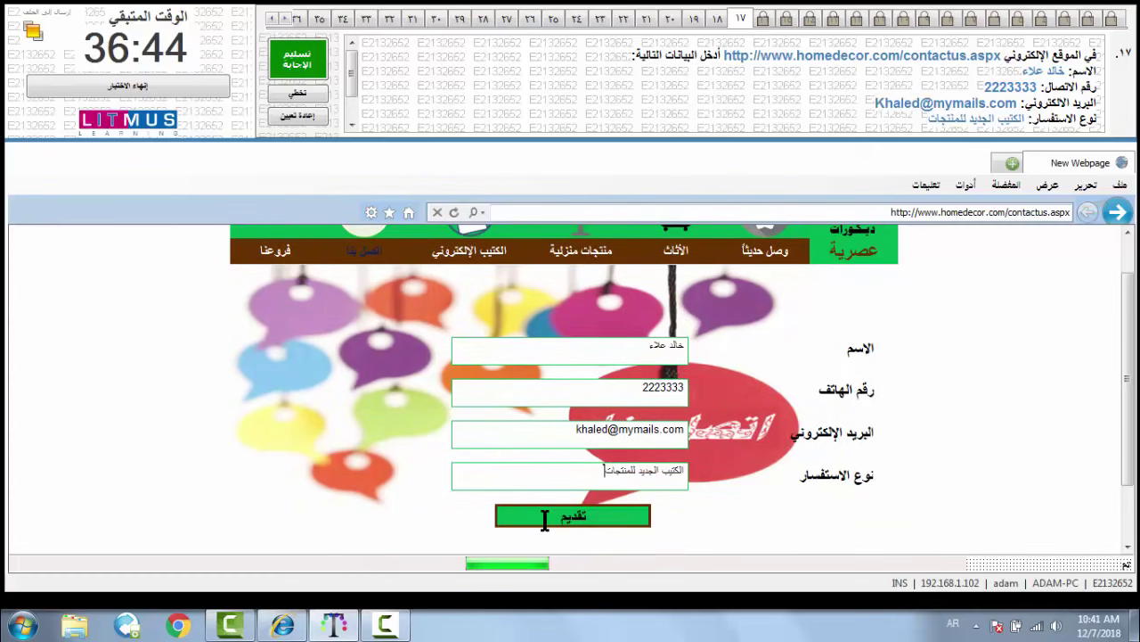
pyautogui.click(545, 520)
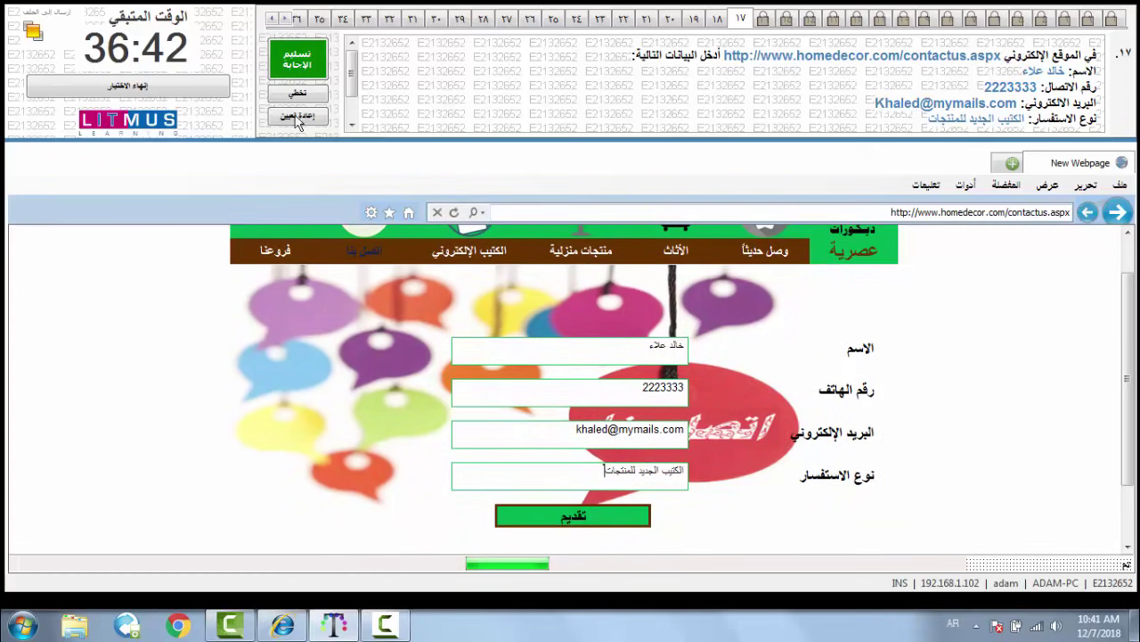
pyautogui.click(297, 59)
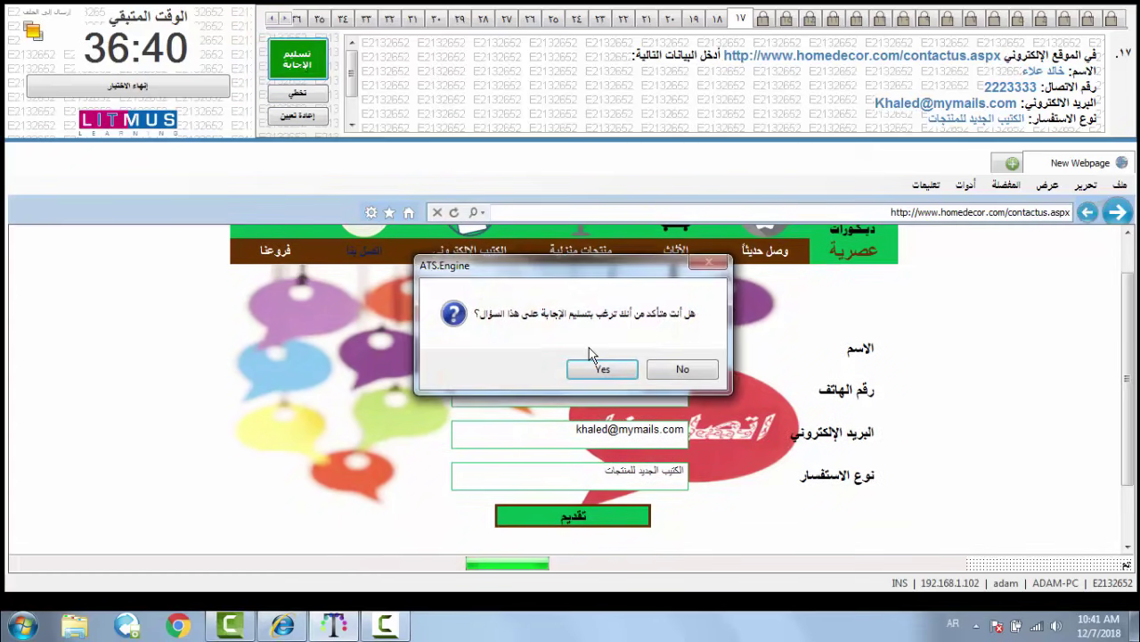
pyautogui.click(600, 367)
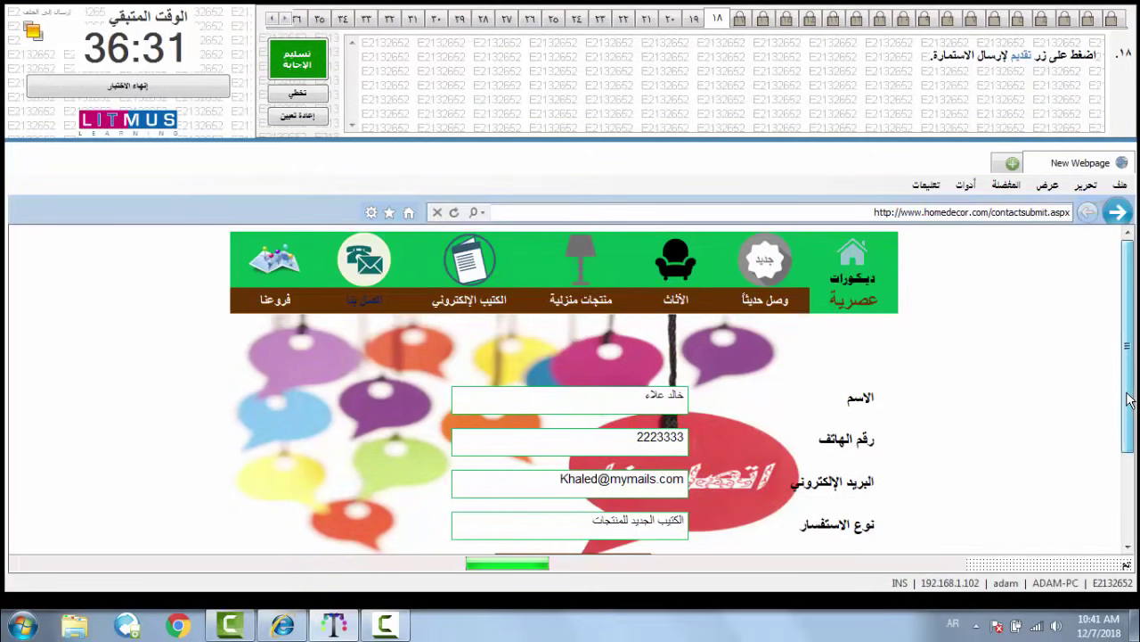
# - Send the contact form with تقديم and submit question 18
pyautogui.moveTo(1130, 401); pyautogui.dragTo(1129, 469)
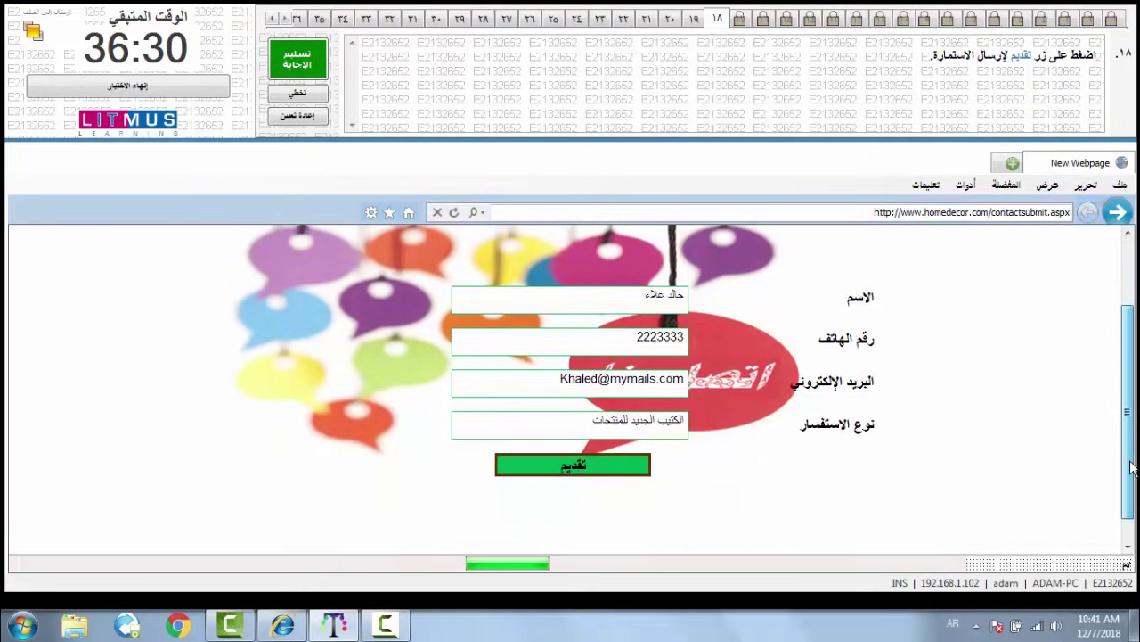
pyautogui.click(622, 462)
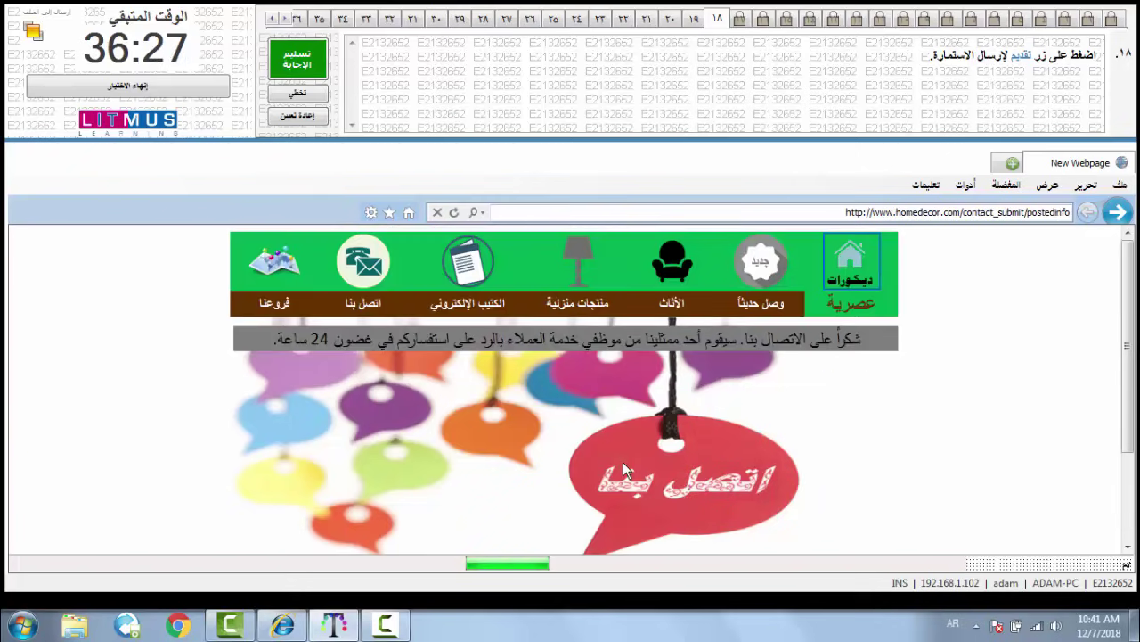
pyautogui.click(314, 64)
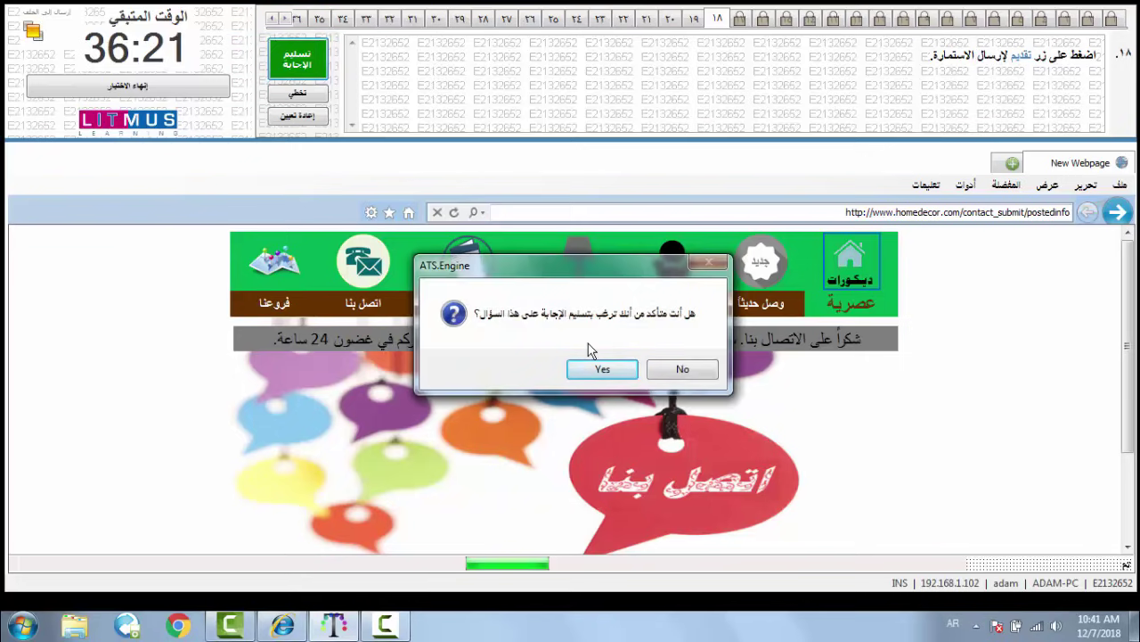
pyautogui.click(598, 368)
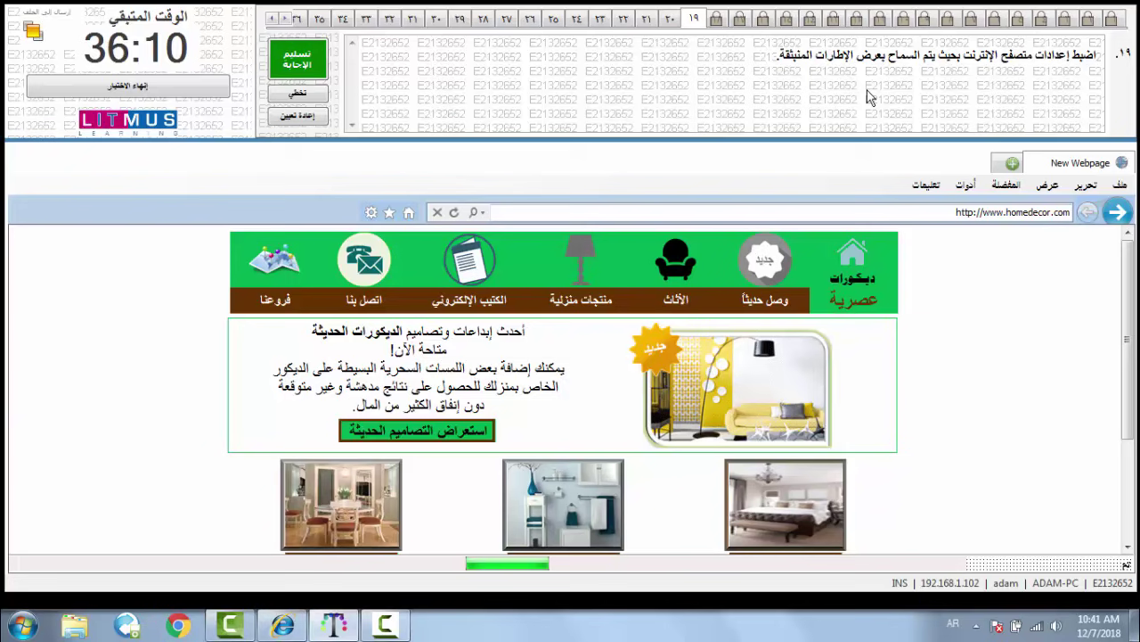
# - Turn off the pop-up blocker on the Internet Options Privacy tab and submit question 19
pyautogui.click(967, 185)
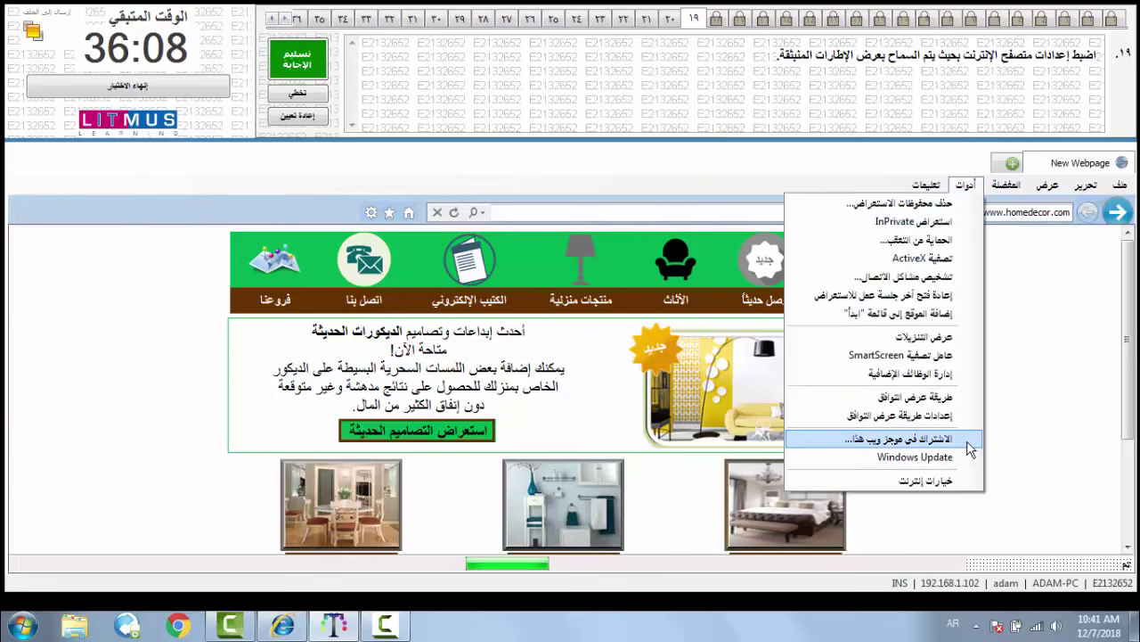
pyautogui.click(915, 485)
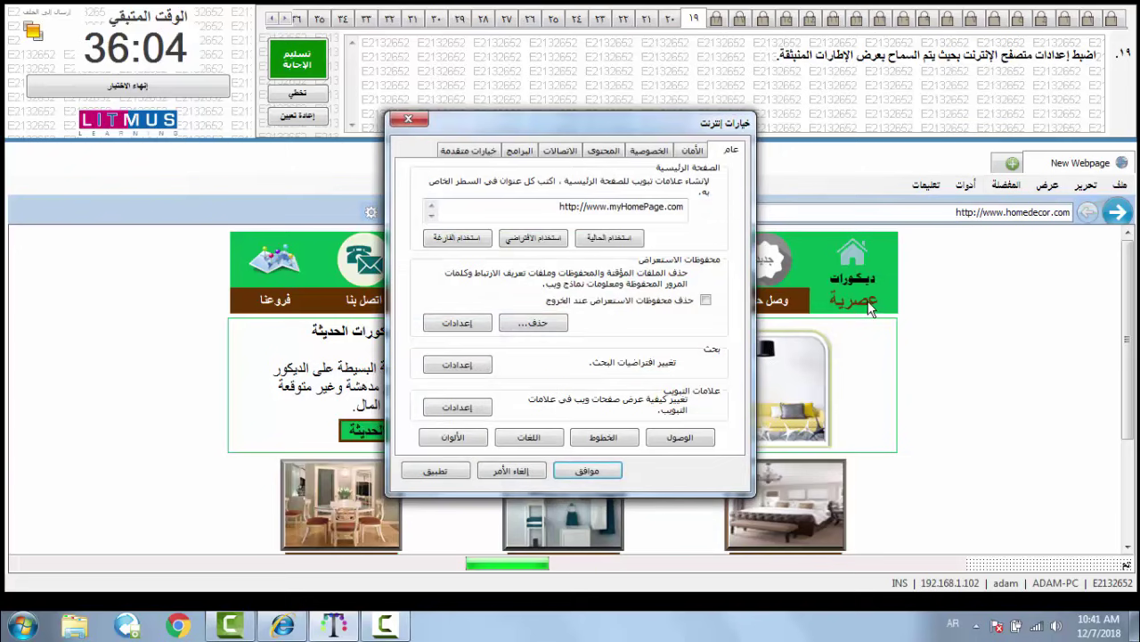
pyautogui.click(648, 151)
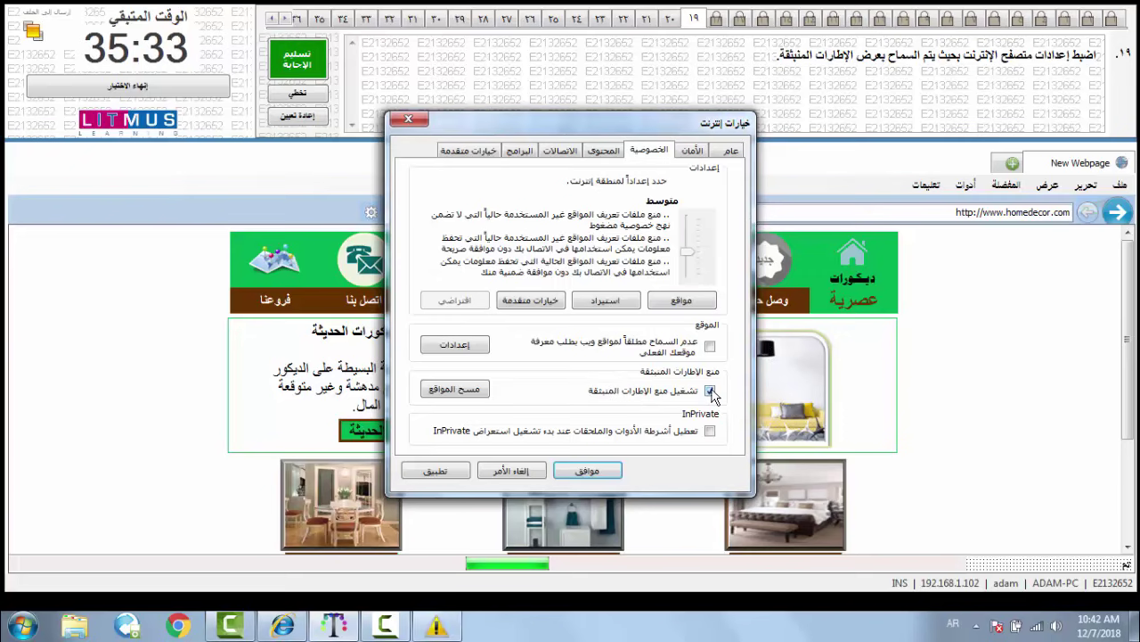
pyautogui.click(711, 391)
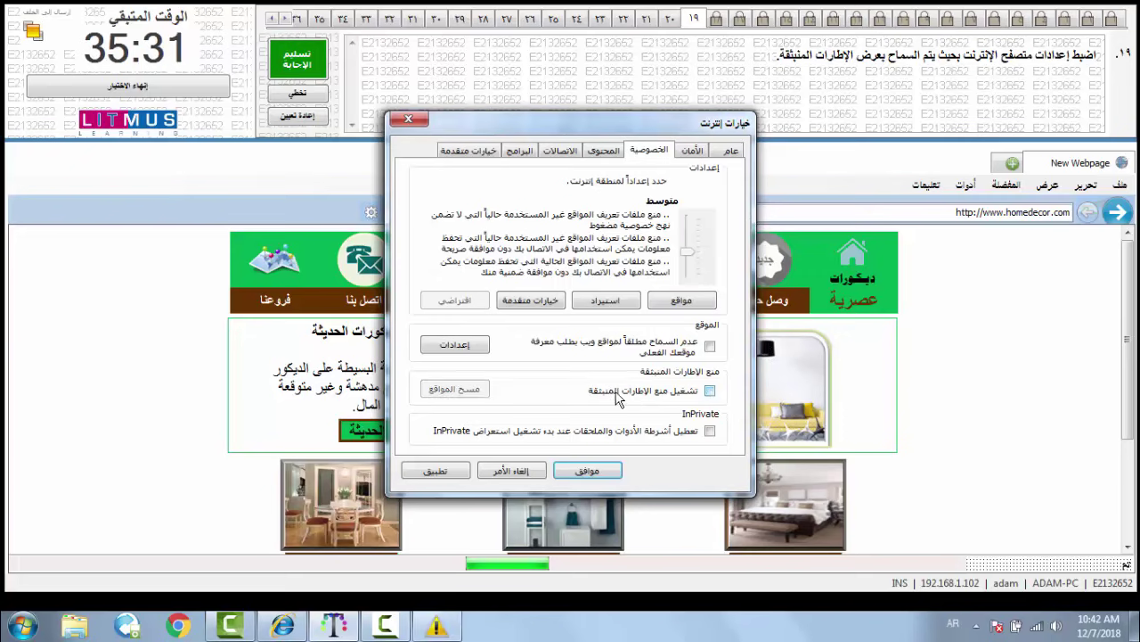
pyautogui.click(587, 470)
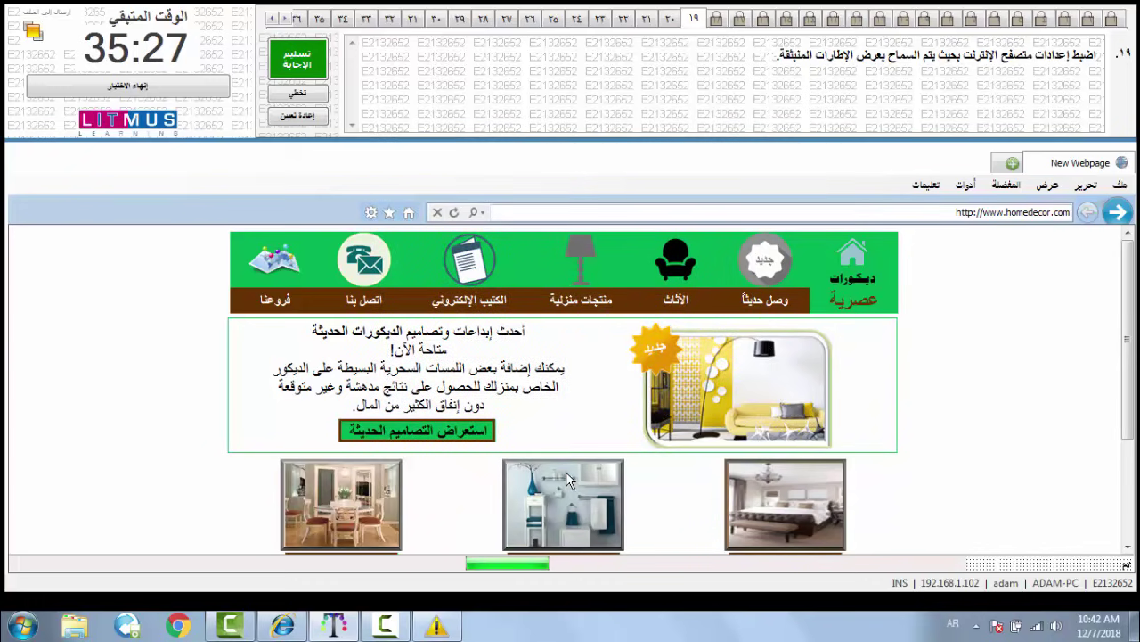
pyautogui.click(297, 59)
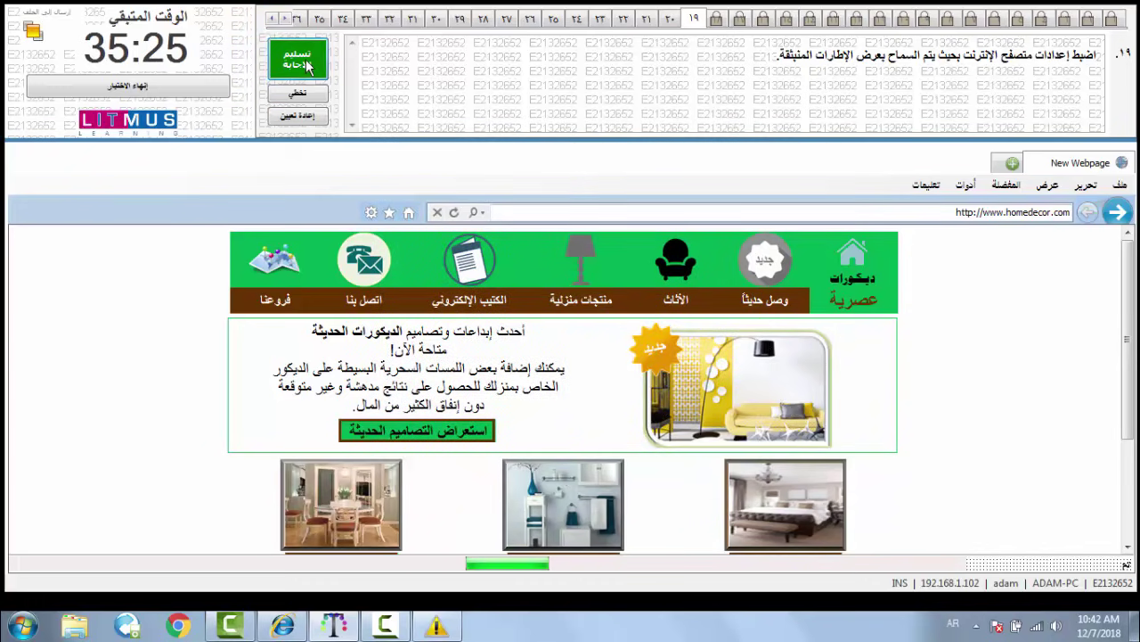
pyautogui.click(601, 371)
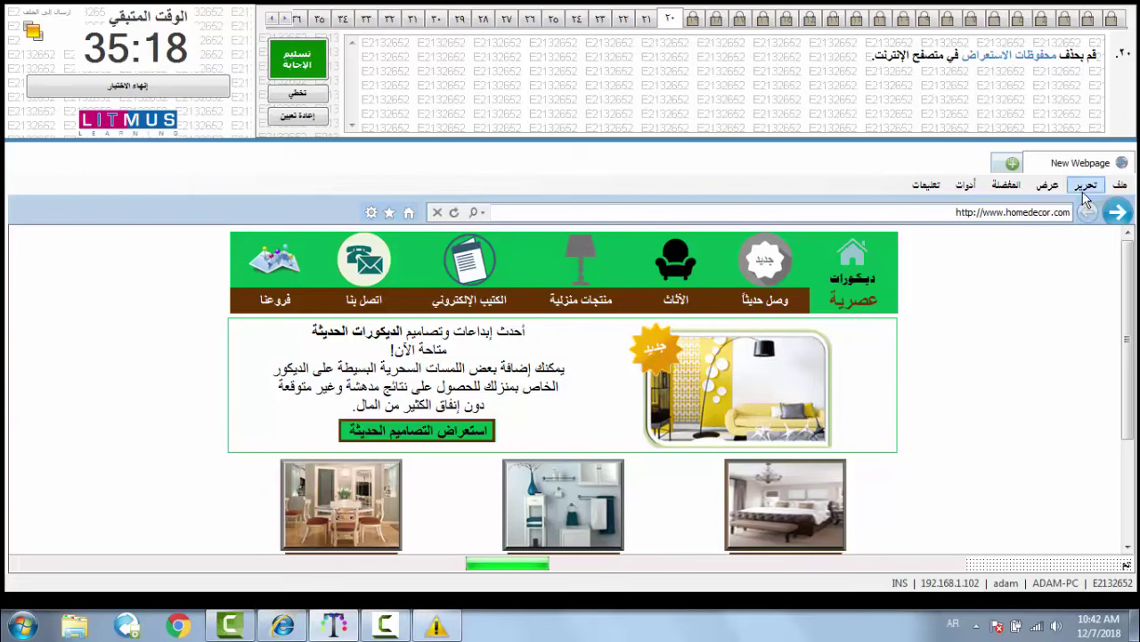
# - Delete the browser's History through Internet Options and submit question 20's answer
pyautogui.click(972, 187)
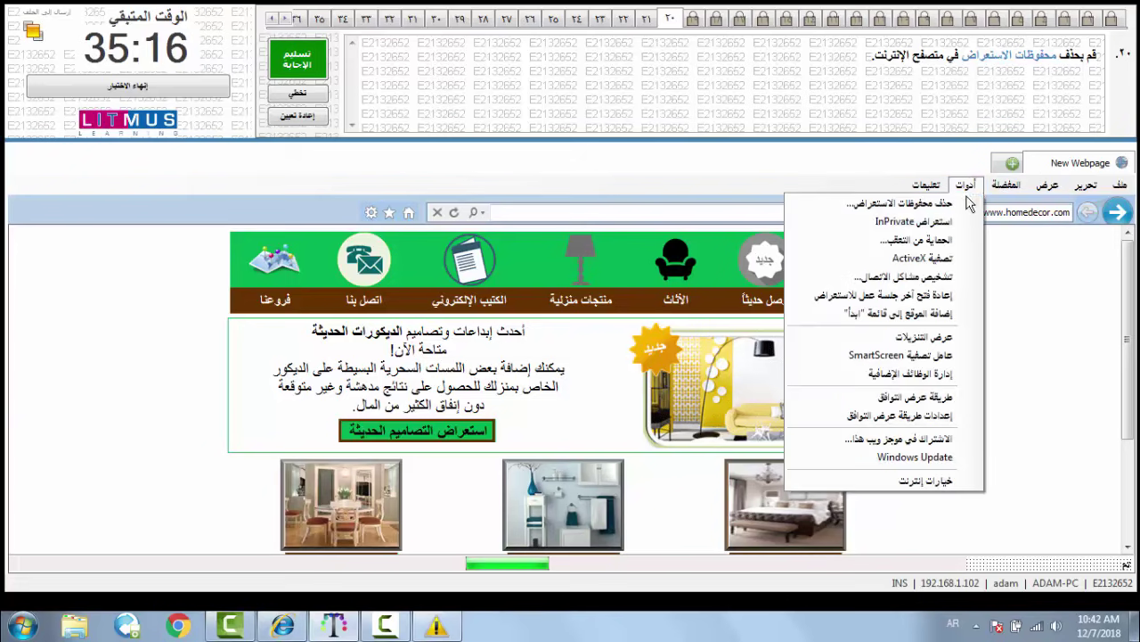
pyautogui.click(909, 482)
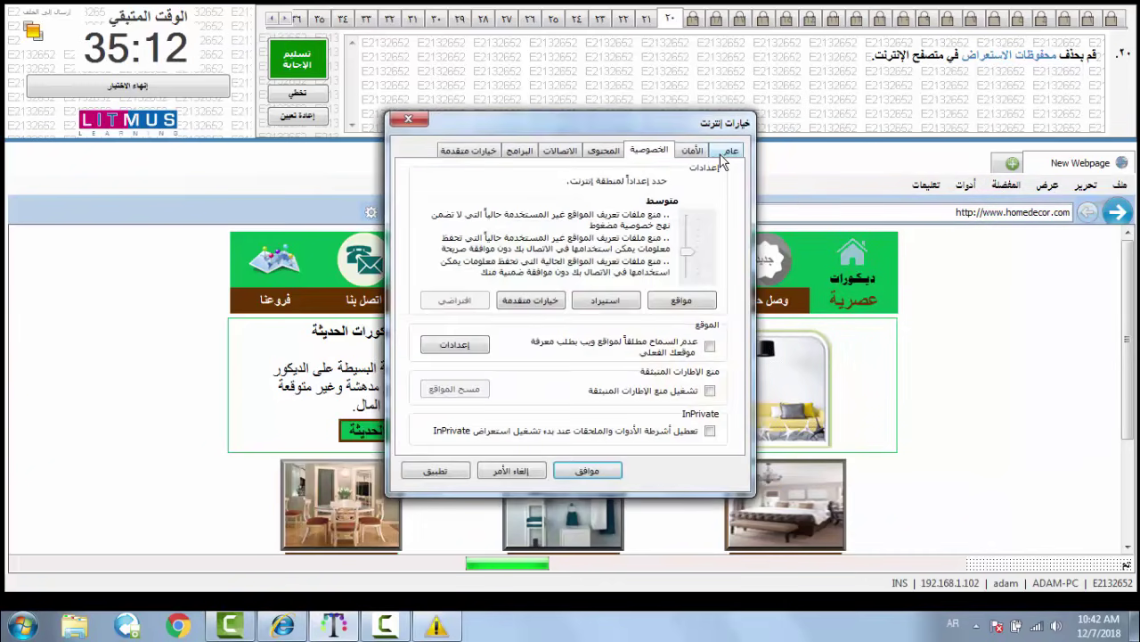
pyautogui.click(548, 323)
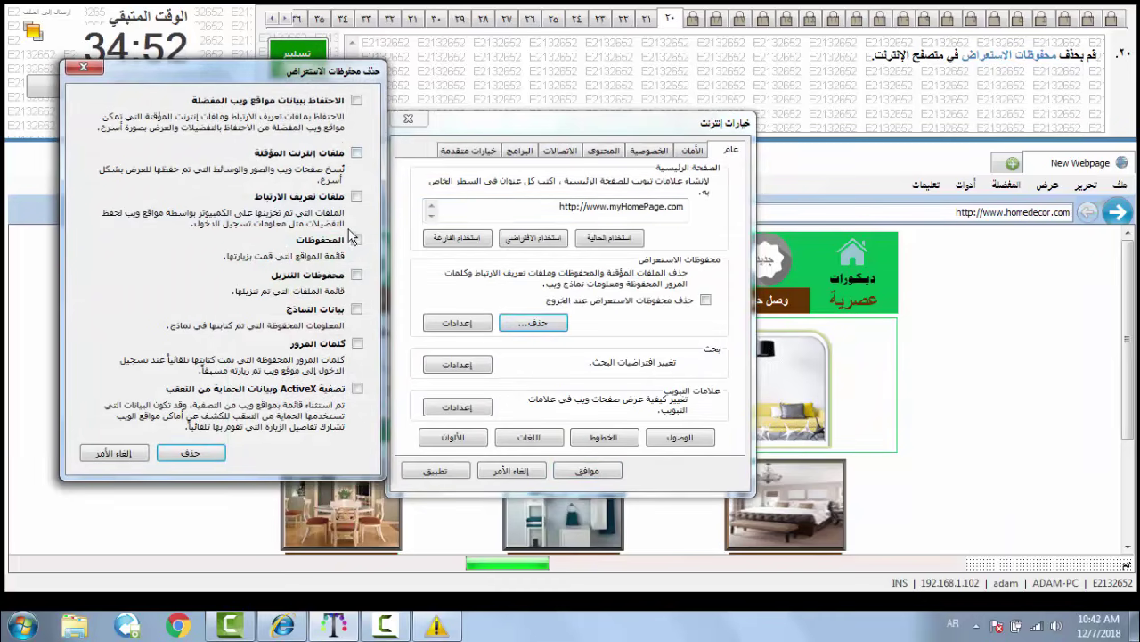
pyautogui.click(357, 240)
pyautogui.click(185, 453)
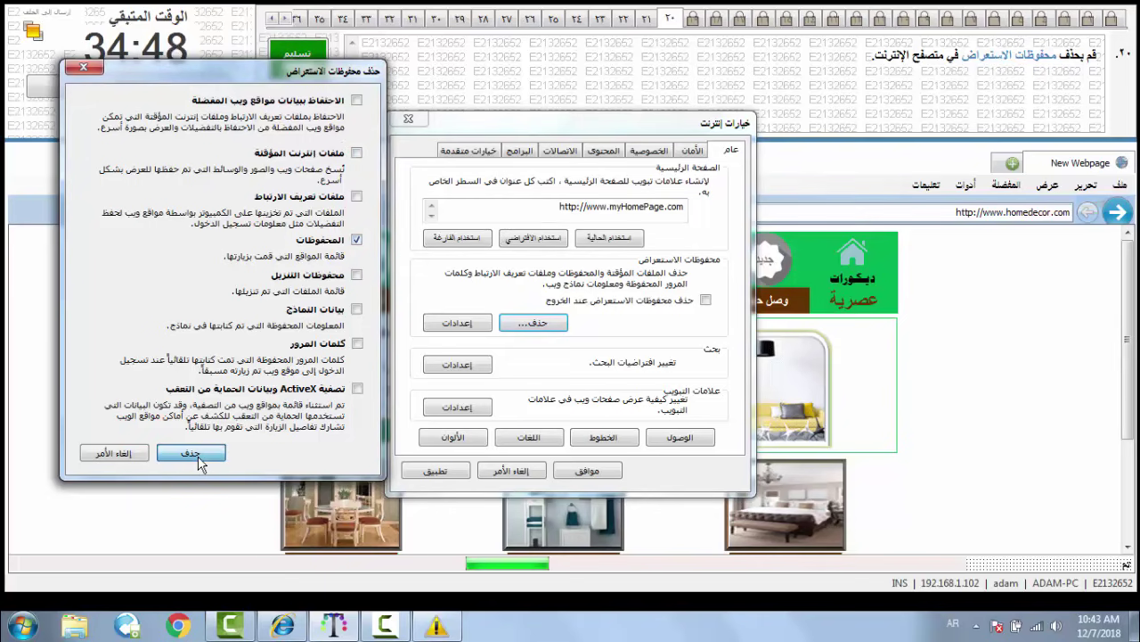
pyautogui.click(587, 472)
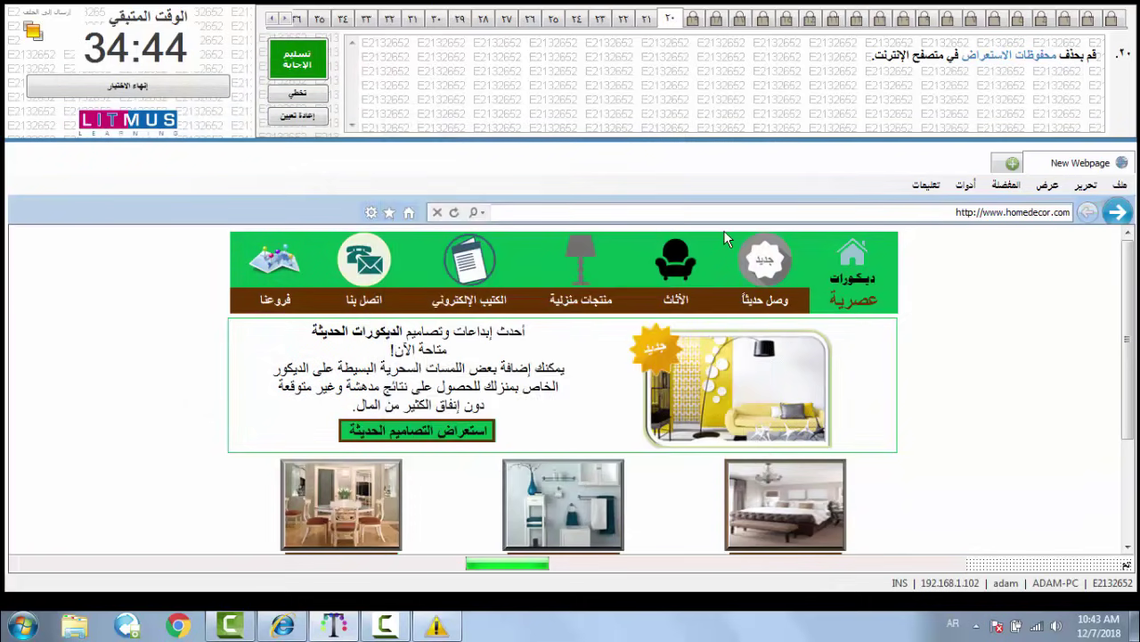
pyautogui.click(322, 57)
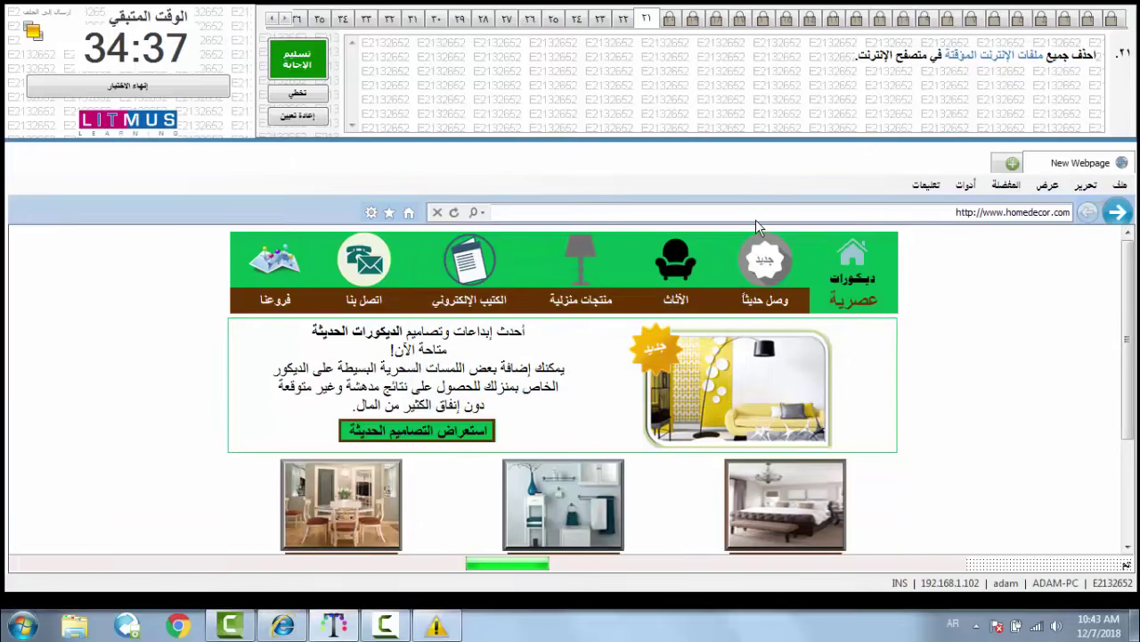
# - Delete the Temporary Internet files through Internet Options and submit question 21's answer
pyautogui.click(972, 185)
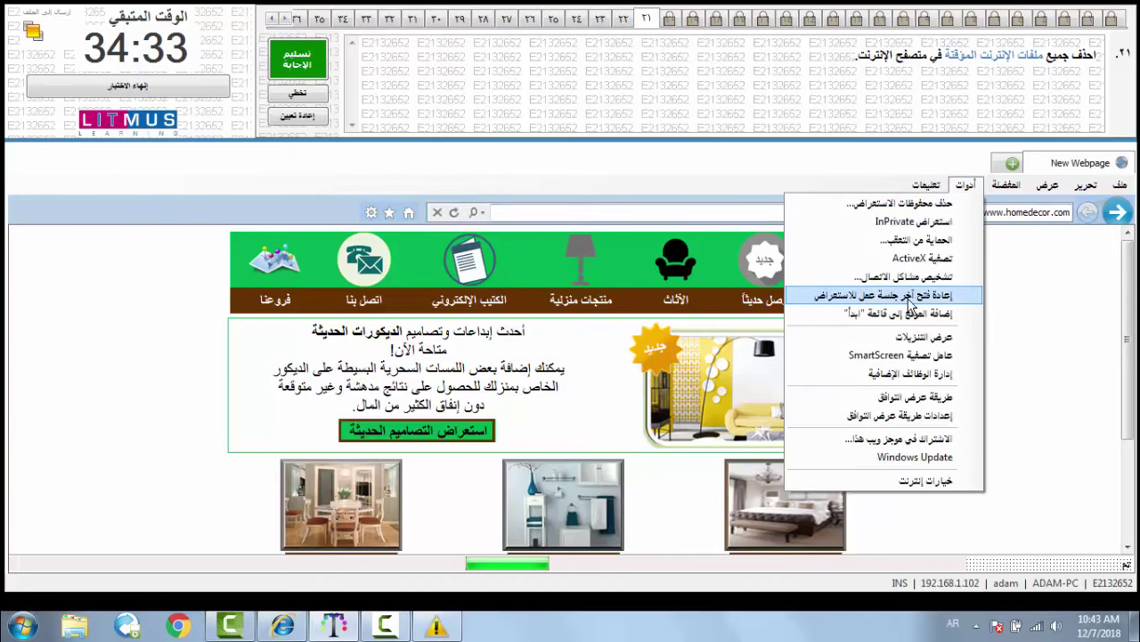
pyautogui.click(891, 483)
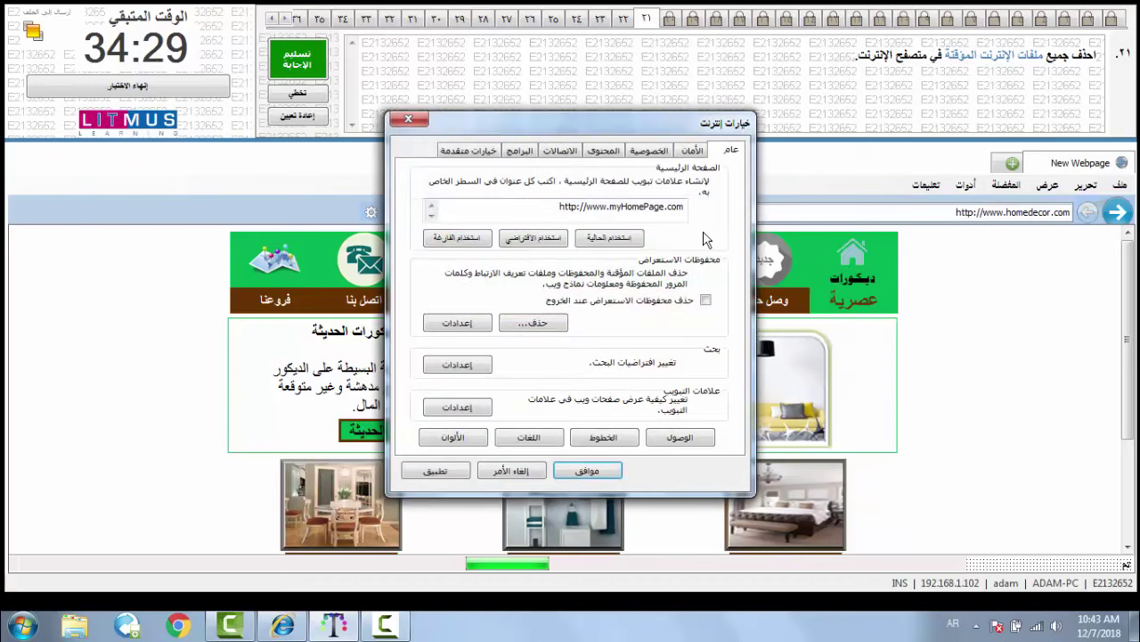
pyautogui.click(553, 326)
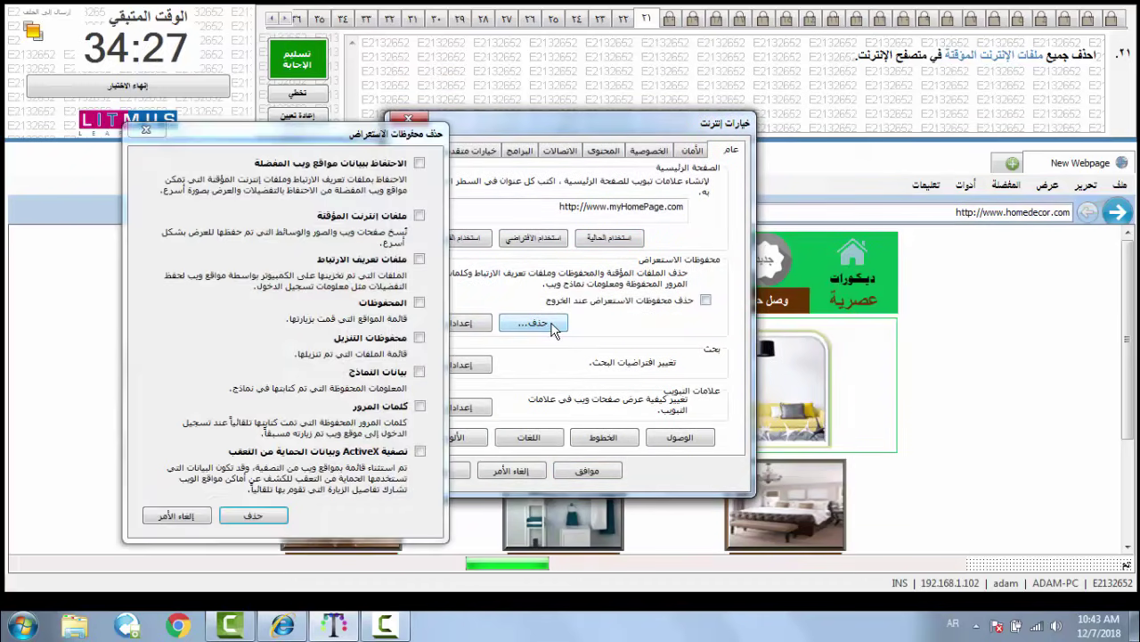
pyautogui.click(419, 216)
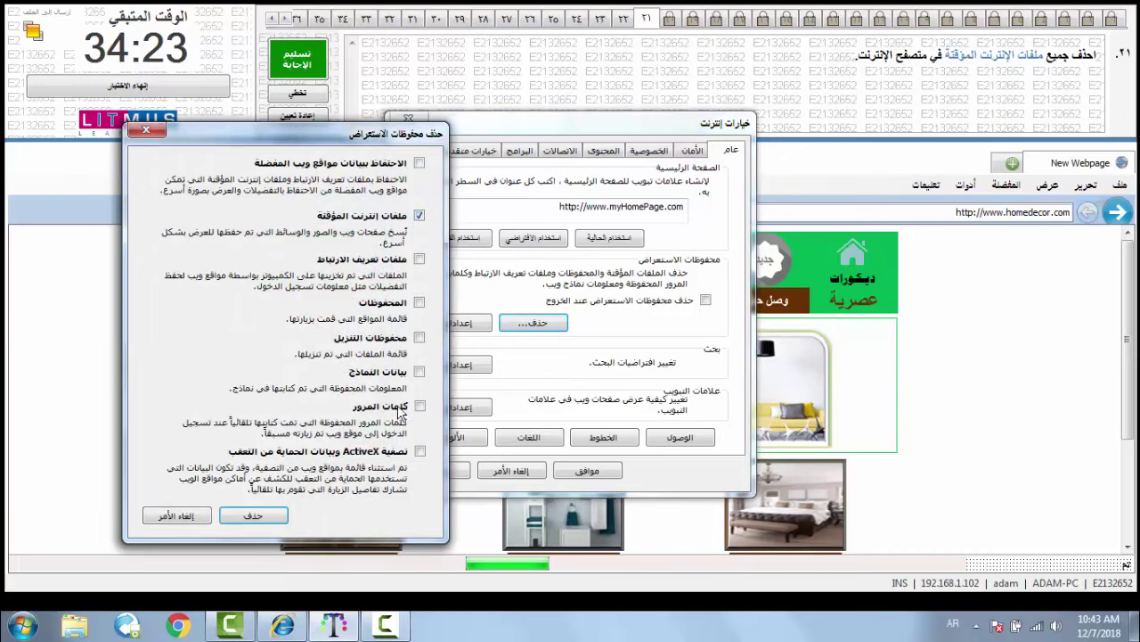
pyautogui.click(271, 516)
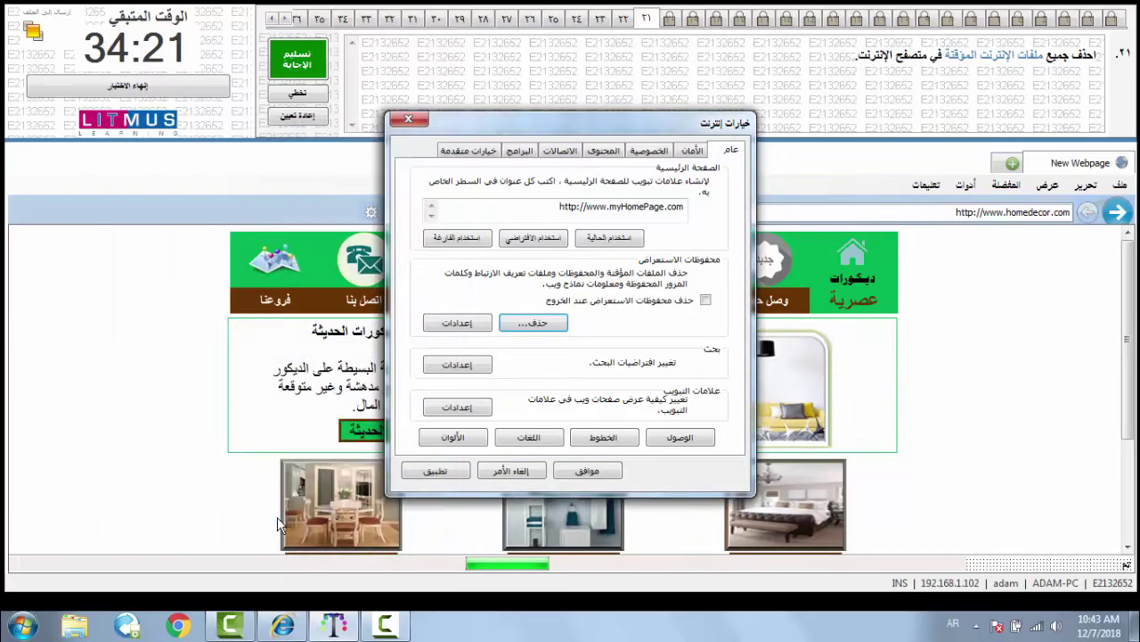
pyautogui.click(585, 473)
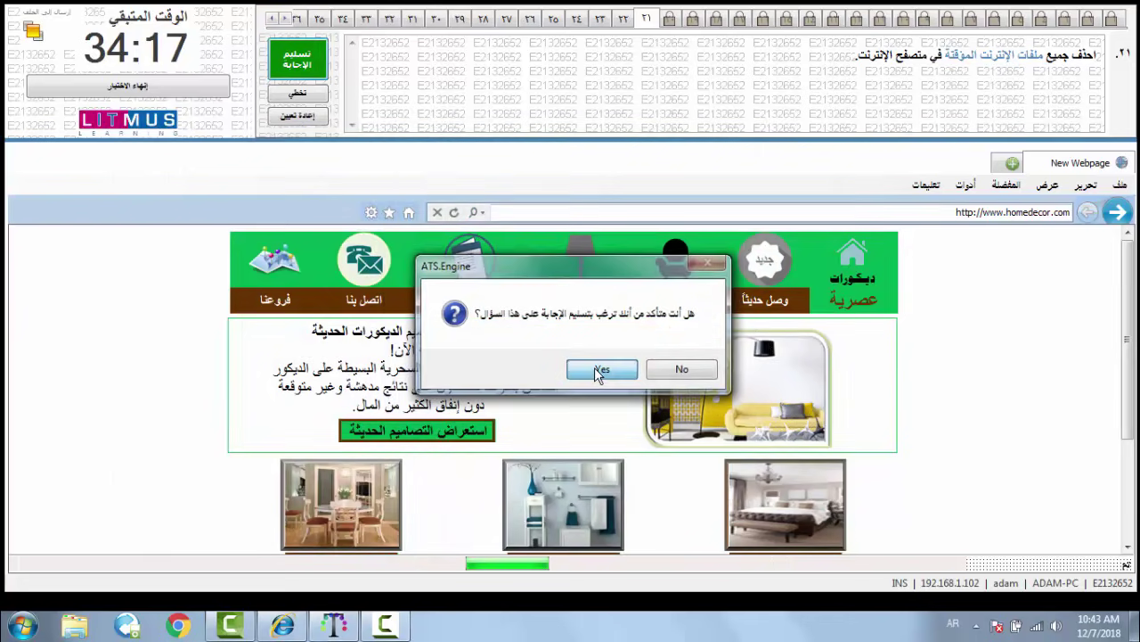
pyautogui.click(602, 375)
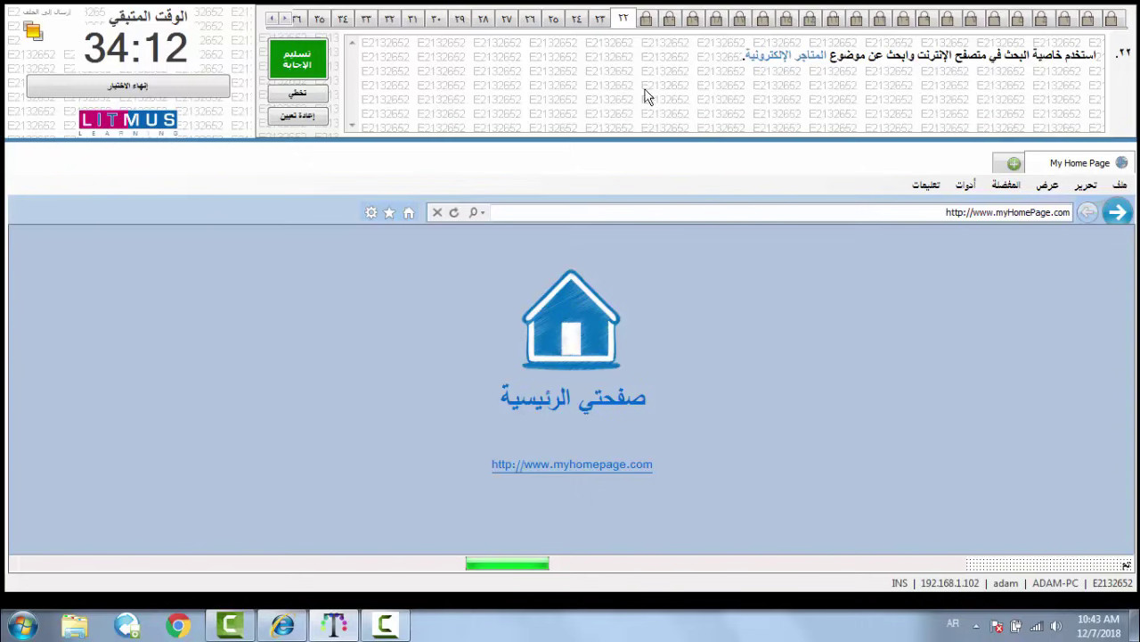
# - Search for 'المتاجر الإلكترونية' on the search engine page and submit question 22
pyautogui.click(480, 216)
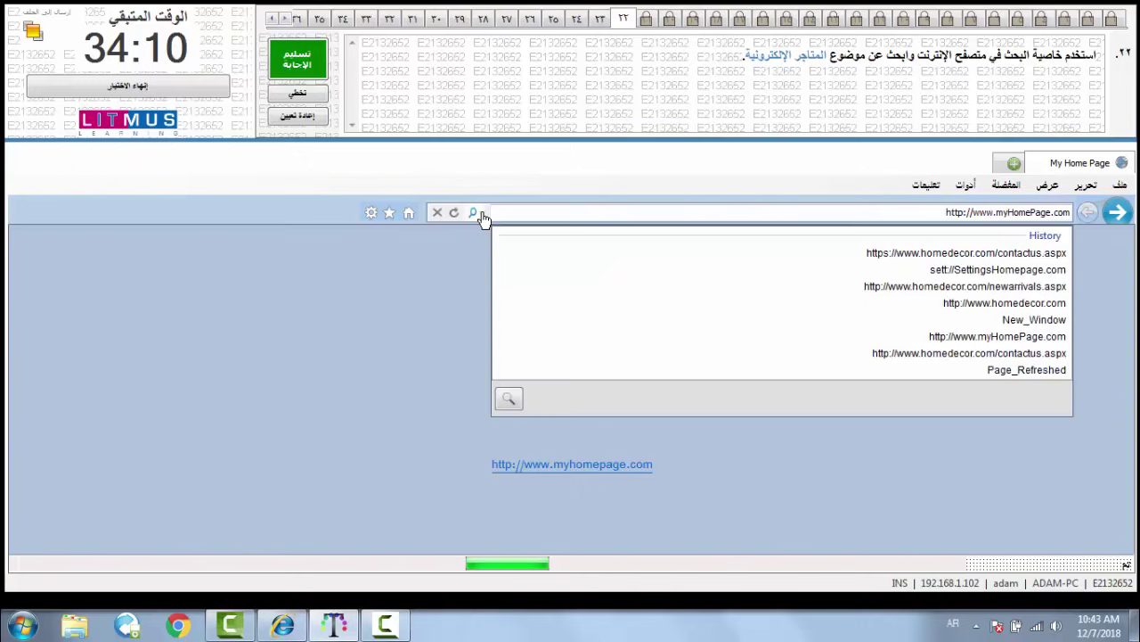
pyautogui.click(508, 403)
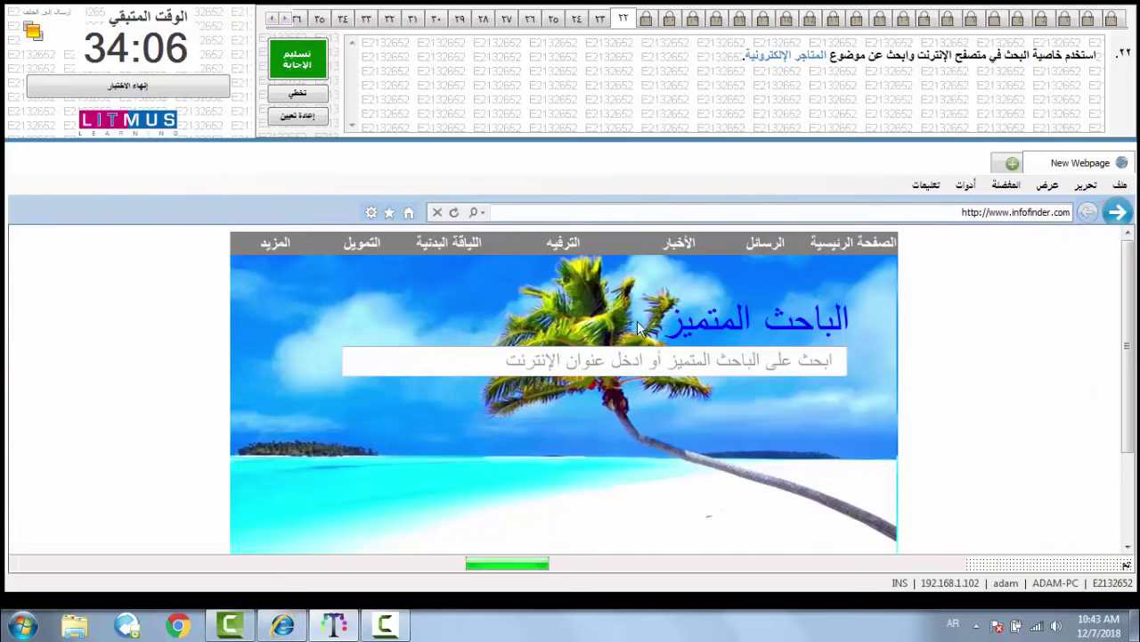
pyautogui.click(628, 358)
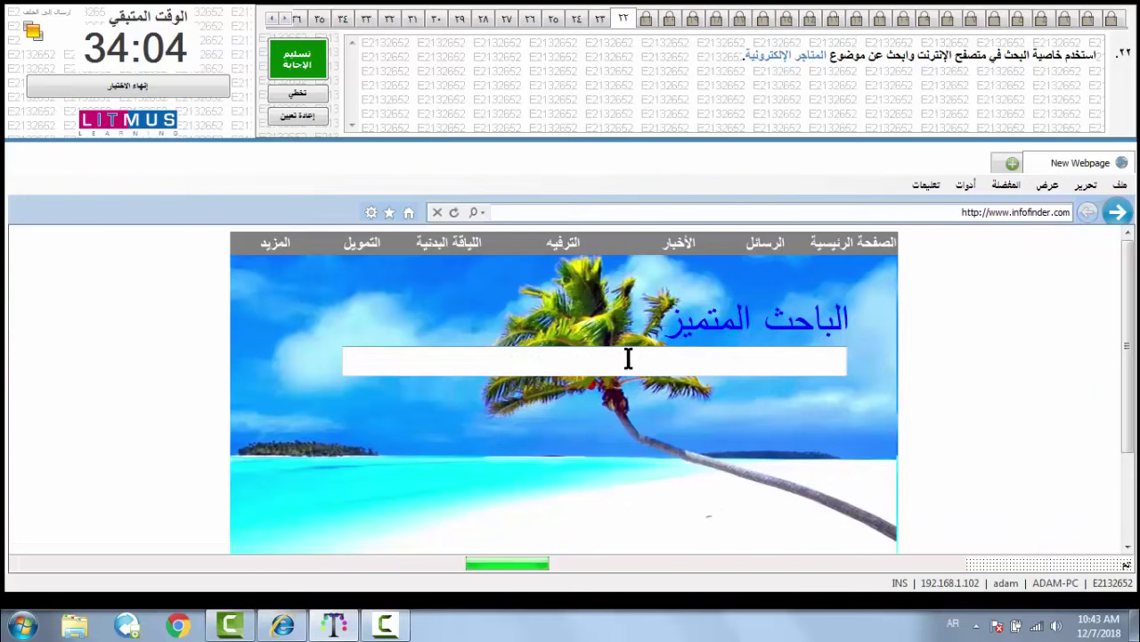
pyautogui.write('المتاجر')
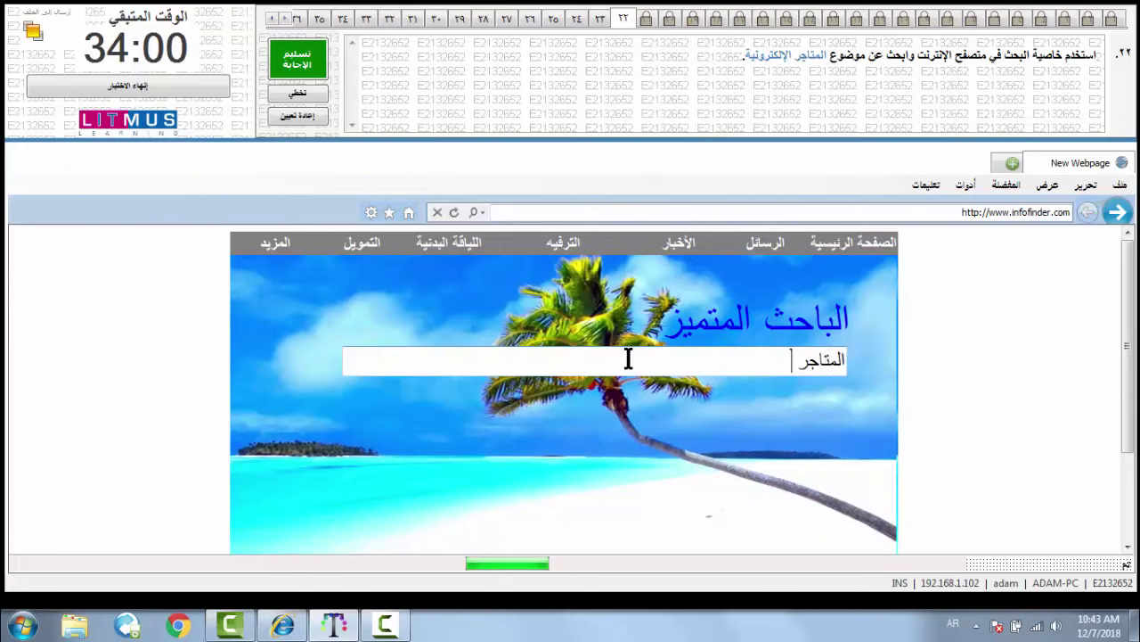
pyautogui.write(' ال')
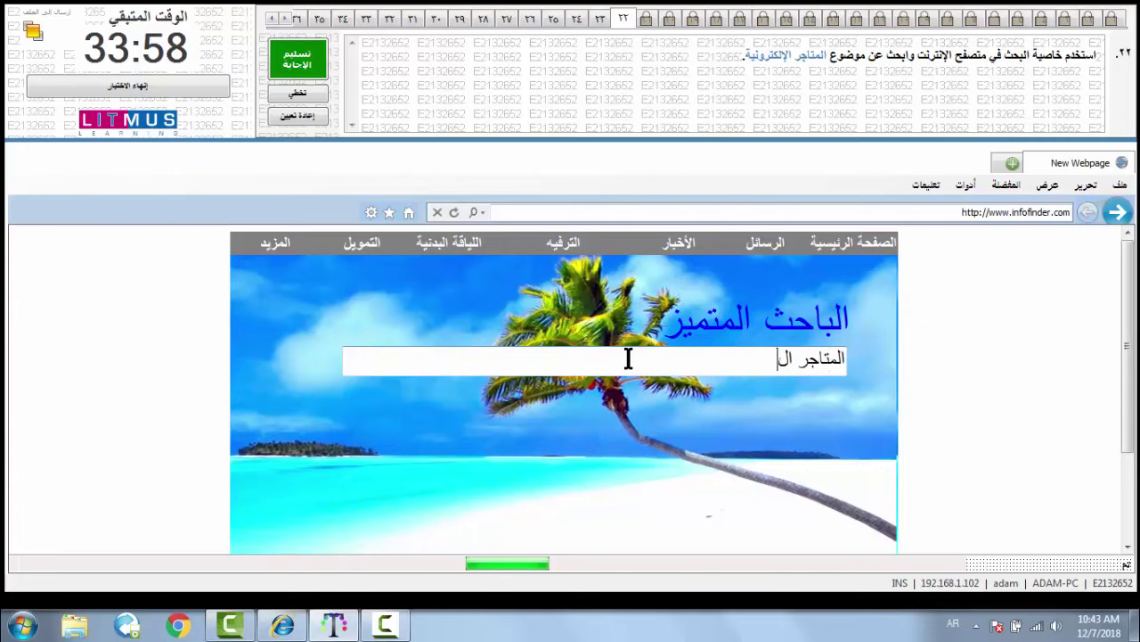
pyautogui.write('إلكت')
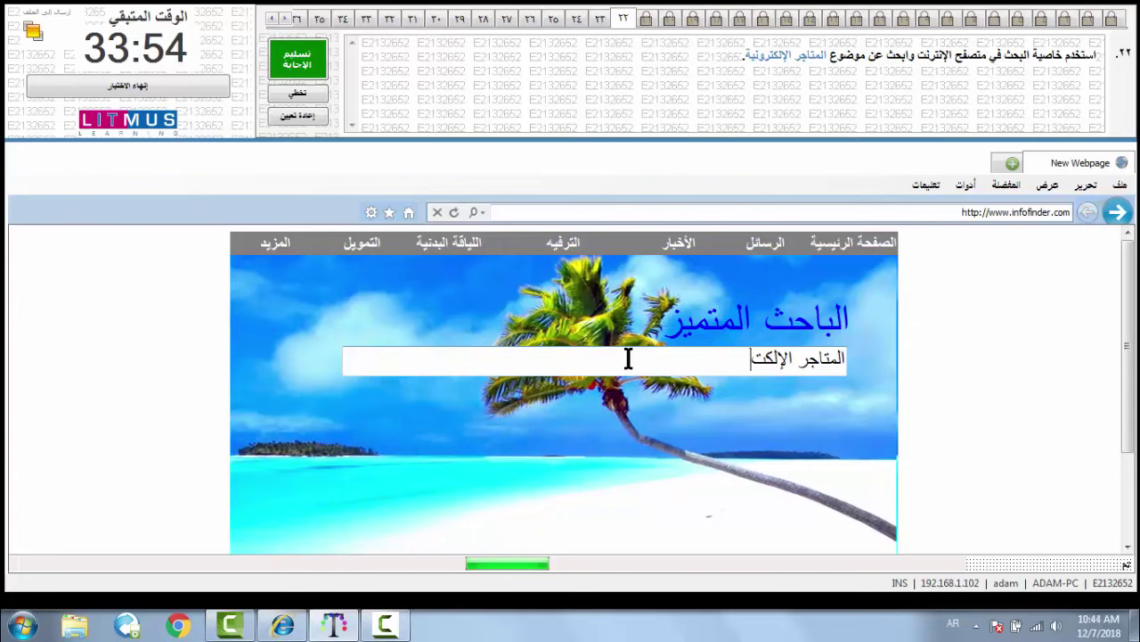
pyautogui.write('رونية')
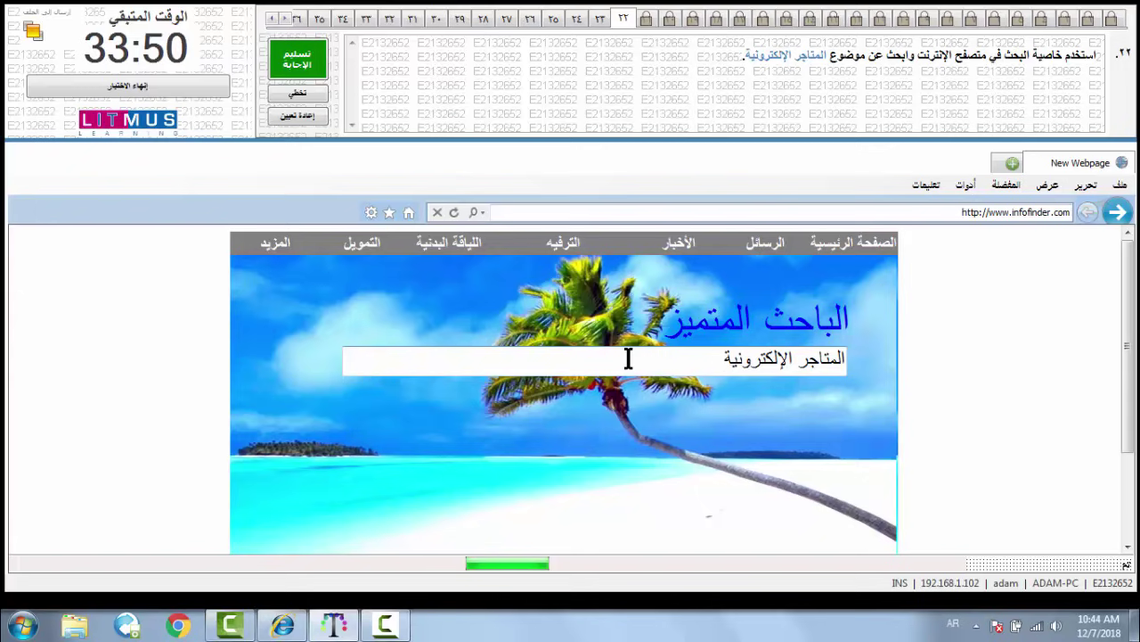
pyautogui.press('Return')
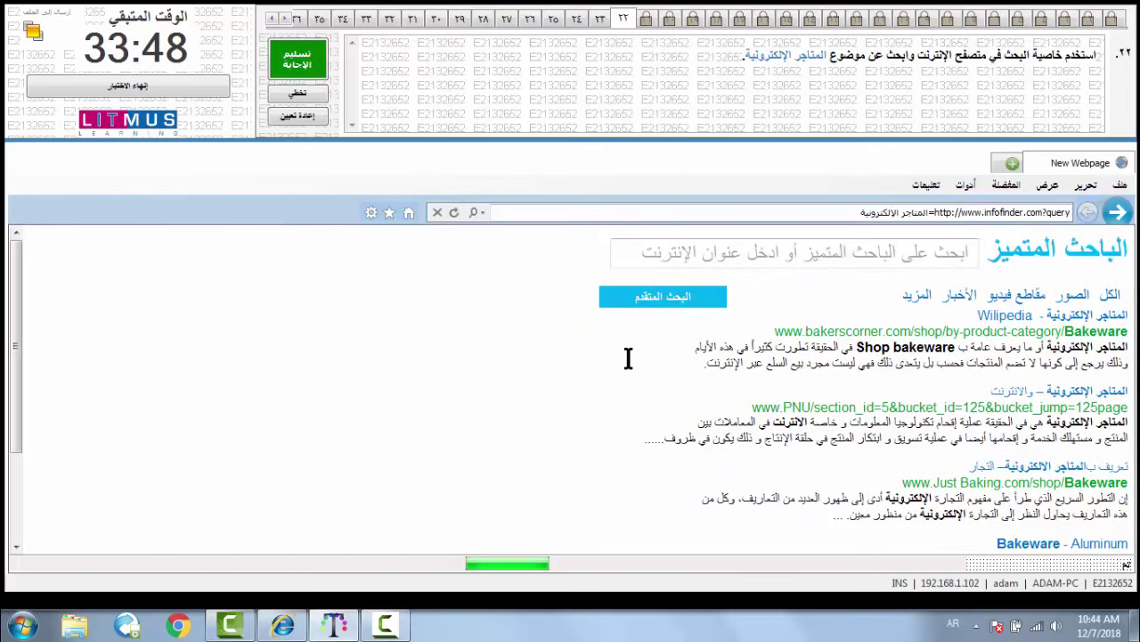
pyautogui.click(316, 71)
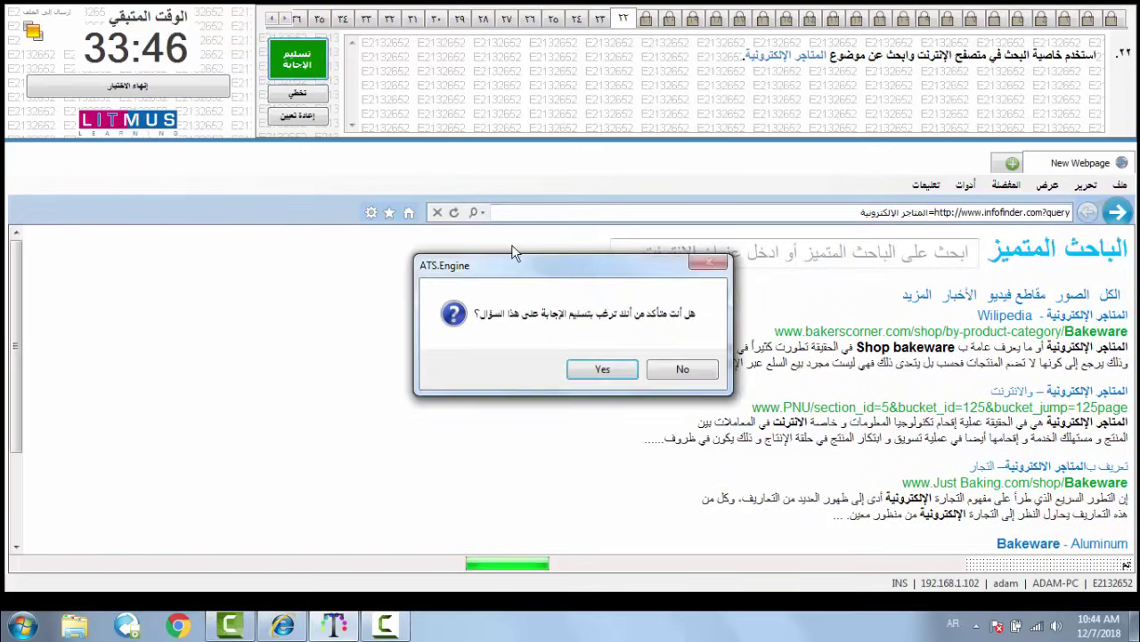
pyautogui.click(578, 371)
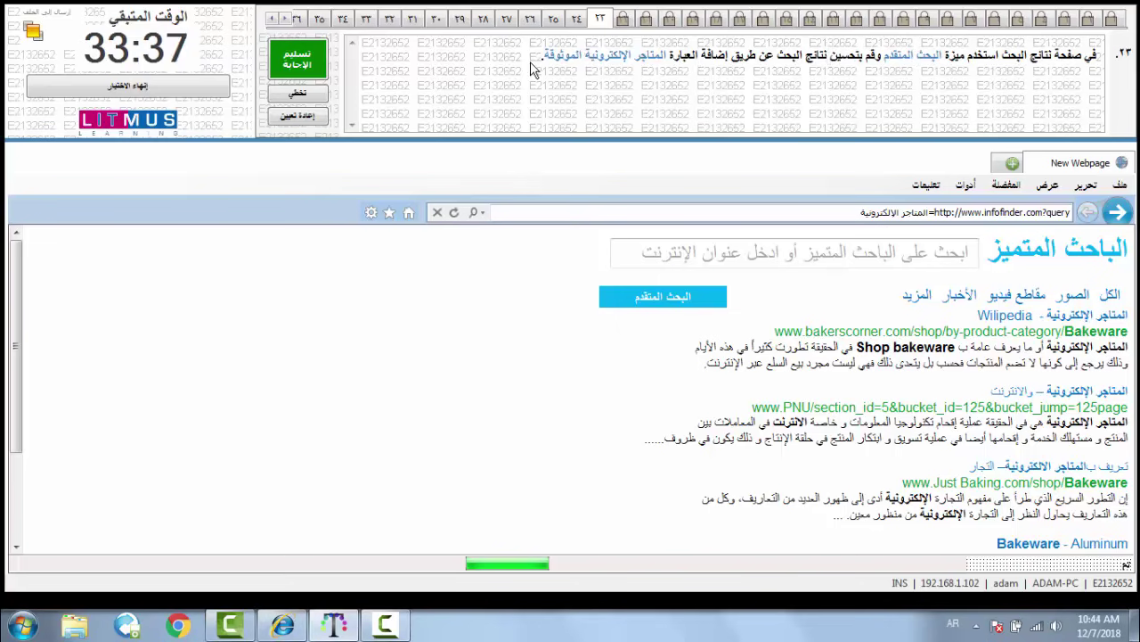
# - Run an advanced search for 'المتاجر الإلكترونية الموثوقة' and submit question 23
pyautogui.click(621, 296)
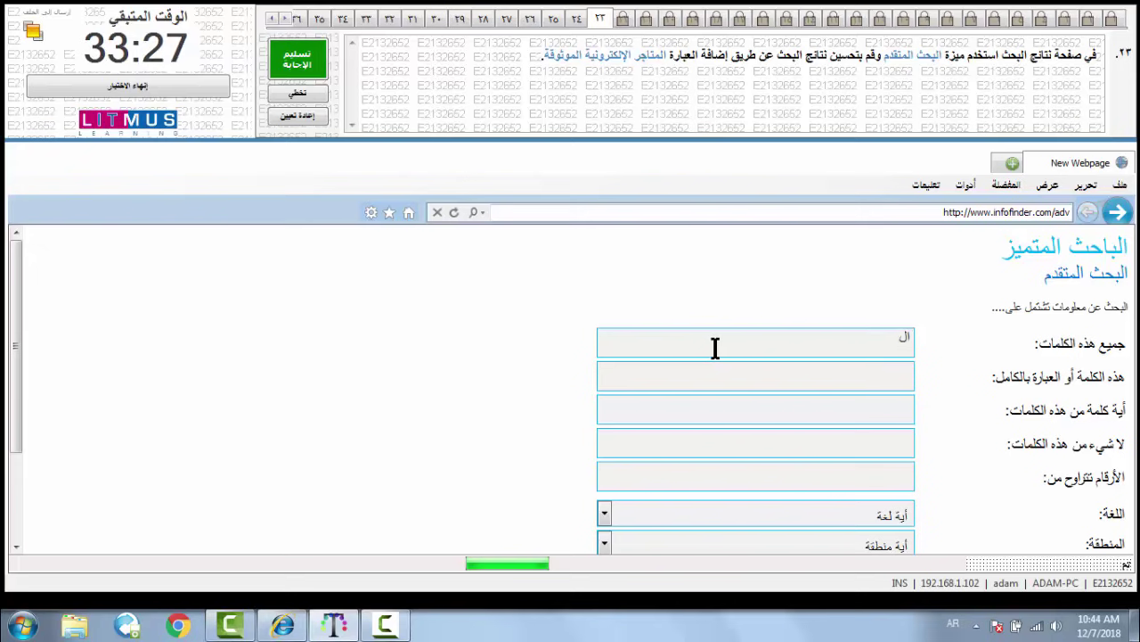
pyautogui.write('تاجر الإلك')
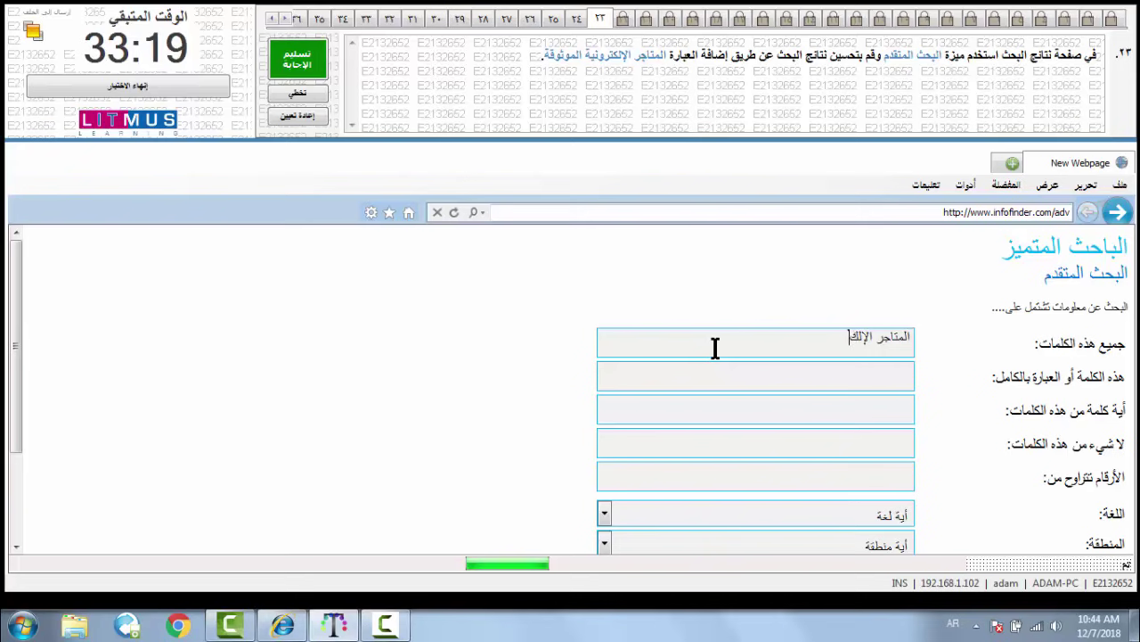
pyautogui.write('تروني')
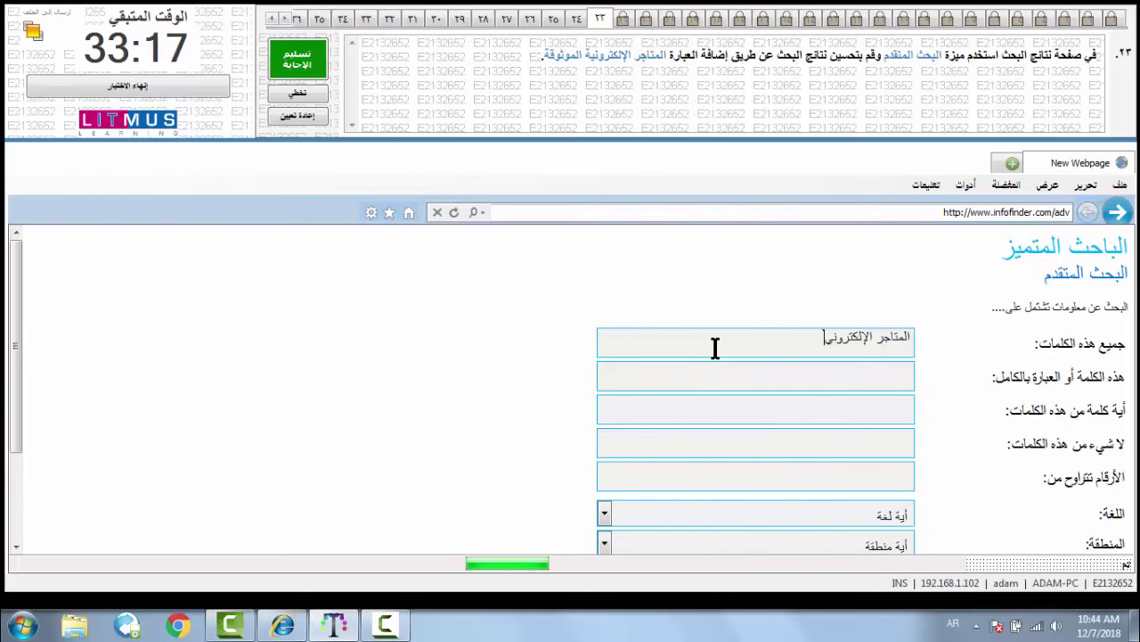
pyautogui.write('ة الموثو')
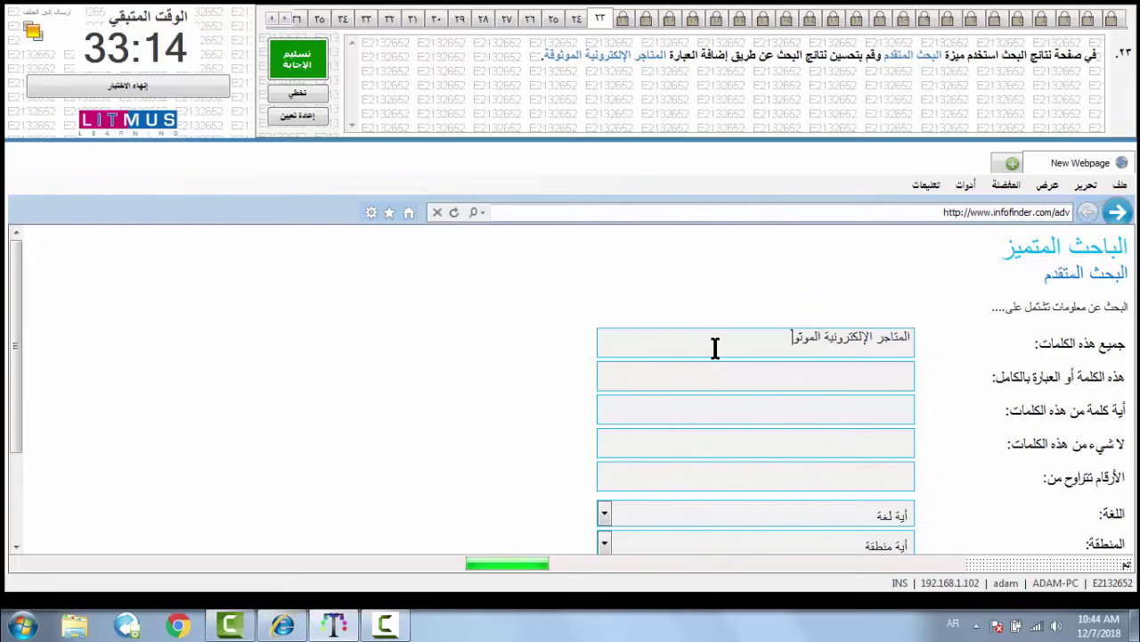
pyautogui.write('ق')
pyautogui.write('ال')
pyautogui.write('متاج')
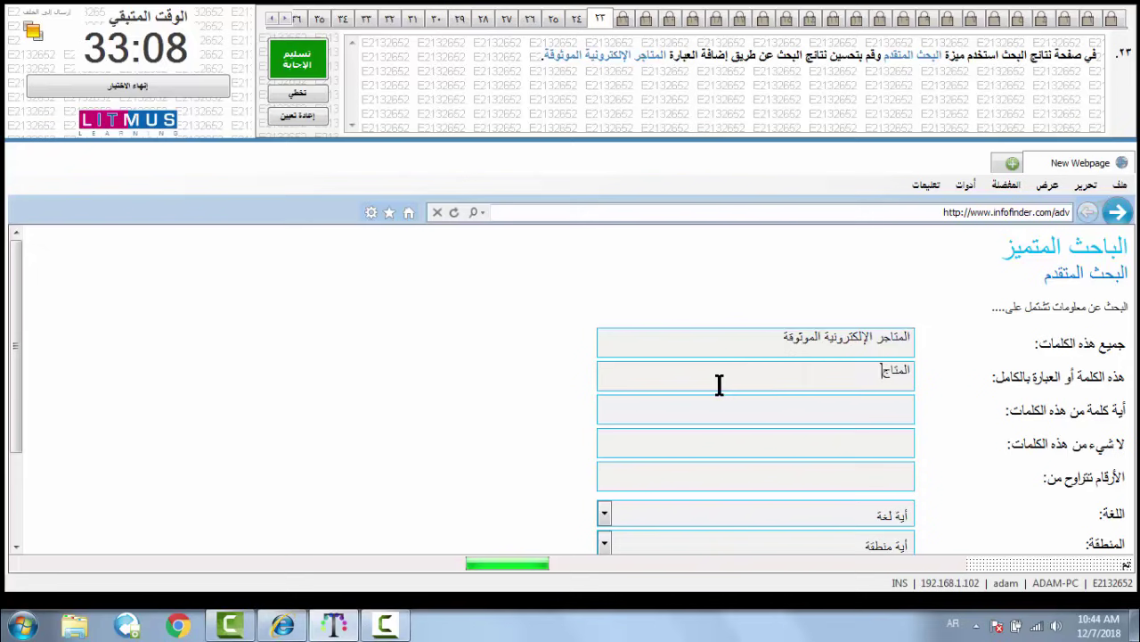
pyautogui.write('ر الإلكت')
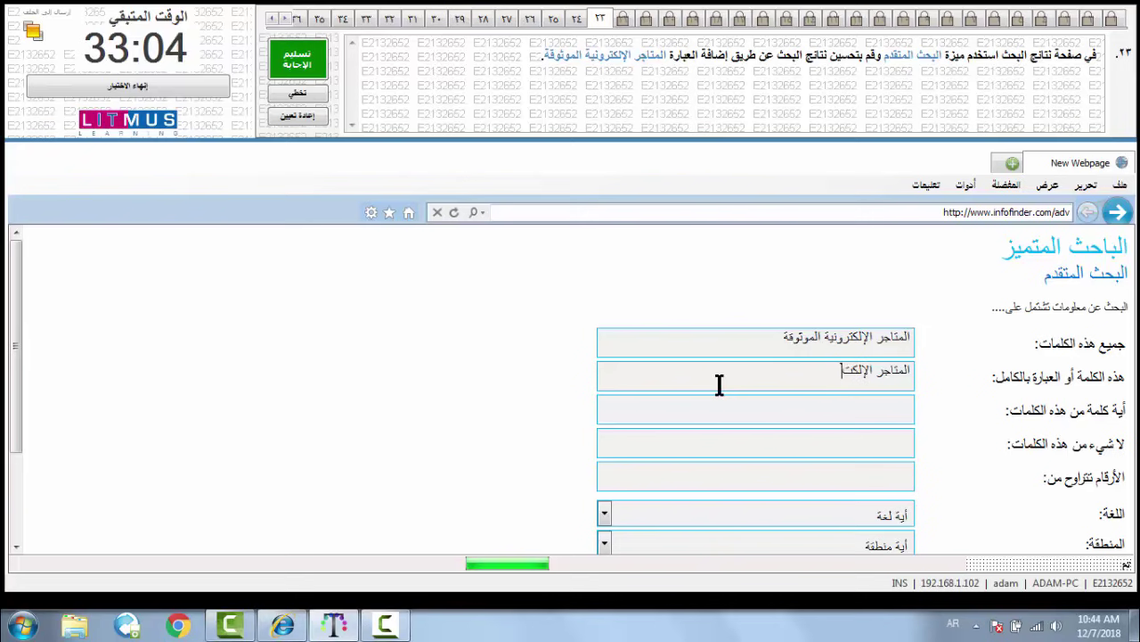
pyautogui.write('رونية ')
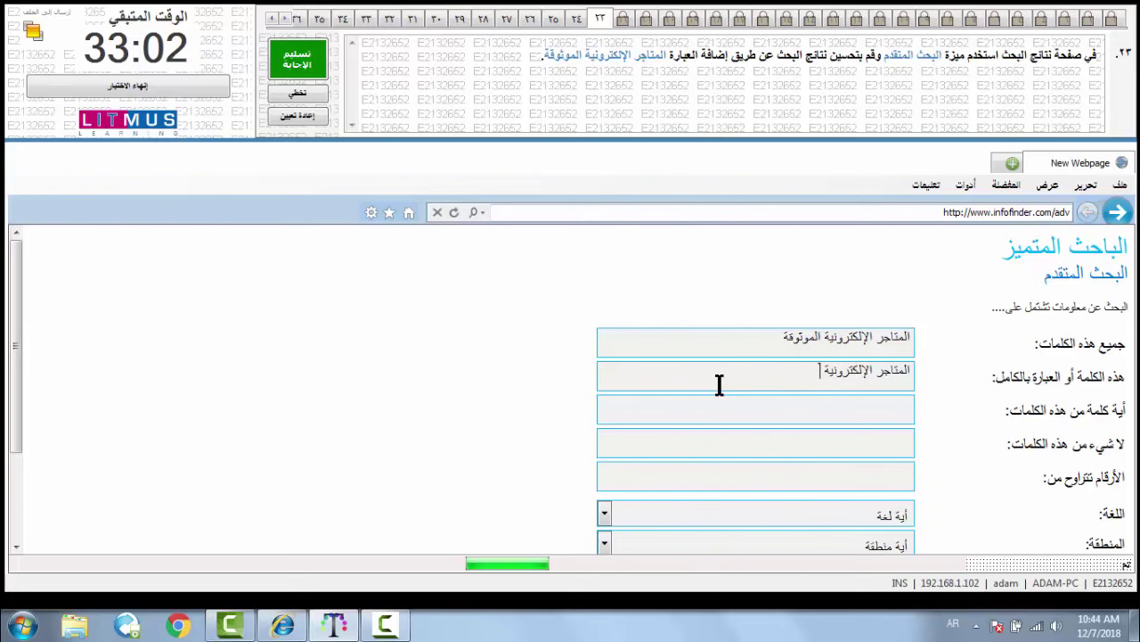
pyautogui.write('الموثوقة')
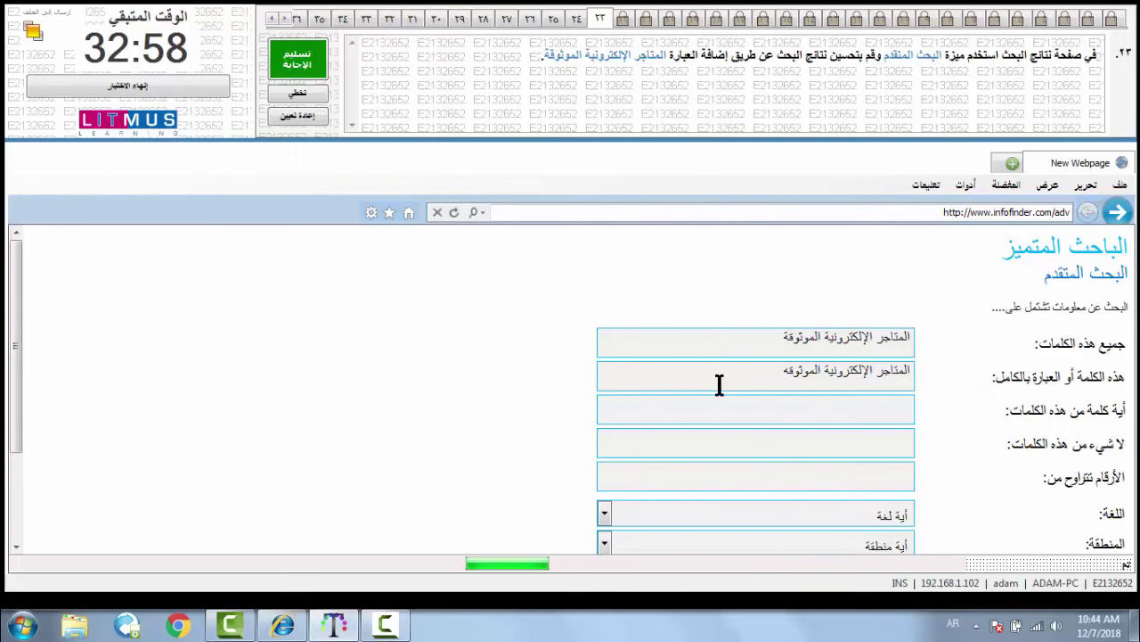
pyautogui.scroll(-3, 720, 385)
pyautogui.scroll(1, 720, 388)
pyautogui.scroll(-1, 722, 393)
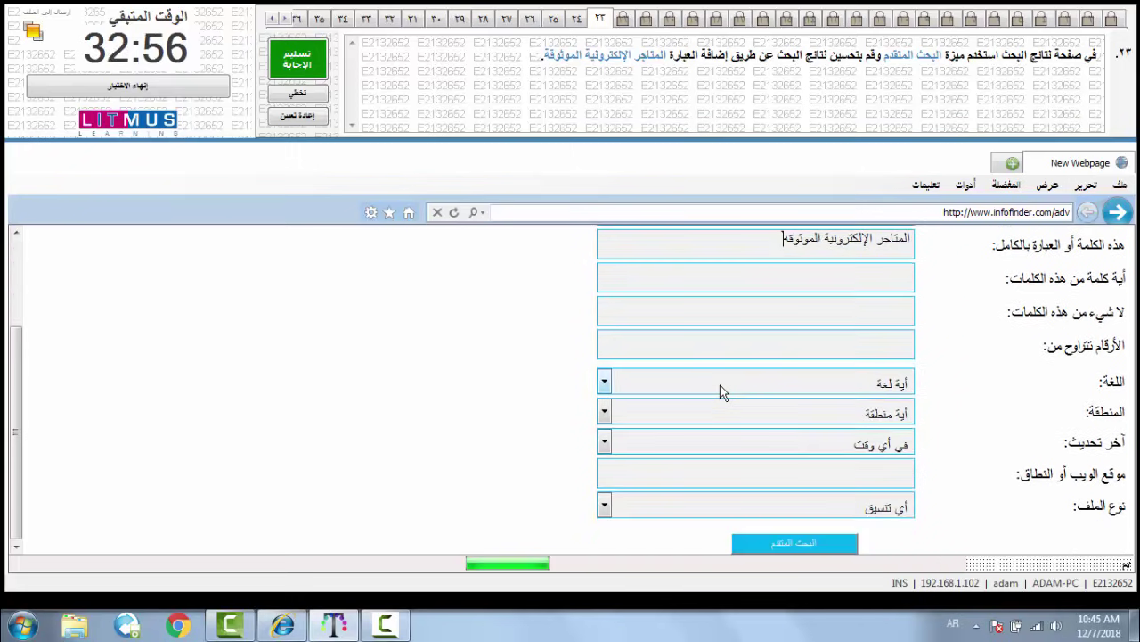
pyautogui.click(770, 542)
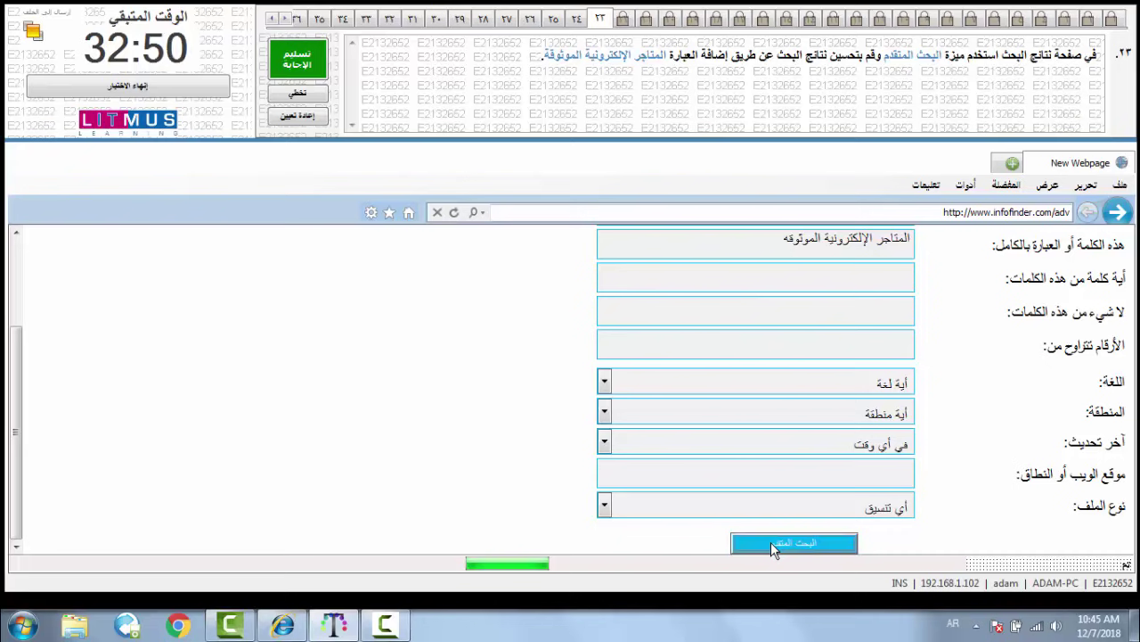
pyautogui.click(321, 55)
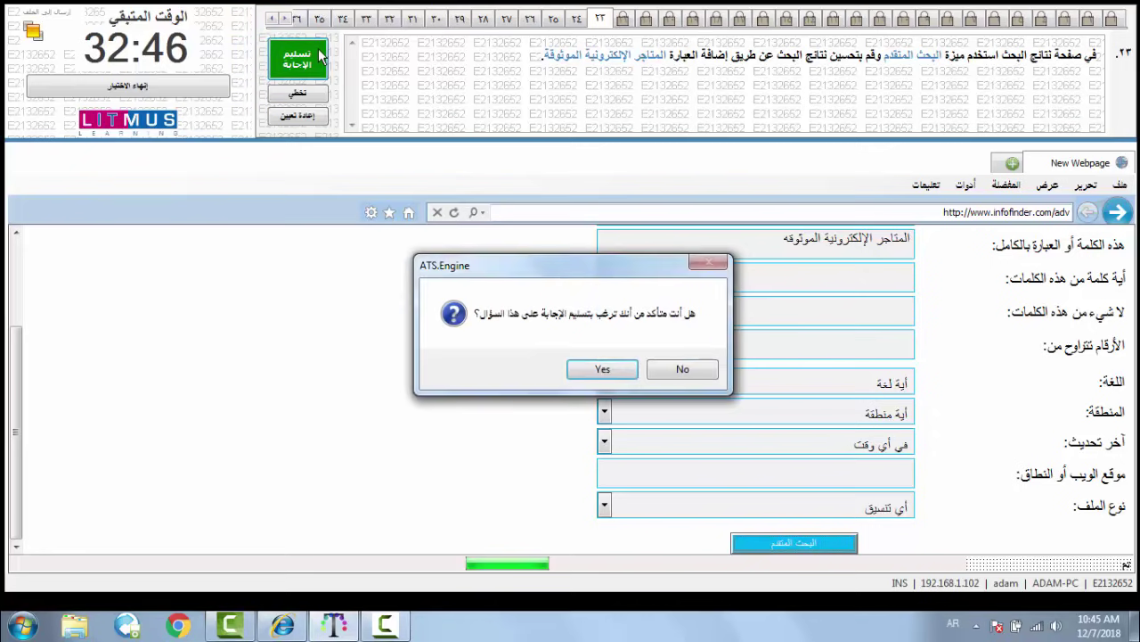
pyautogui.press('Return')
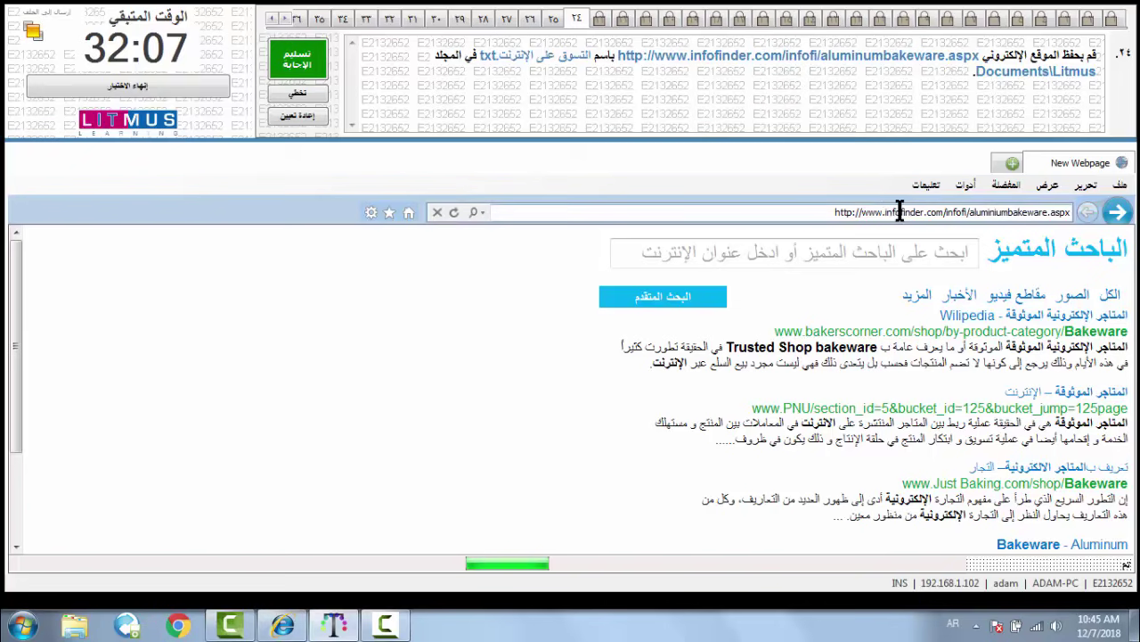
# - Choose Save As from the browser's File menu for the aluminiumbakeware page
pyautogui.click(1120, 185)
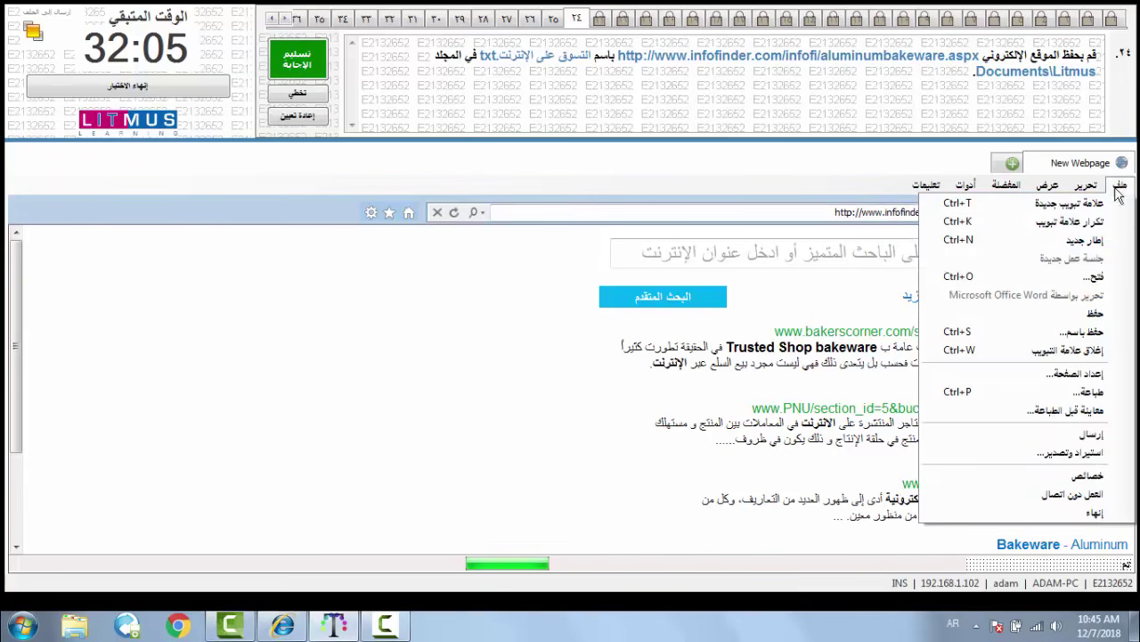
pyautogui.click(1079, 332)
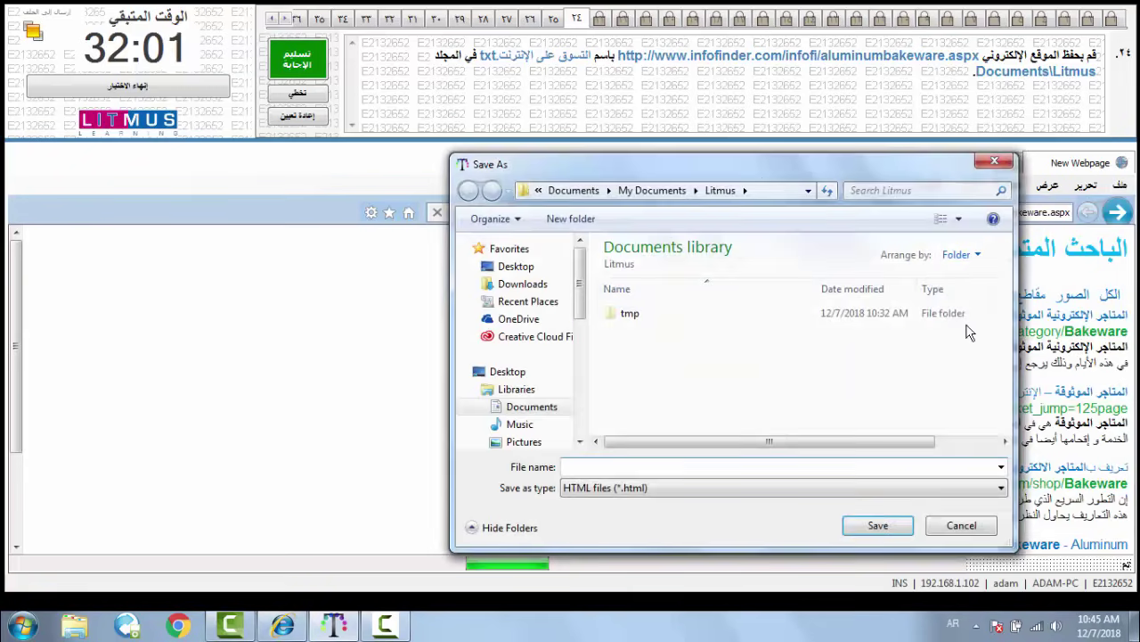
# - Navigate the Save As dialog to the Documents\Litmus folder
pyautogui.click(532, 411)
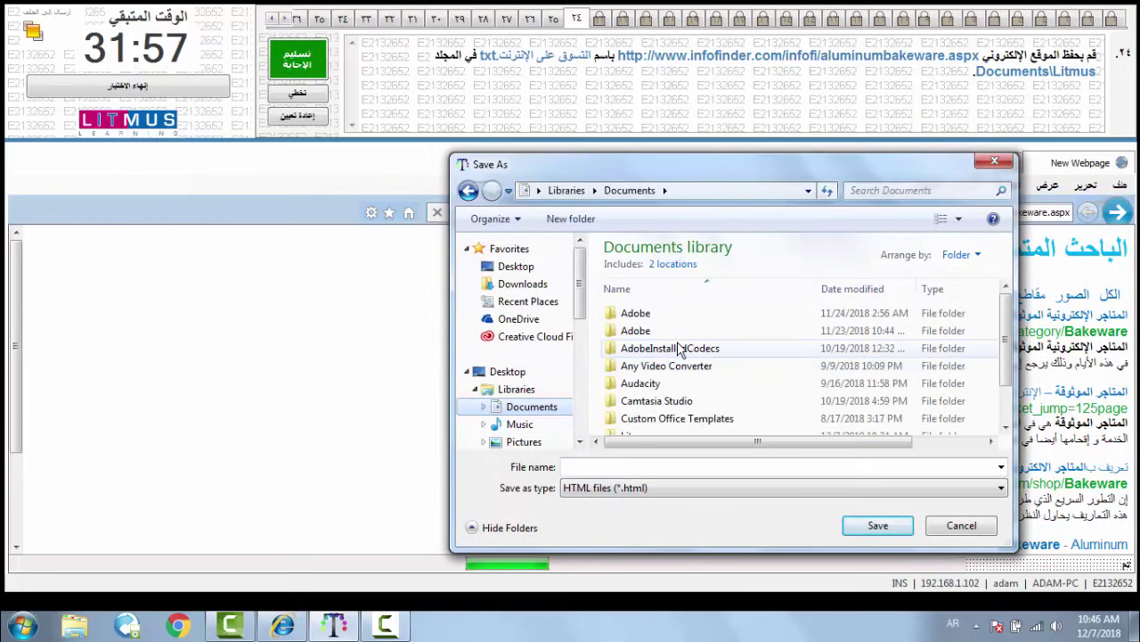
pyautogui.scroll(-1, 681, 347)
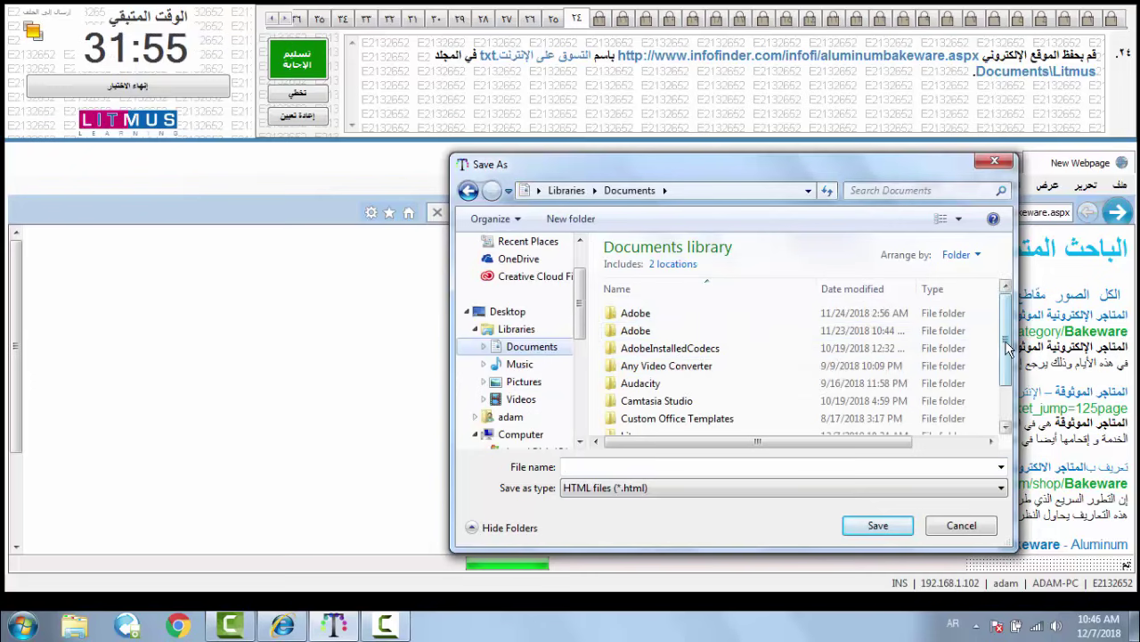
pyautogui.moveTo(1009, 355); pyautogui.dragTo(1009, 381)
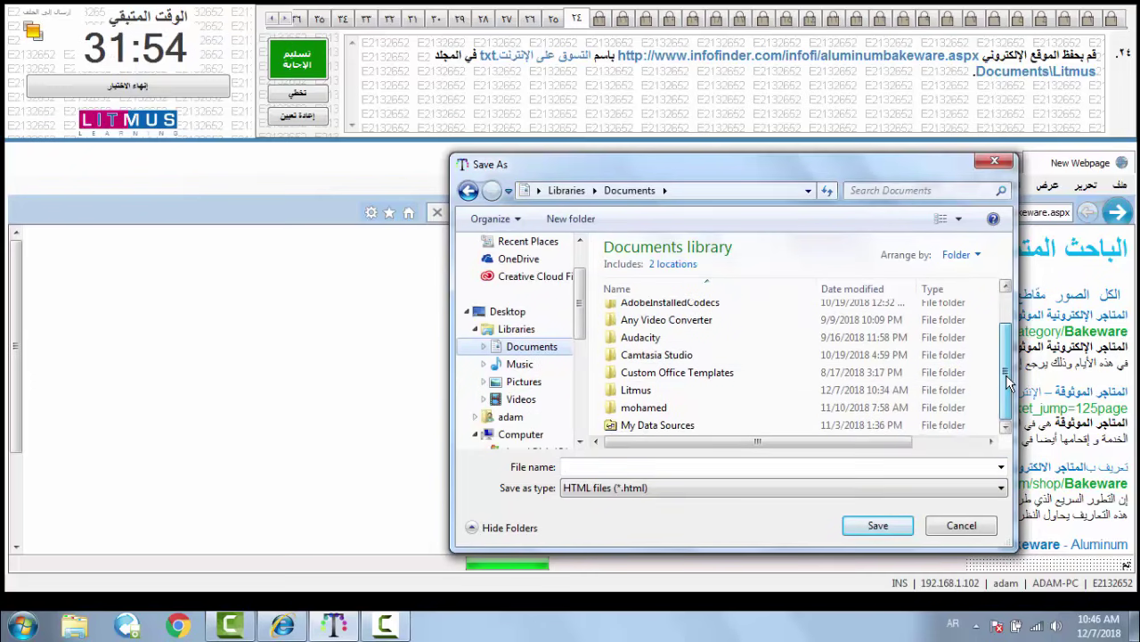
pyautogui.doubleClick(708, 392)
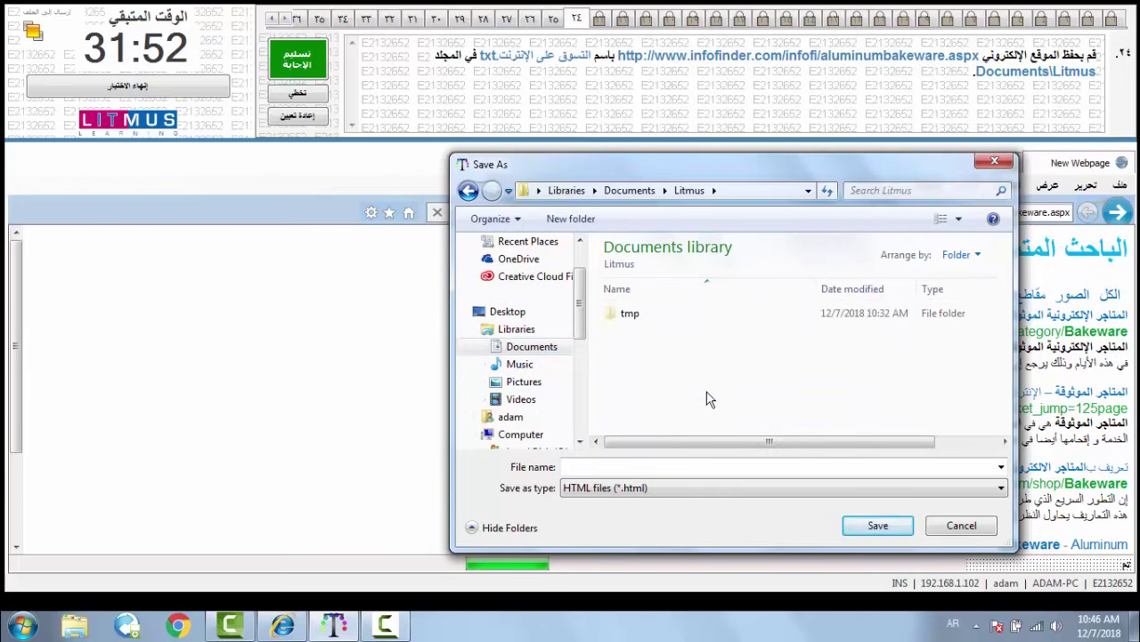
# - Save the page as 'التسوق على الانترنت' and submit question 24's answer
pyautogui.click(696, 465)
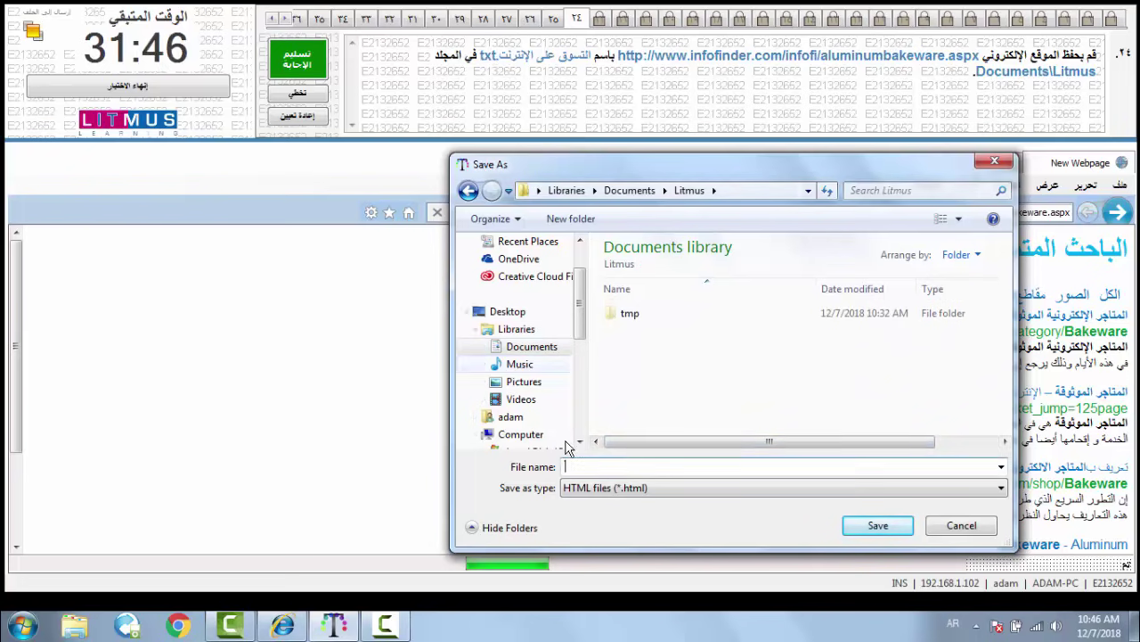
pyautogui.click(599, 495)
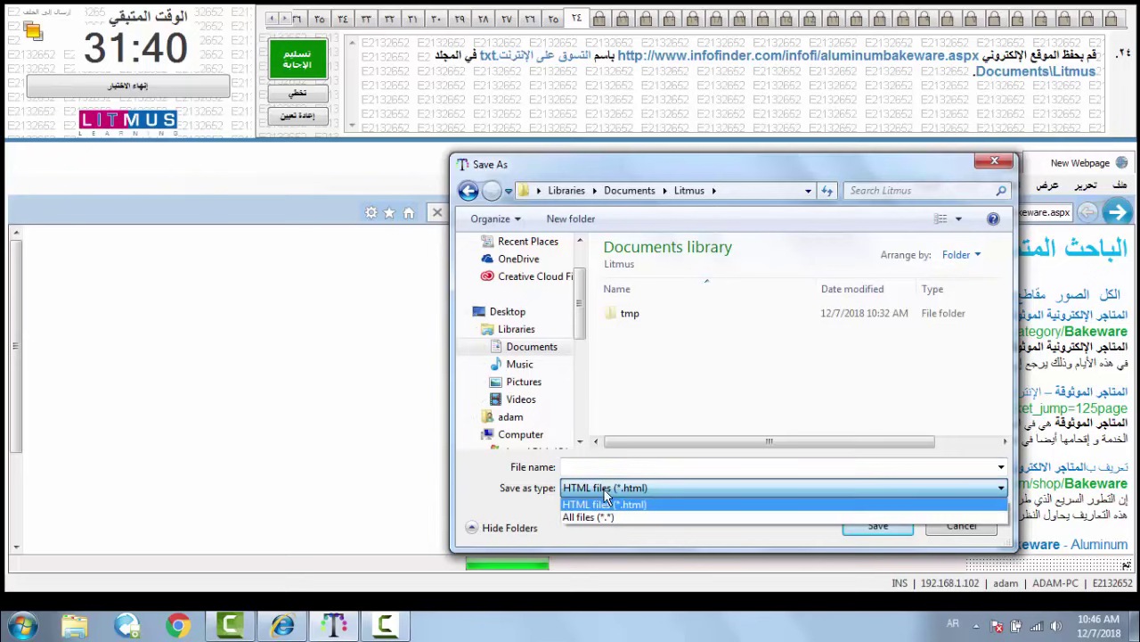
pyautogui.click(615, 466)
pyautogui.click(615, 466)
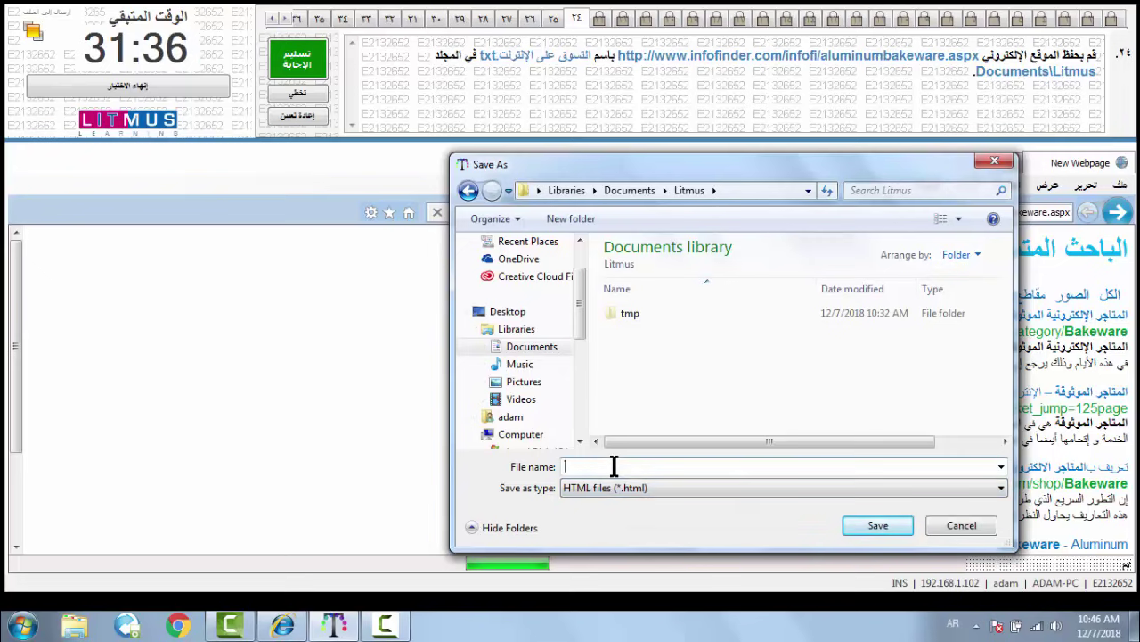
pyautogui.write('التسوق على الانترنت')
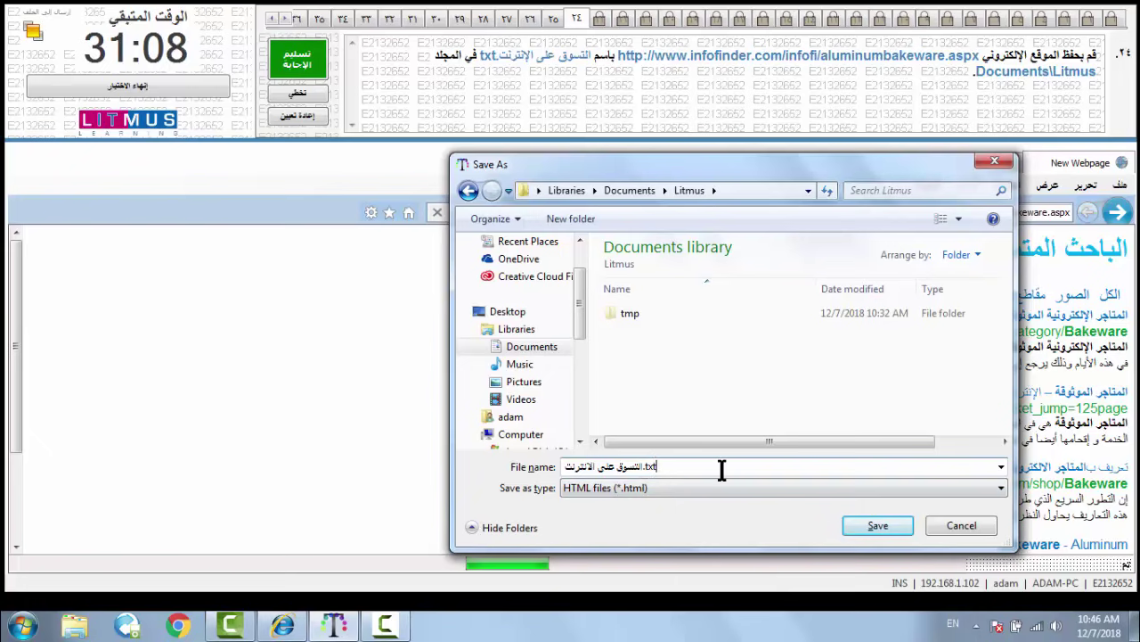
pyautogui.click(870, 529)
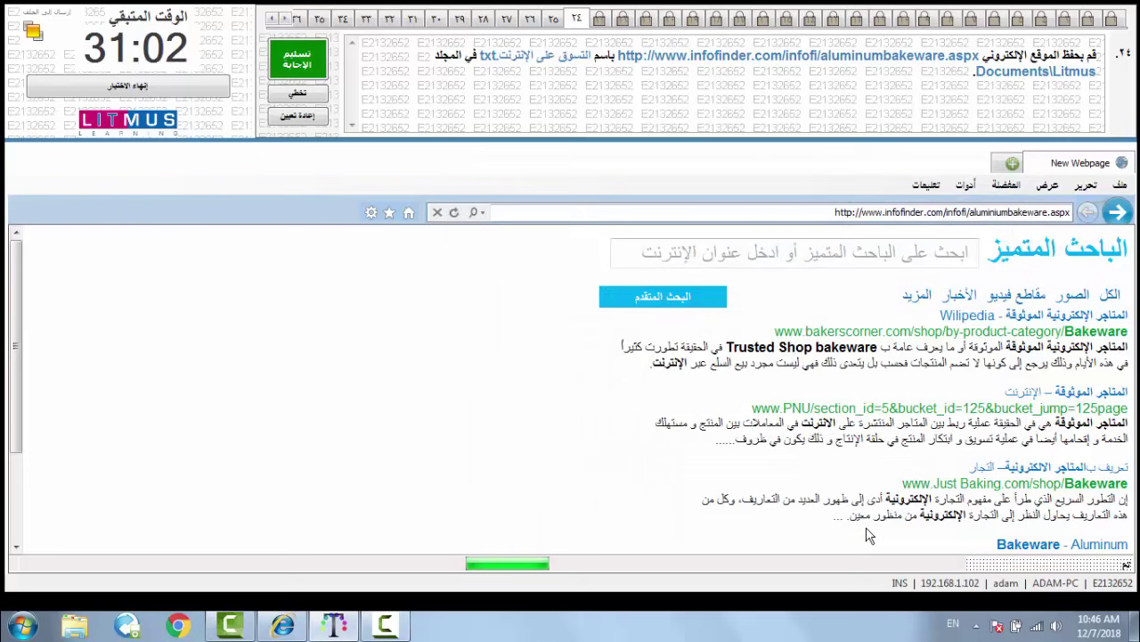
pyautogui.click(299, 64)
pyautogui.click(602, 368)
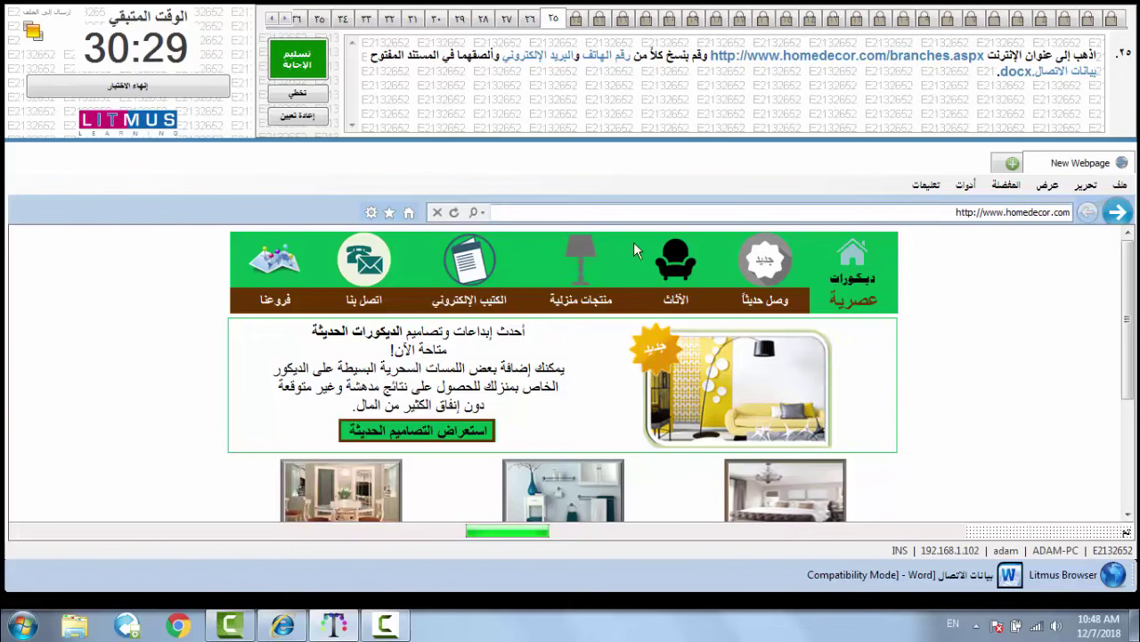
# - Open the branches page, scroll to the contact section, and select the phone number
pyautogui.click(278, 303)
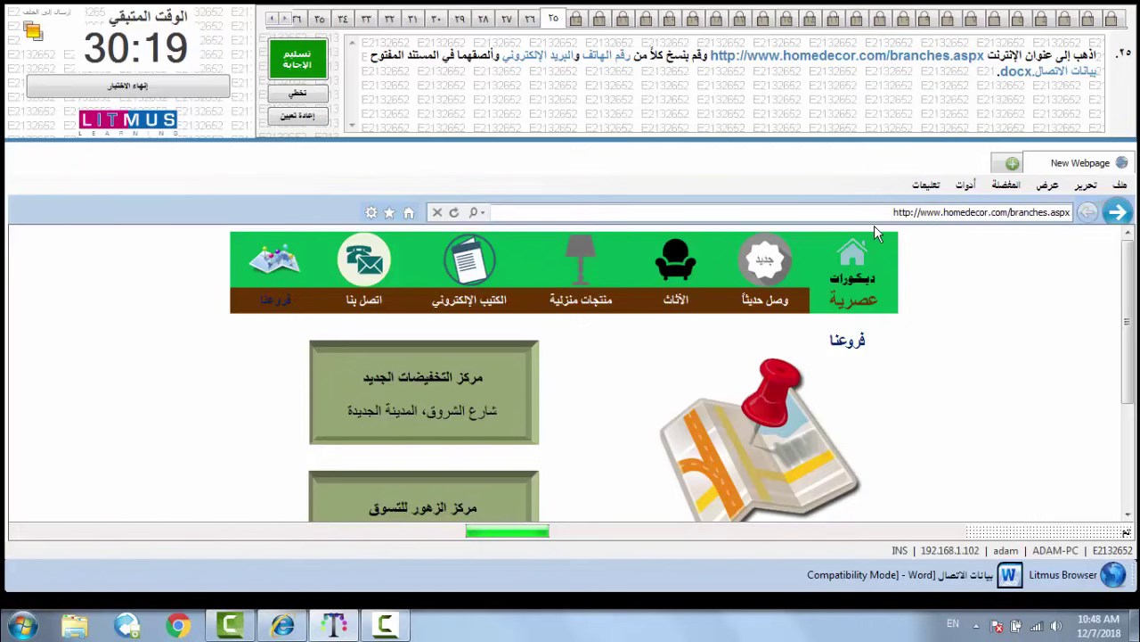
pyautogui.moveTo(1128, 365); pyautogui.dragTo(1126, 479)
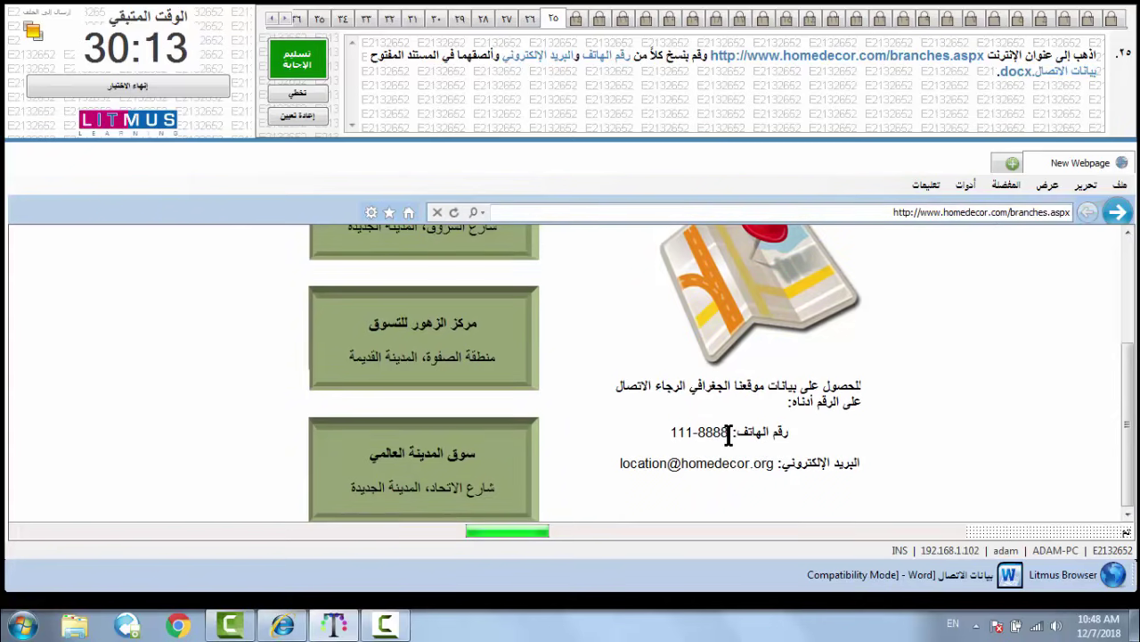
pyautogui.moveTo(729, 434); pyautogui.dragTo(656, 434)
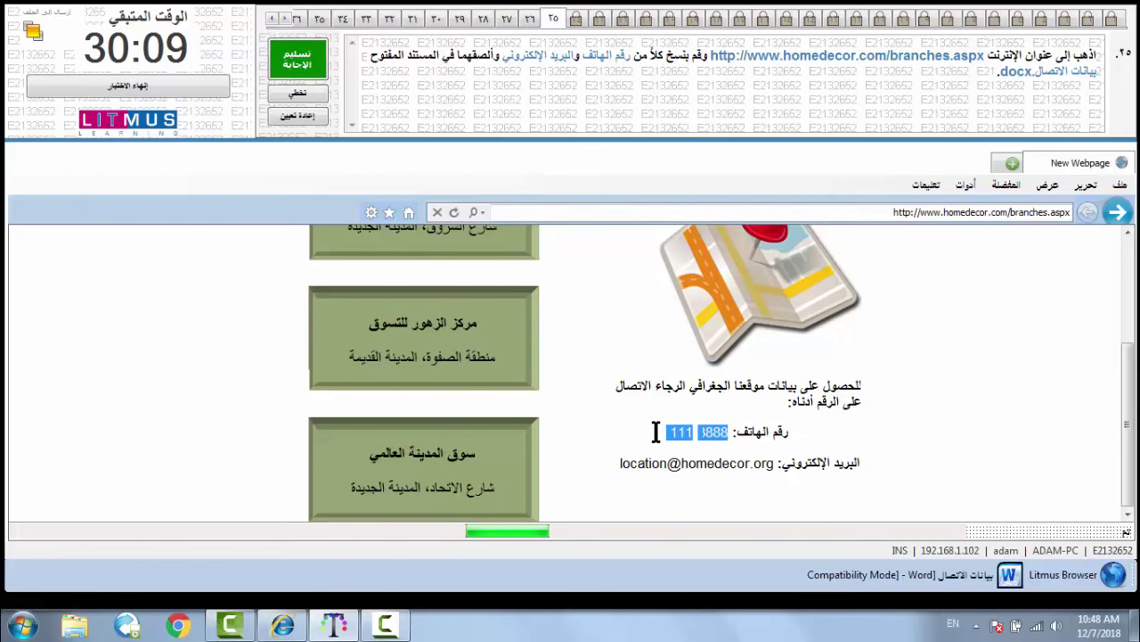
# - Copy the phone number and attempt pasting it after the 'رقم الهاتف:' label in Word
pyautogui.rightClick(676, 435)
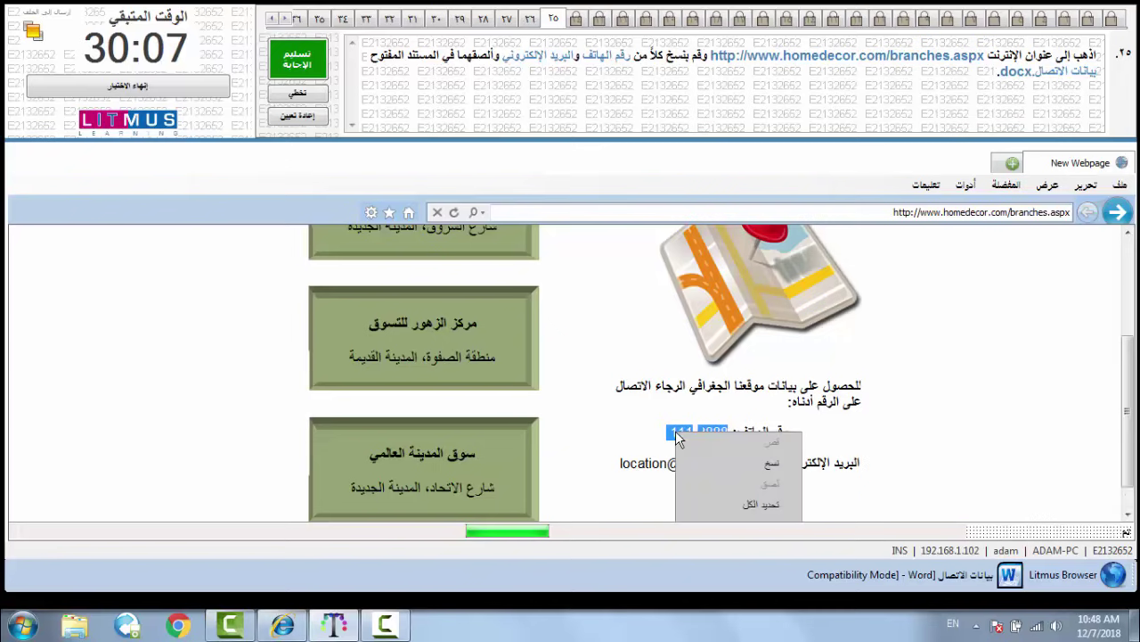
pyautogui.click(706, 463)
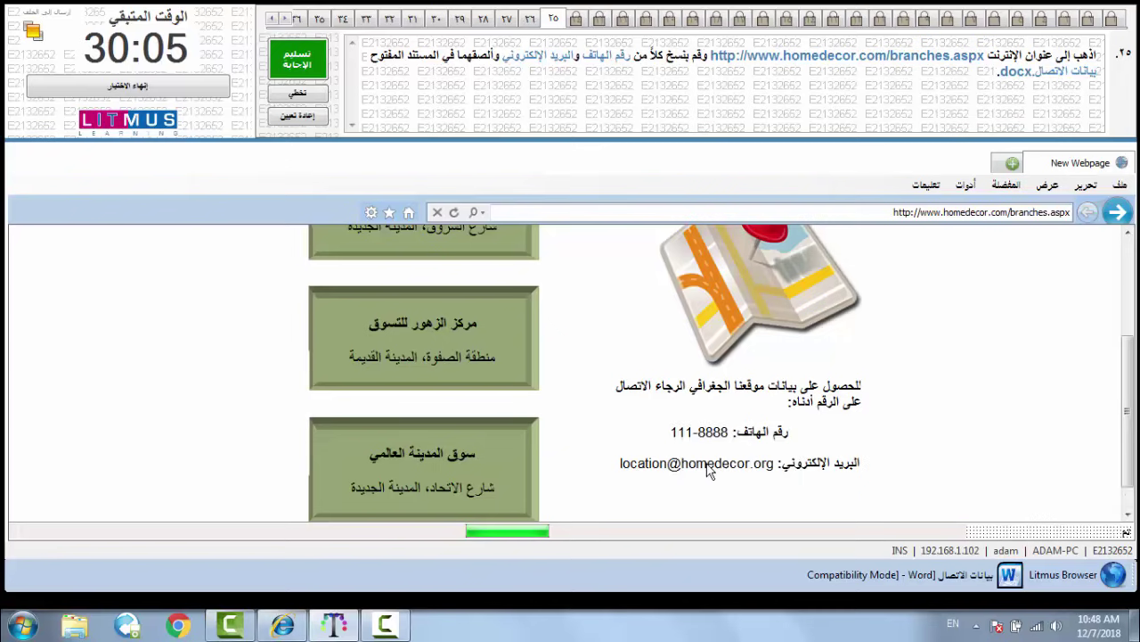
pyautogui.click(946, 577)
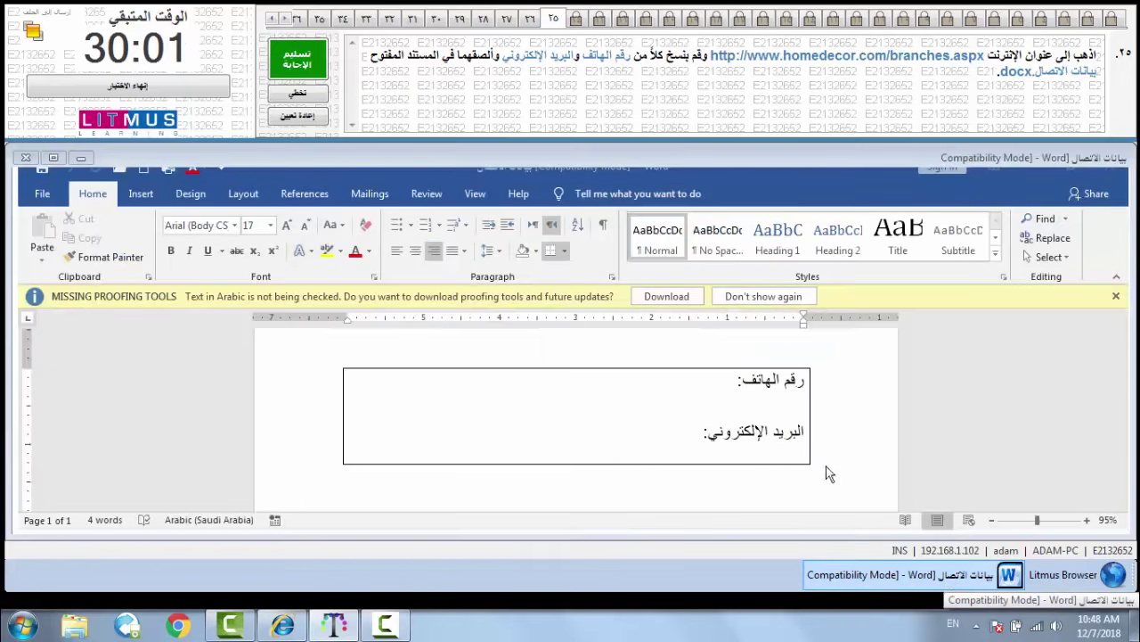
pyautogui.click(693, 390)
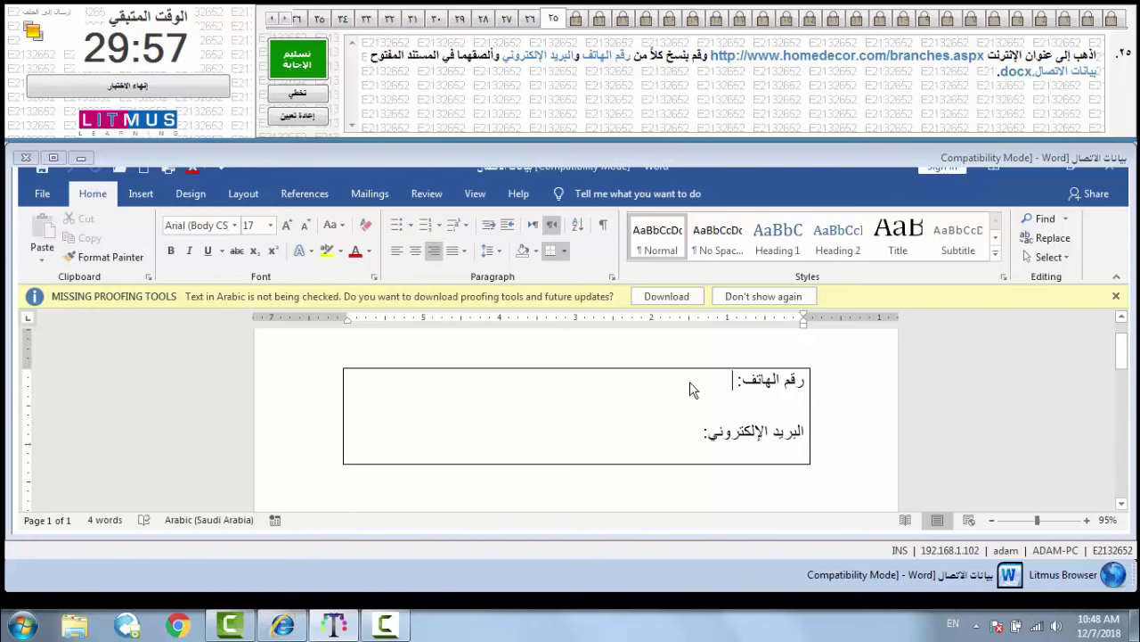
pyautogui.rightClick(693, 389)
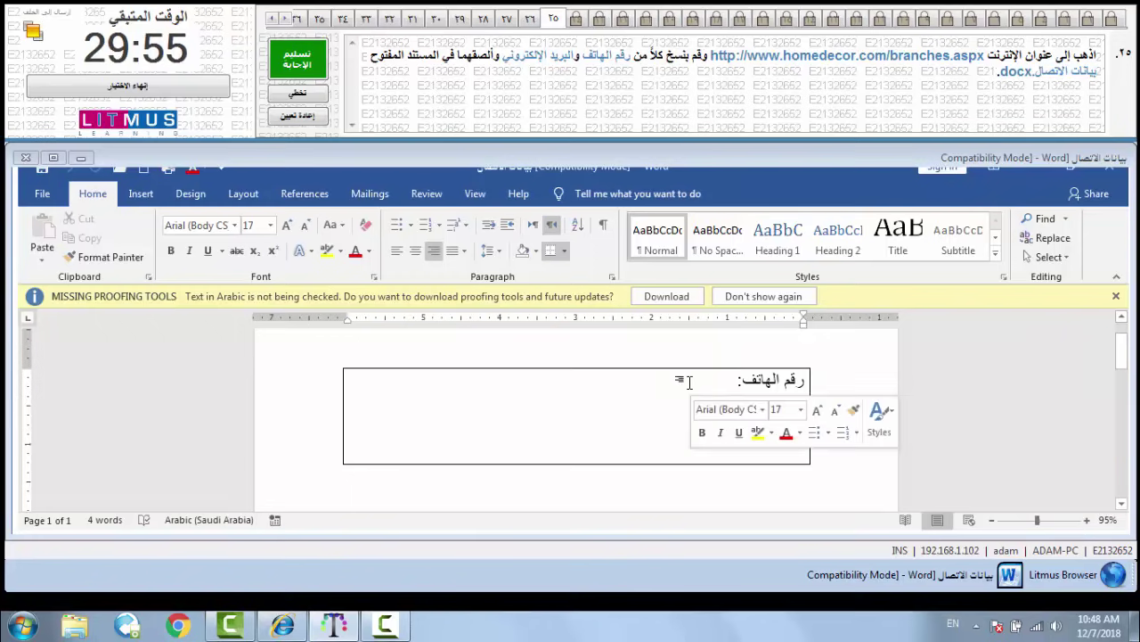
pyautogui.click(679, 381)
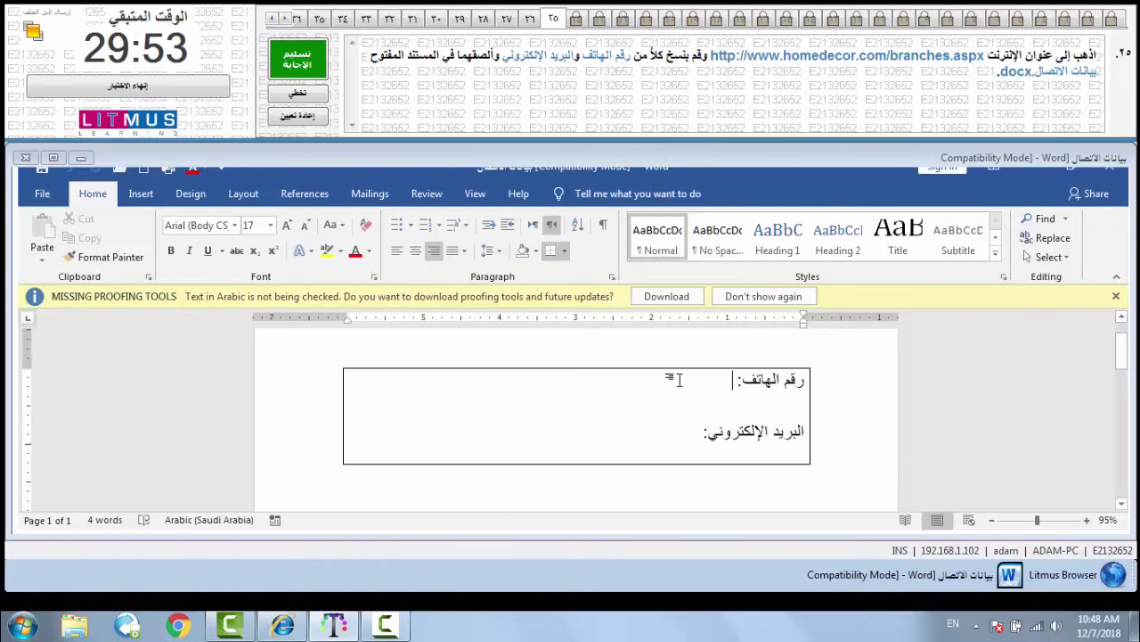
pyautogui.rightClick(679, 380)
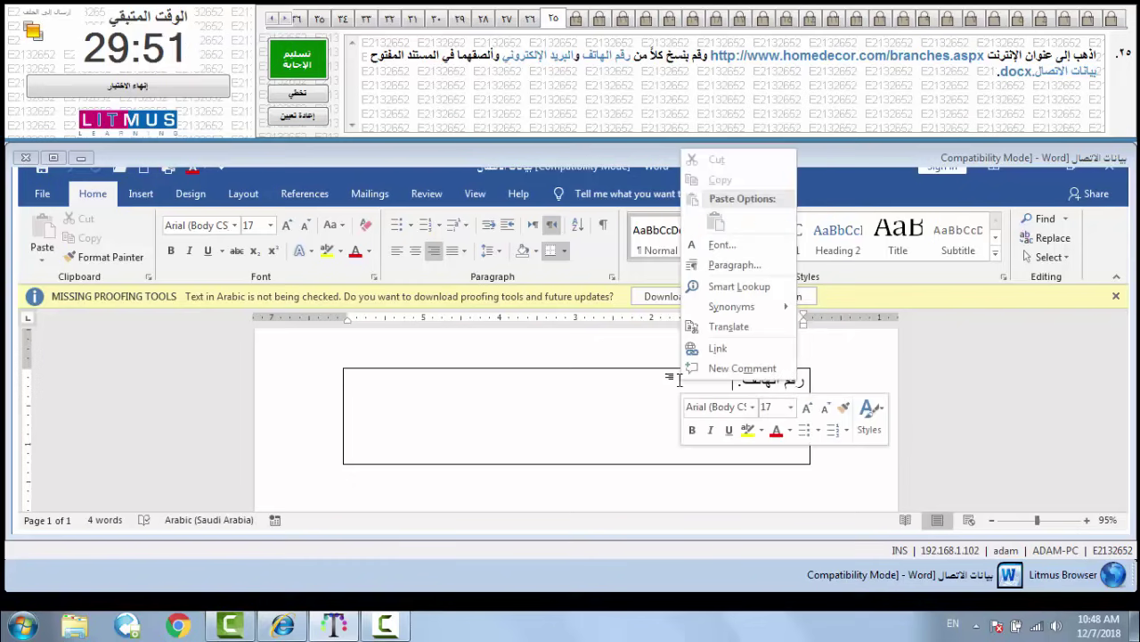
pyautogui.click(674, 385)
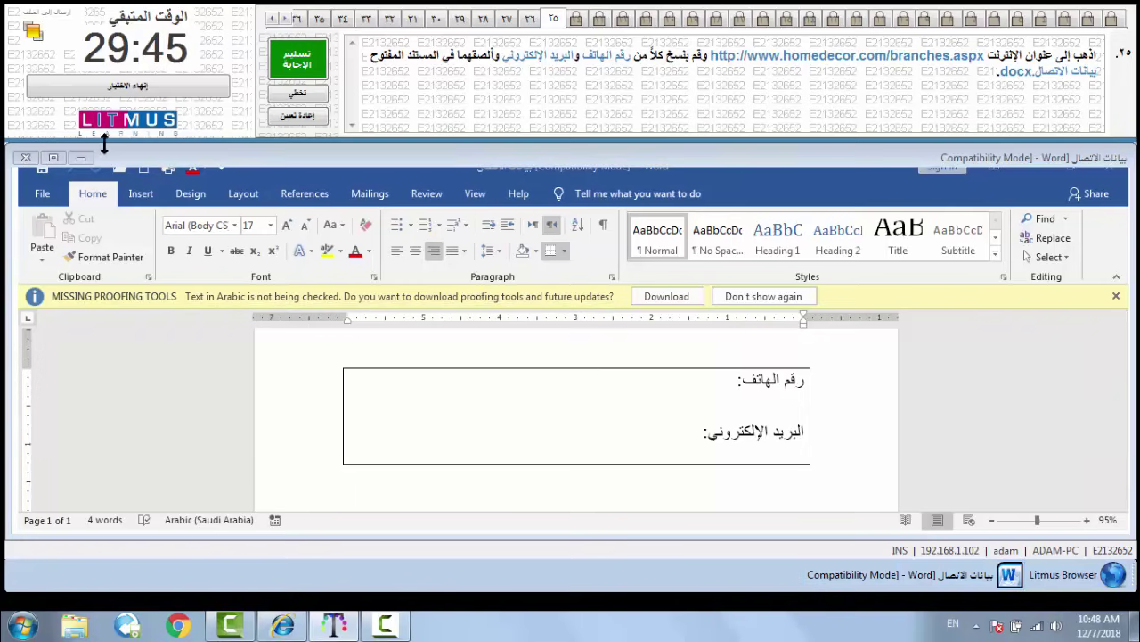
# - Back on the branches page, reselect the whole phone number, copy it, and return to the document
pyautogui.click(82, 159)
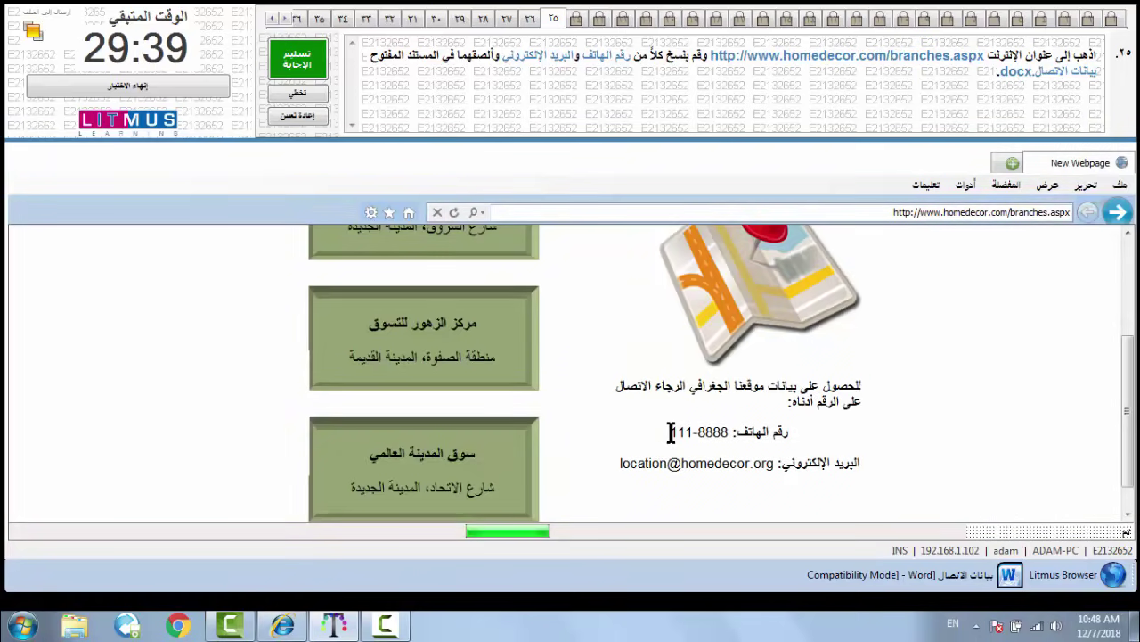
pyautogui.moveTo(672, 432); pyautogui.dragTo(674, 436)
pyautogui.click(674, 437)
pyautogui.doubleClick(690, 439)
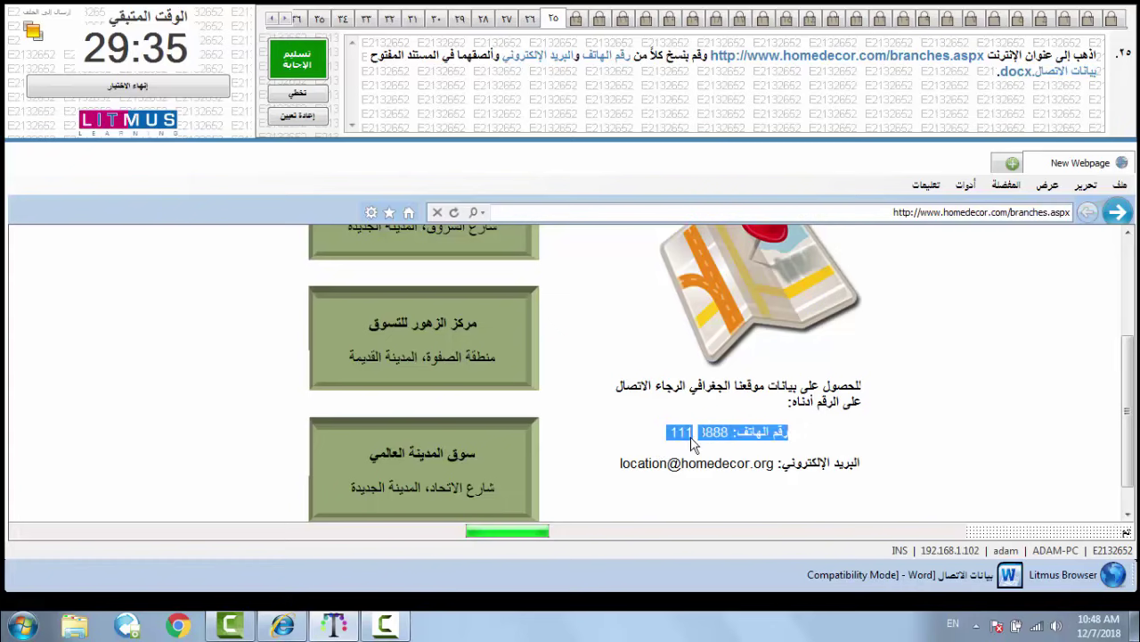
pyautogui.click(691, 440)
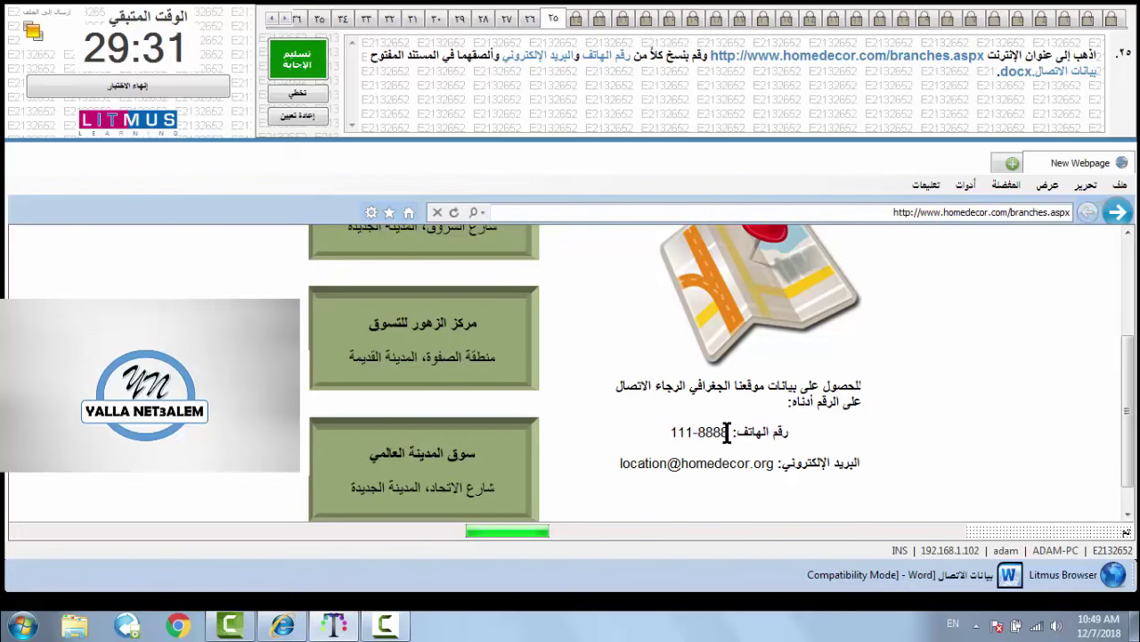
pyautogui.doubleClick(669, 433)
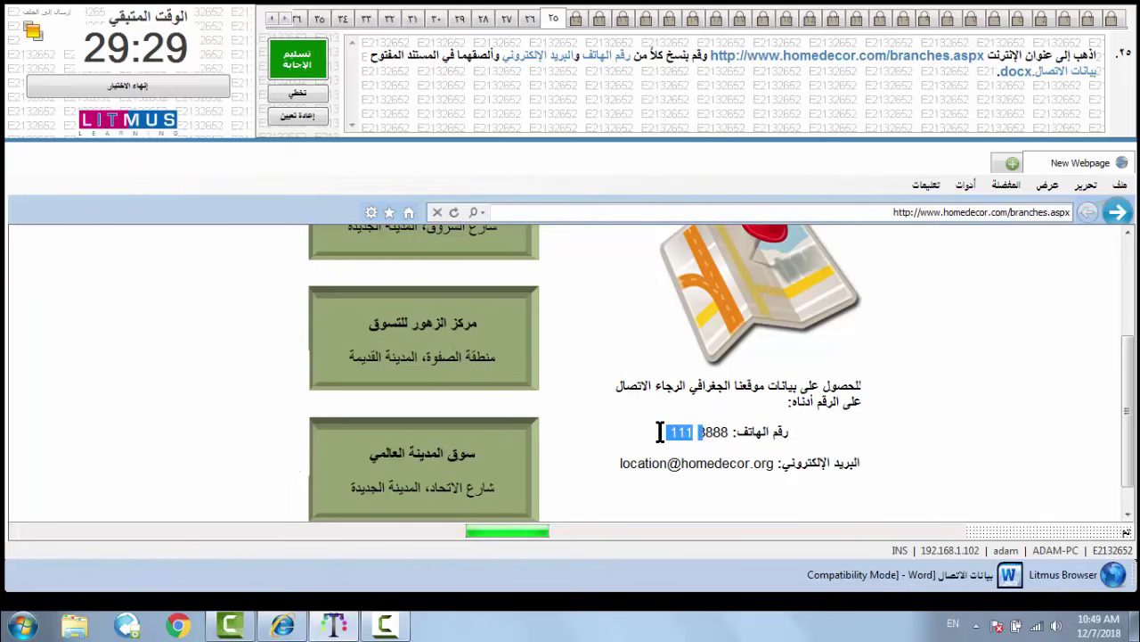
pyautogui.click(725, 432)
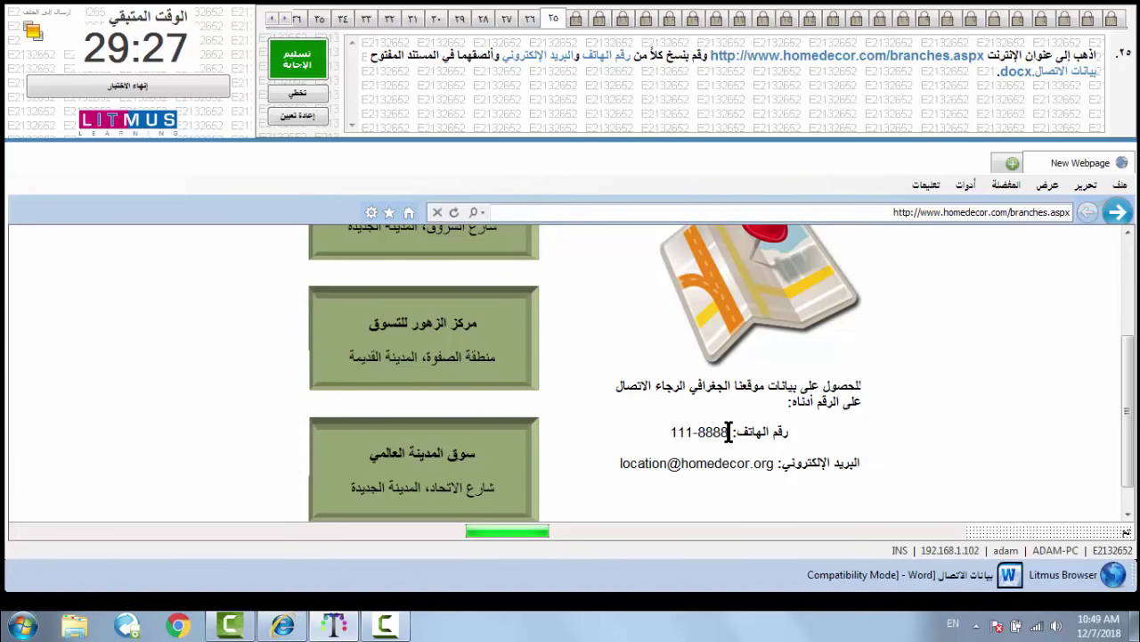
pyautogui.moveTo(729, 432); pyautogui.dragTo(666, 432)
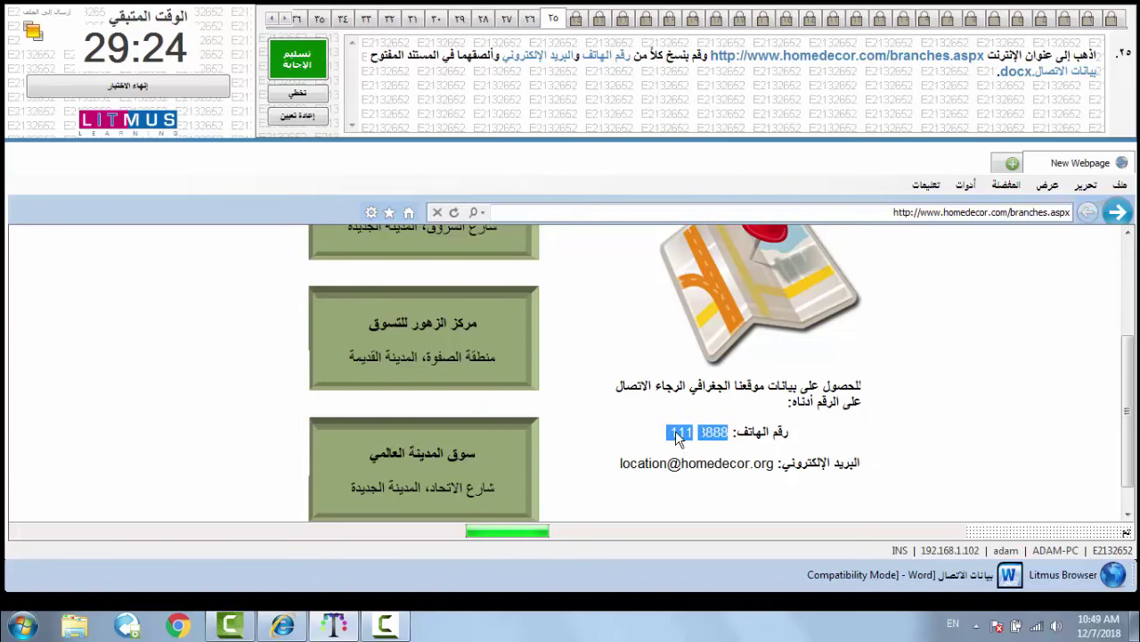
pyautogui.rightClick(678, 433)
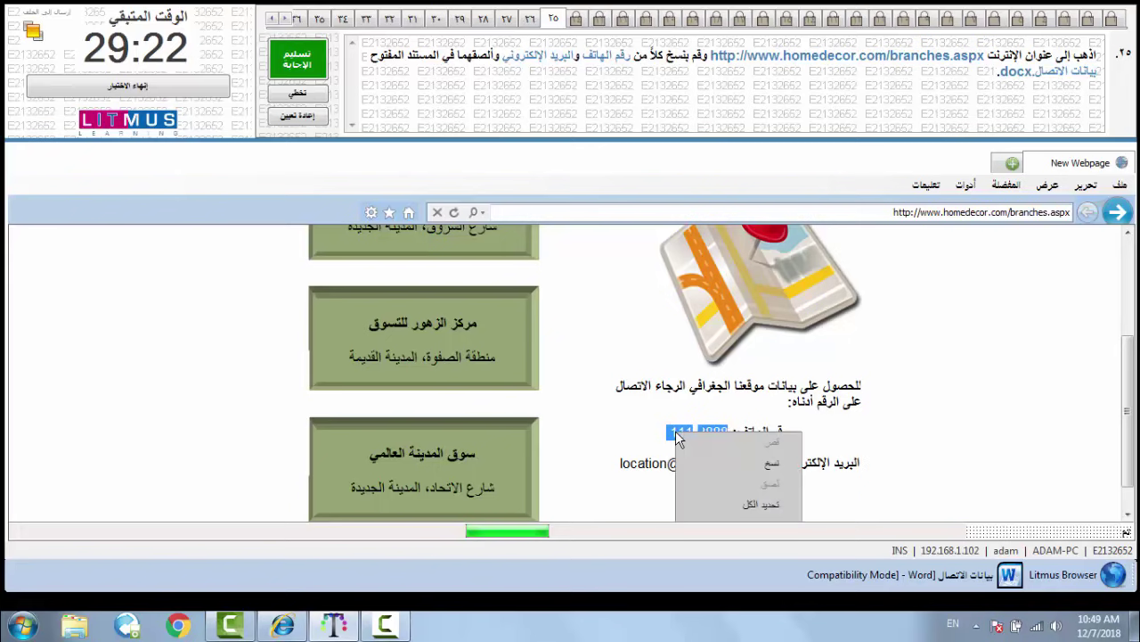
pyautogui.click(764, 464)
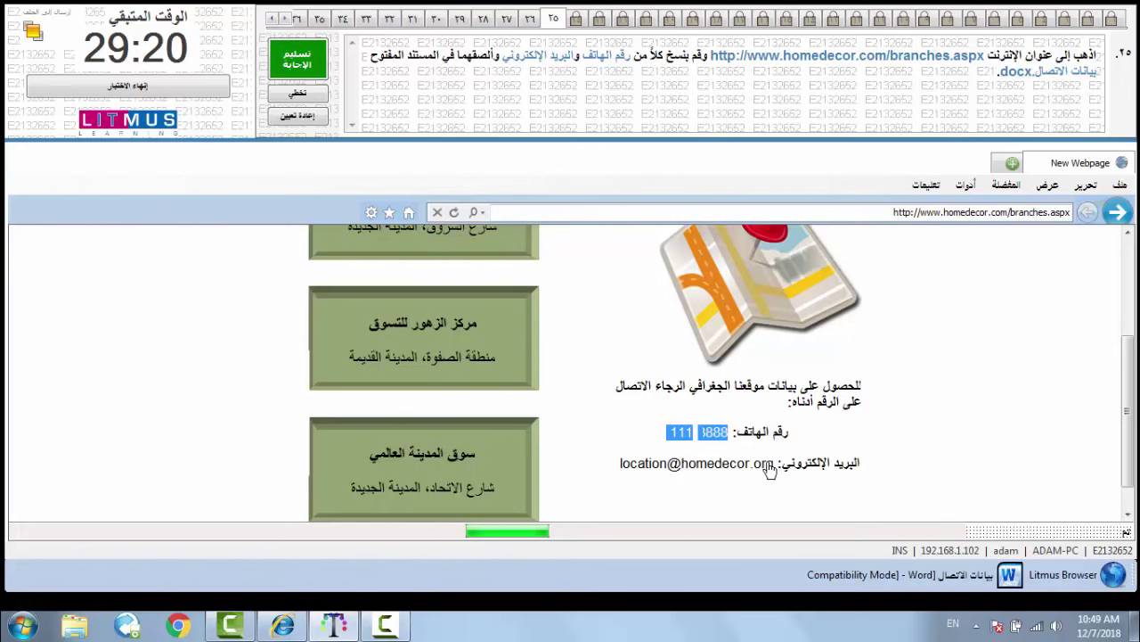
pyautogui.click(932, 575)
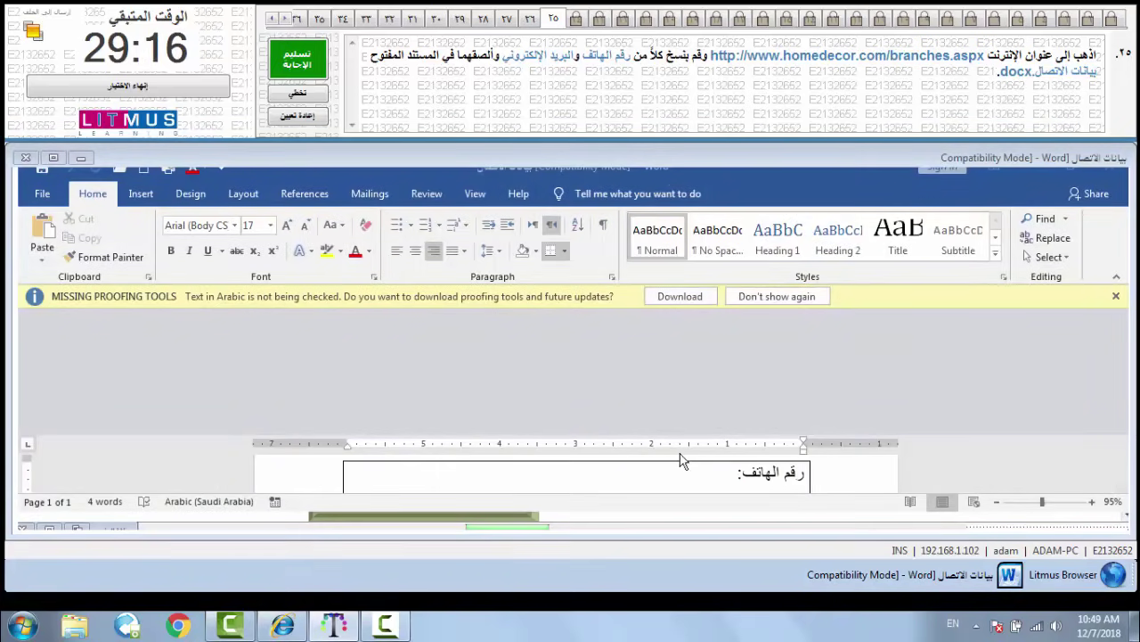
# - Paste the phone number after 'رقم الهاتف:', zoom out to check it, and minimise Word
pyautogui.click(695, 482)
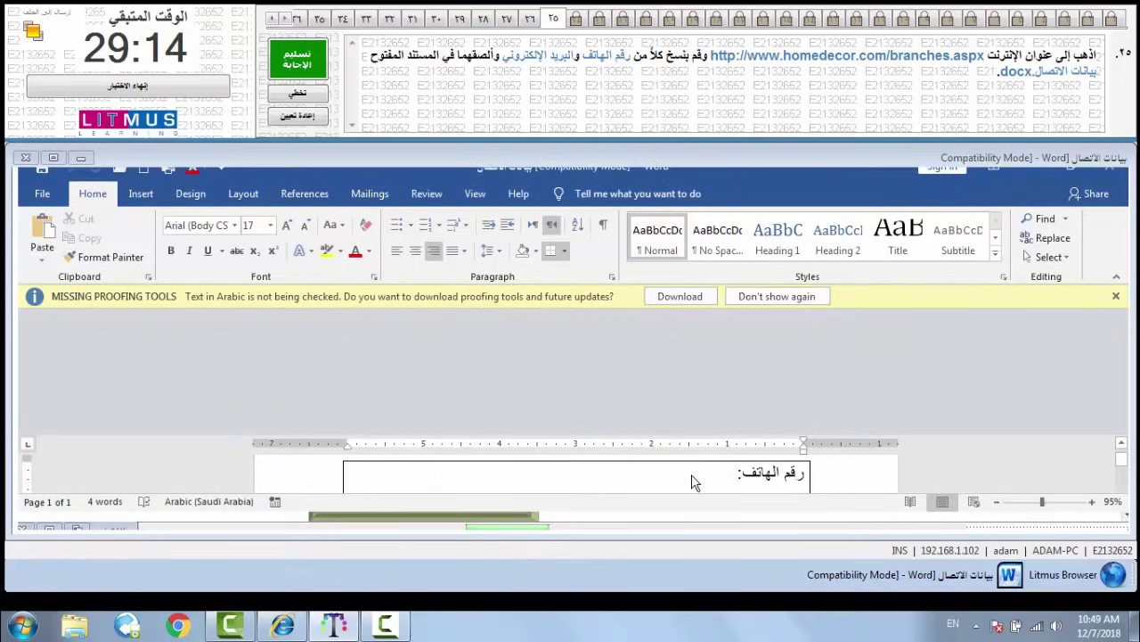
pyautogui.hotkey('ctrl', 'v')
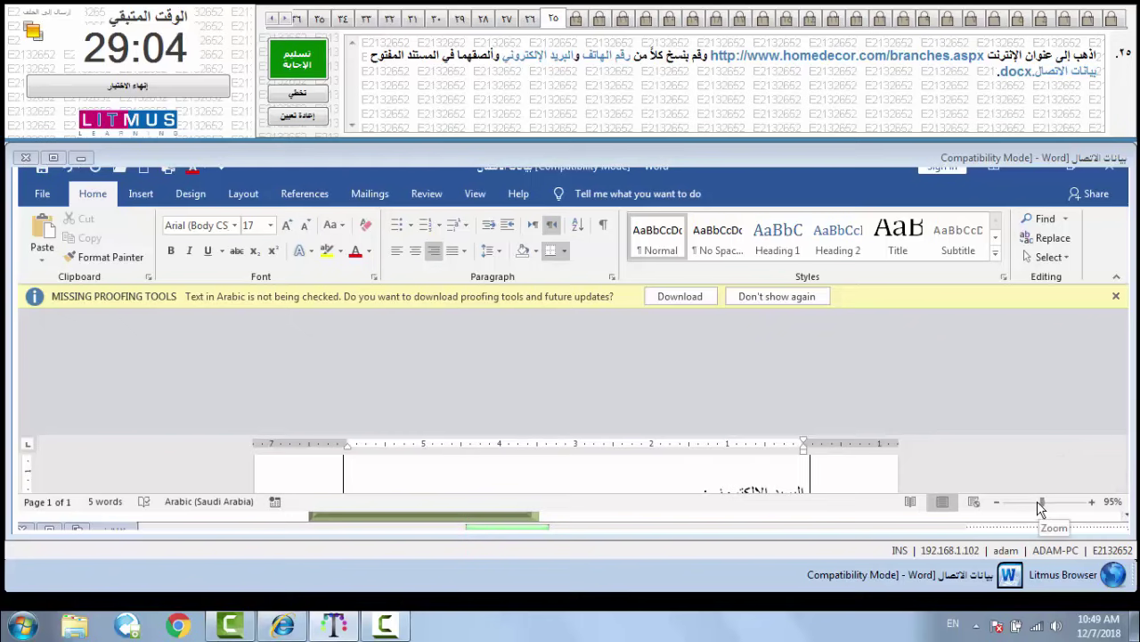
pyautogui.moveTo(1041, 504); pyautogui.dragTo(1024, 505)
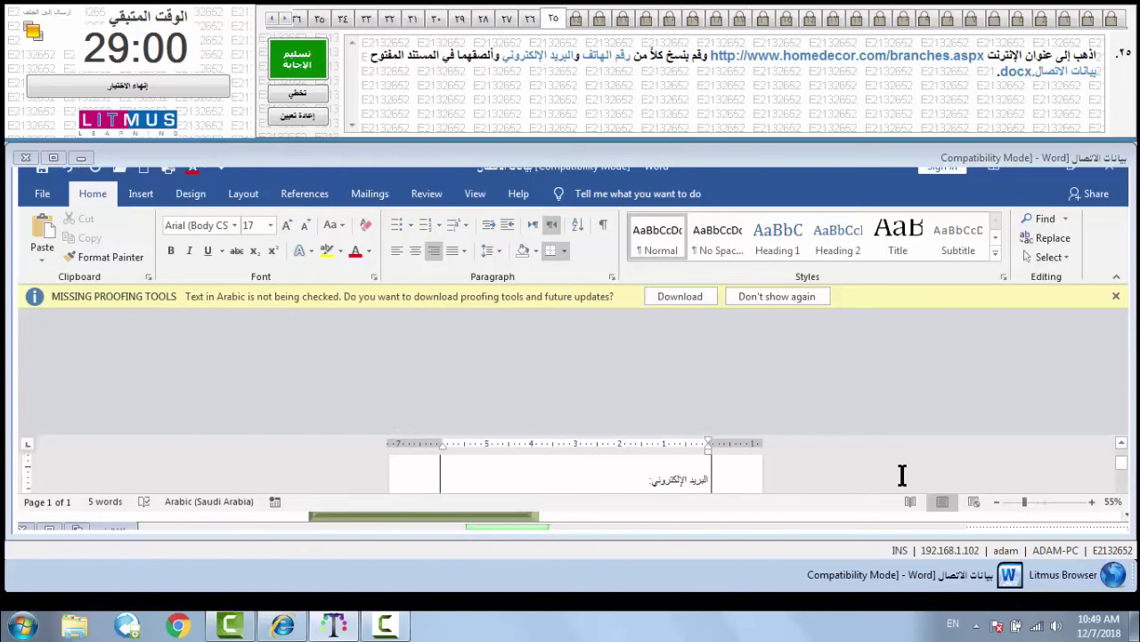
pyautogui.scroll(3, 901, 475)
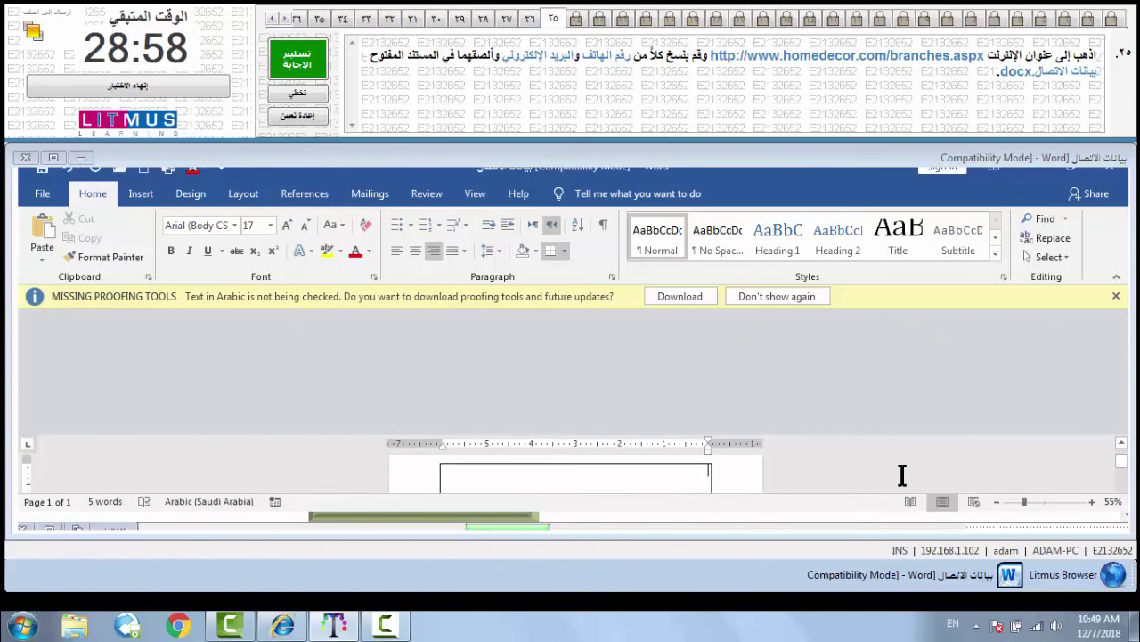
pyautogui.hotkey('ctrl', 'v')
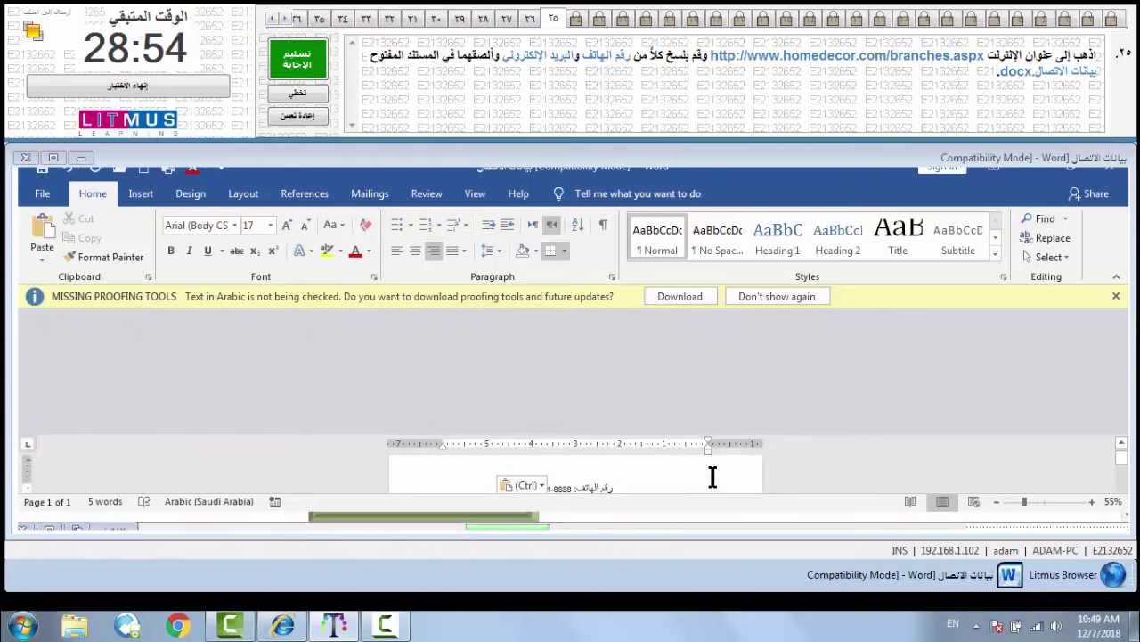
pyautogui.click(80, 164)
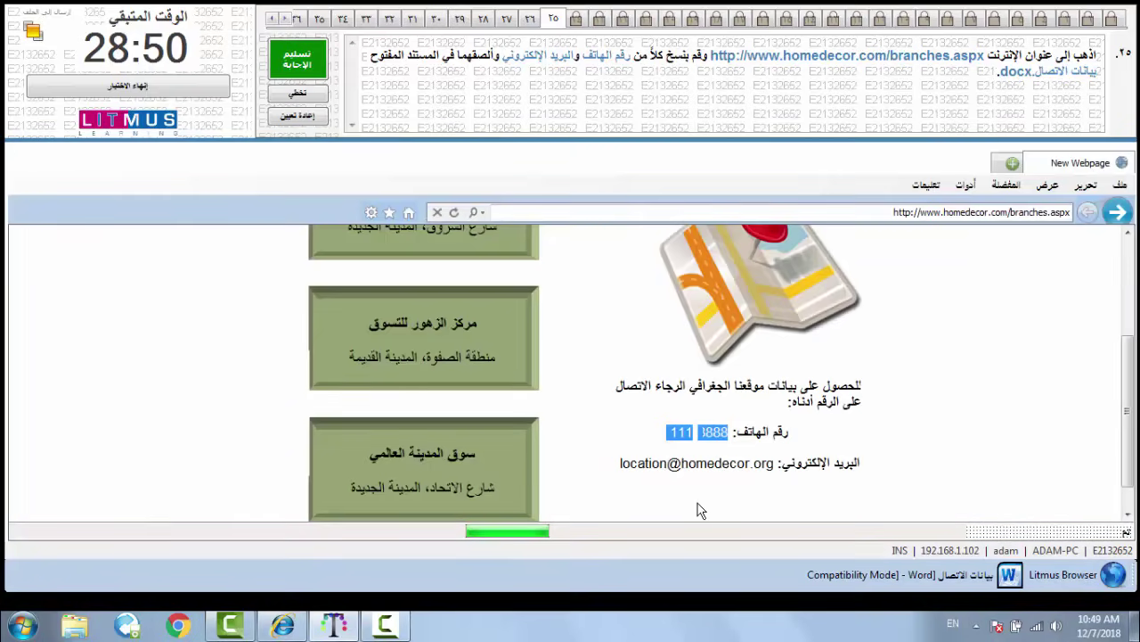
# - Copy the page's contact e-mail address and bring the contact-details document forward
pyautogui.moveTo(774, 465); pyautogui.dragTo(618, 467)
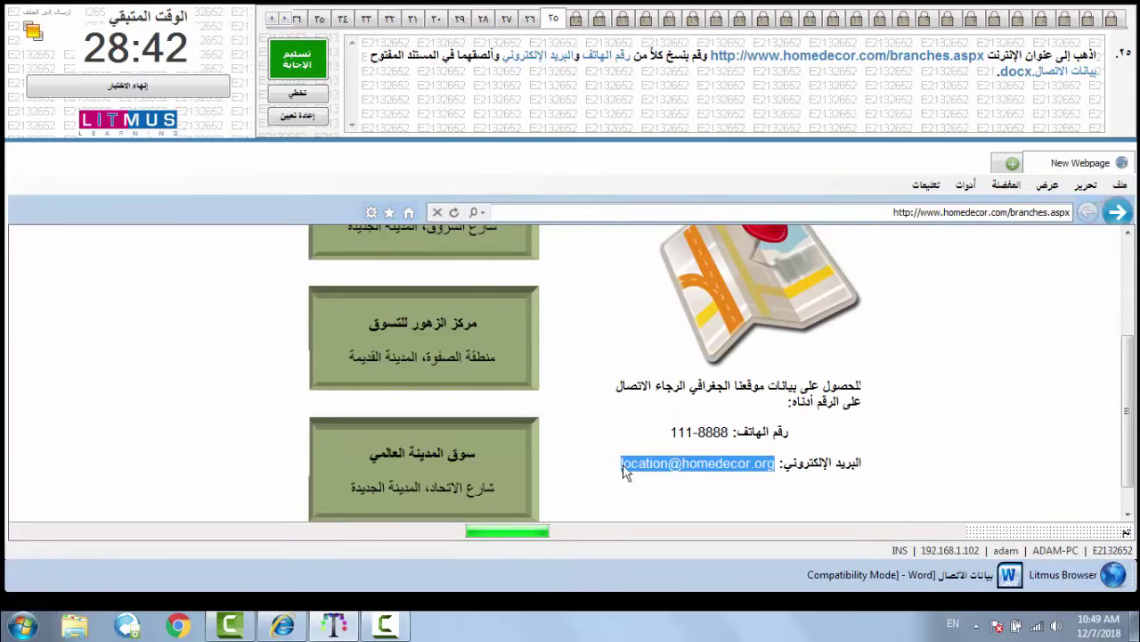
pyautogui.rightClick(644, 469)
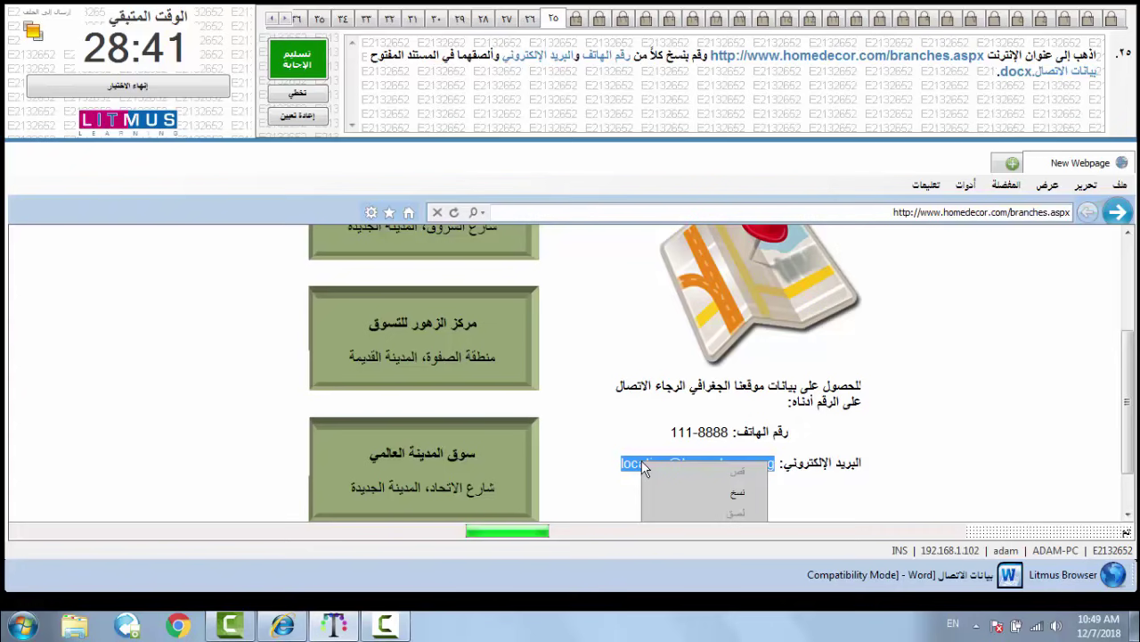
pyautogui.click(739, 496)
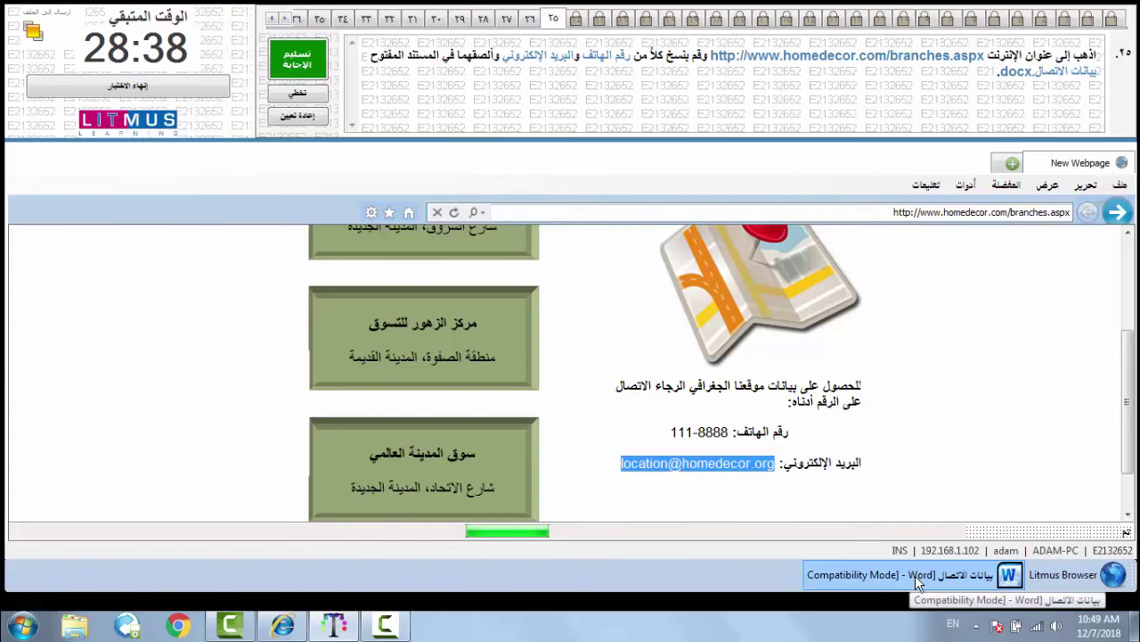
pyautogui.click(915, 575)
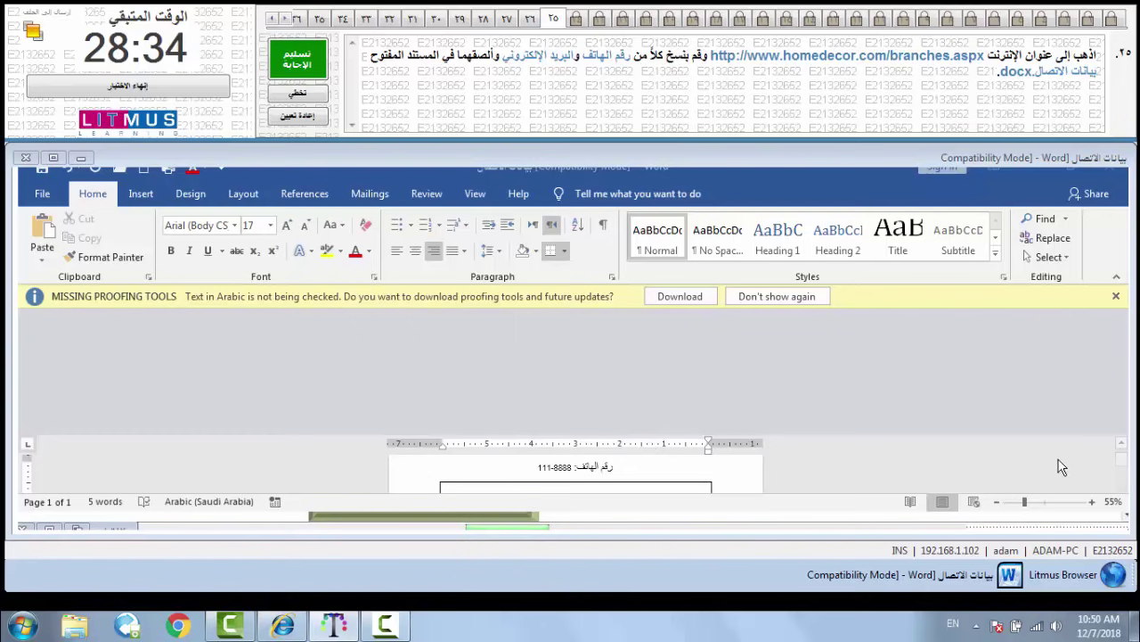
# - Paste the copied e-mail address after the e-mail label, zoom to 100%, and submit question 25
pyautogui.scroll(-2, 1126, 468)
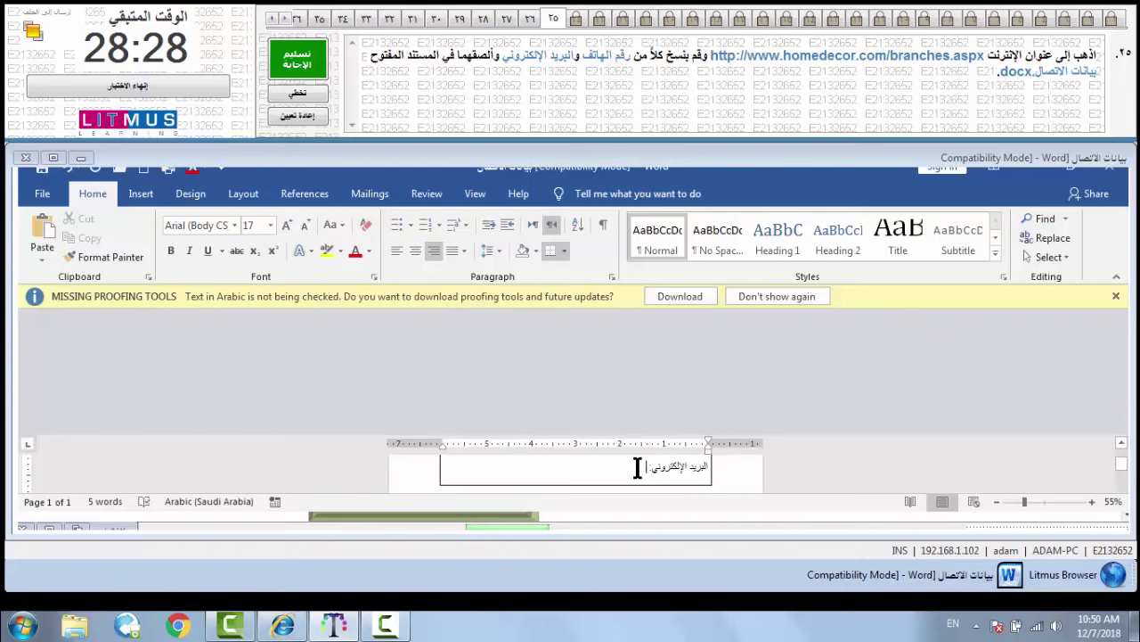
pyautogui.hotkey('ctrl', 'v')
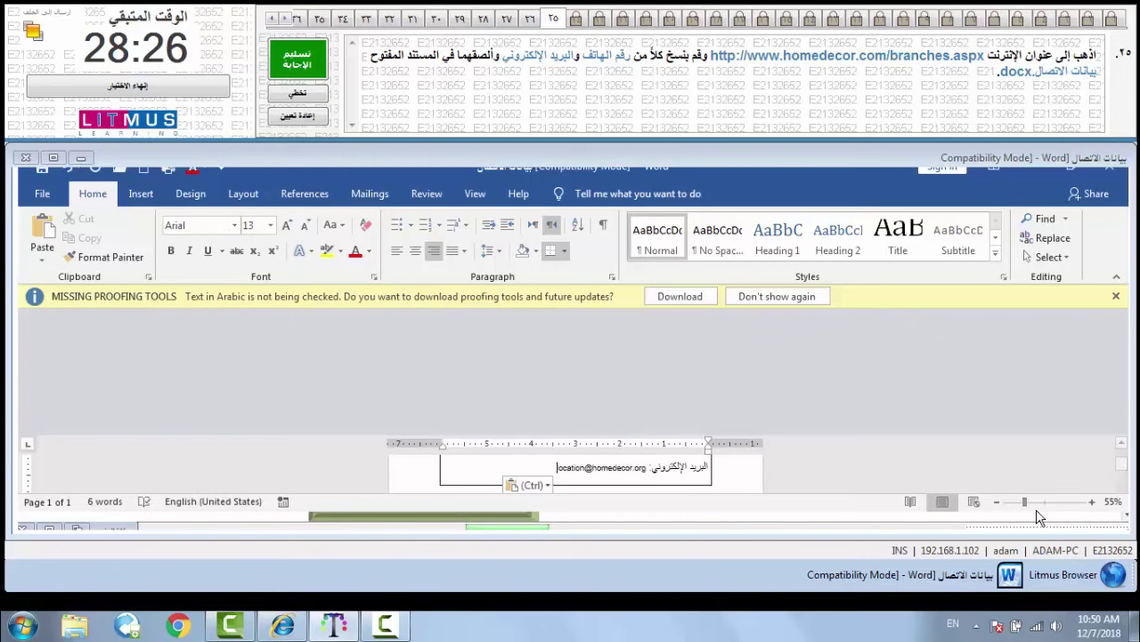
pyautogui.click(1031, 502)
pyautogui.click(1031, 502)
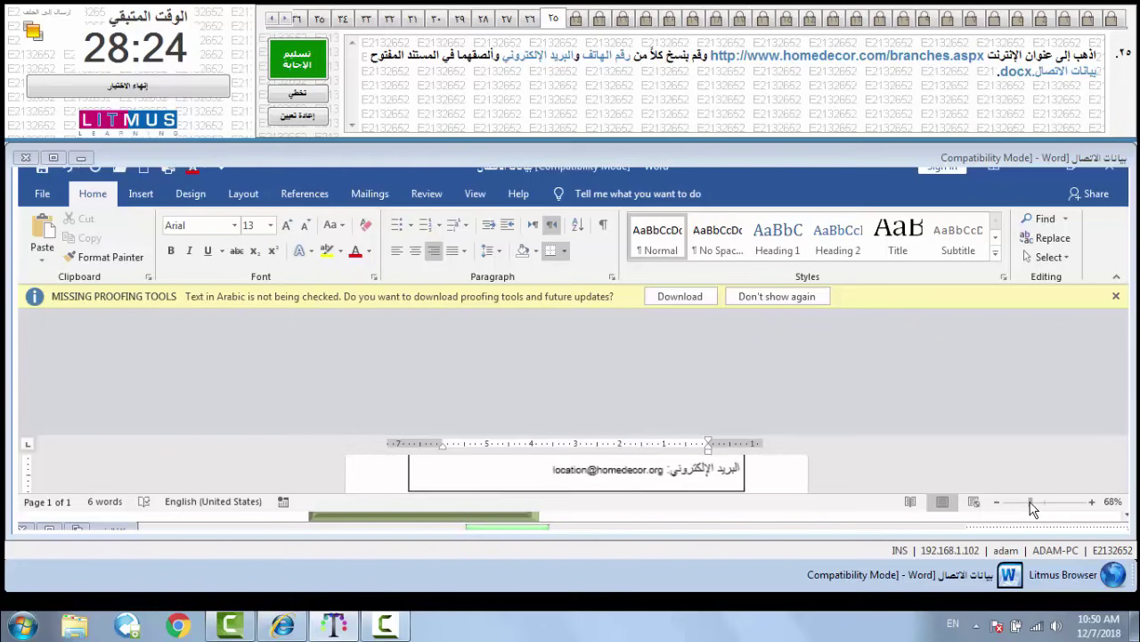
pyautogui.moveTo(1031, 501); pyautogui.dragTo(1040, 504)
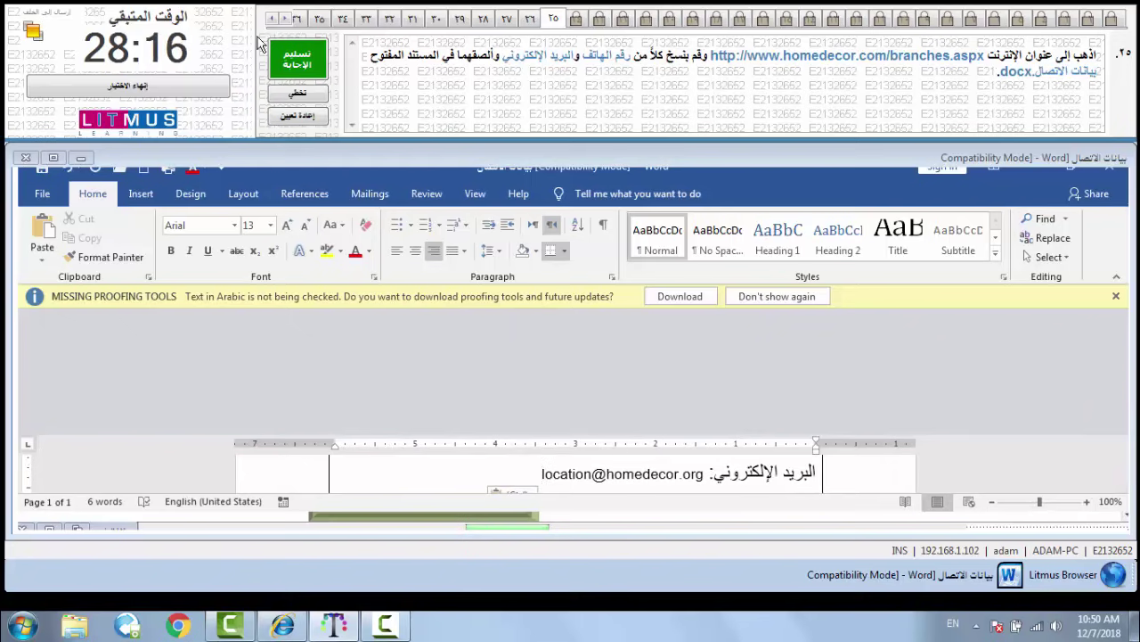
pyautogui.click(288, 60)
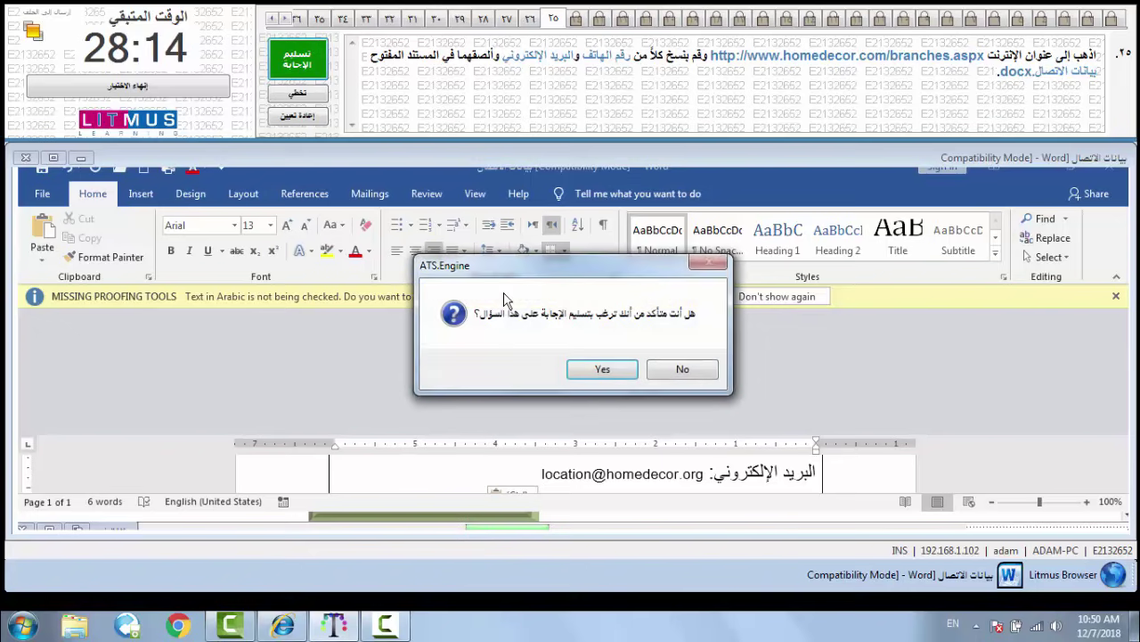
pyautogui.click(582, 373)
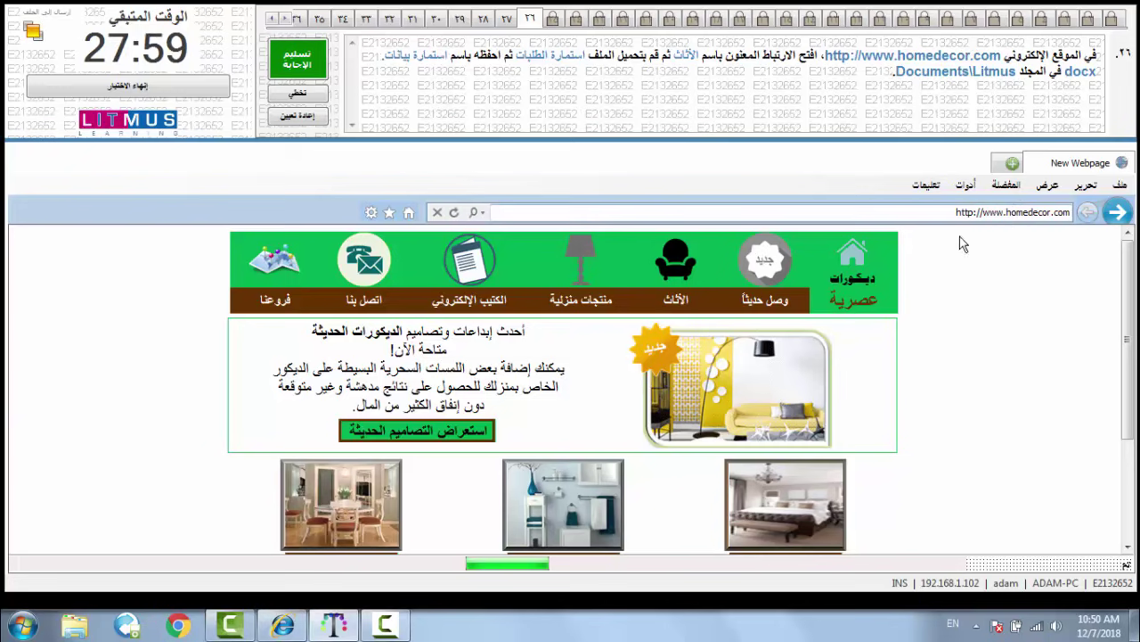
# - Open the الأثاث furniture page and start downloading the استمارة الطلبات order form
pyautogui.click(676, 301)
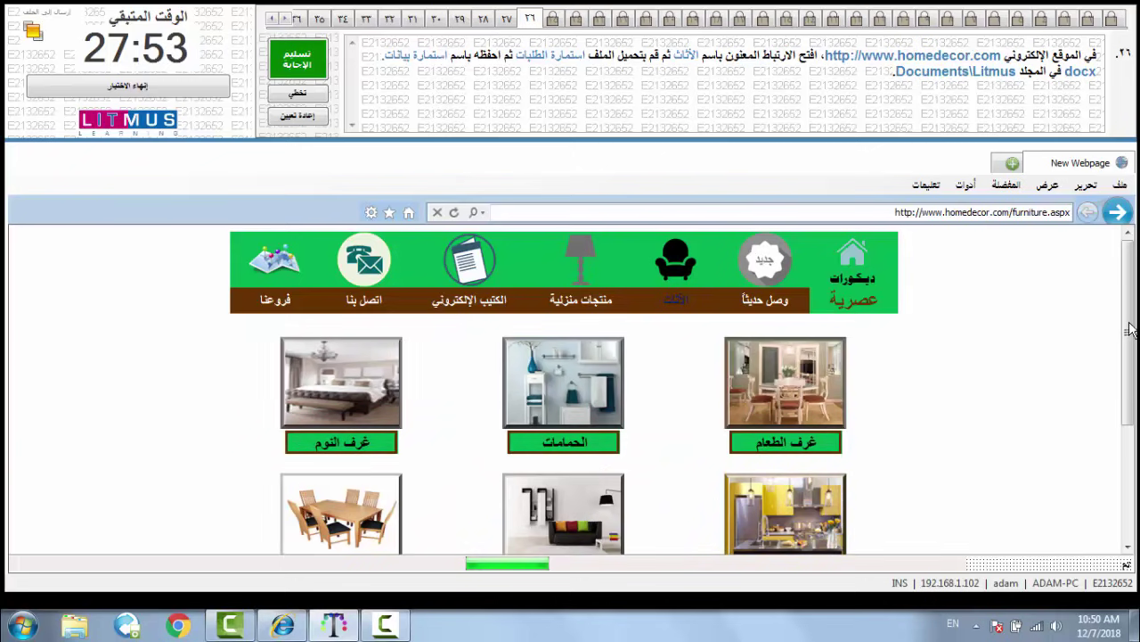
pyautogui.scroll(-2, 1129, 330)
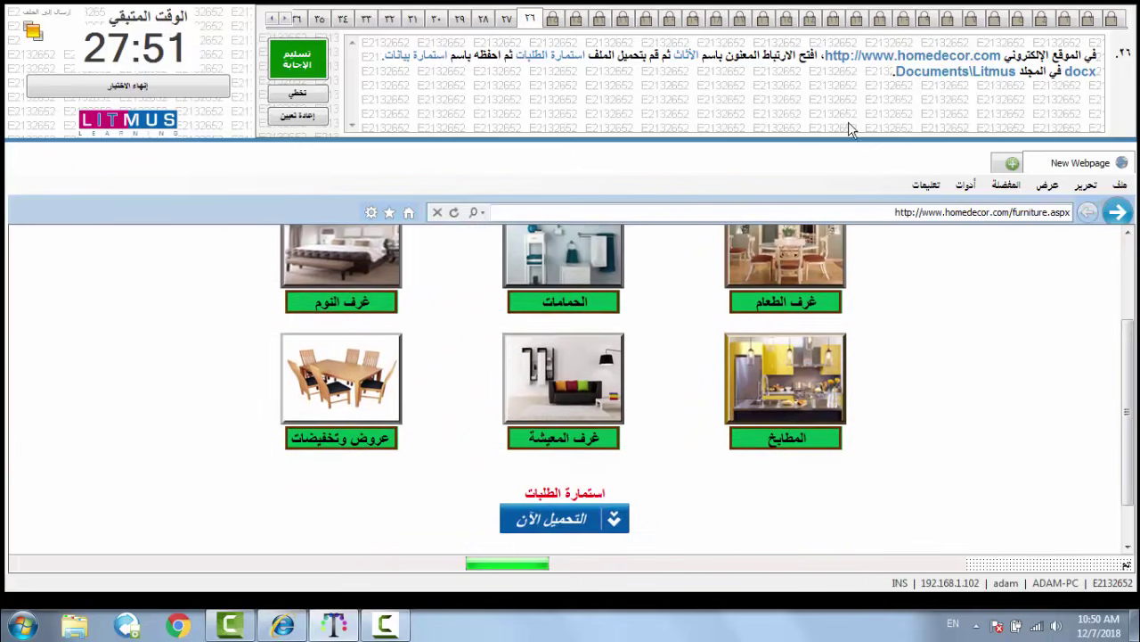
pyautogui.click(564, 525)
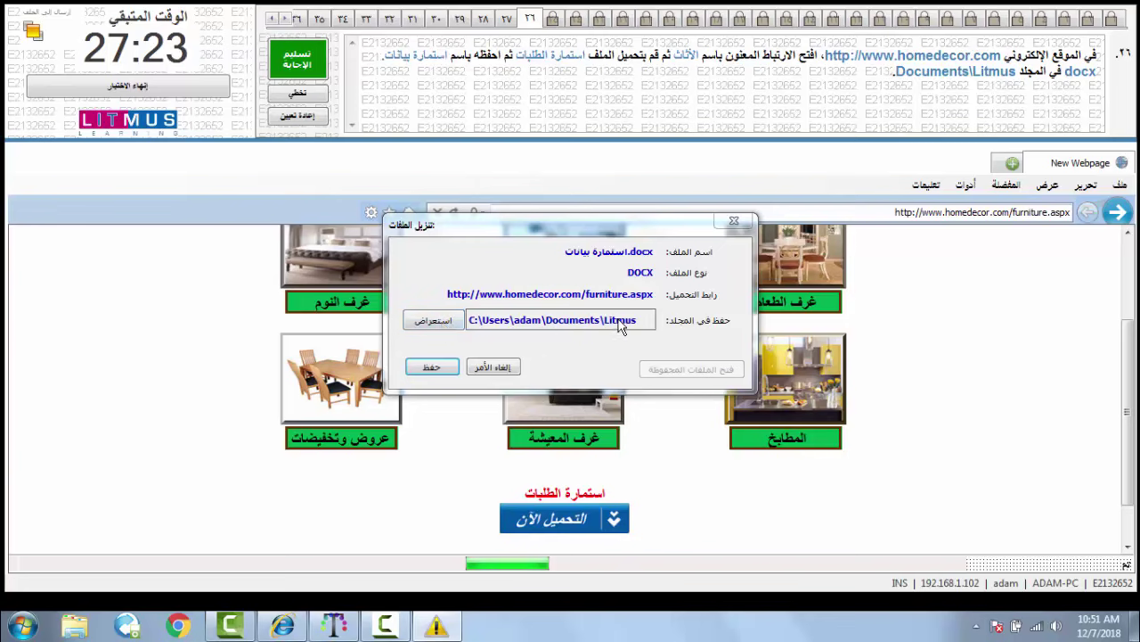
# - Save استمارة بيانات.docx into My Documents\Litmus and submit question 26
pyautogui.click(429, 322)
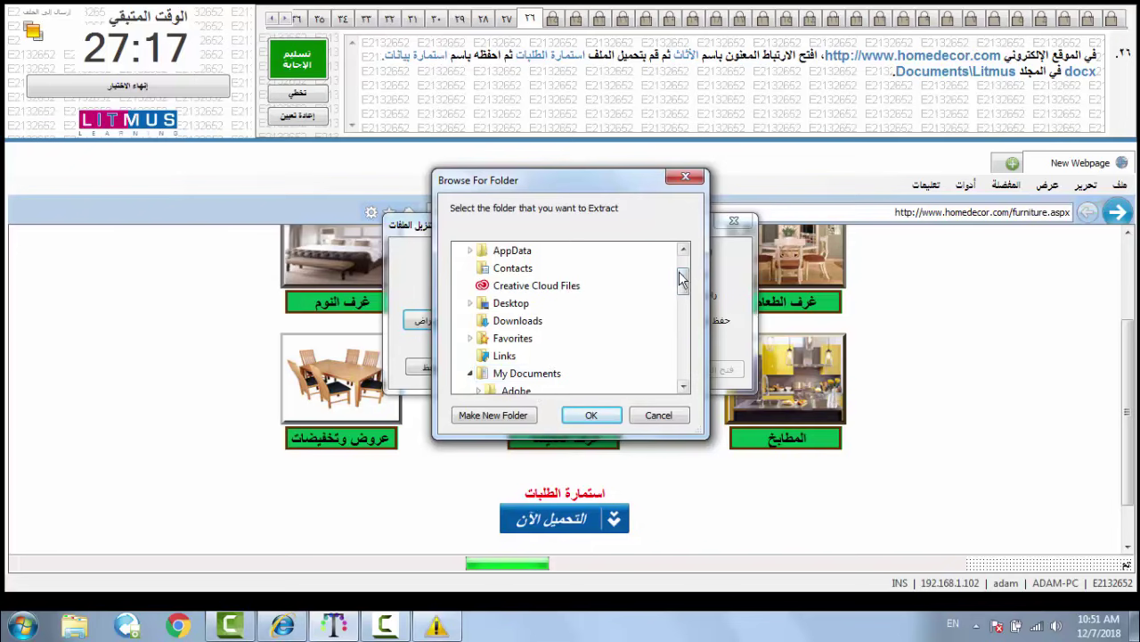
pyautogui.moveTo(684, 283); pyautogui.dragTo(684, 303)
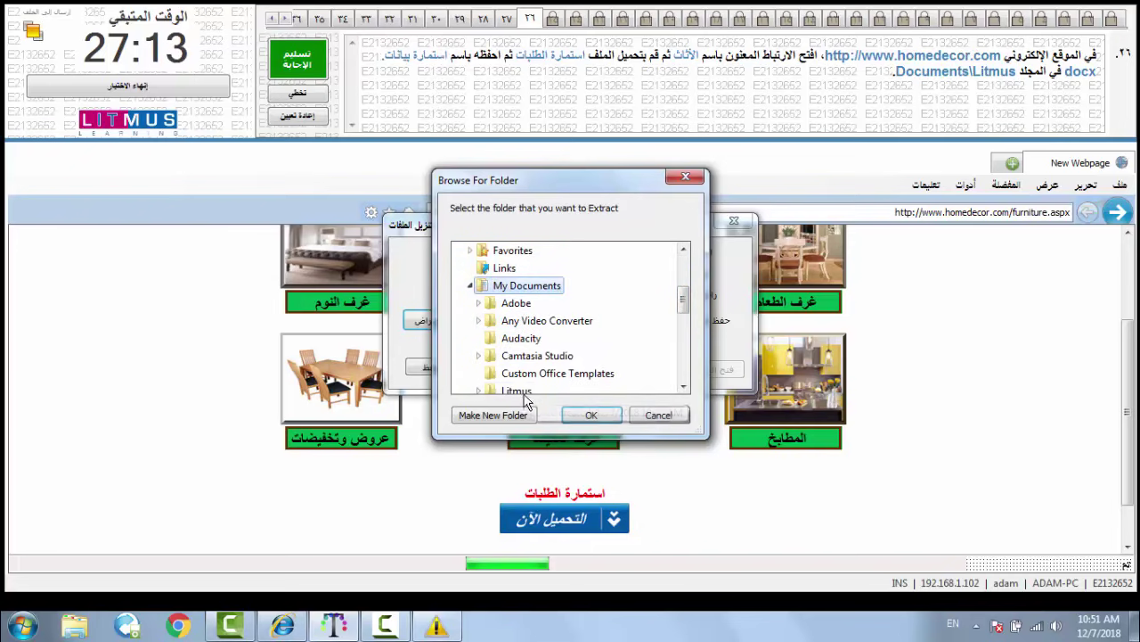
pyautogui.click(524, 393)
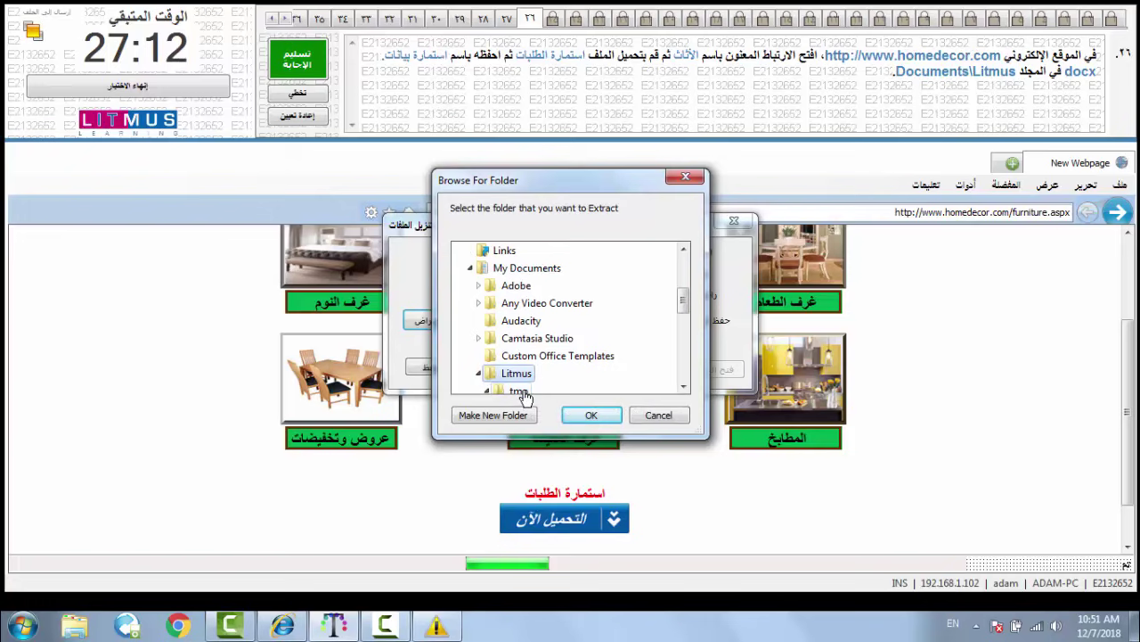
pyautogui.click(592, 414)
pyautogui.click(433, 368)
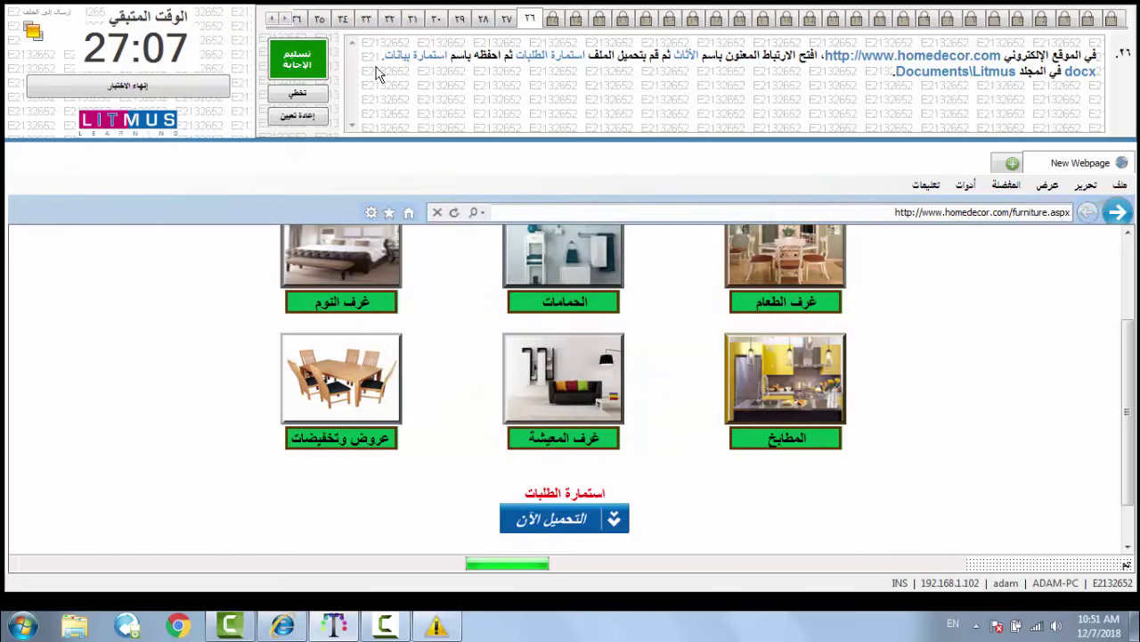
pyautogui.click(320, 59)
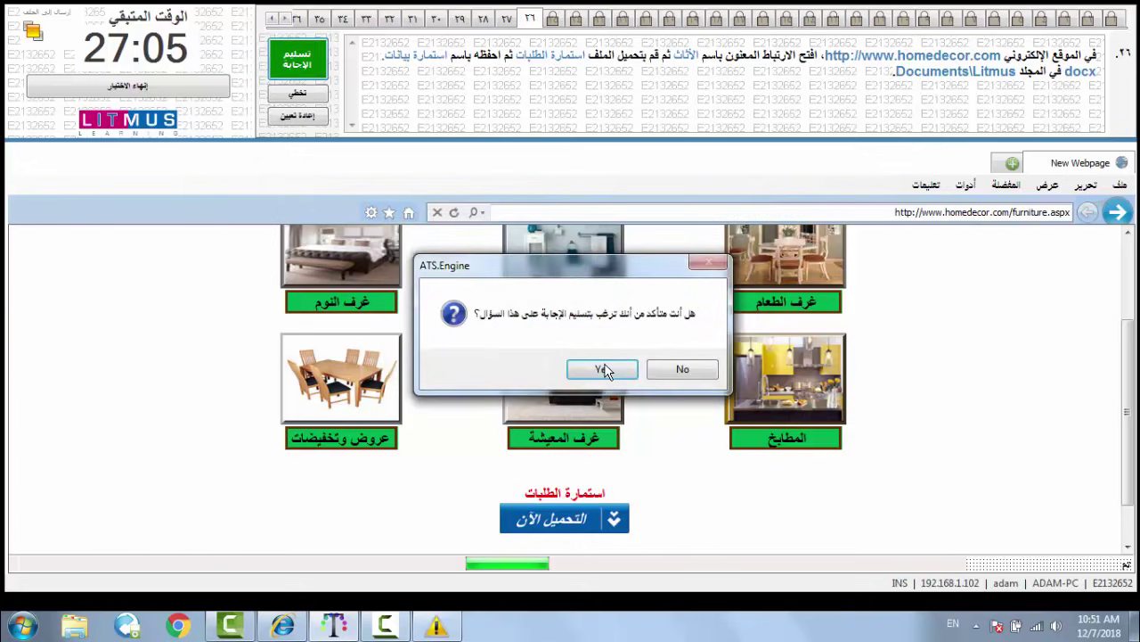
pyautogui.click(603, 368)
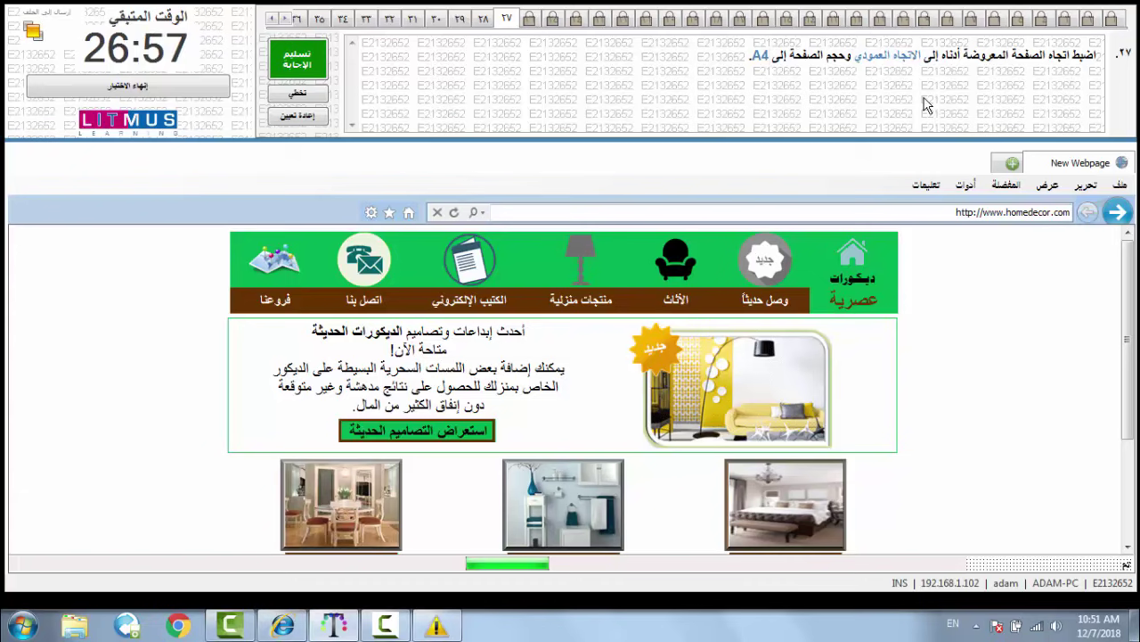
# - Set the page to portrait orientation on A4 paper and submit question 27
pyautogui.click(1124, 186)
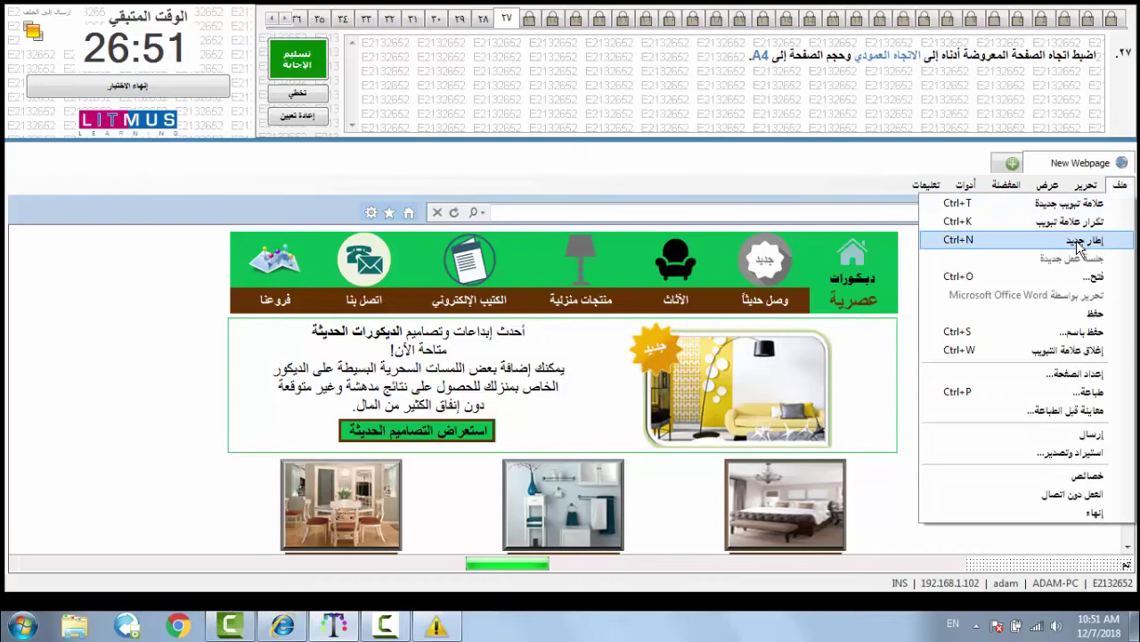
pyautogui.click(1073, 376)
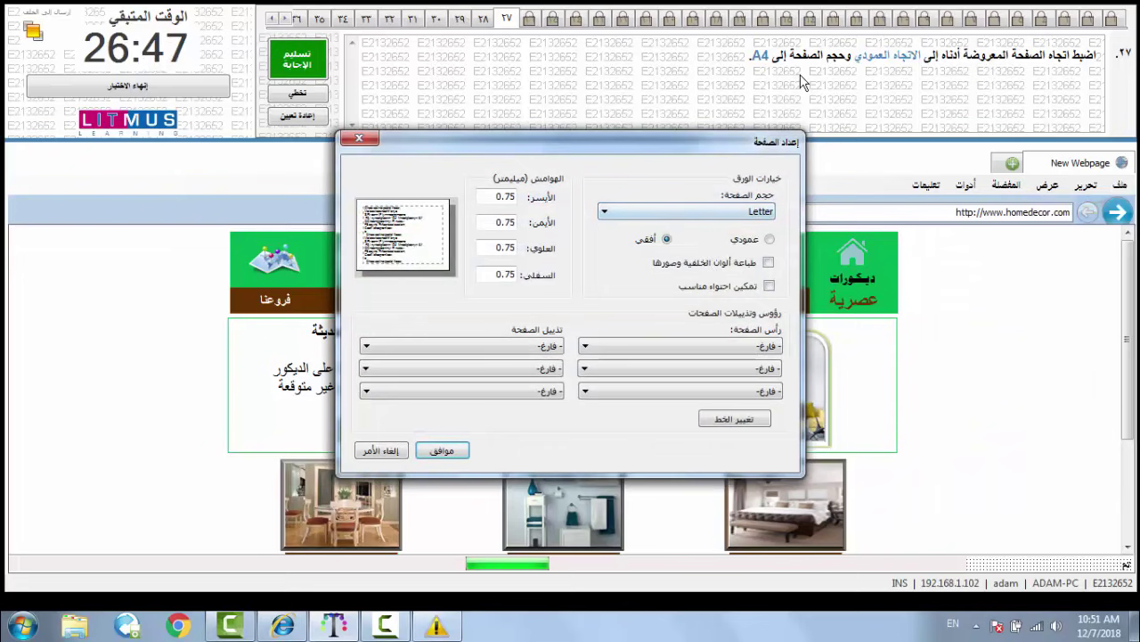
pyautogui.click(768, 240)
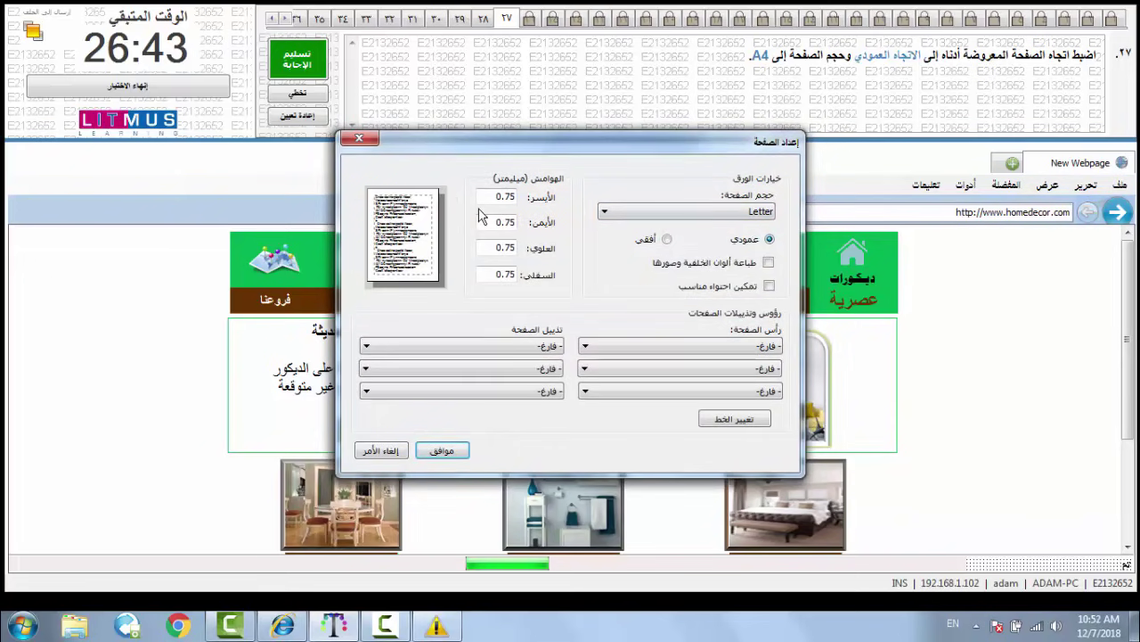
pyautogui.click(645, 219)
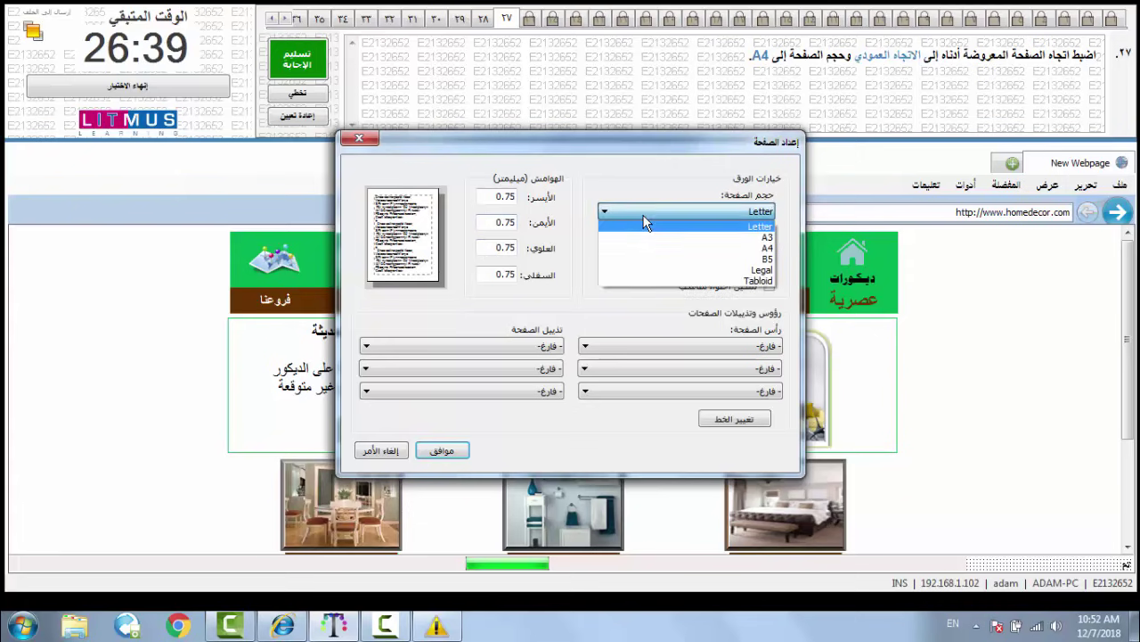
pyautogui.click(656, 248)
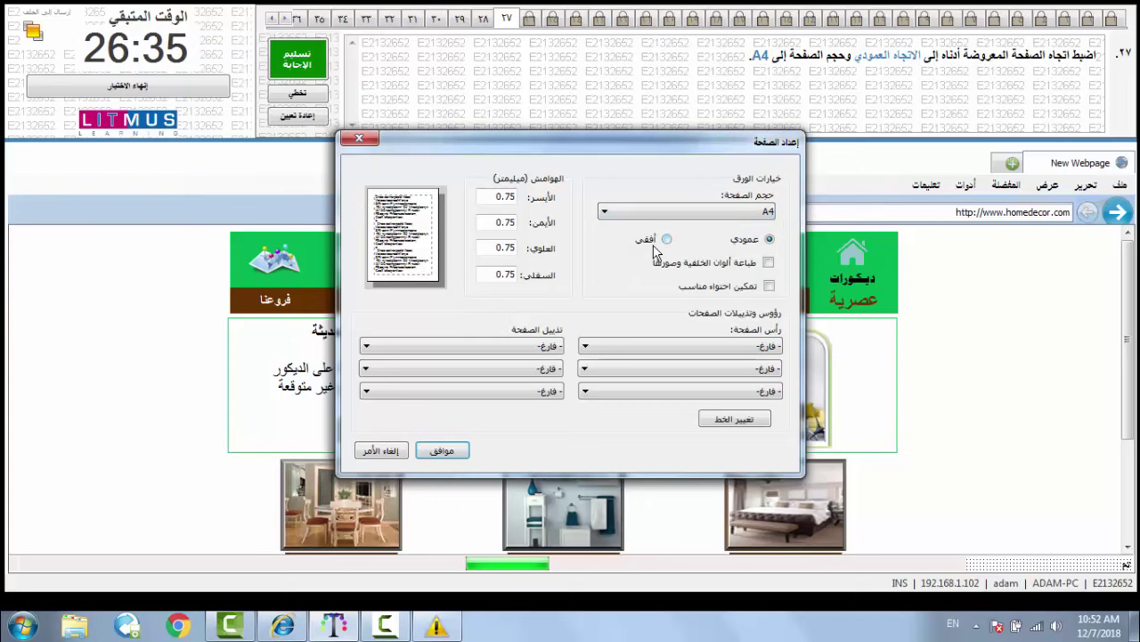
pyautogui.click(726, 346)
pyautogui.click(442, 450)
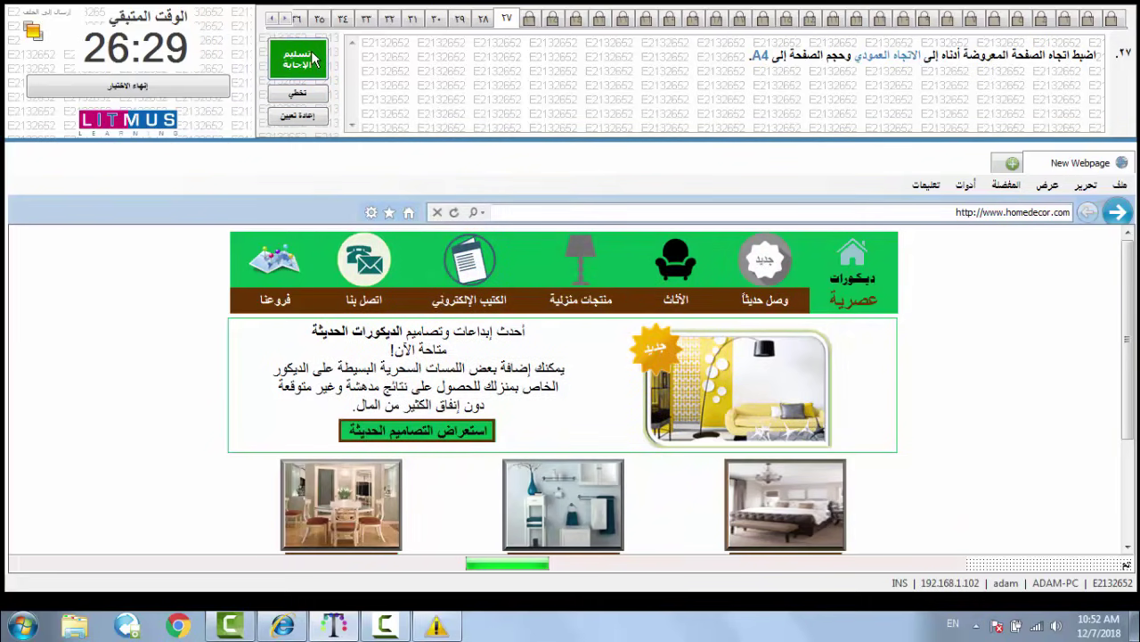
pyautogui.click(300, 60)
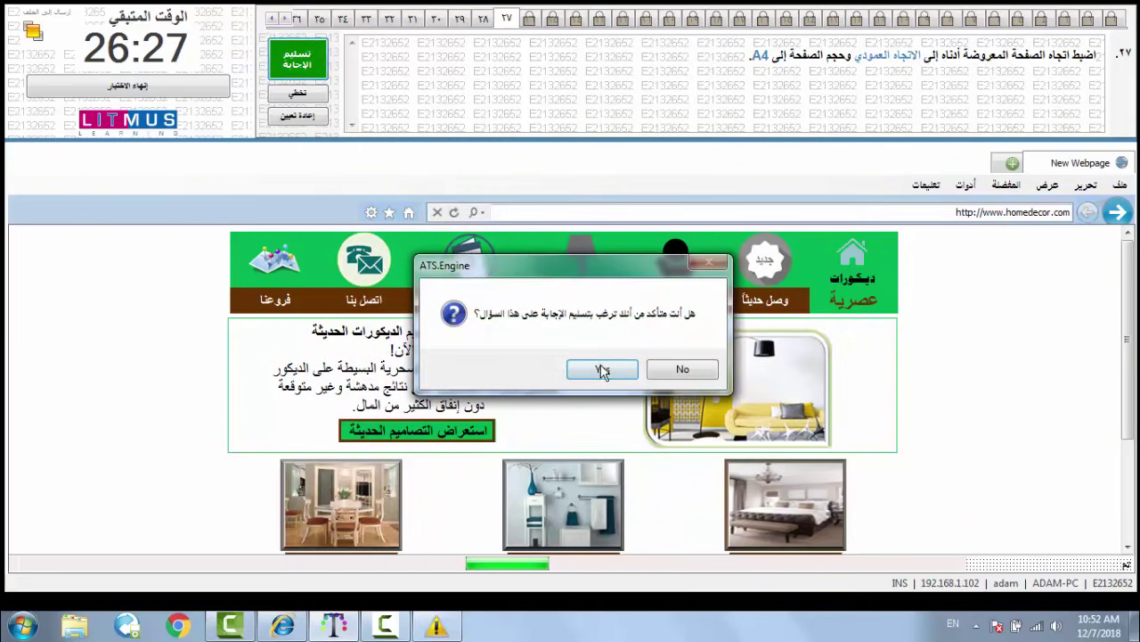
pyautogui.click(601, 365)
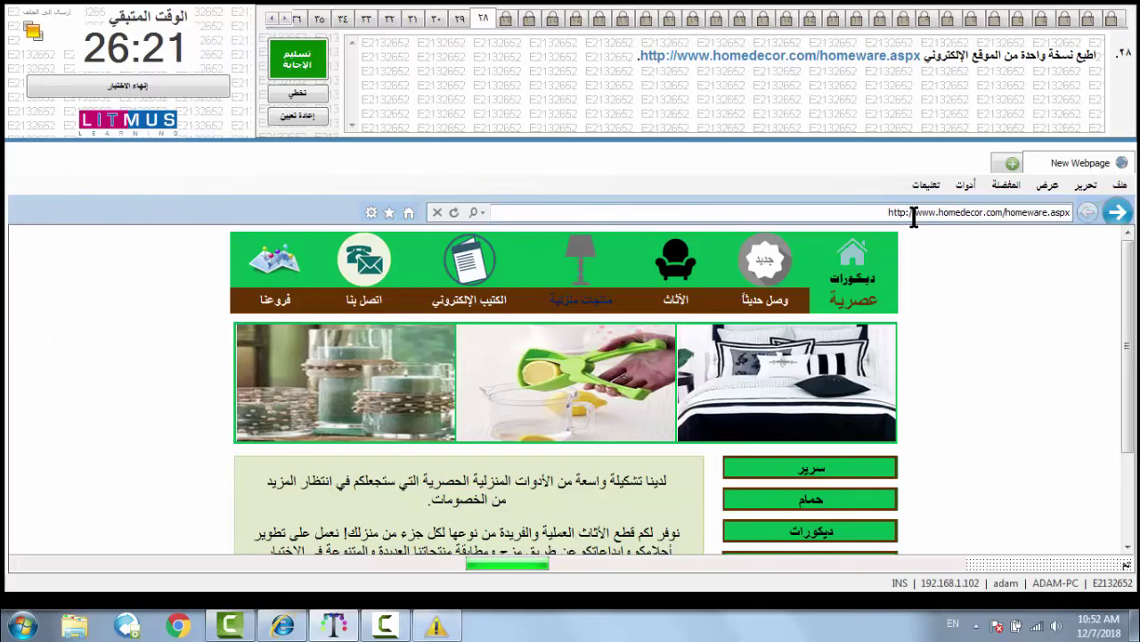
# - Print one copy of the homeware page and submit question 28
pyautogui.click(1120, 185)
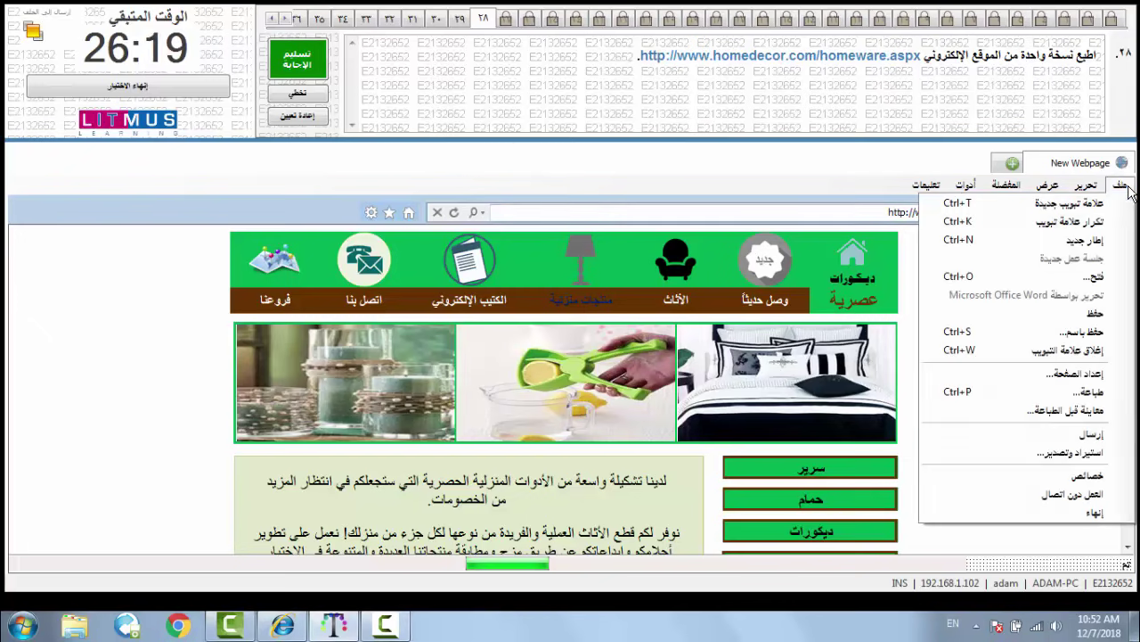
pyautogui.click(1092, 396)
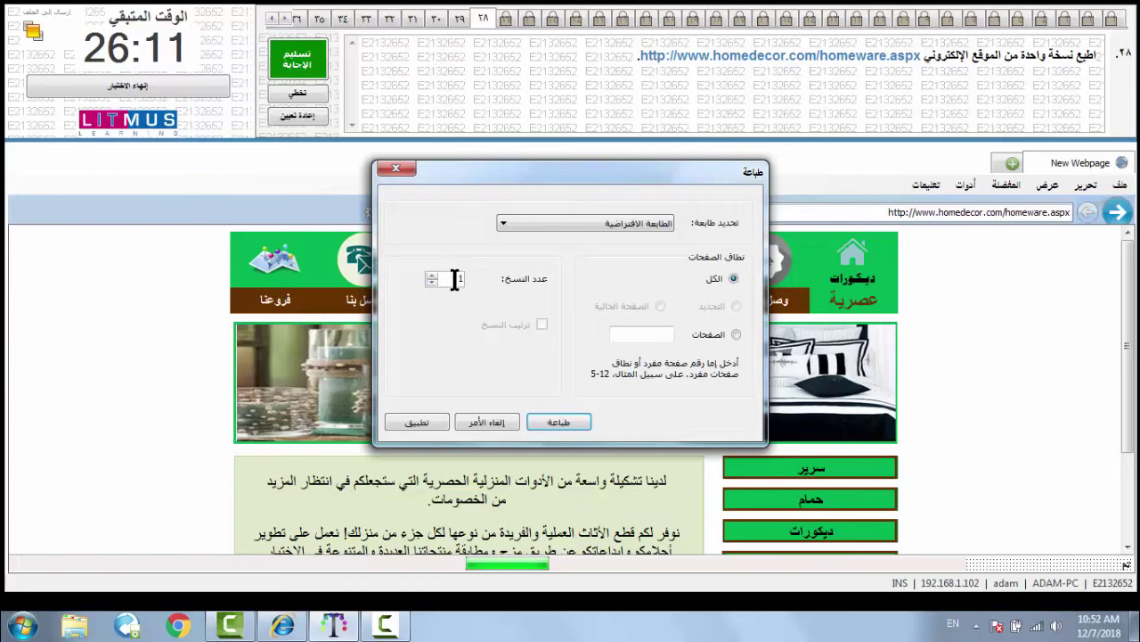
pyautogui.click(554, 419)
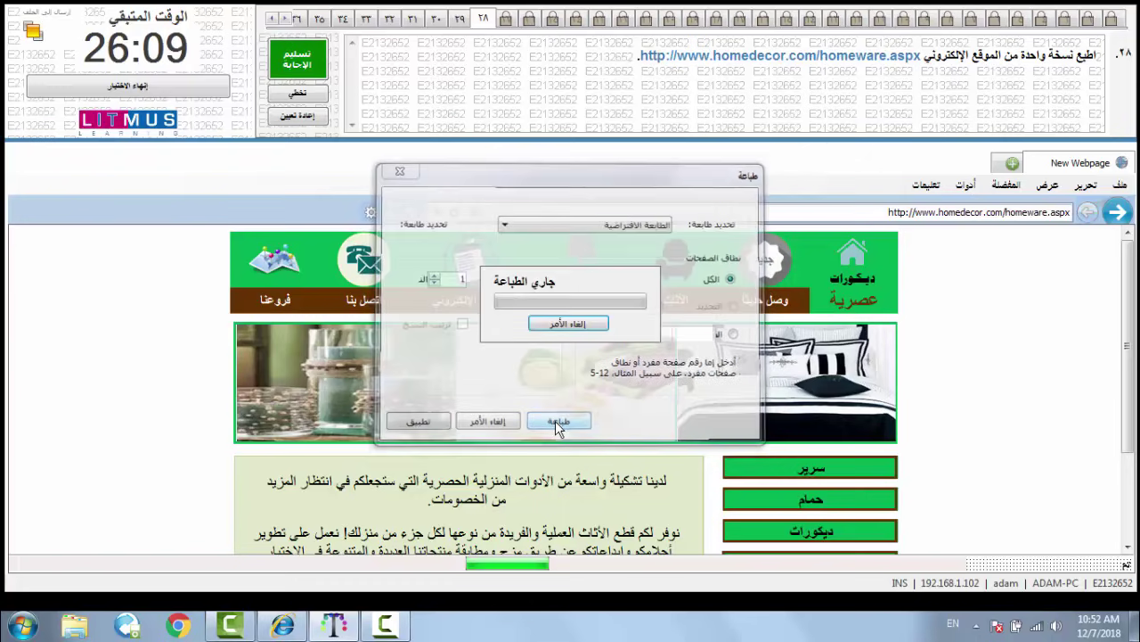
pyautogui.click(303, 60)
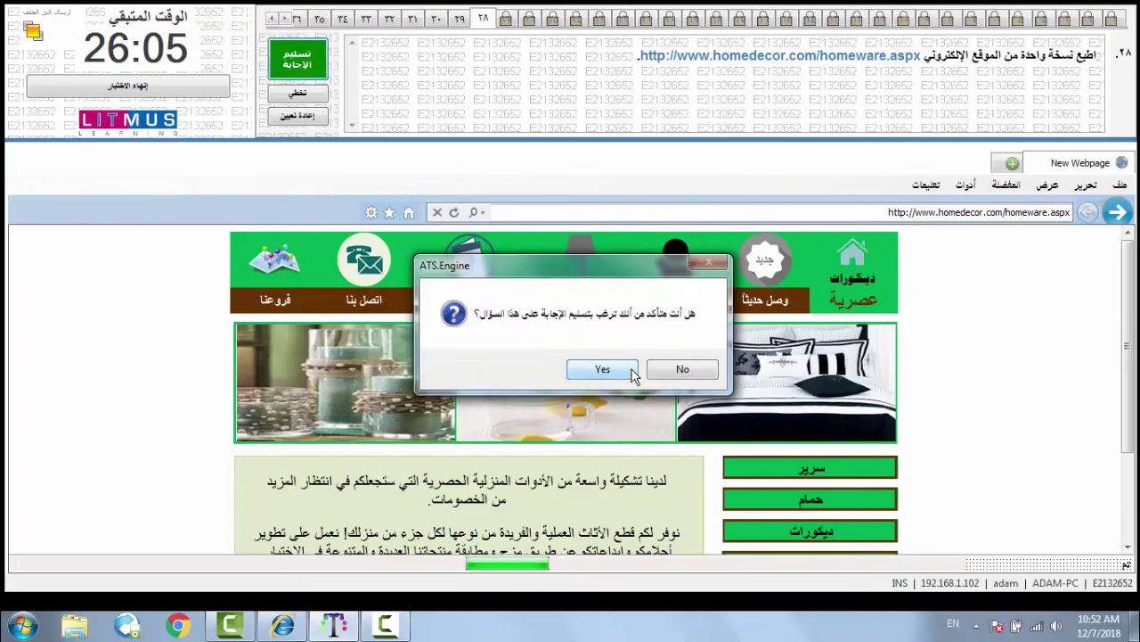
pyautogui.click(602, 369)
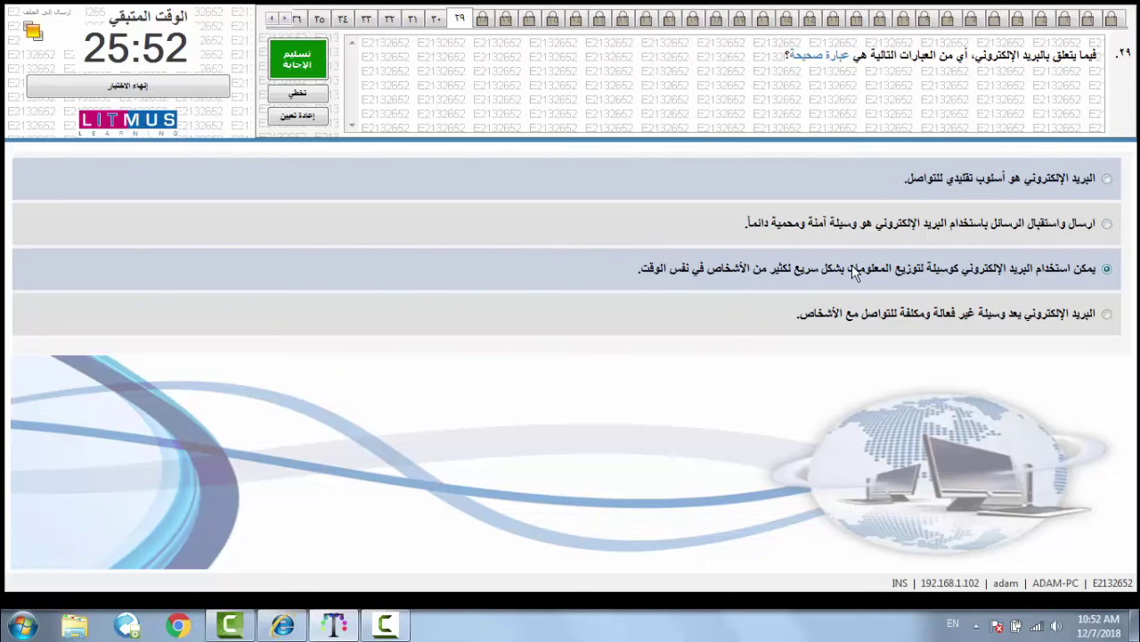
# - Submit the selected answers to questions 29 and 30
pyautogui.click(319, 58)
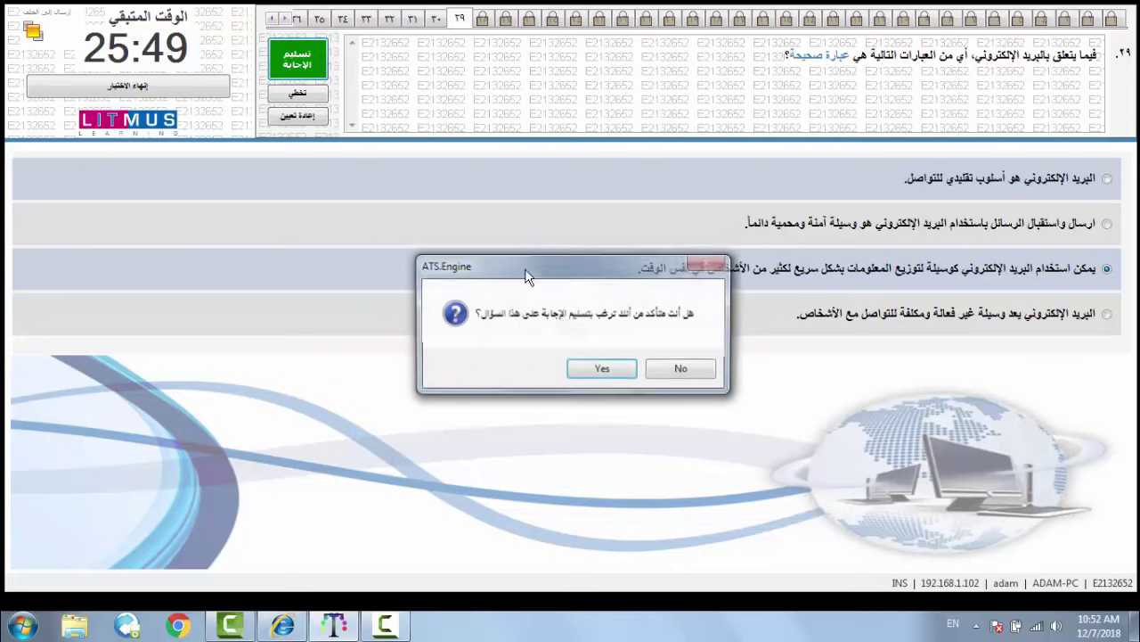
pyautogui.click(589, 372)
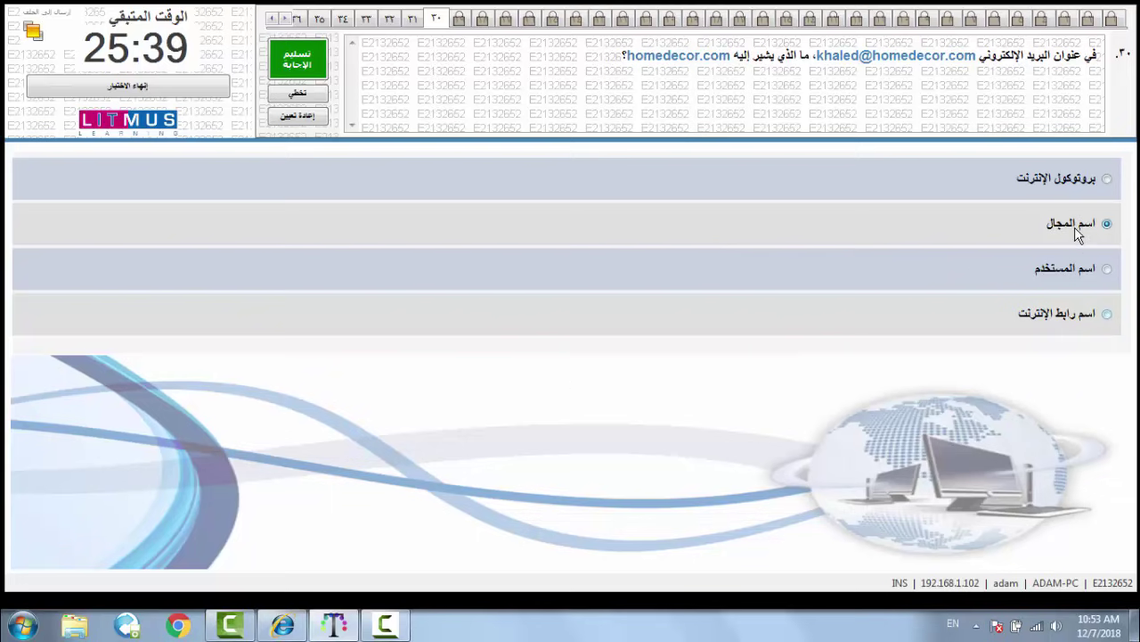
pyautogui.click(300, 61)
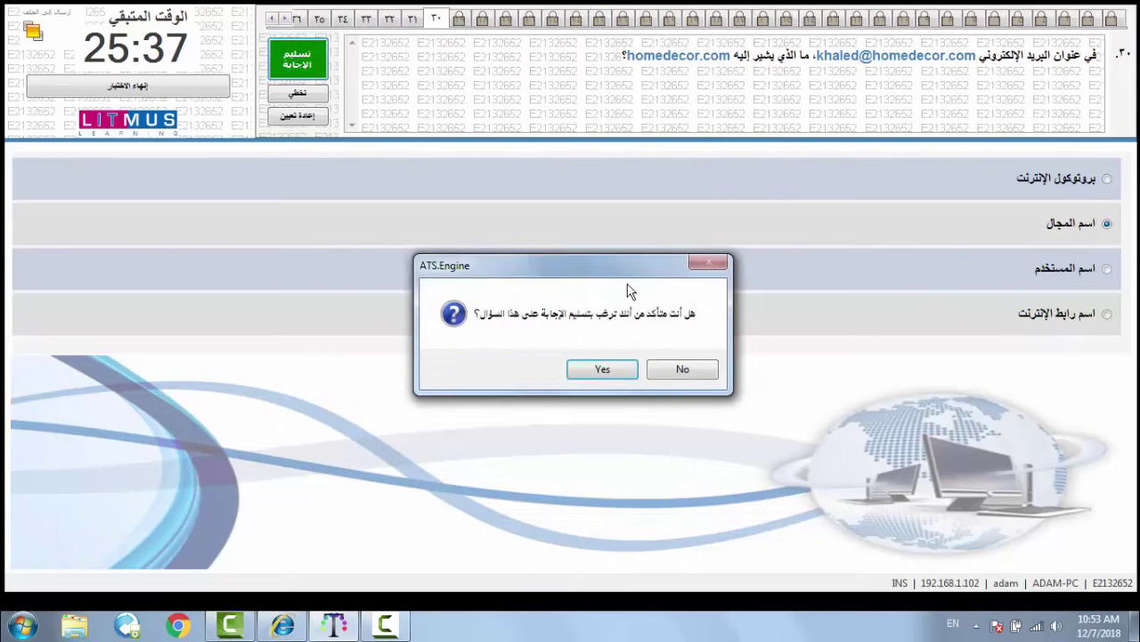
pyautogui.click(596, 368)
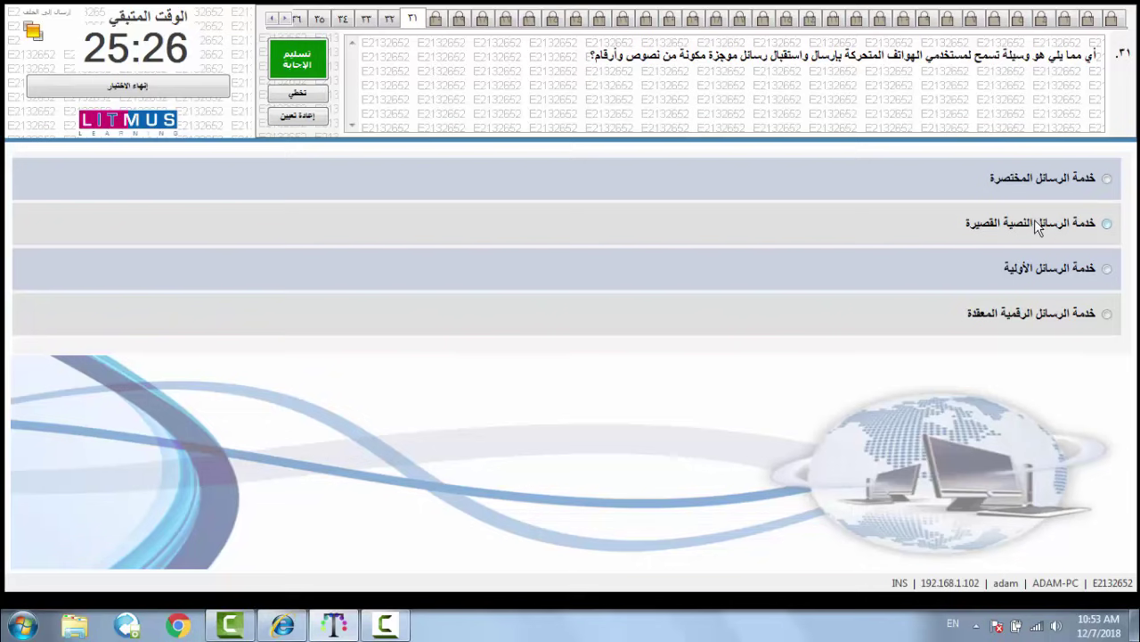
# - Submit question 31, then answer question 32 with school sports clubs and submit
pyautogui.click(290, 62)
pyautogui.click(599, 368)
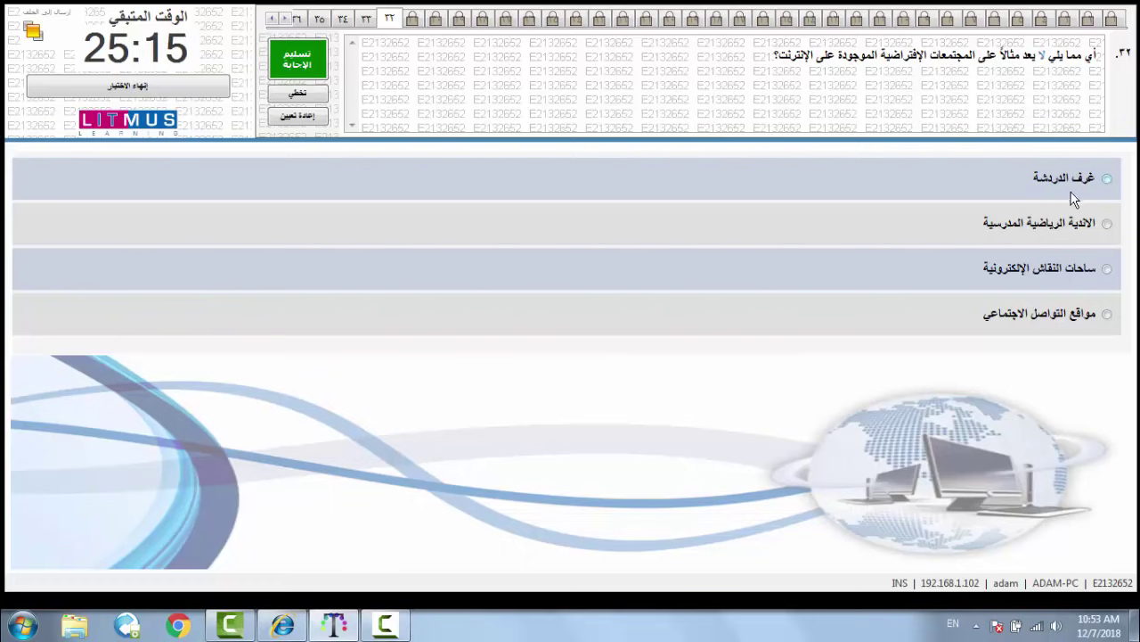
pyautogui.click(1105, 222)
pyautogui.click(298, 61)
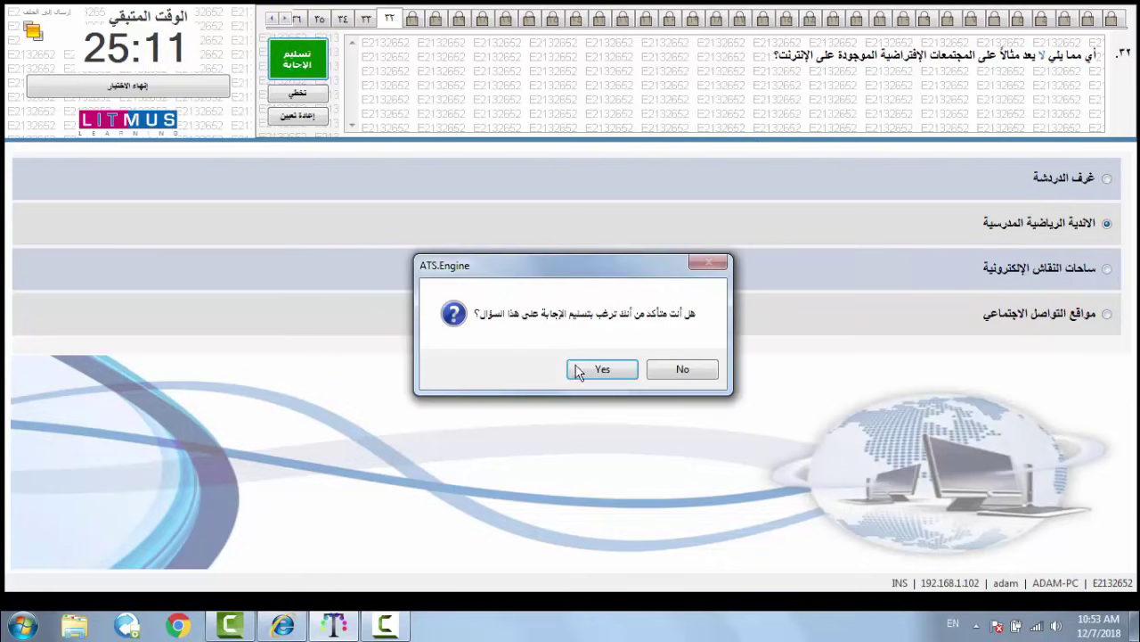
pyautogui.click(586, 375)
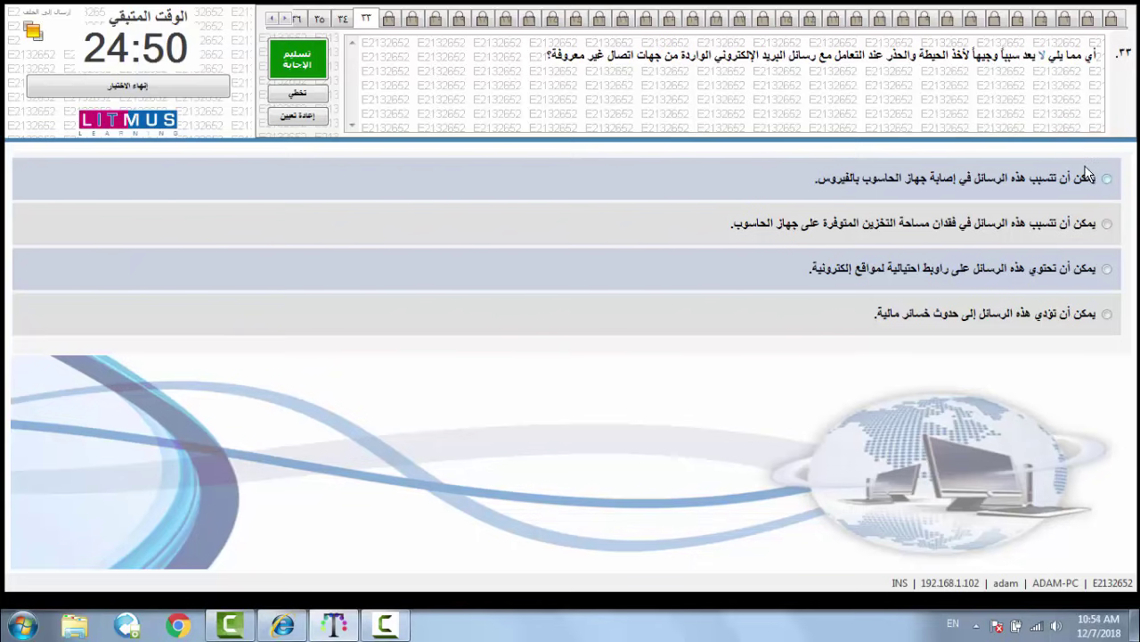
# - Answer questions 33–35: loss of storage space, Phishing, and enabling the antivirus program
pyautogui.click(1093, 231)
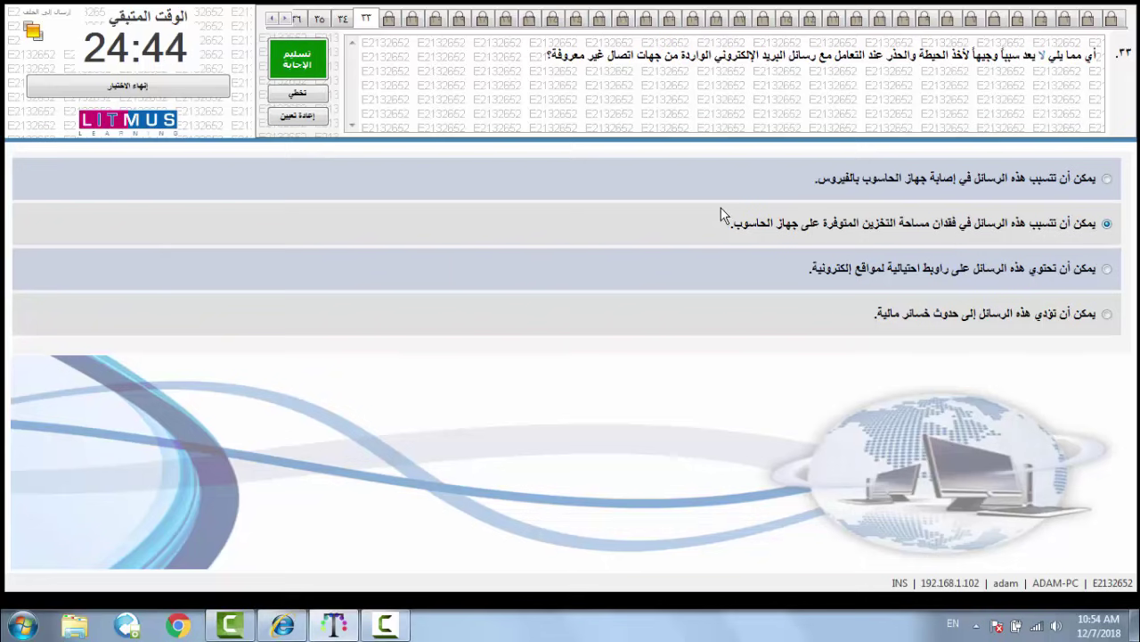
pyautogui.click(305, 58)
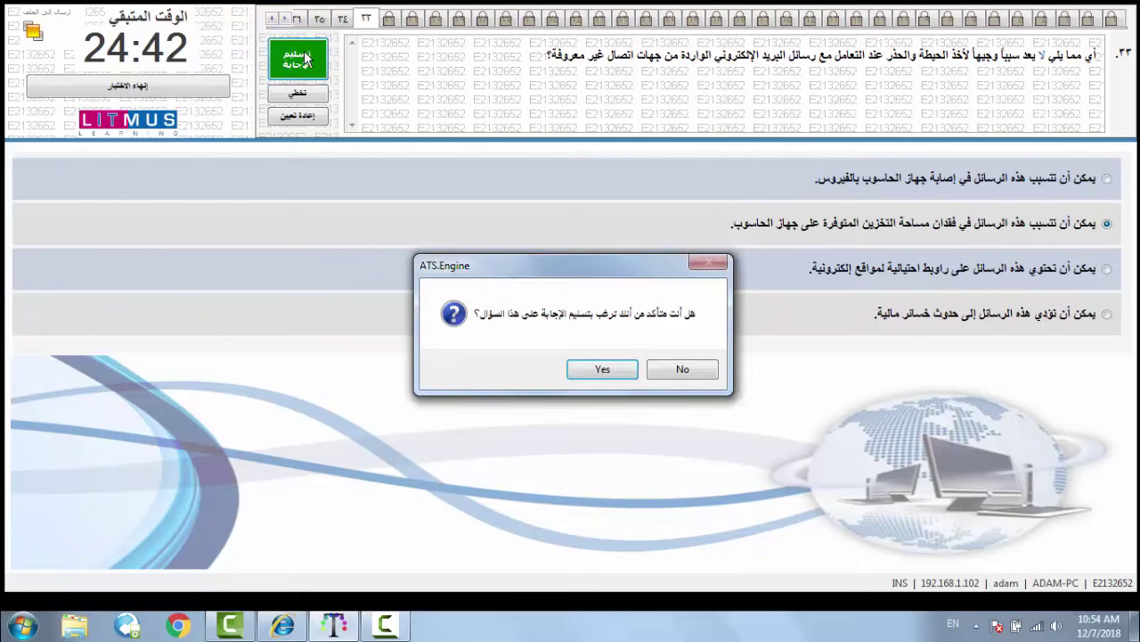
pyautogui.click(588, 368)
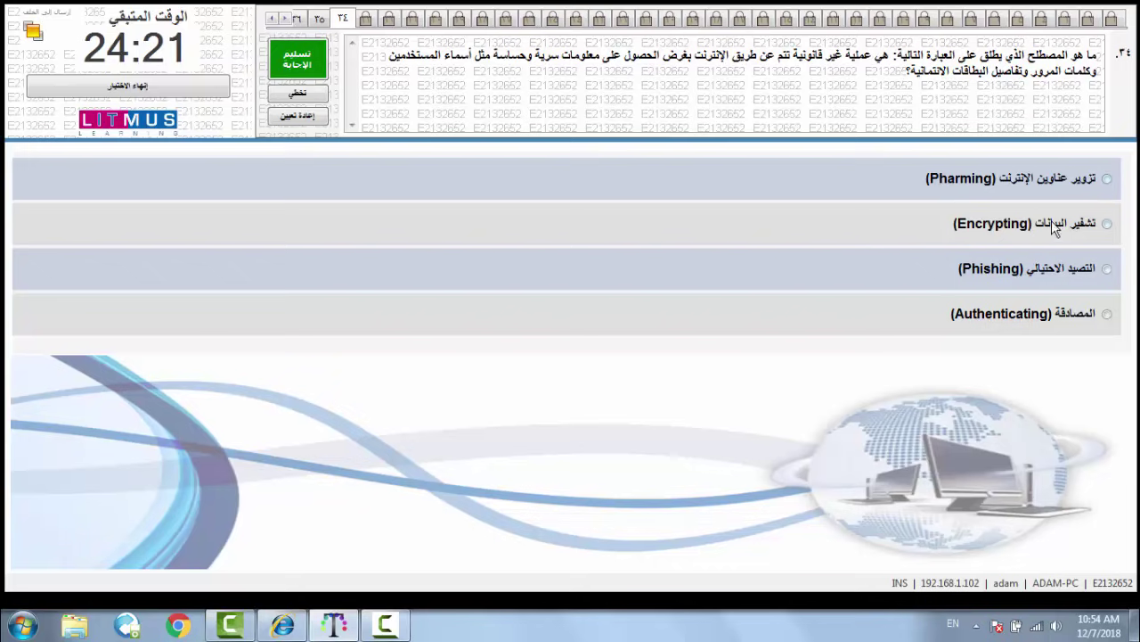
pyautogui.click(1105, 269)
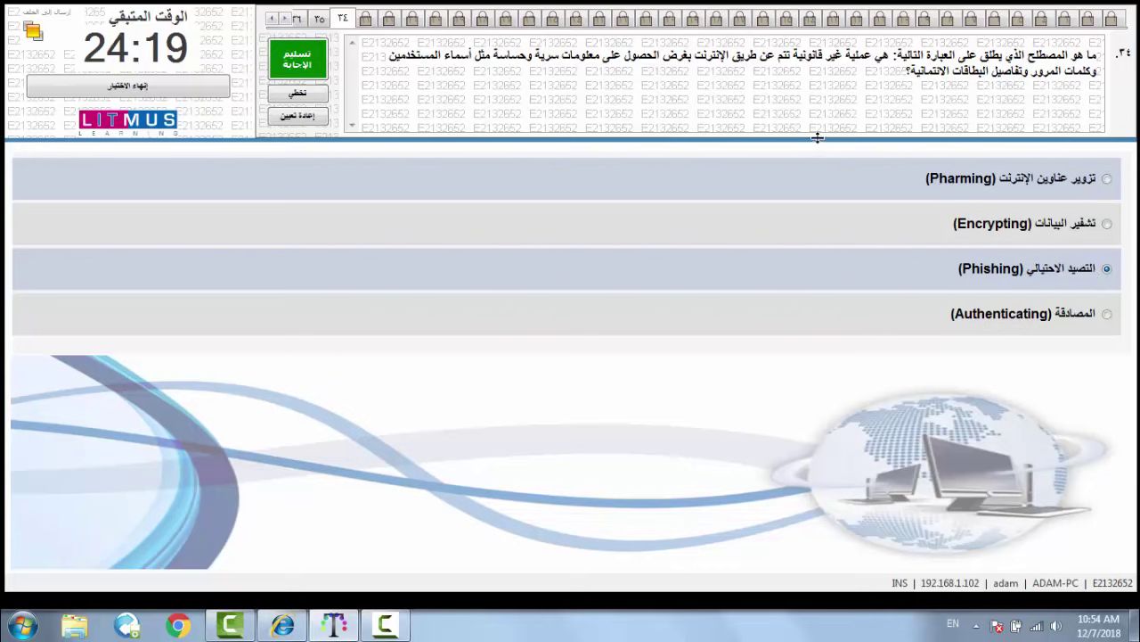
pyautogui.click(297, 58)
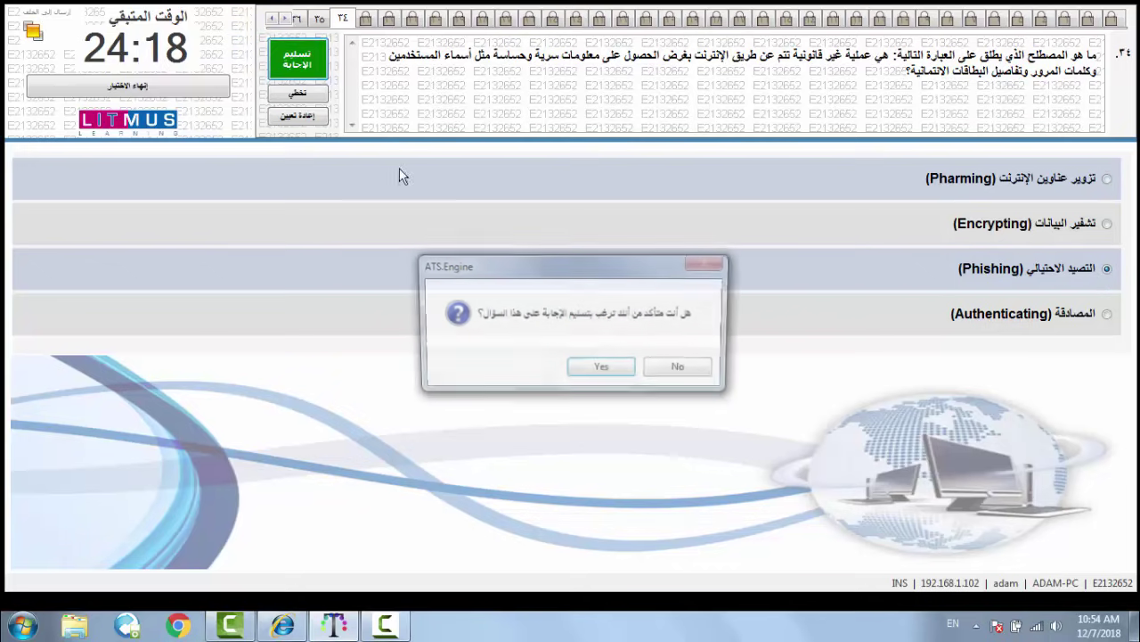
pyautogui.click(597, 372)
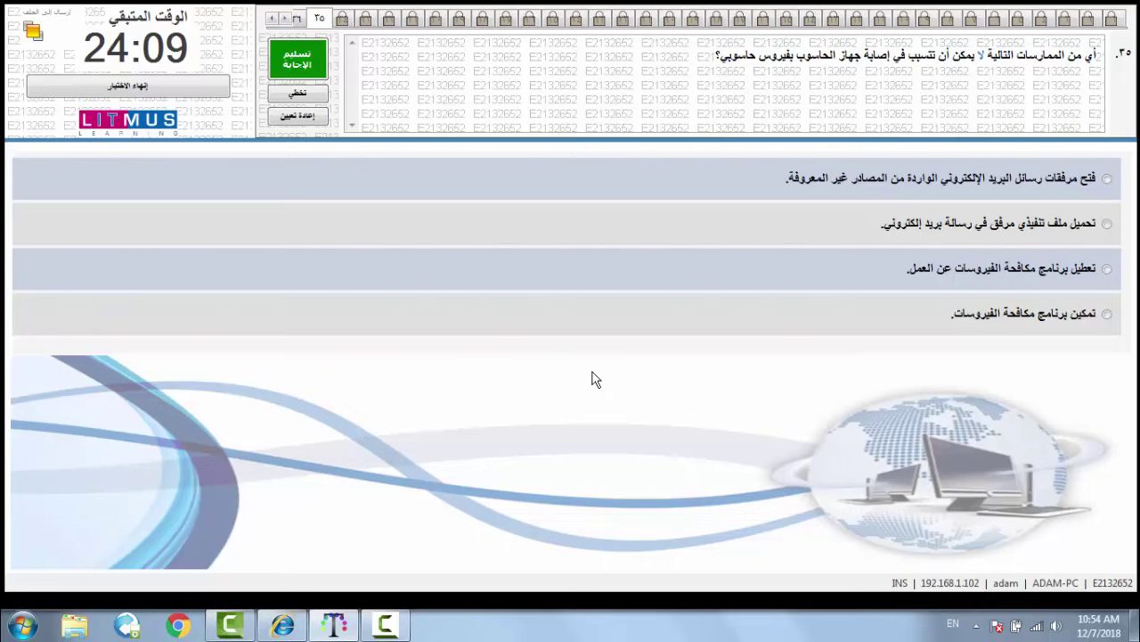
pyautogui.click(1032, 319)
pyautogui.click(298, 59)
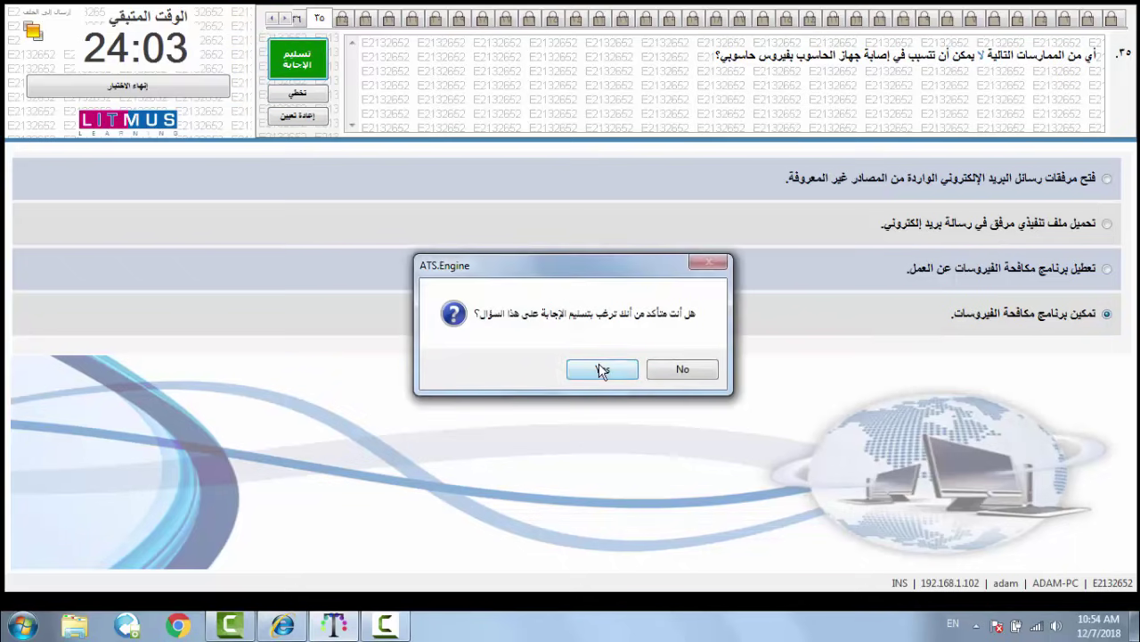
pyautogui.click(602, 369)
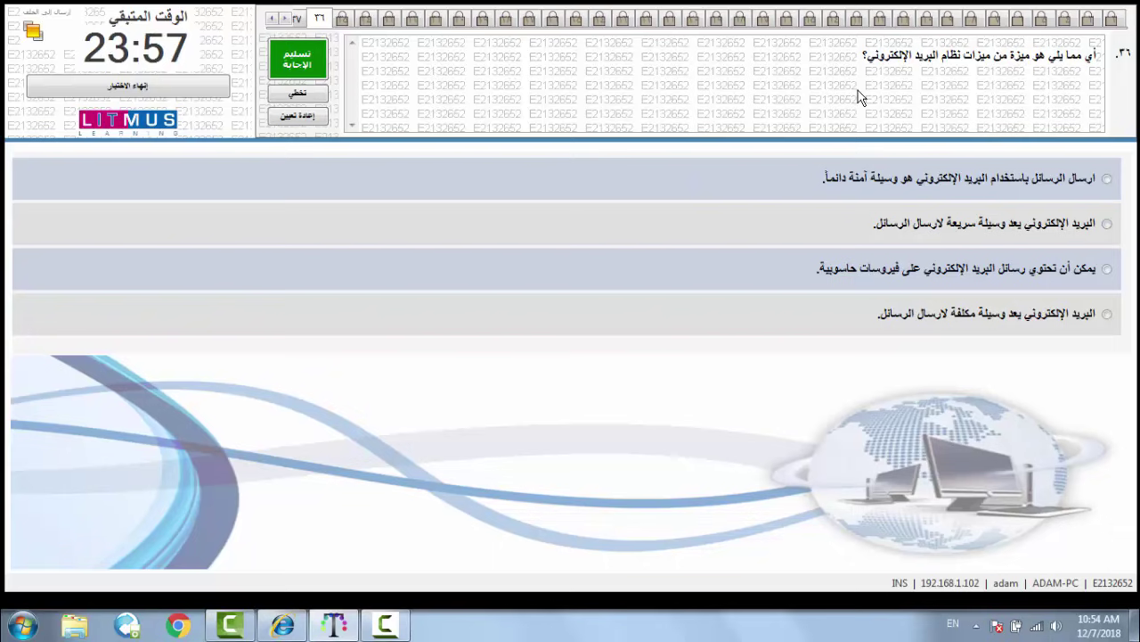
# - Answer question 36 with e-mail being fast and question 37 with internet voice protocol
pyautogui.click(1048, 230)
pyautogui.click(311, 55)
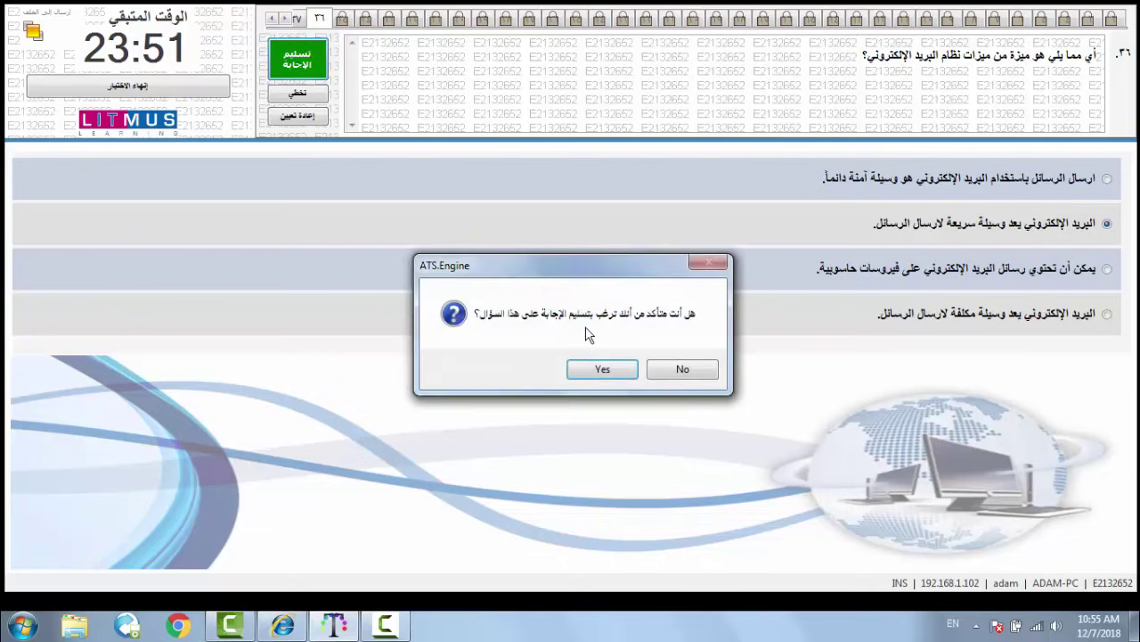
pyautogui.click(613, 376)
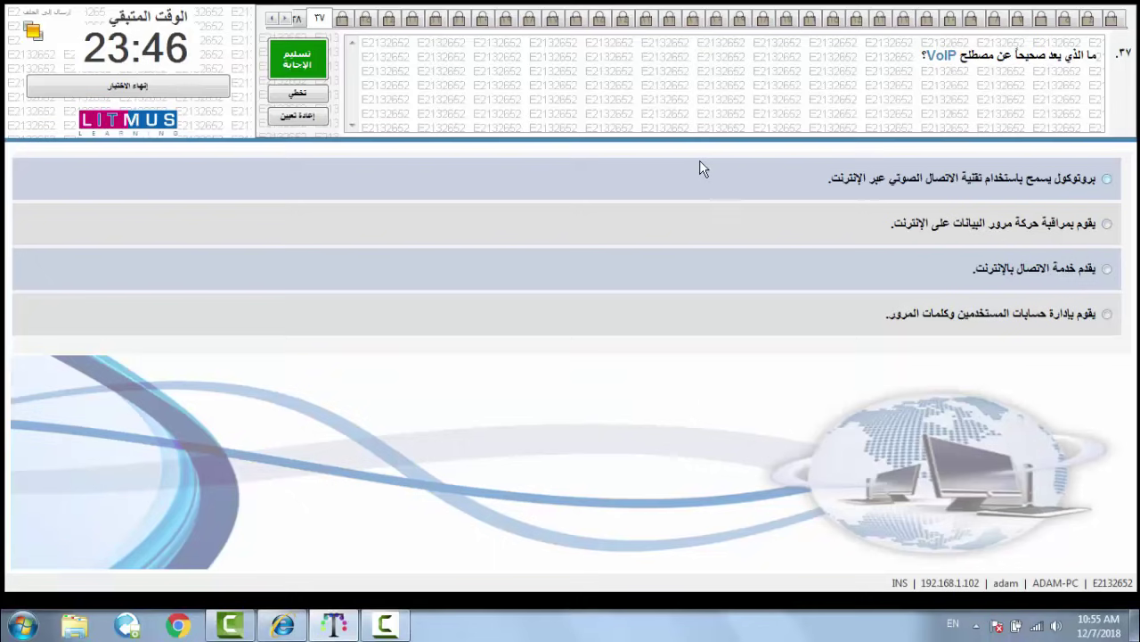
pyautogui.click(997, 176)
pyautogui.click(303, 67)
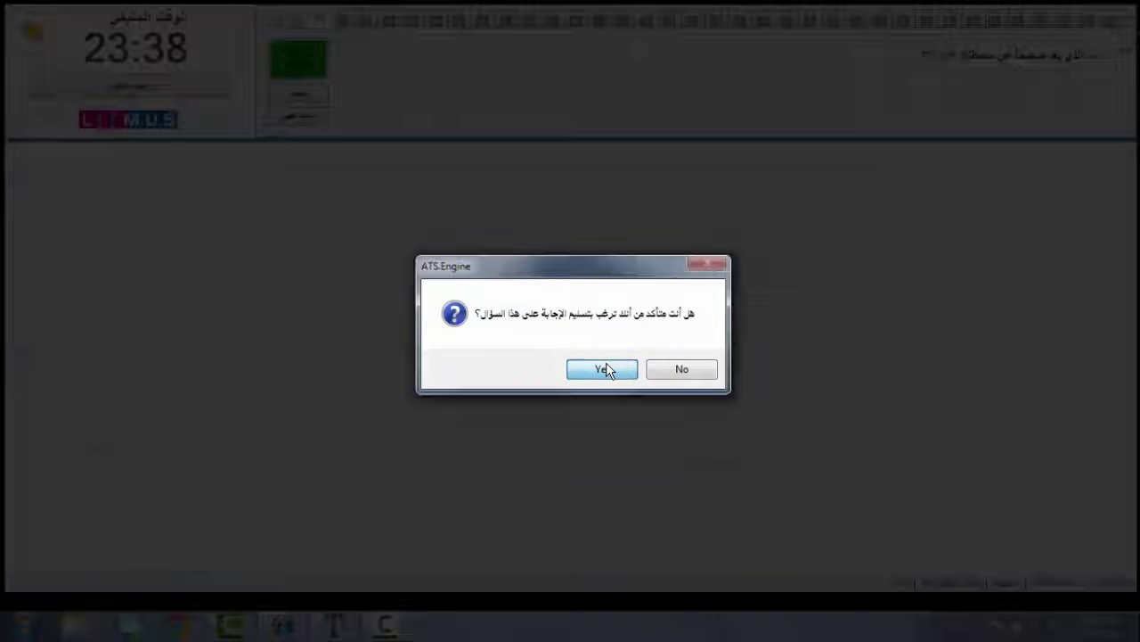
pyautogui.click(606, 363)
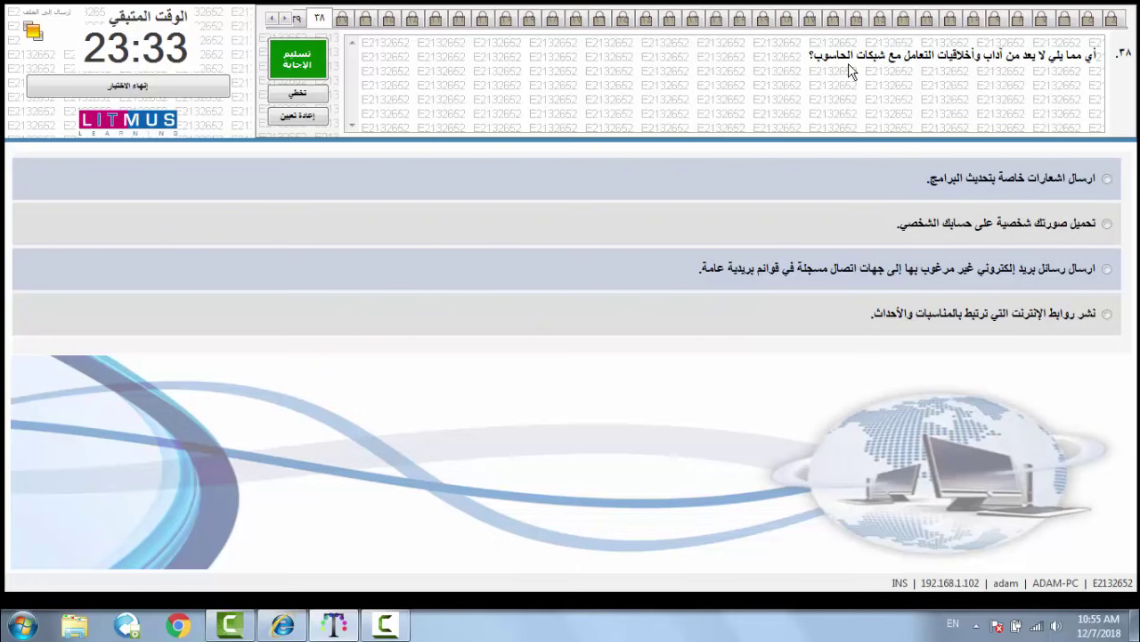
# - Answer question 38 with unwanted mailing-list e-mail and question 39 with CC shown, Bcc hidden
pyautogui.click(1092, 275)
pyautogui.click(298, 59)
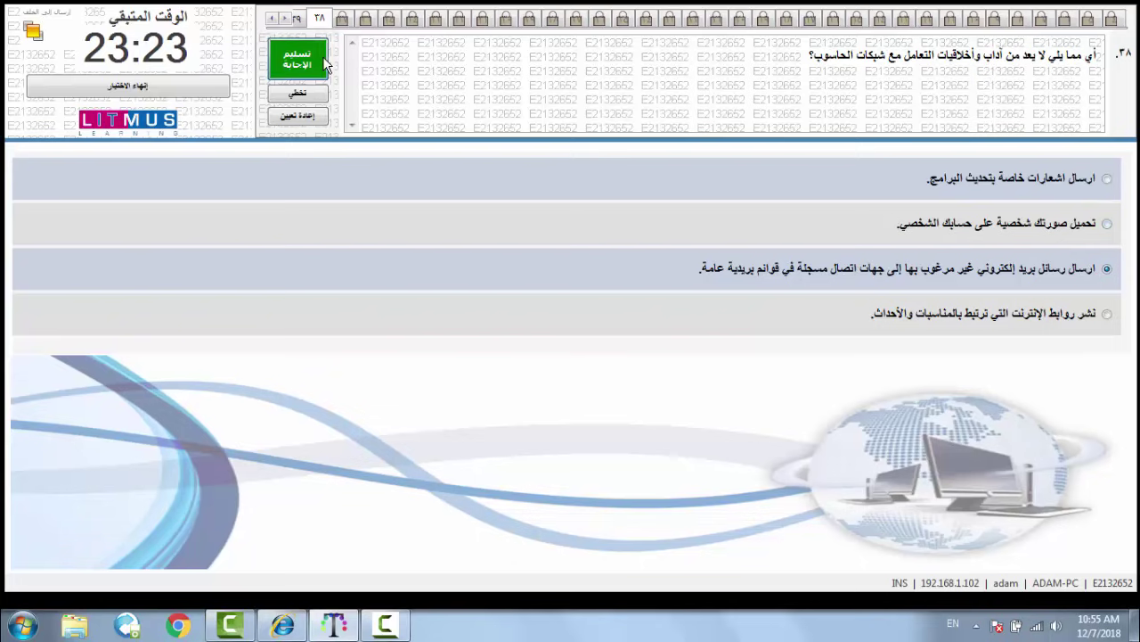
pyautogui.click(614, 369)
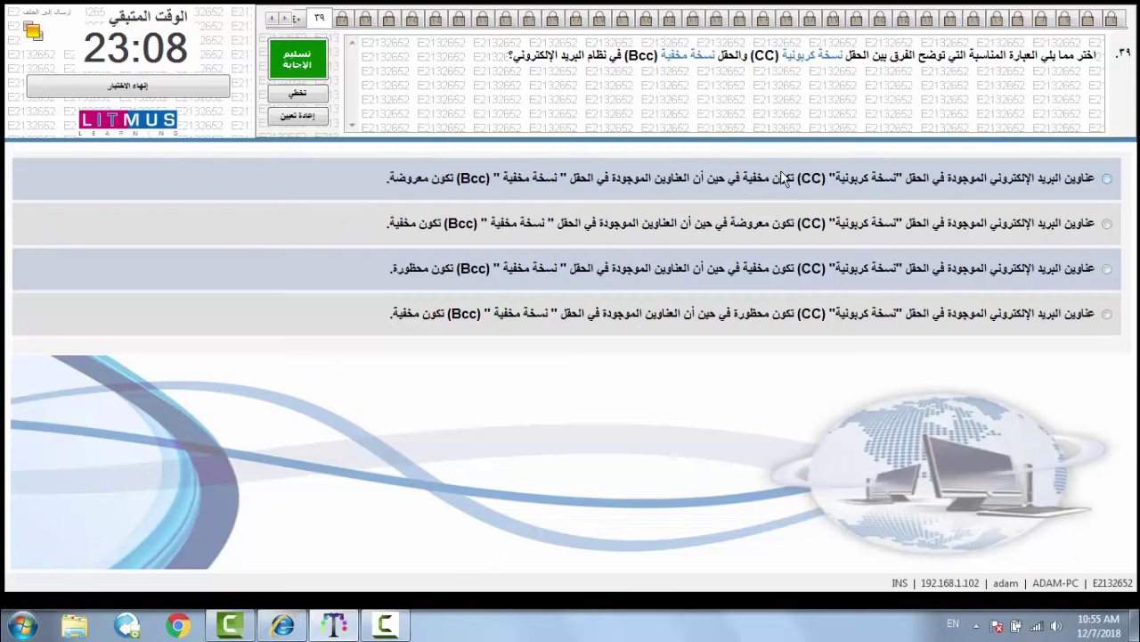
pyautogui.click(944, 230)
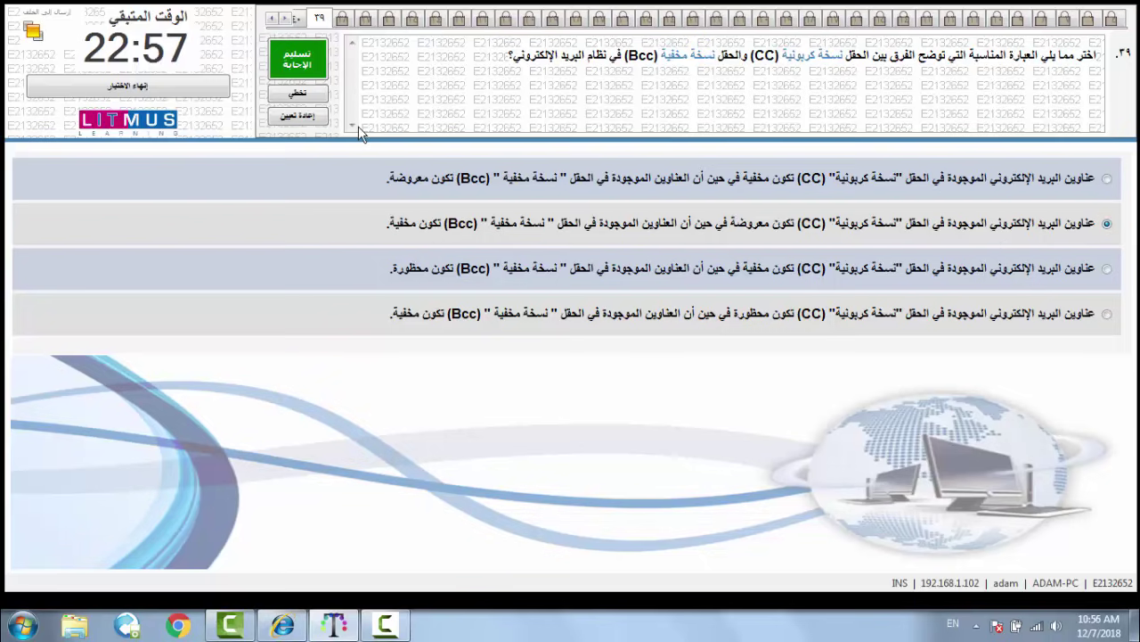
pyautogui.click(319, 75)
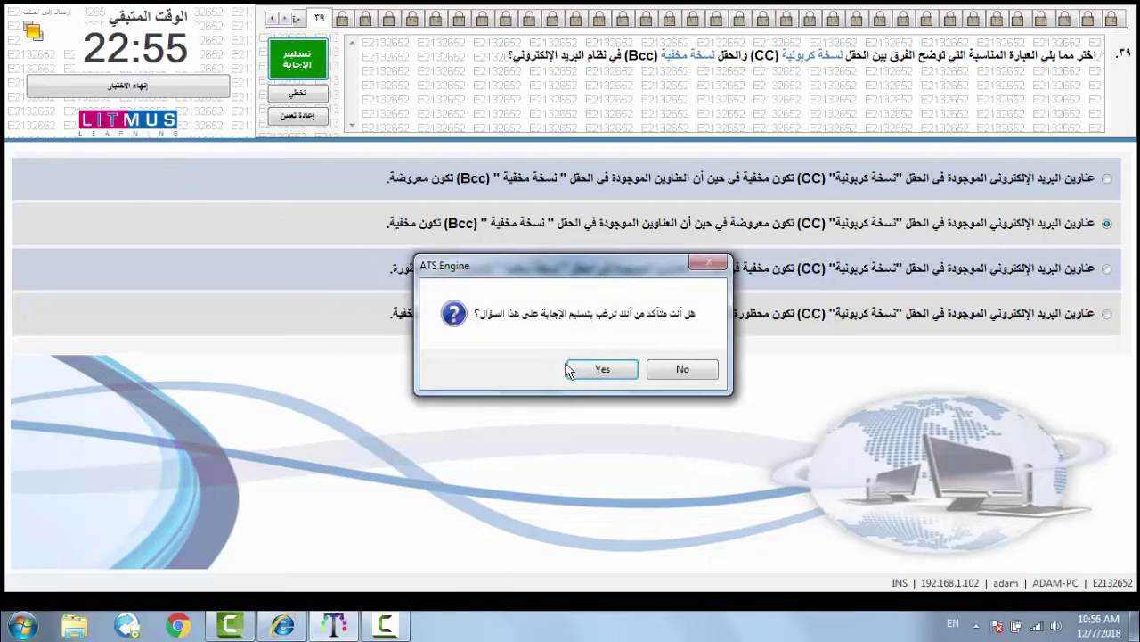
pyautogui.click(582, 367)
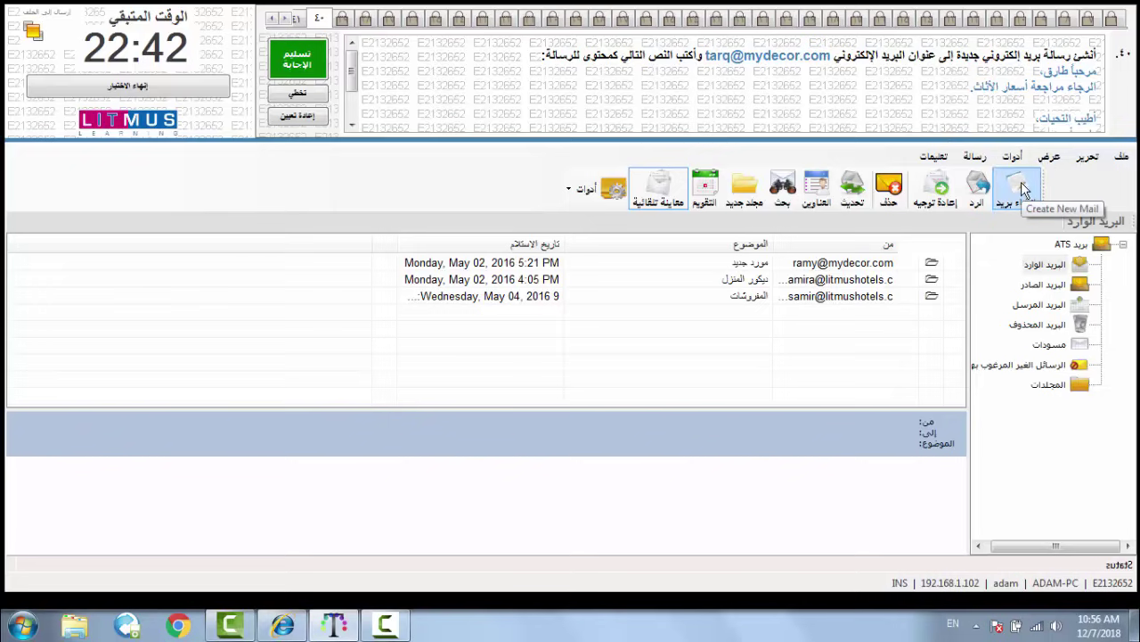
# - Create a new message to the contact's e-mail address with an Arabic greeting line to the contact
pyautogui.click(1022, 189)
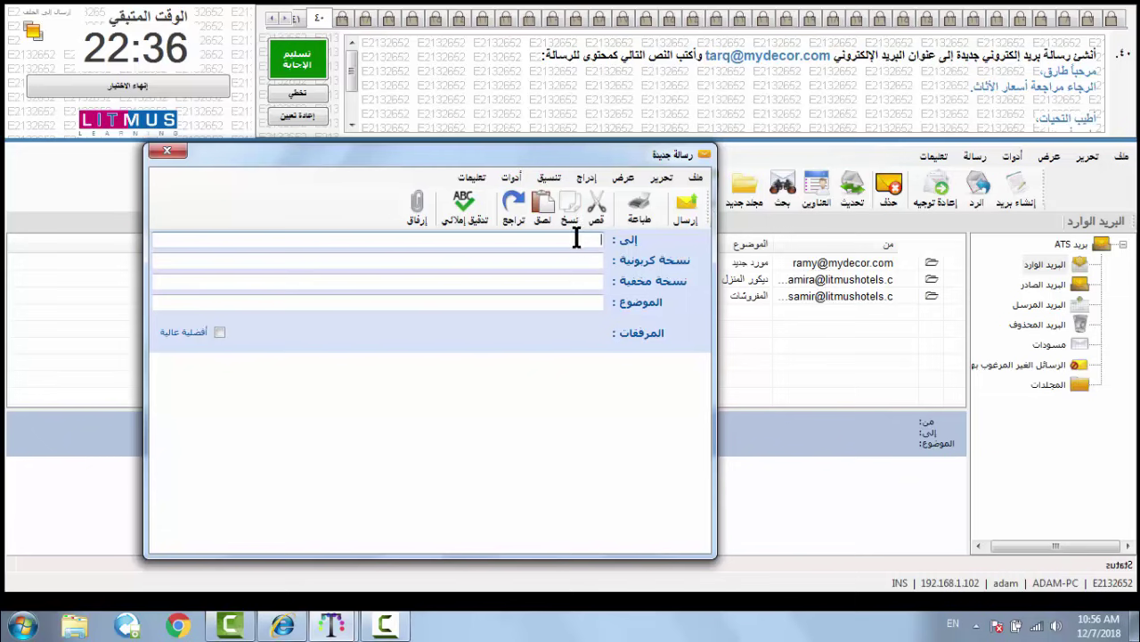
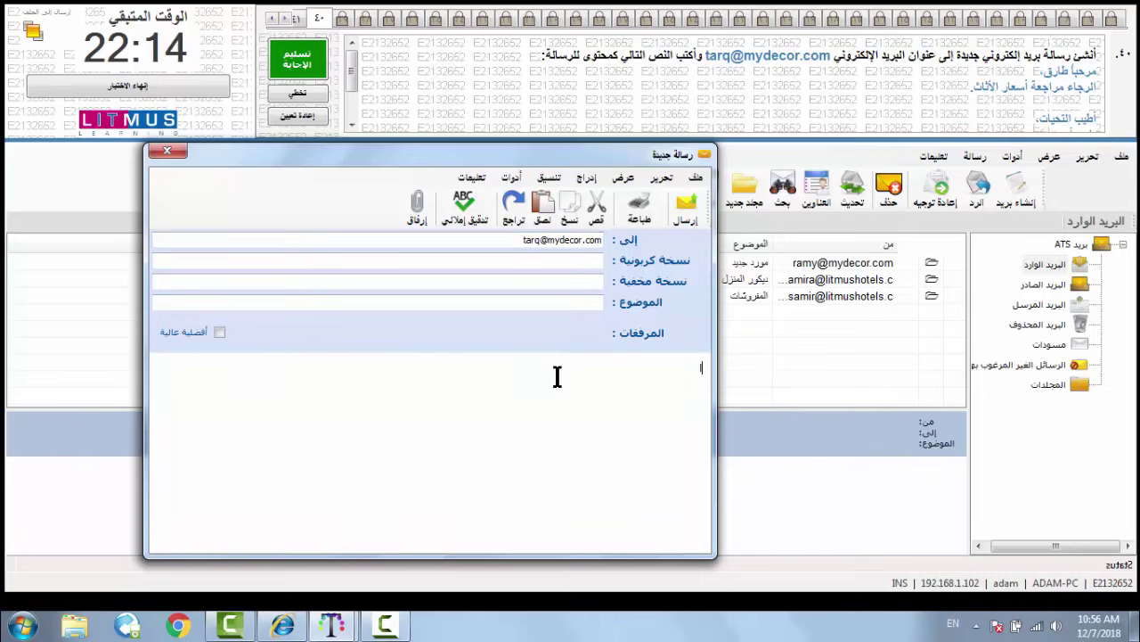
pyautogui.hotkey('alt', 'shift')
pyautogui.write('مرحباً')
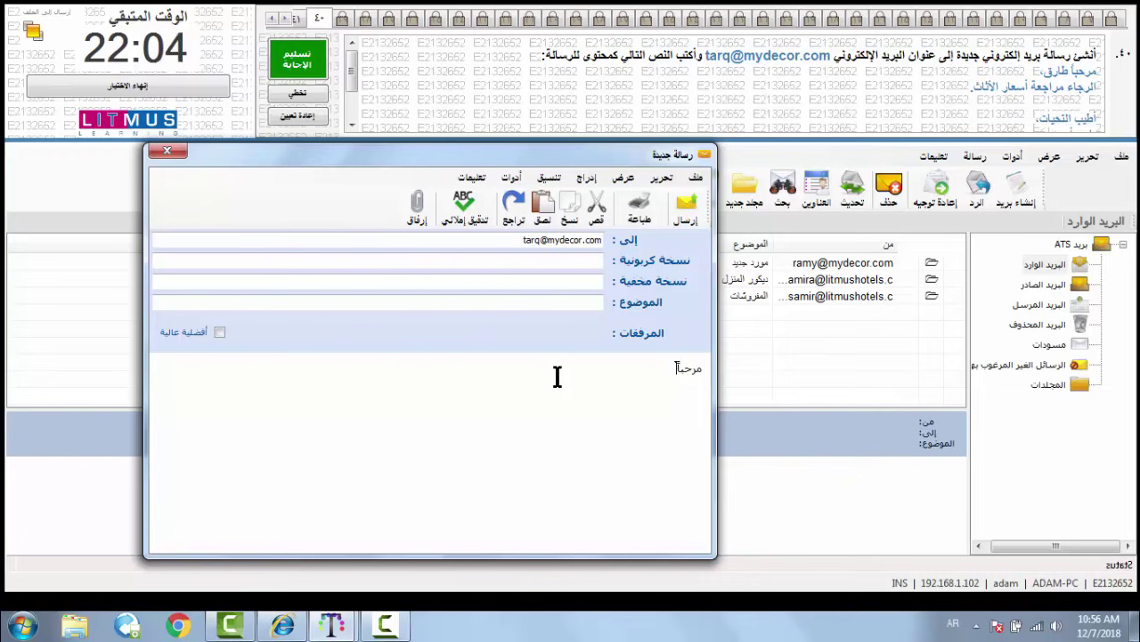
pyautogui.write(' طارق')
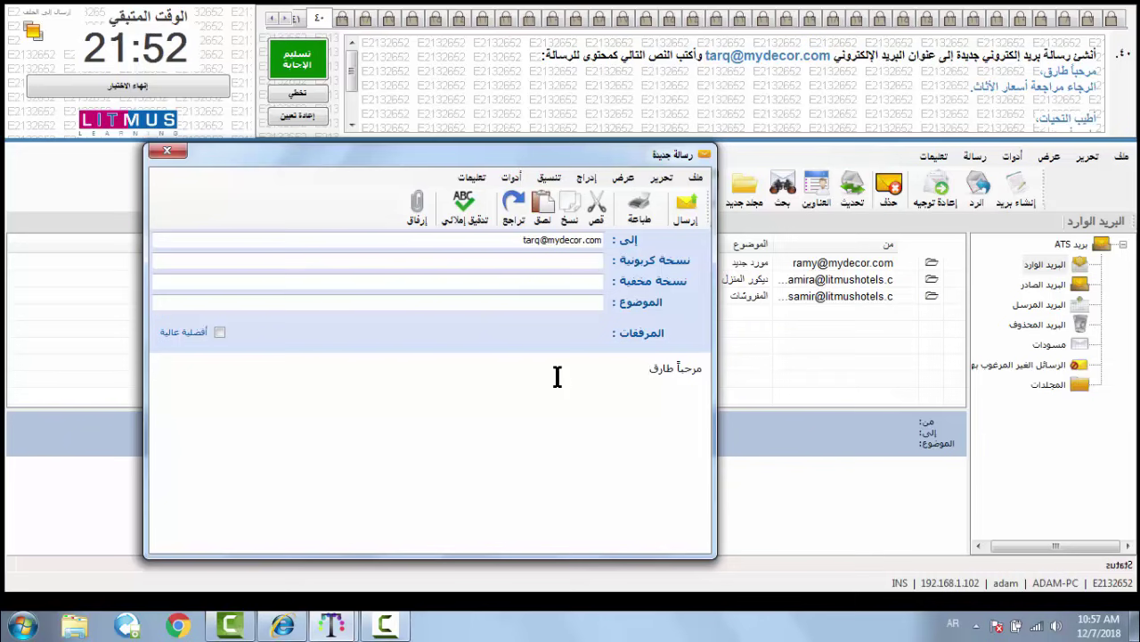
pyautogui.write('،')
pyautogui.press('Return')
# - Add the body line الرجاء مراجعة أسعار الأثاث and the closing أطيب التحيات،
pyautogui.write('الر')
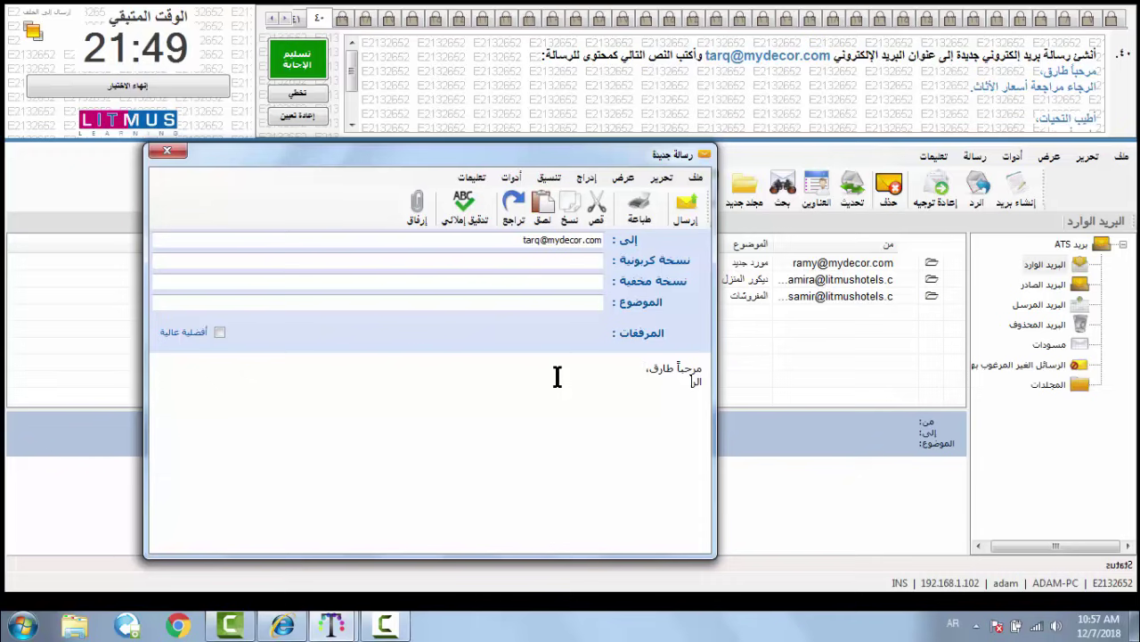
pyautogui.write('جاء مراجع')
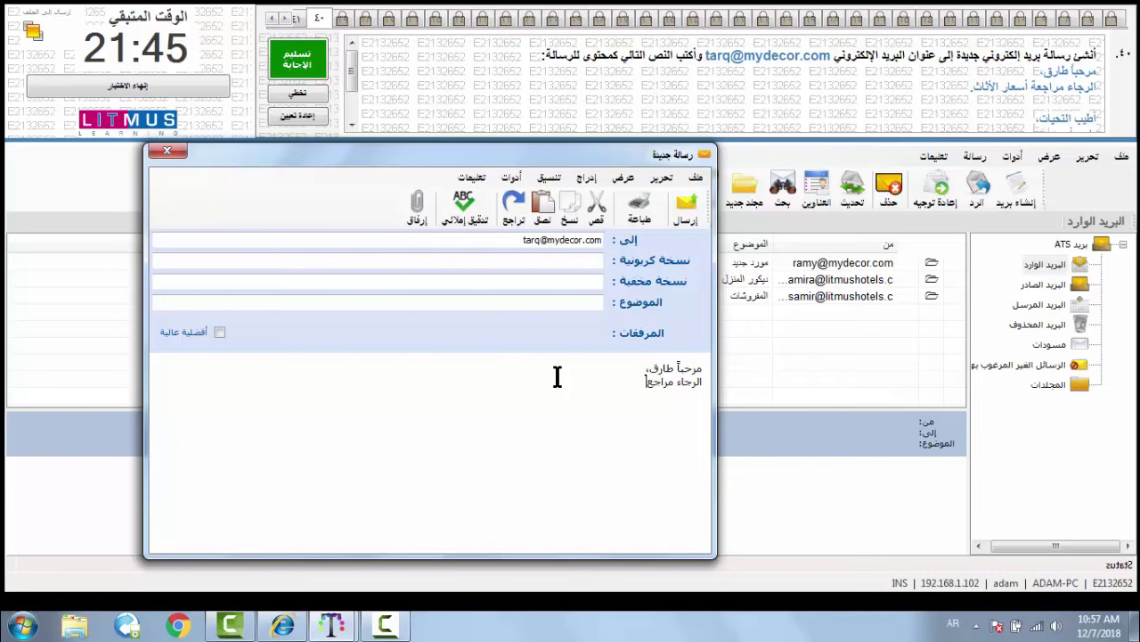
pyautogui.write('ة أسعار ')
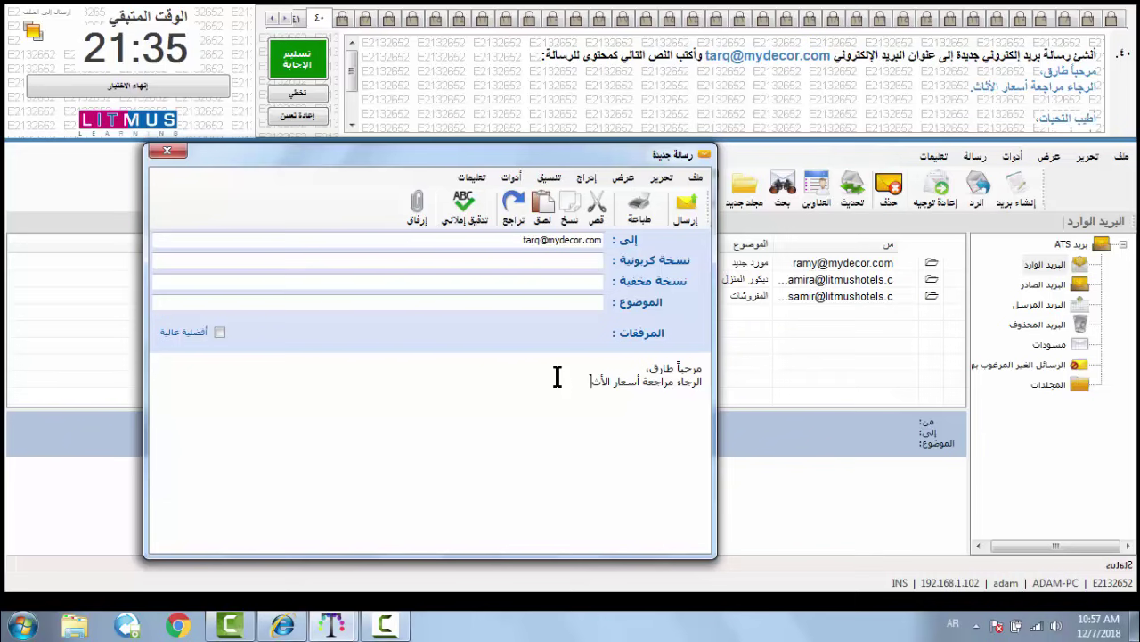
pyautogui.write('الأث')
pyautogui.press('Return')
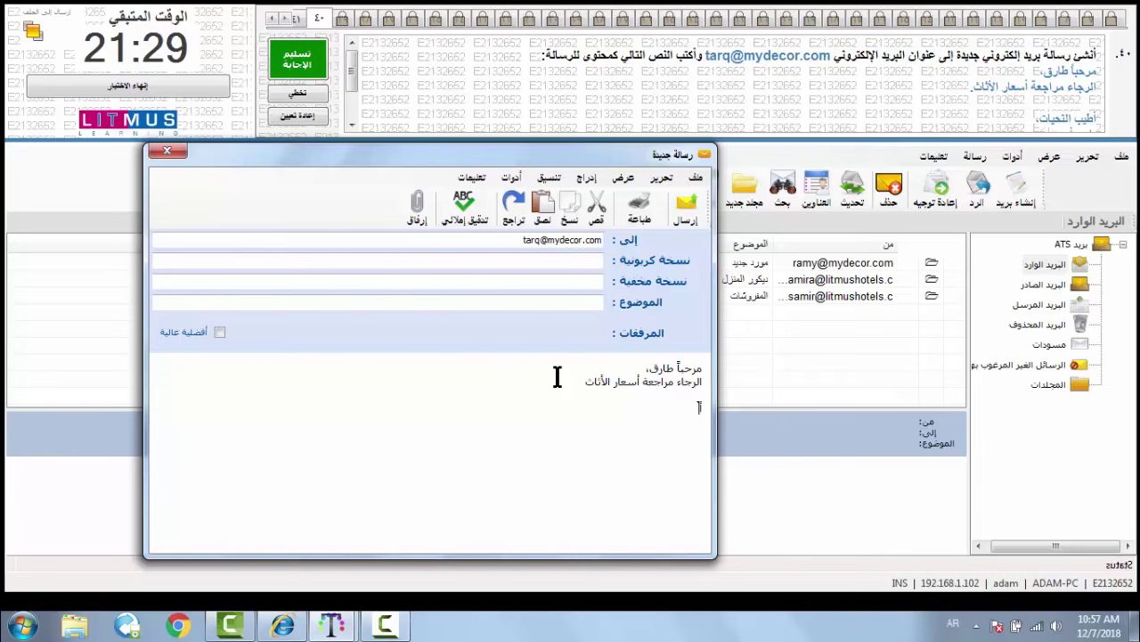
pyautogui.write('أطيب الت')
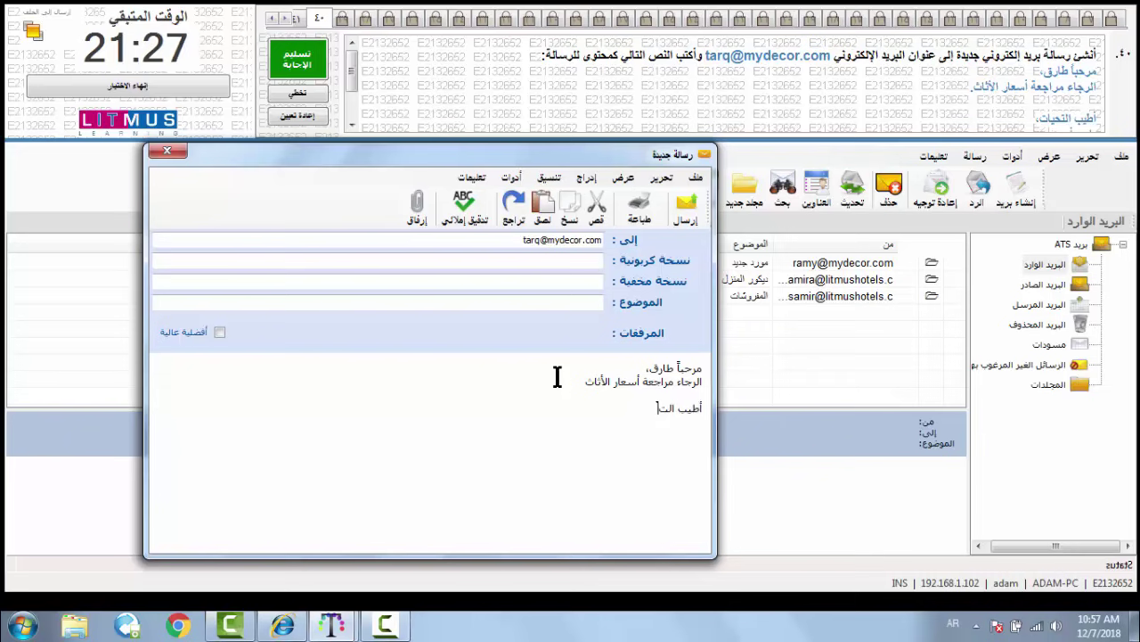
pyautogui.write('حيات')
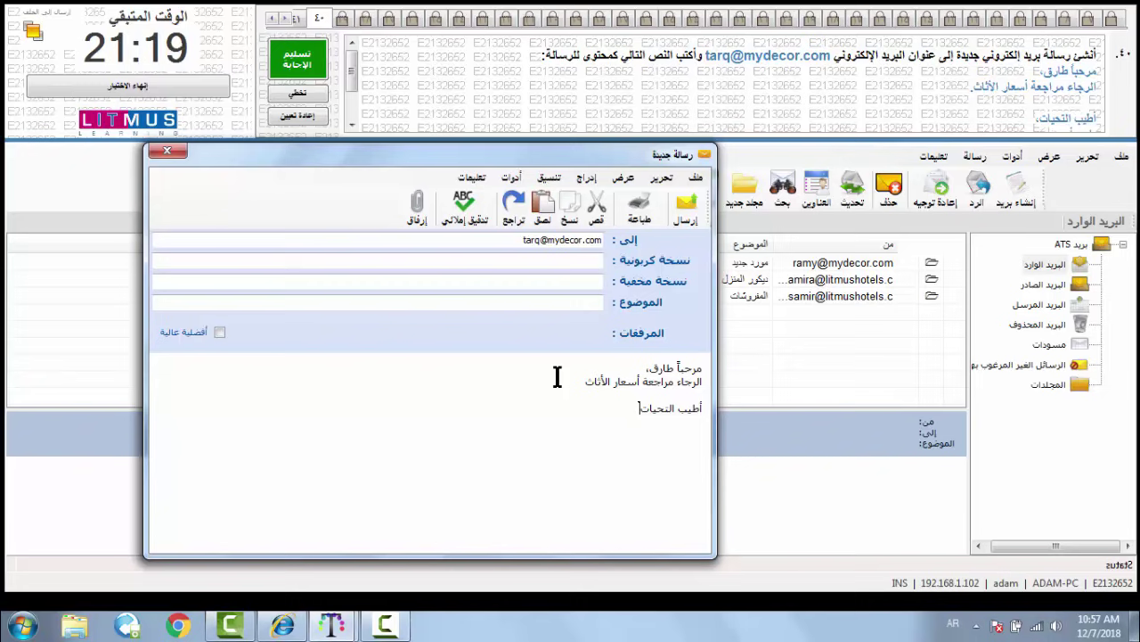
pyautogui.write('،')
# - Type the sender's name on the line below أطيب التحيات، and check it against the question text
pyautogui.click(355, 79)
pyautogui.moveTo(355, 78); pyautogui.dragTo(355, 98)
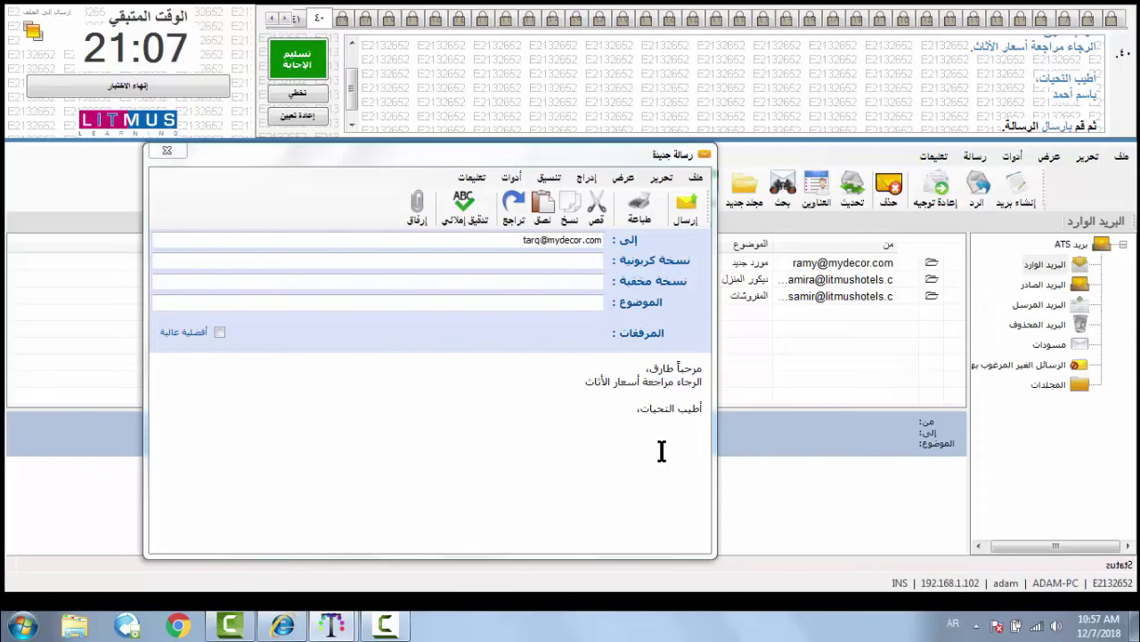
pyautogui.click(687, 432)
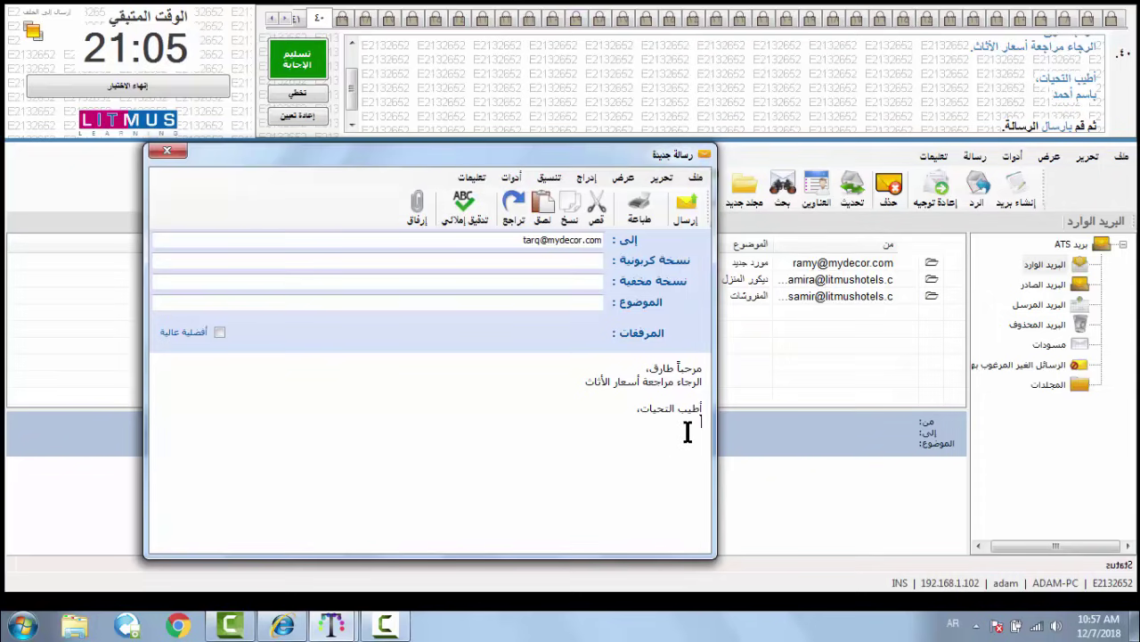
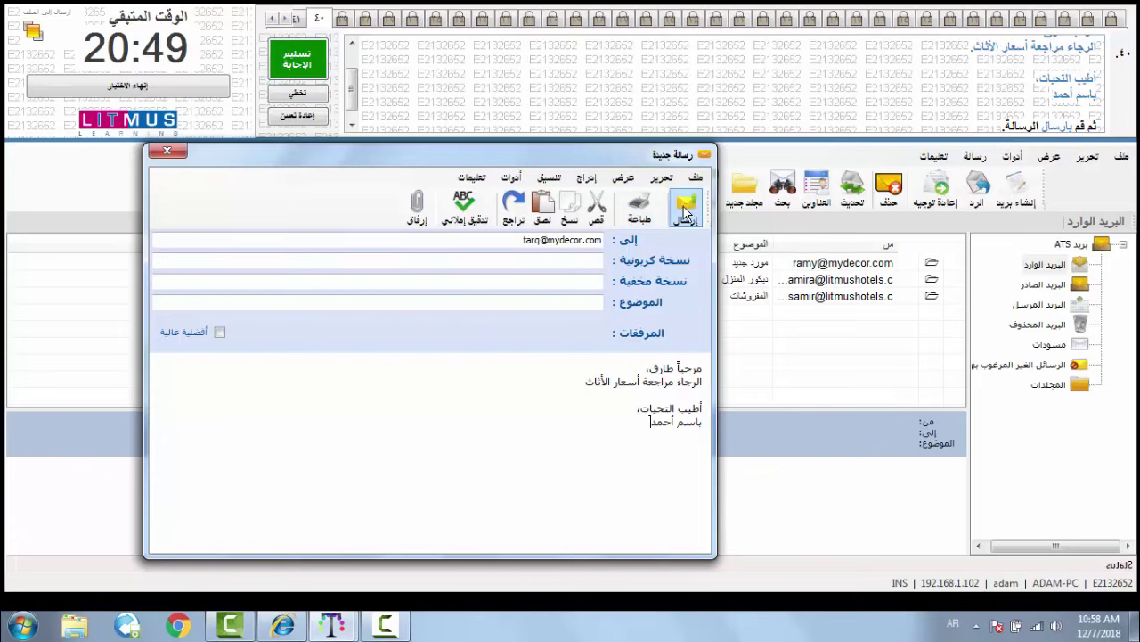
pyautogui.click(350, 100)
pyautogui.scroll(5, 350, 99)
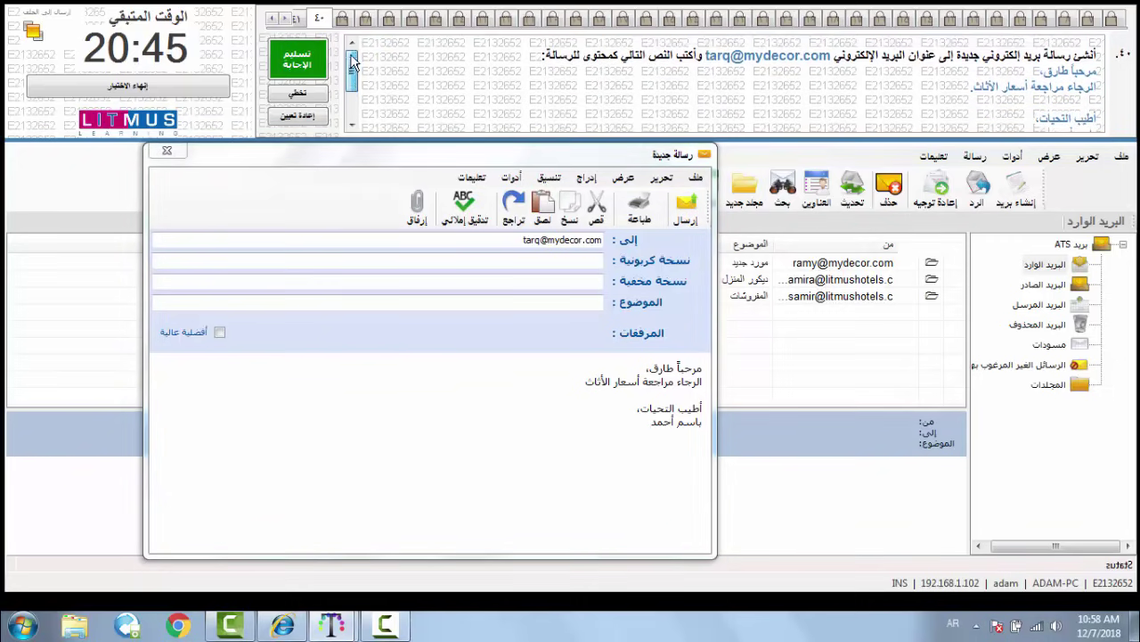
pyautogui.moveTo(352, 60); pyautogui.dragTo(349, 85)
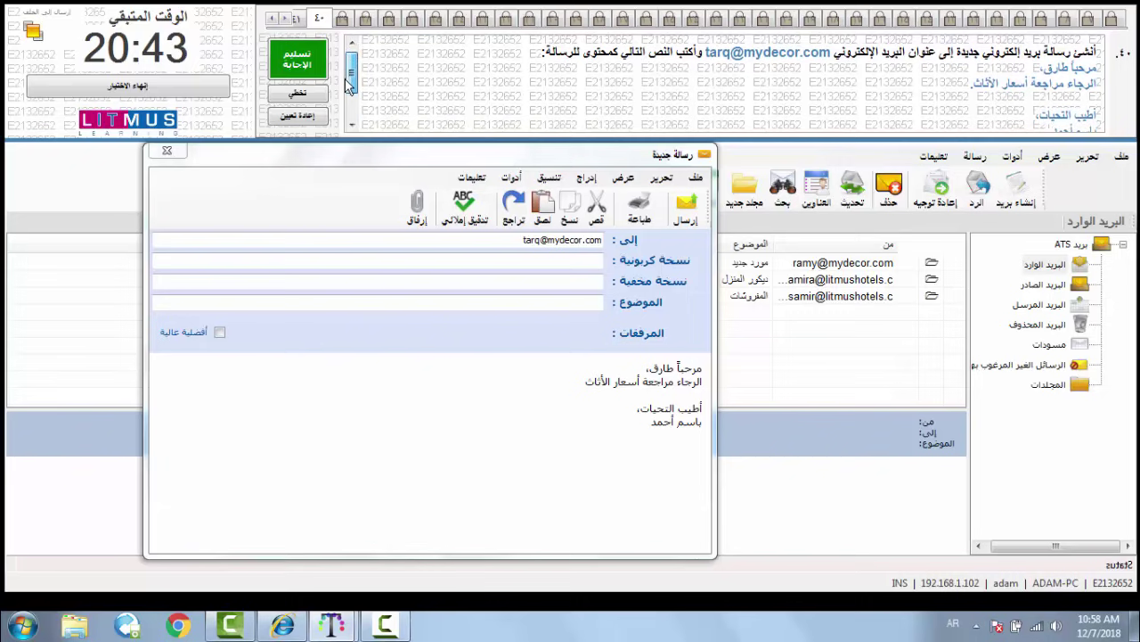
pyautogui.click(682, 219)
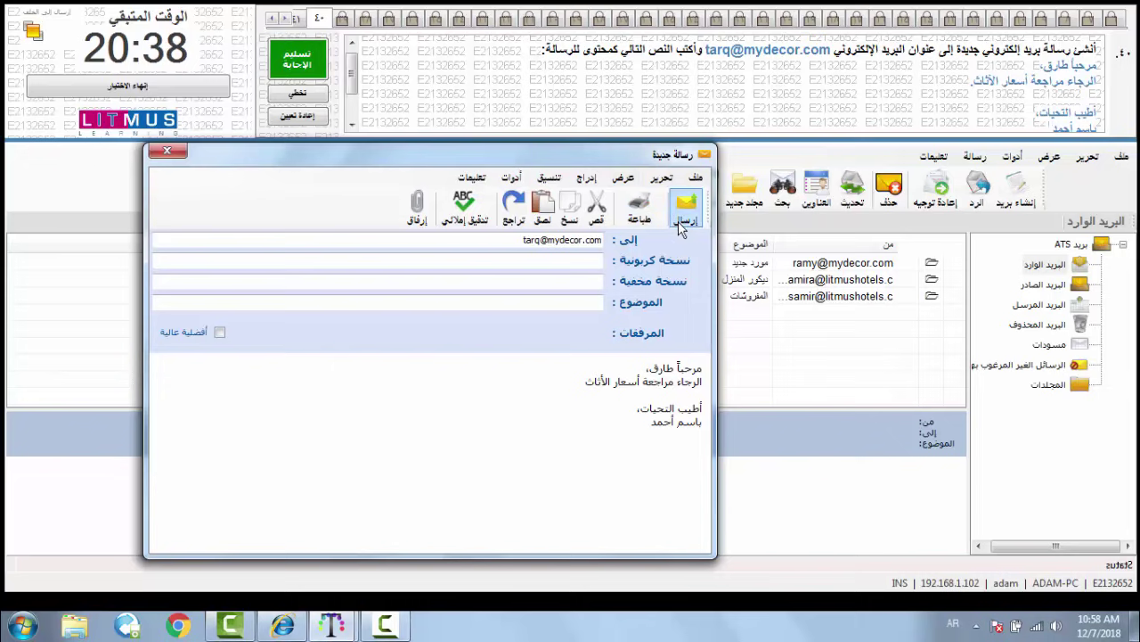
# - Send the composed message, then submit and confirm the answer to question 40
pyautogui.click(680, 220)
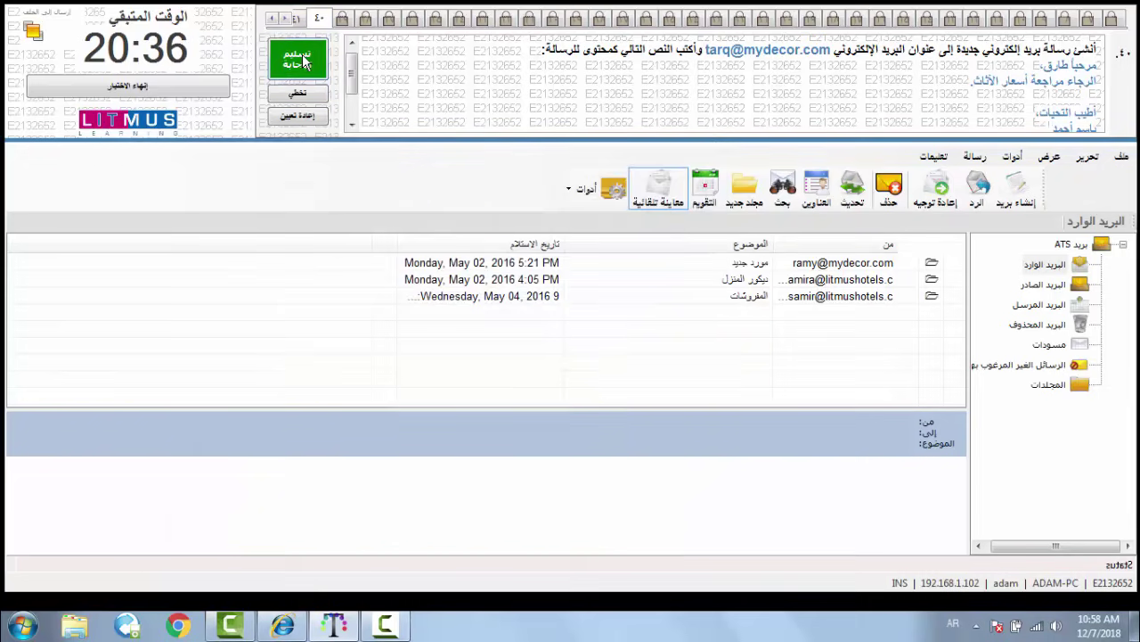
pyautogui.click(301, 60)
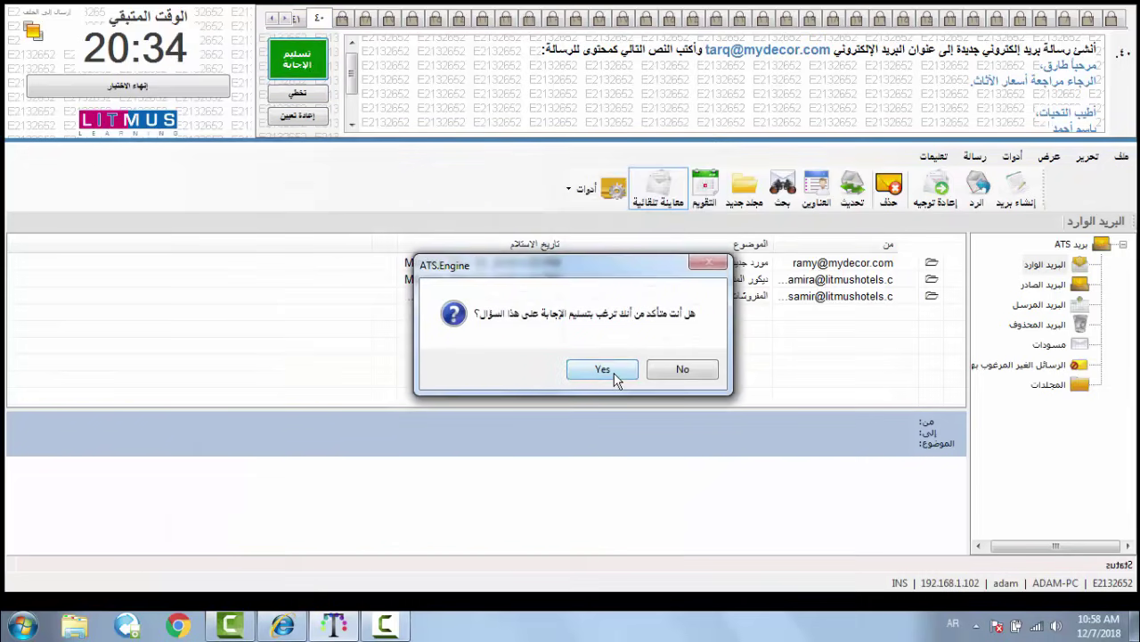
pyautogui.click(614, 373)
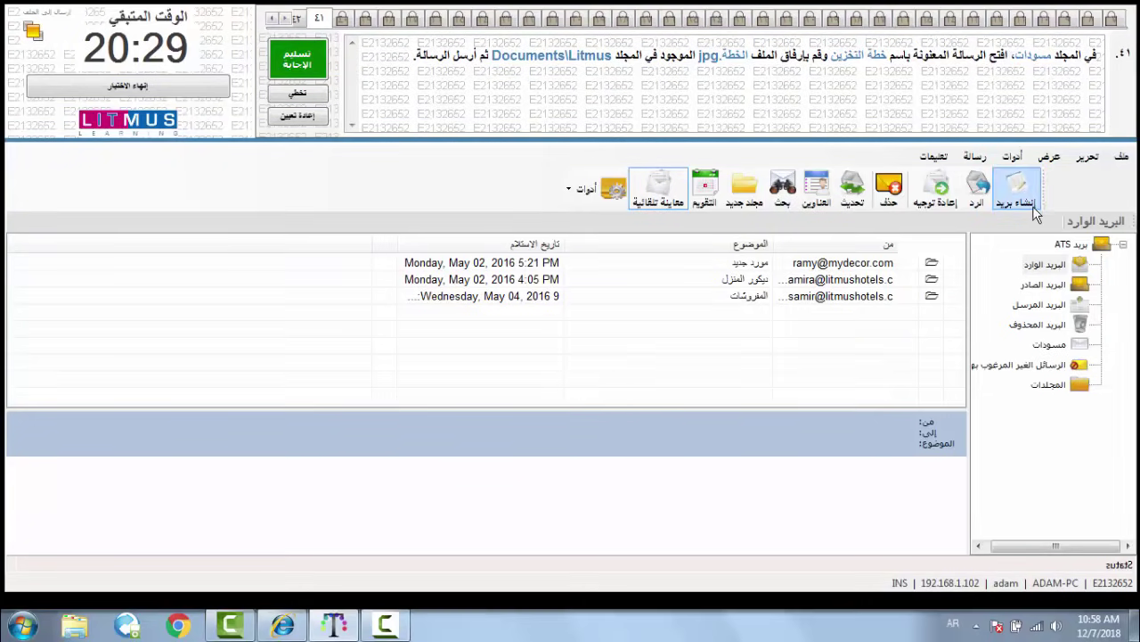
# - Open the خطة التخزين draft from the مسودات folder and bring up its attachment file picker
pyautogui.click(1055, 348)
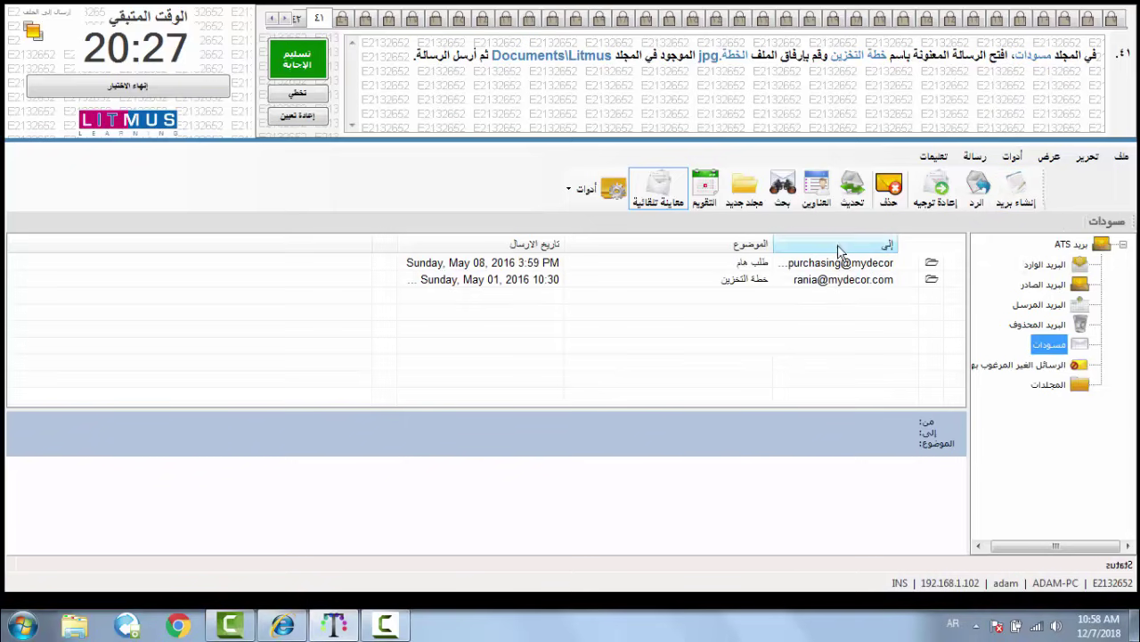
pyautogui.click(736, 279)
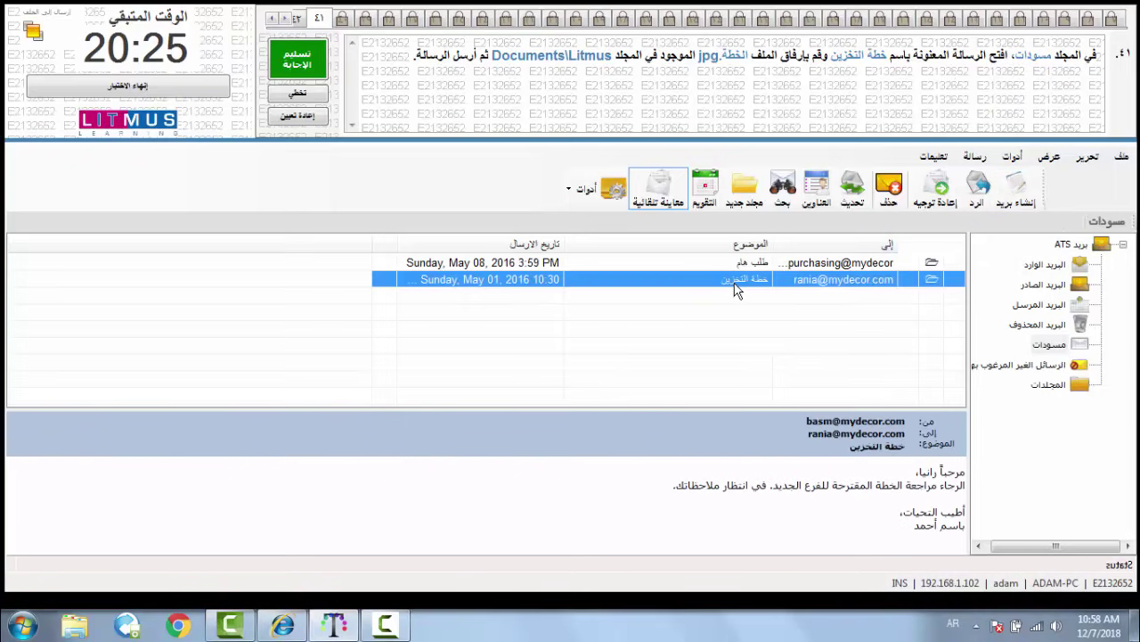
pyautogui.doubleClick(735, 285)
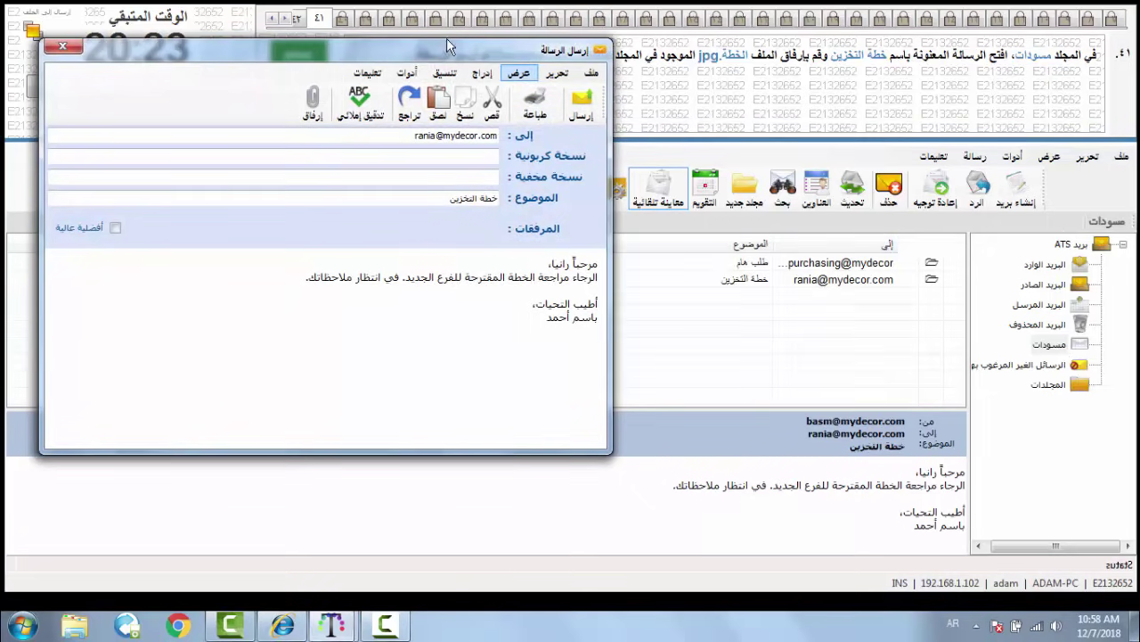
pyautogui.moveTo(440, 55); pyautogui.dragTo(629, 162)
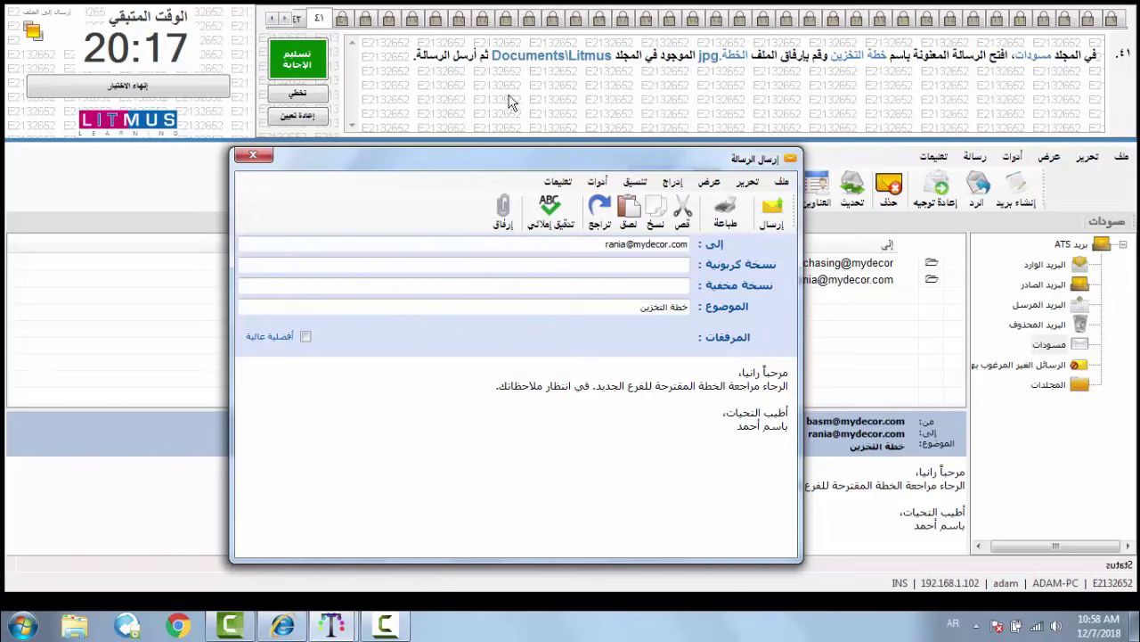
pyautogui.click(503, 212)
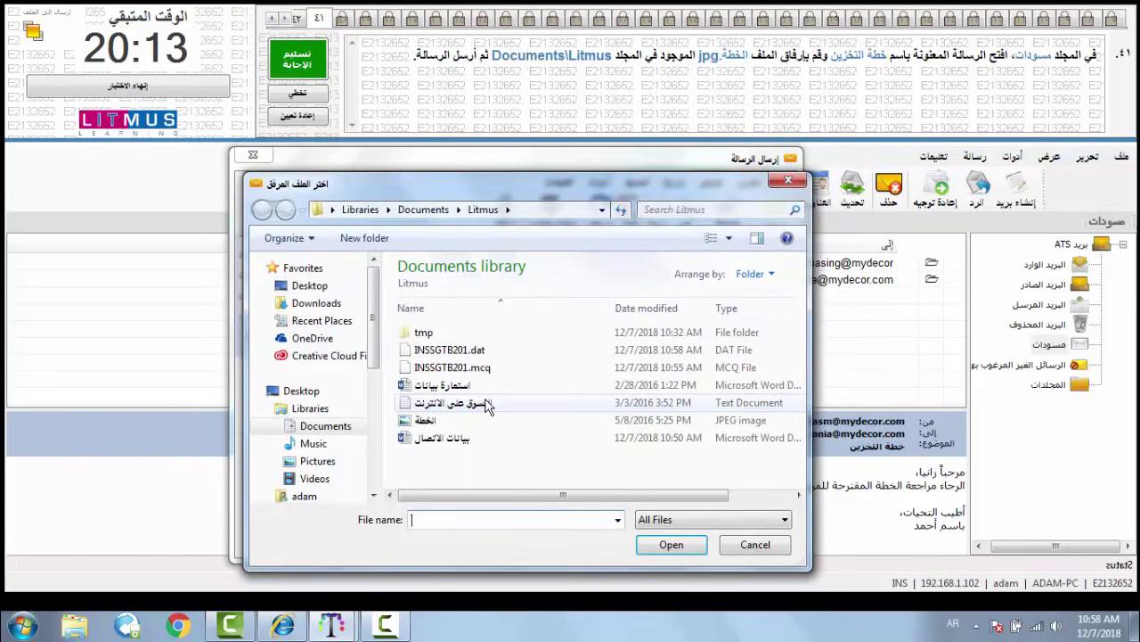
# - Attach the الخطة.jpg image from Documents\Litmus to the draft
pyautogui.click(335, 432)
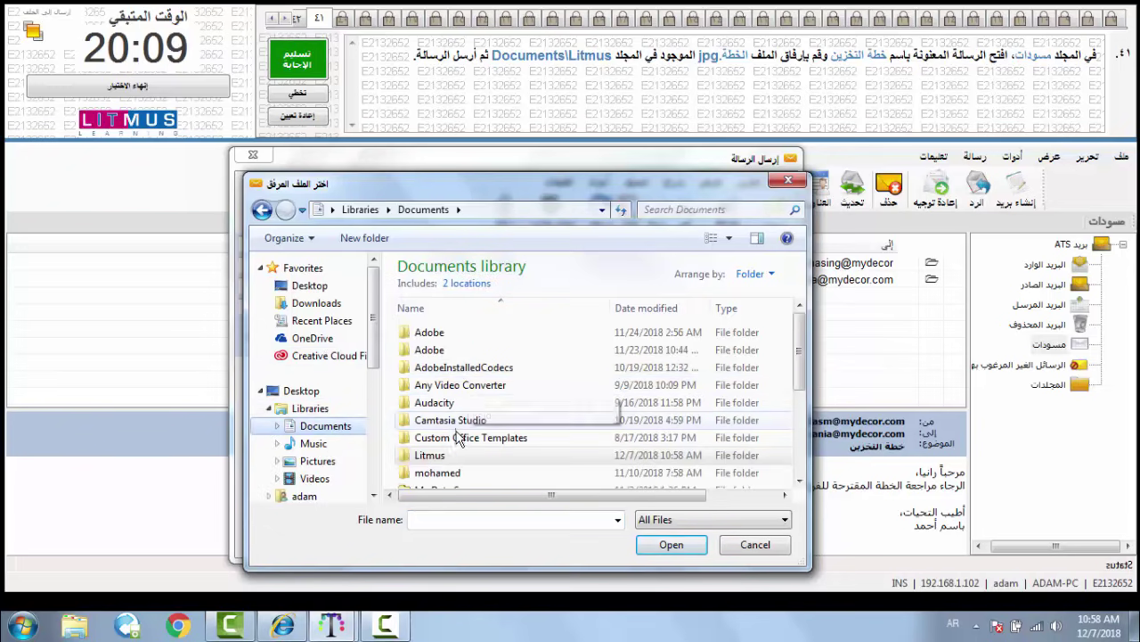
pyautogui.doubleClick(437, 455)
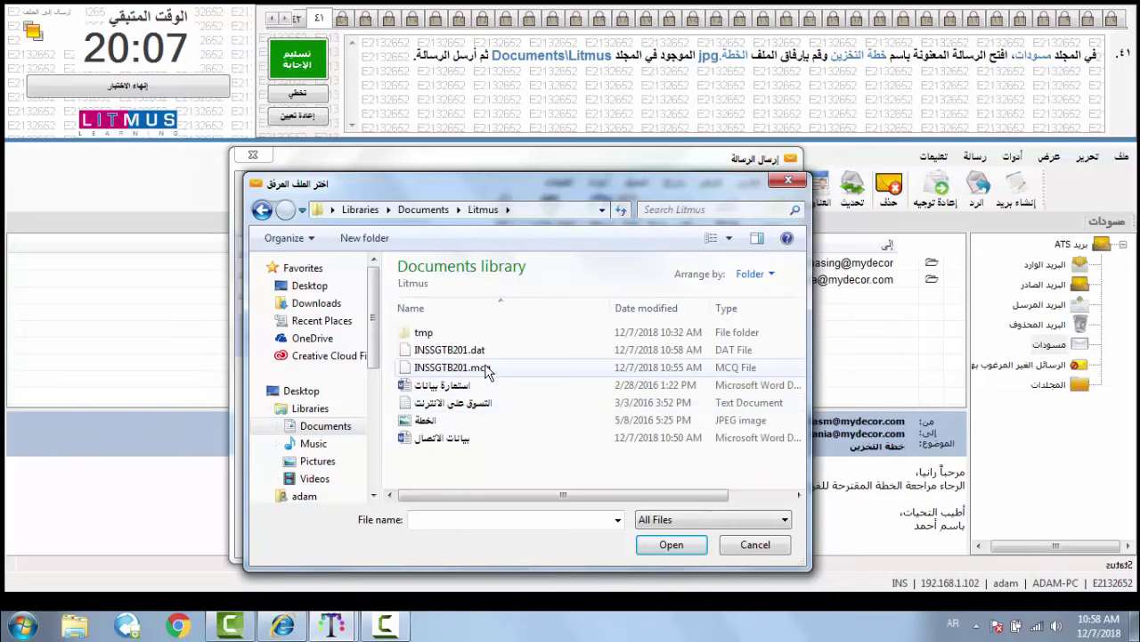
pyautogui.click(442, 422)
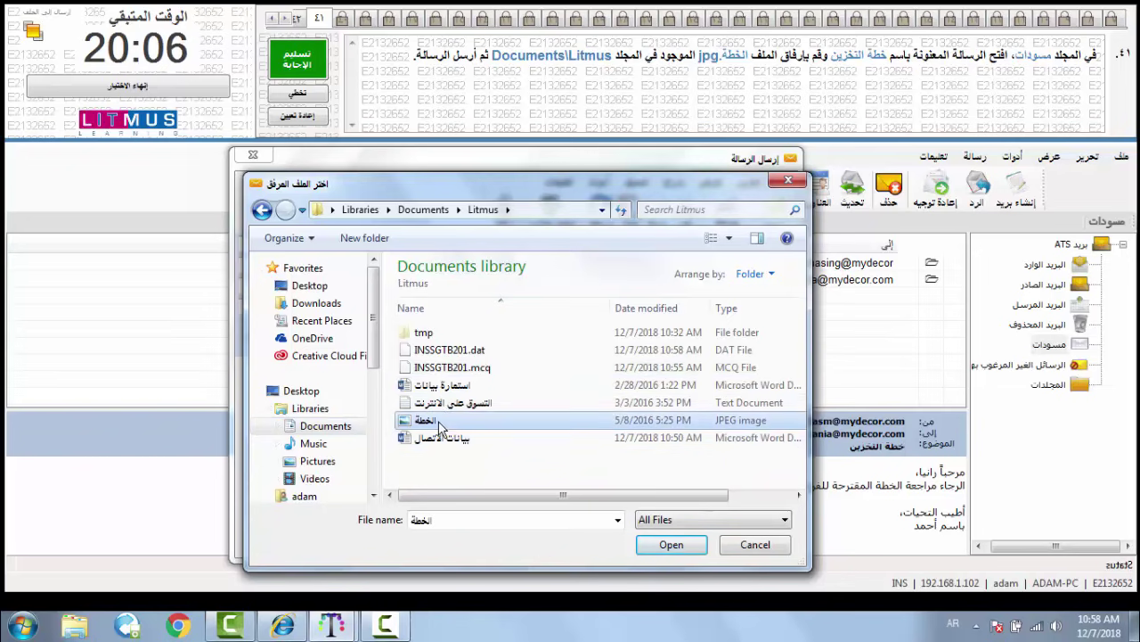
pyautogui.click(671, 547)
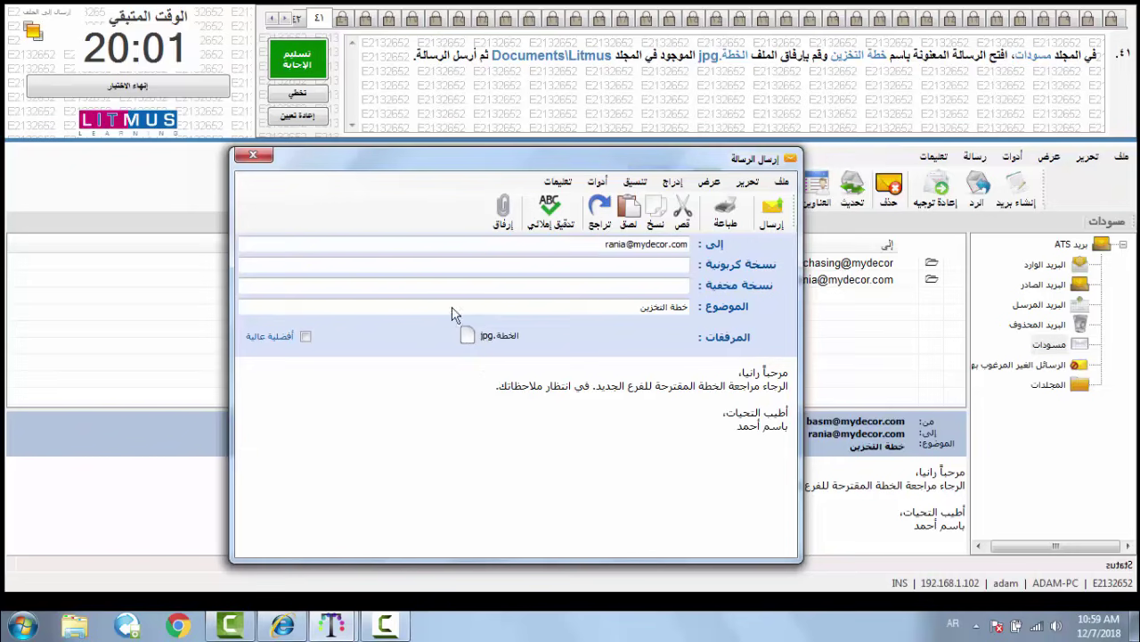
# - Send the draft, then submit and confirm the answer to question 41
pyautogui.click(771, 221)
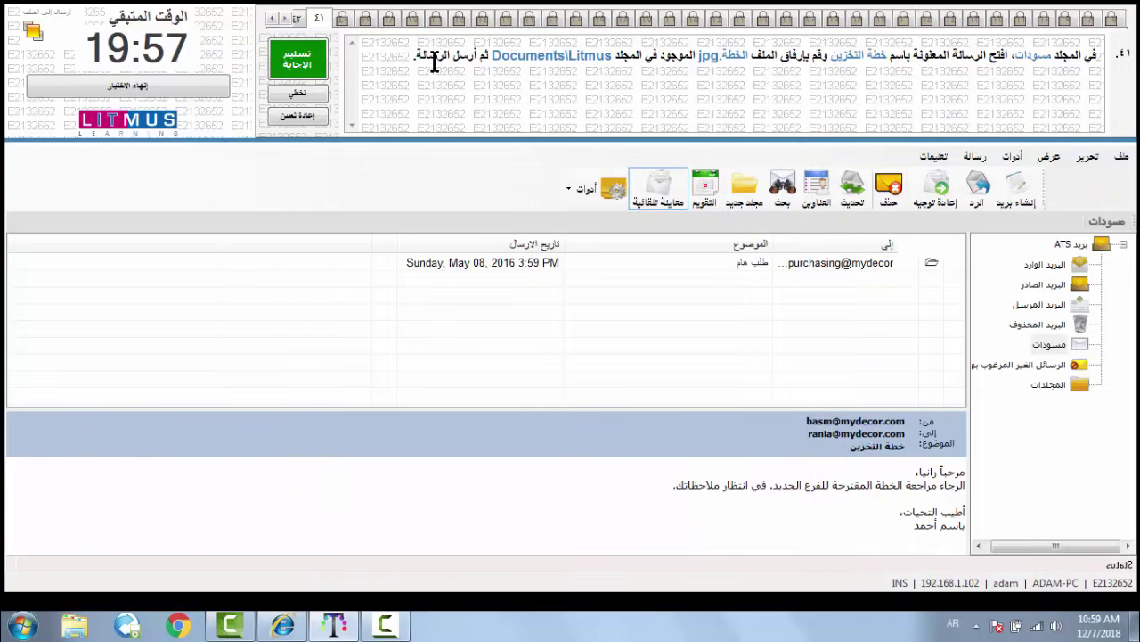
pyautogui.click(300, 60)
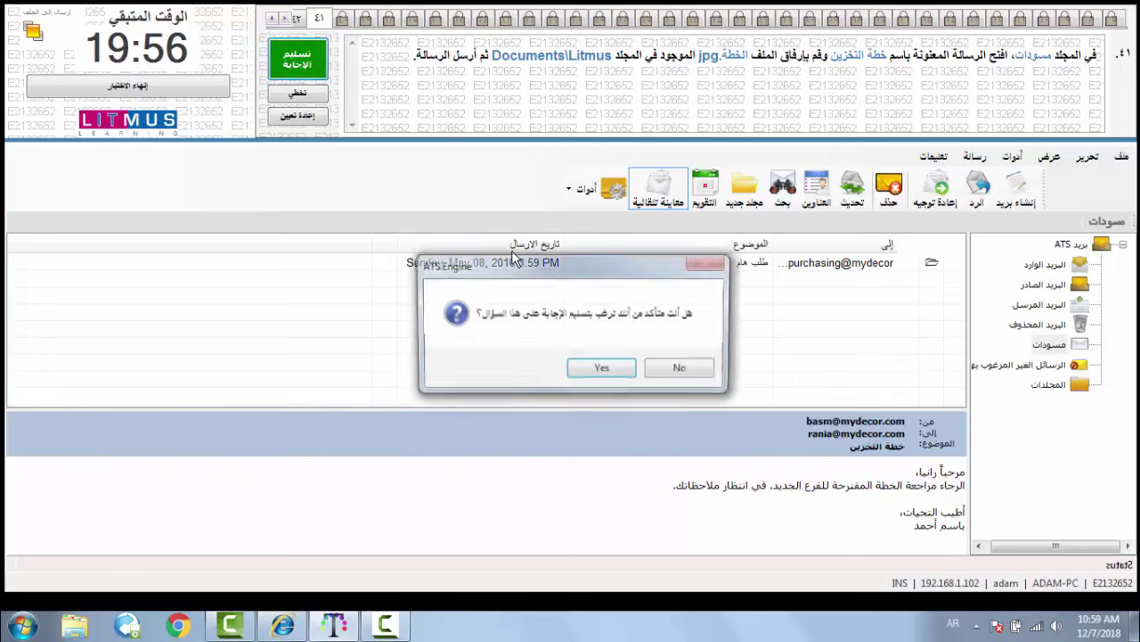
pyautogui.click(597, 370)
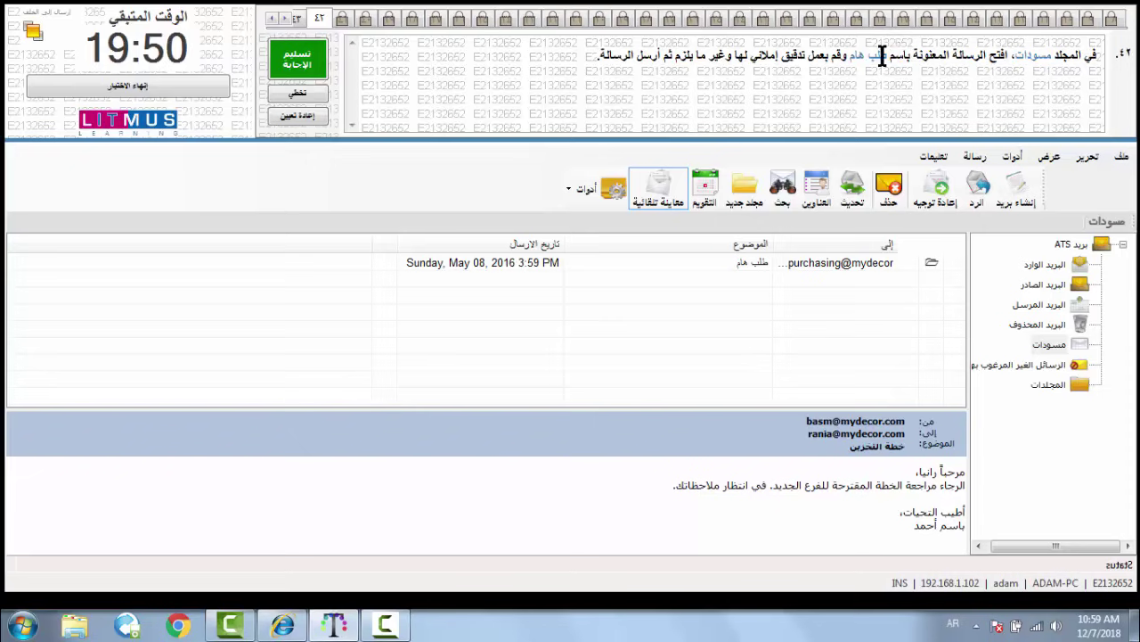
# - Open the طلب هام draft from مسودات and run a spell check, dismissing the success message
pyautogui.click(1053, 347)
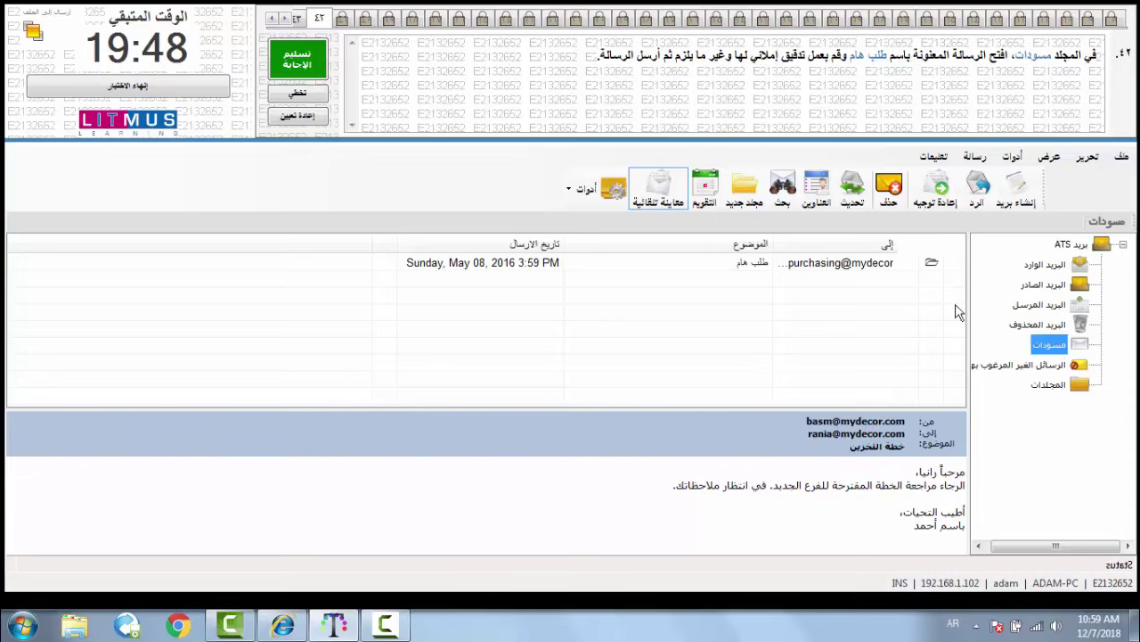
pyautogui.click(728, 264)
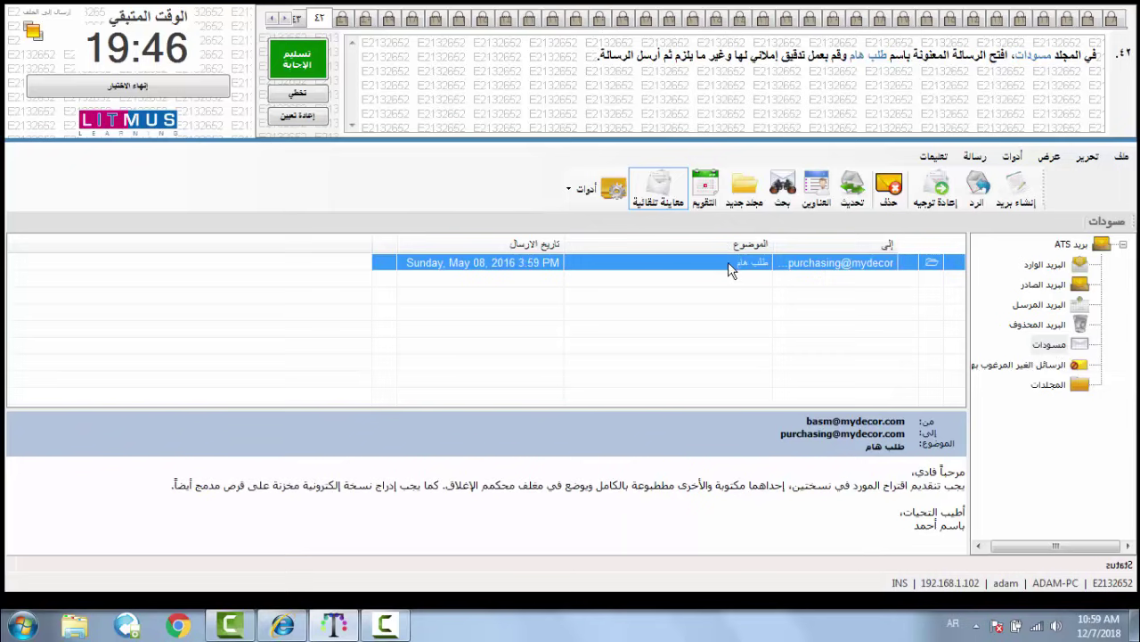
pyautogui.doubleClick(728, 262)
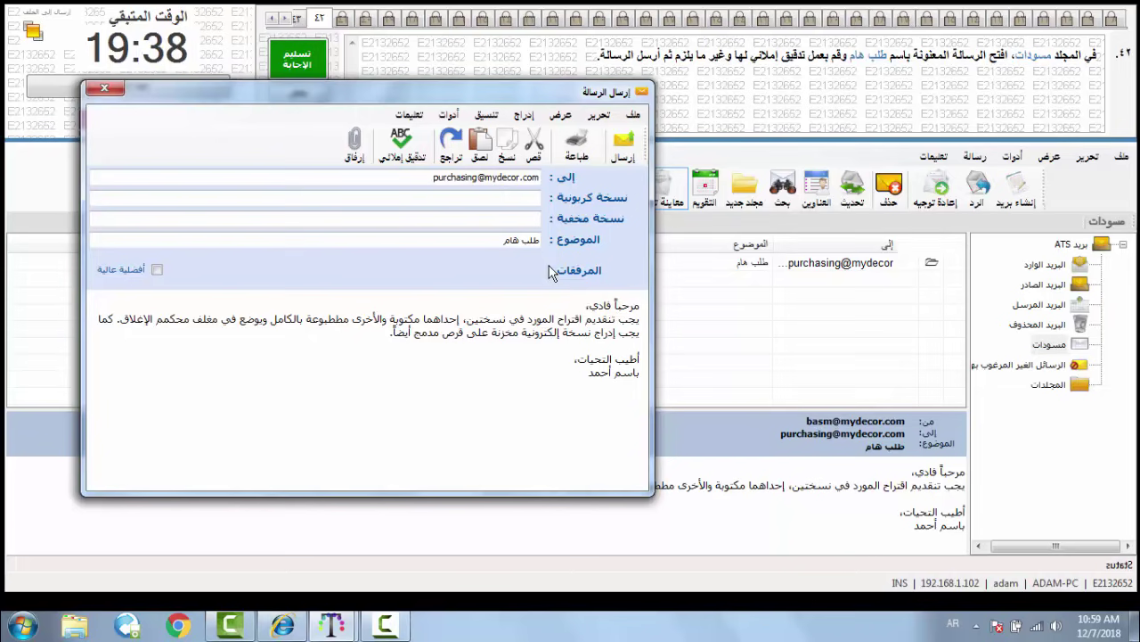
pyautogui.moveTo(472, 98); pyautogui.dragTo(561, 143)
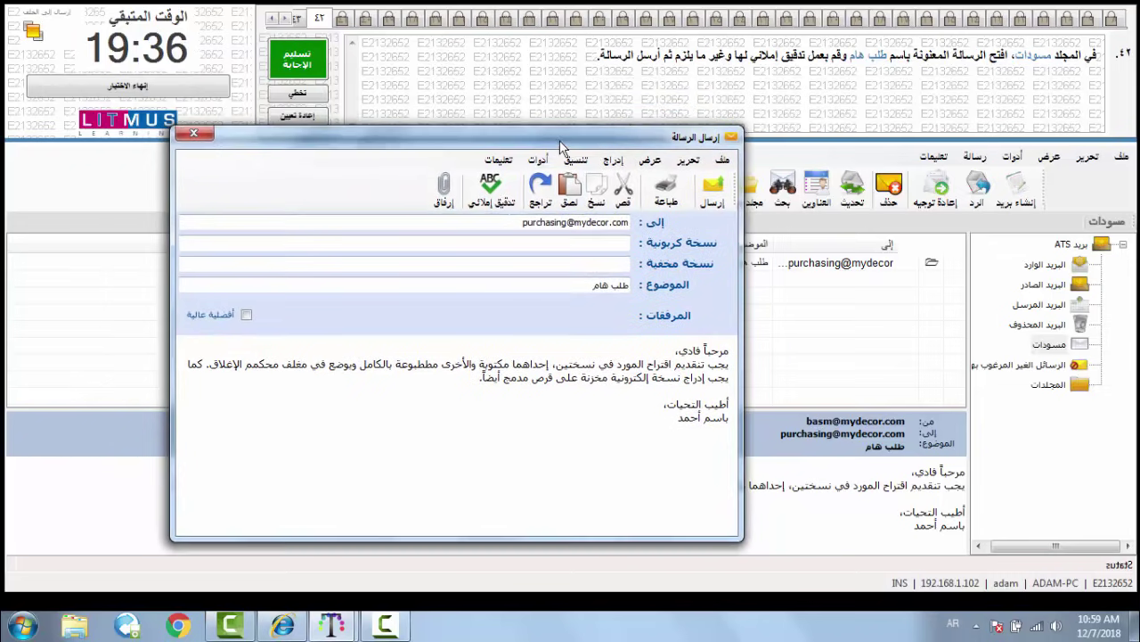
pyautogui.click(492, 197)
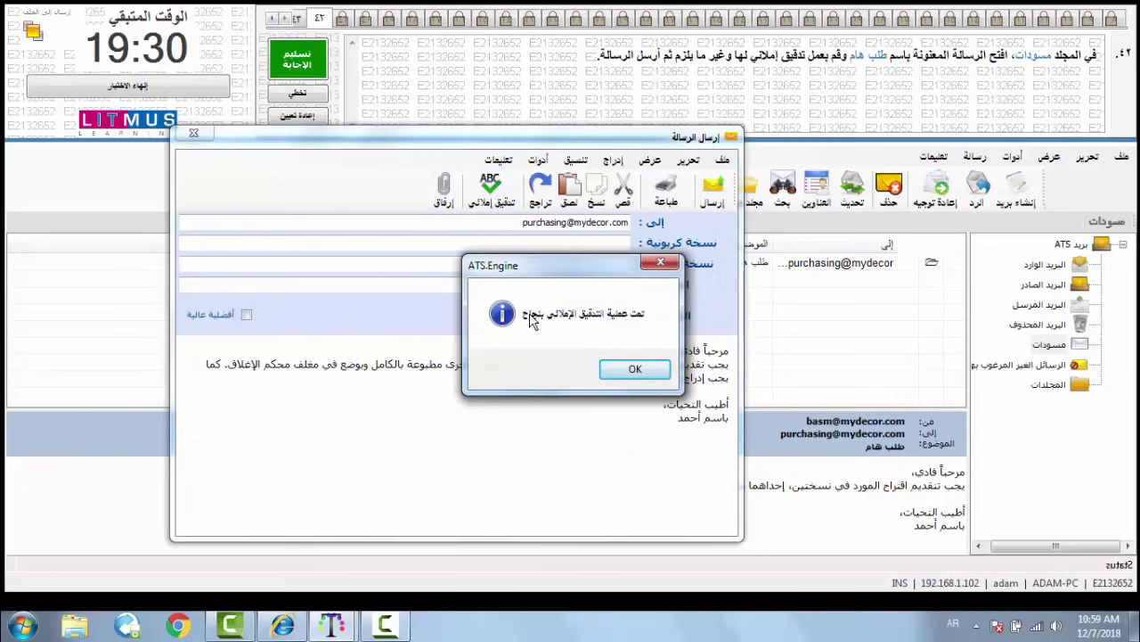
pyautogui.click(633, 372)
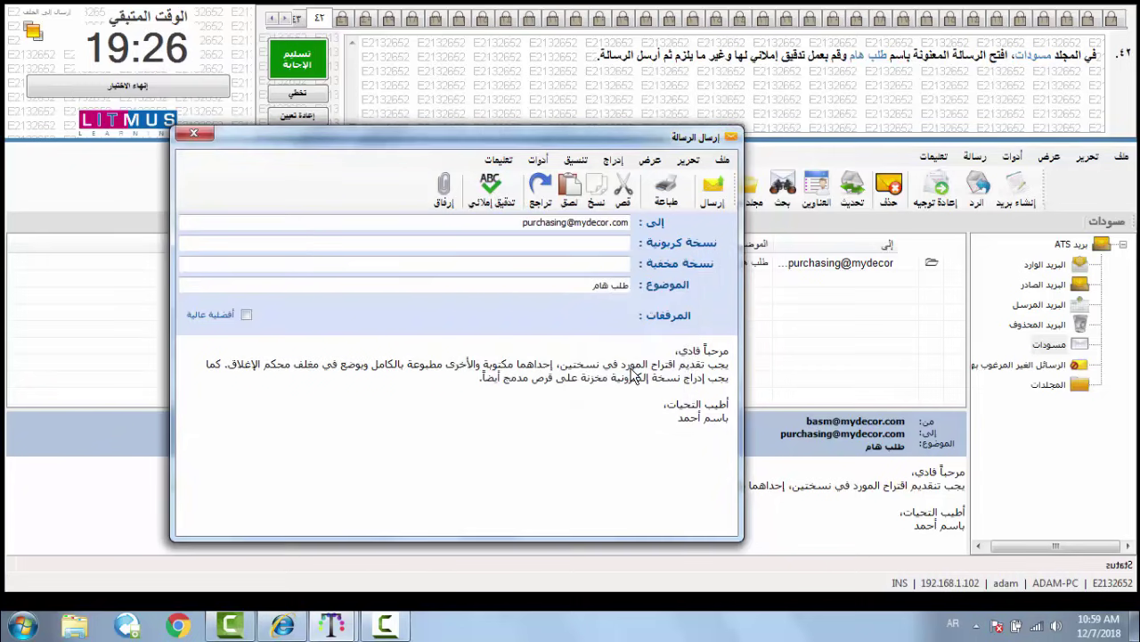
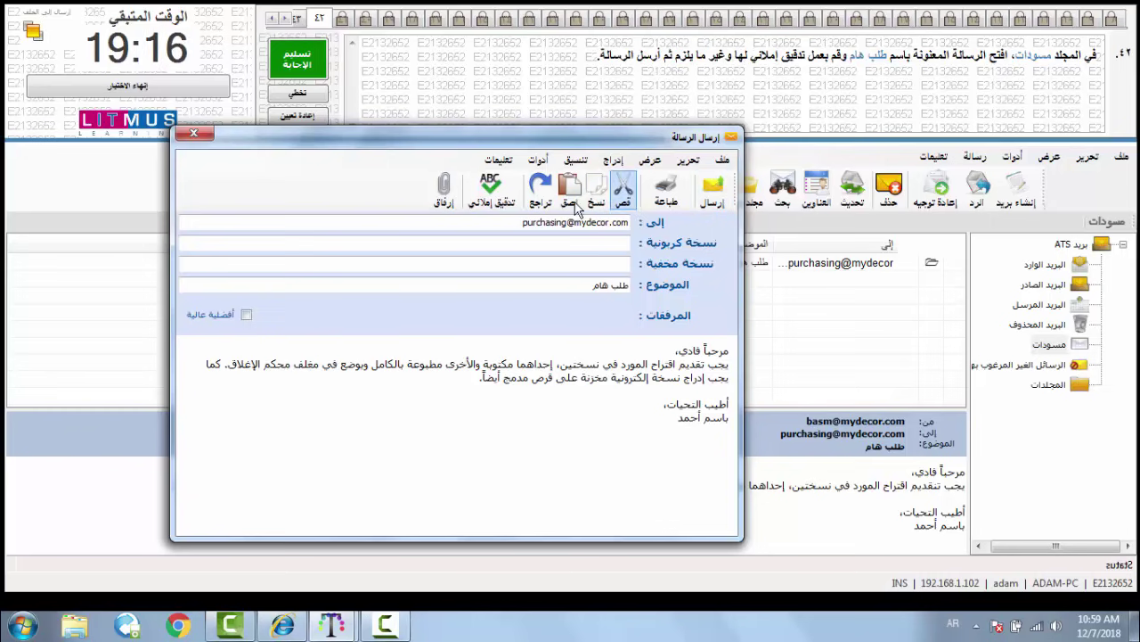
# - Send the corrected 'طلب هام' draft and submit the answer to question 42
pyautogui.click(716, 201)
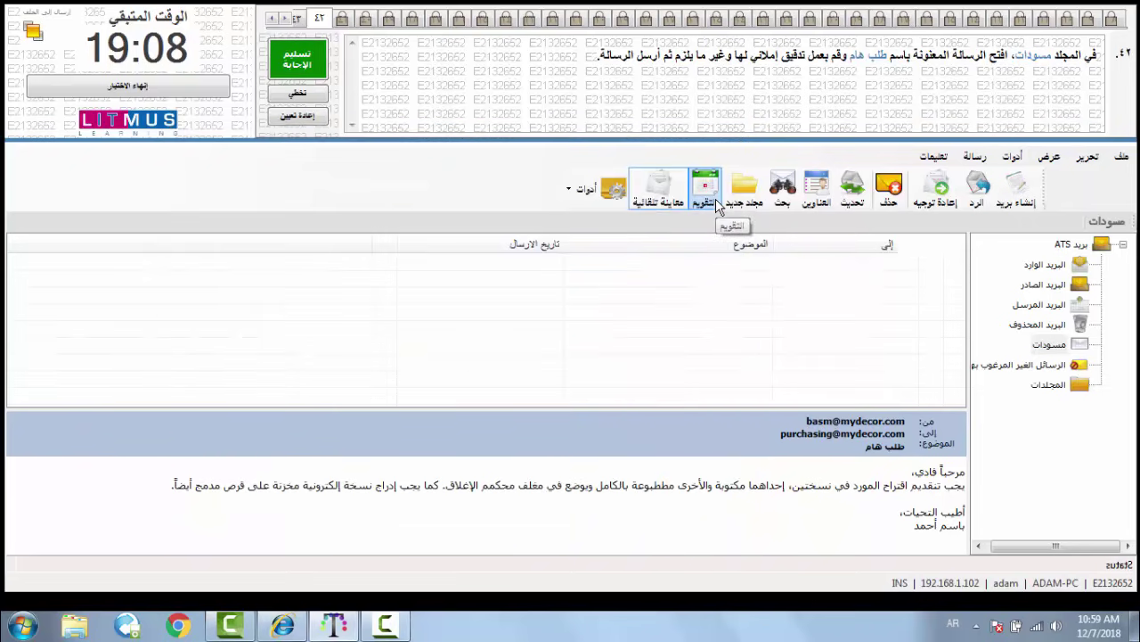
pyautogui.click(294, 63)
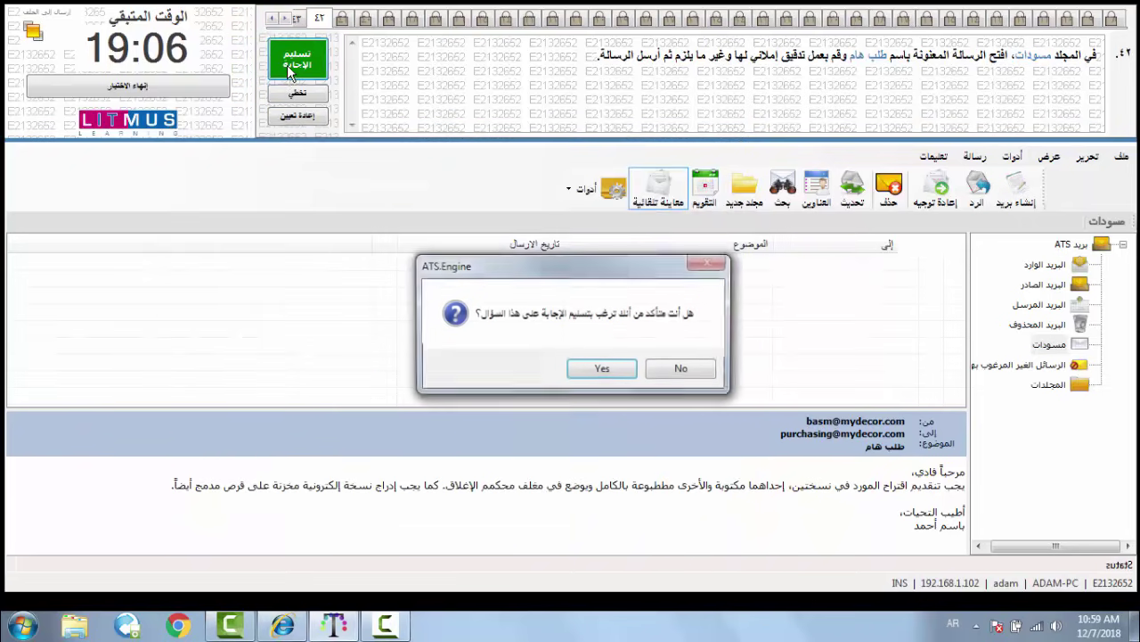
pyautogui.click(599, 370)
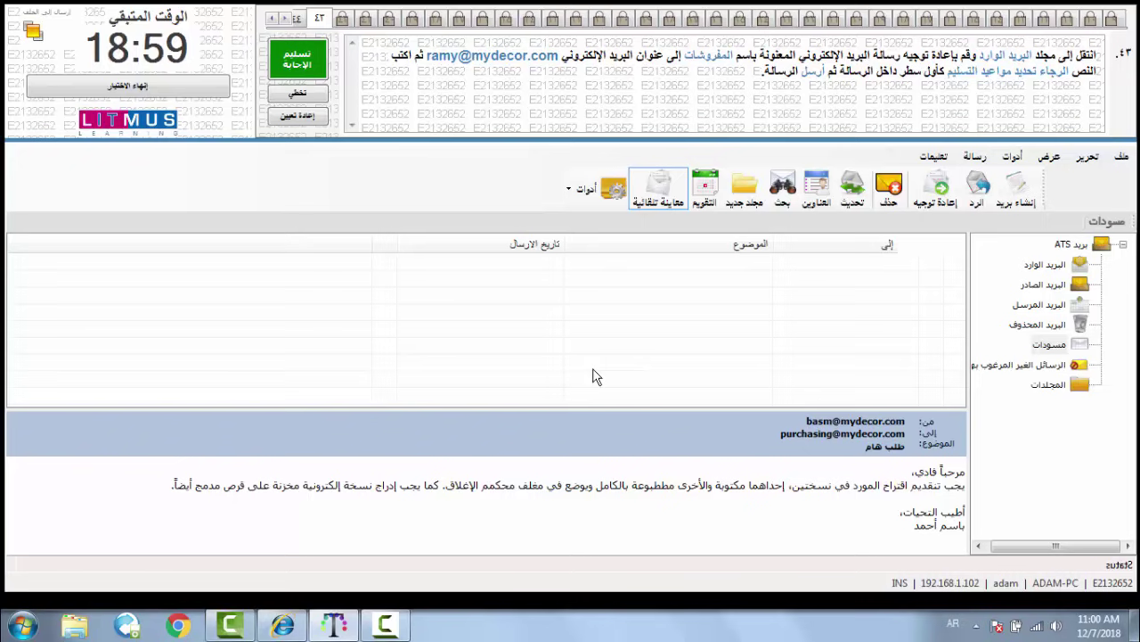
# - Open the المفروشات message from the Inbox in its own window and start forwarding it
pyautogui.click(1049, 266)
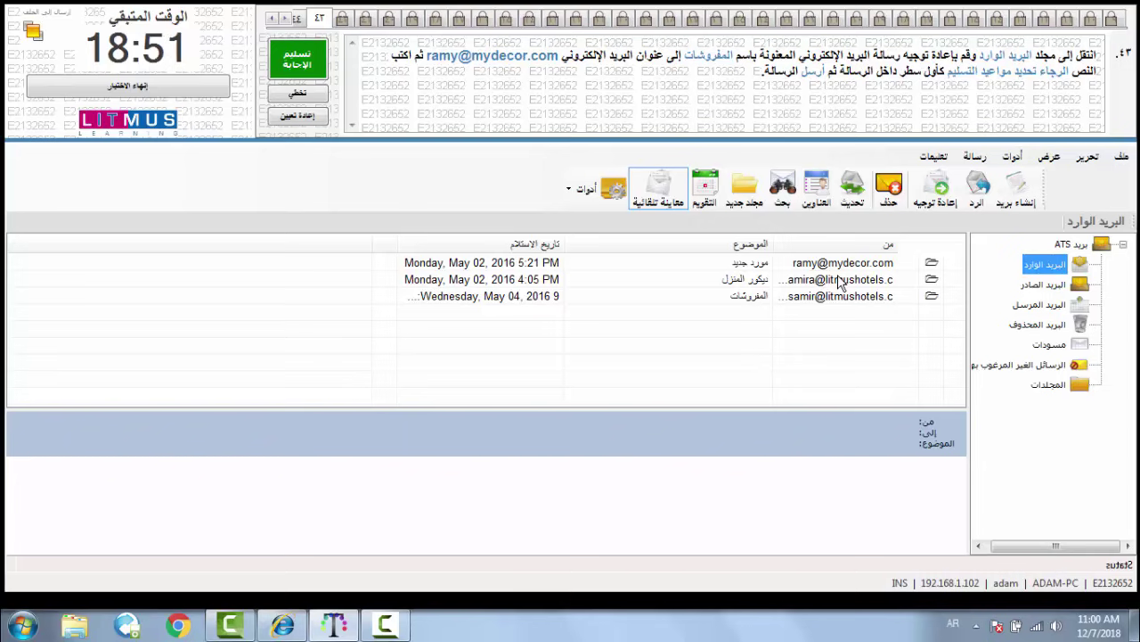
pyautogui.click(763, 297)
pyautogui.doubleClick(764, 298)
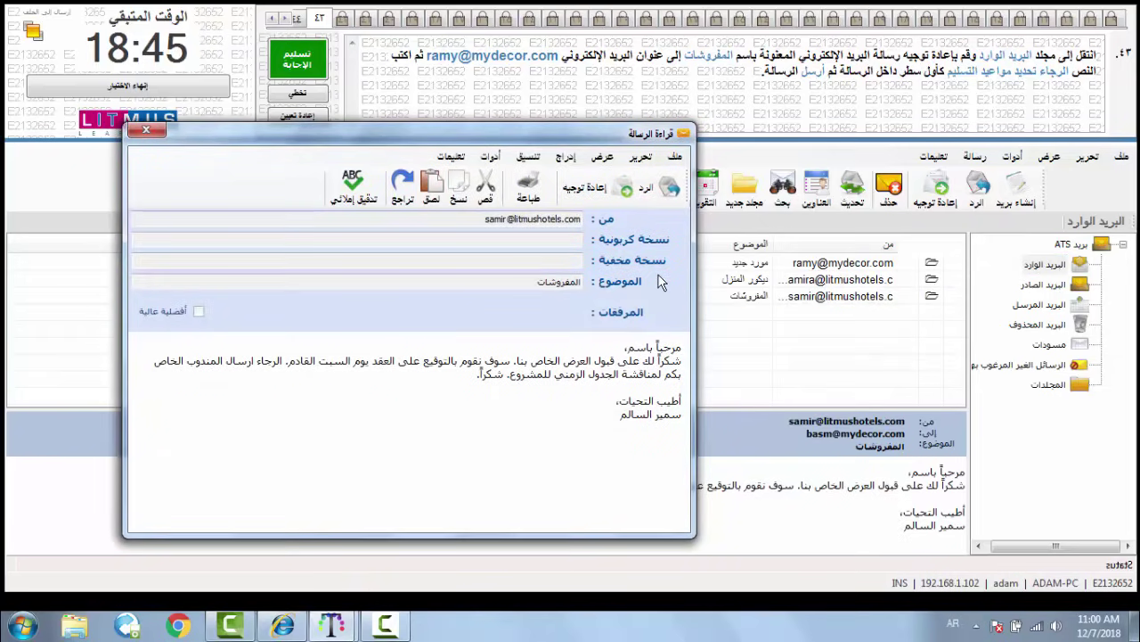
pyautogui.click(584, 192)
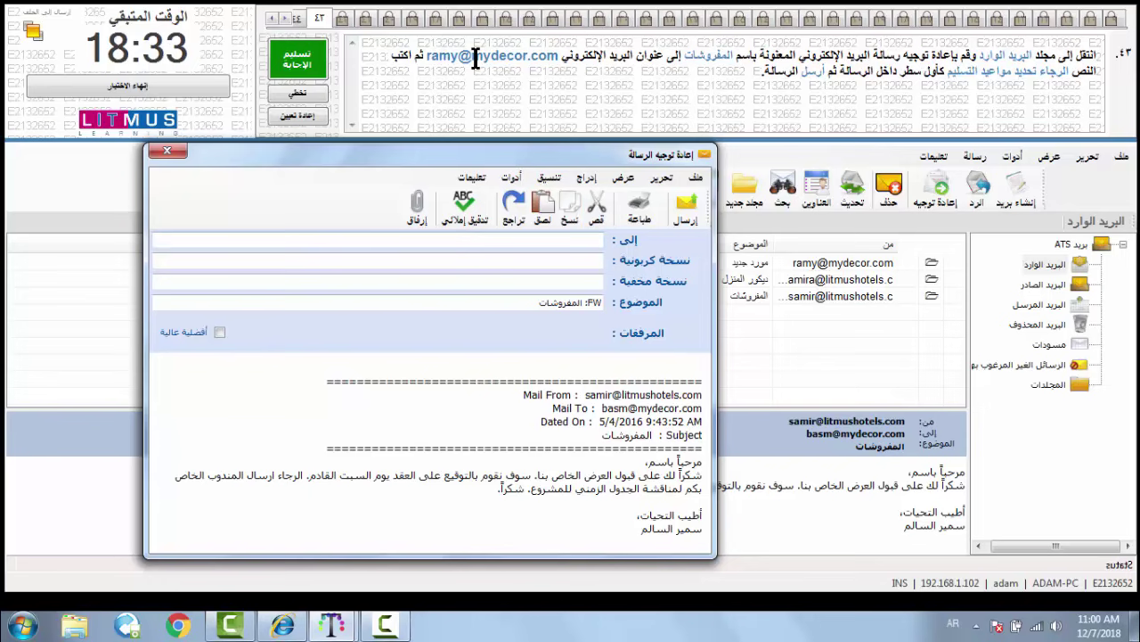
# - Address the forward to the requested recipient's e-mail address
pyautogui.click(559, 238)
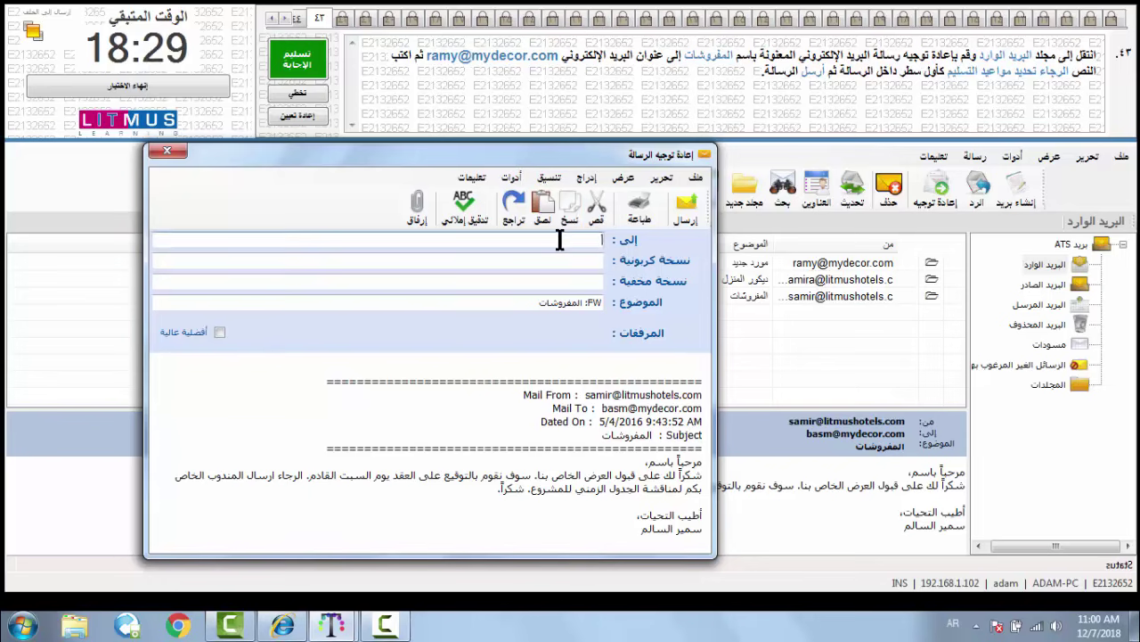
pyautogui.hotkey('alt', 'shift')
# - Add the line 'الرجاء تحديد مواعيد التسليم' at the top of the forward's body
pyautogui.click(701, 461)
pyautogui.press('Return')
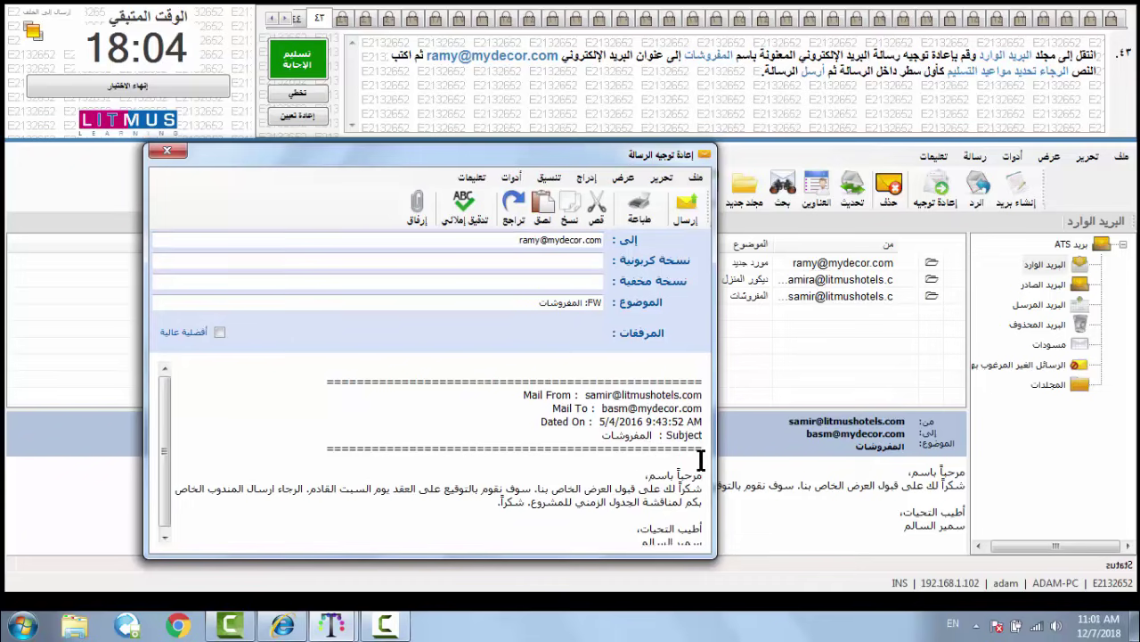
pyautogui.write('hgv[hx')
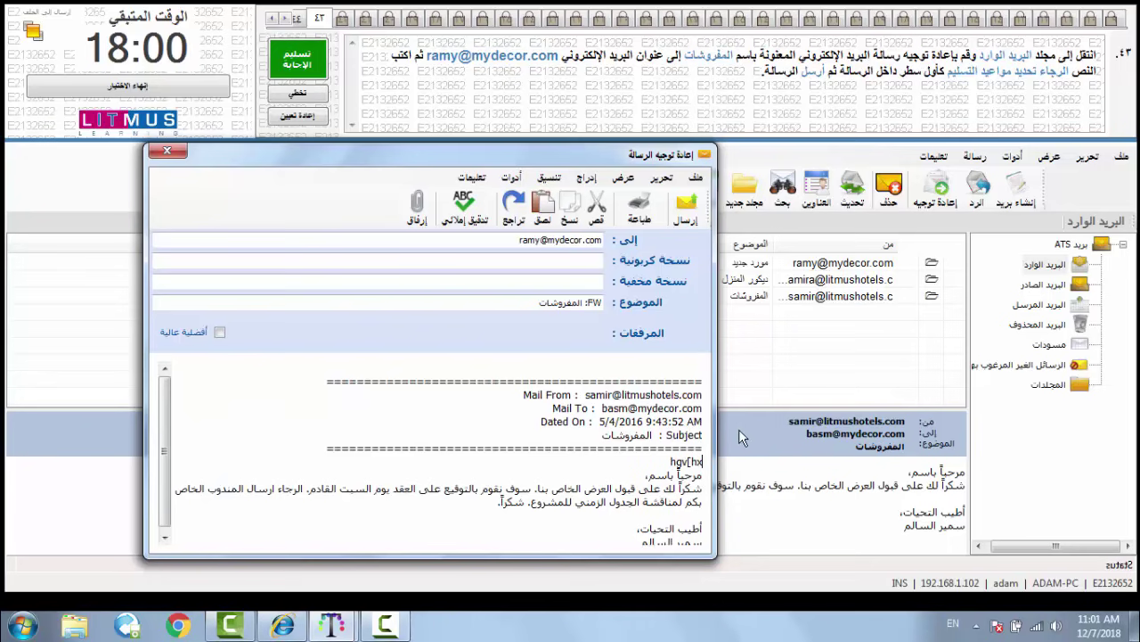
pyautogui.write(' jp]d')
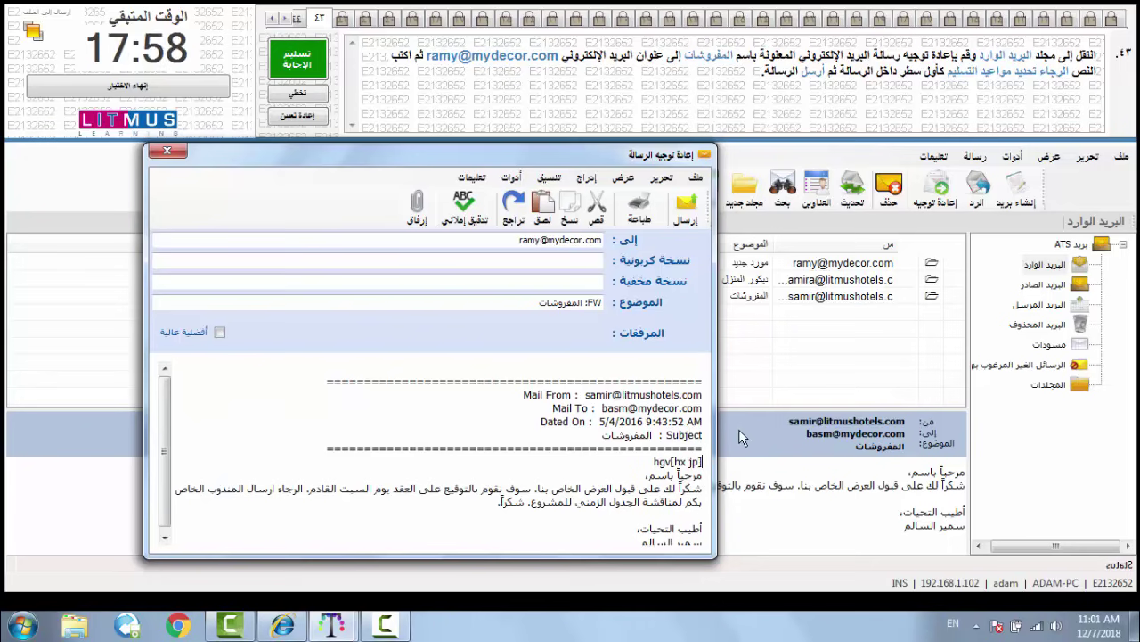
pyautogui.write('] l')
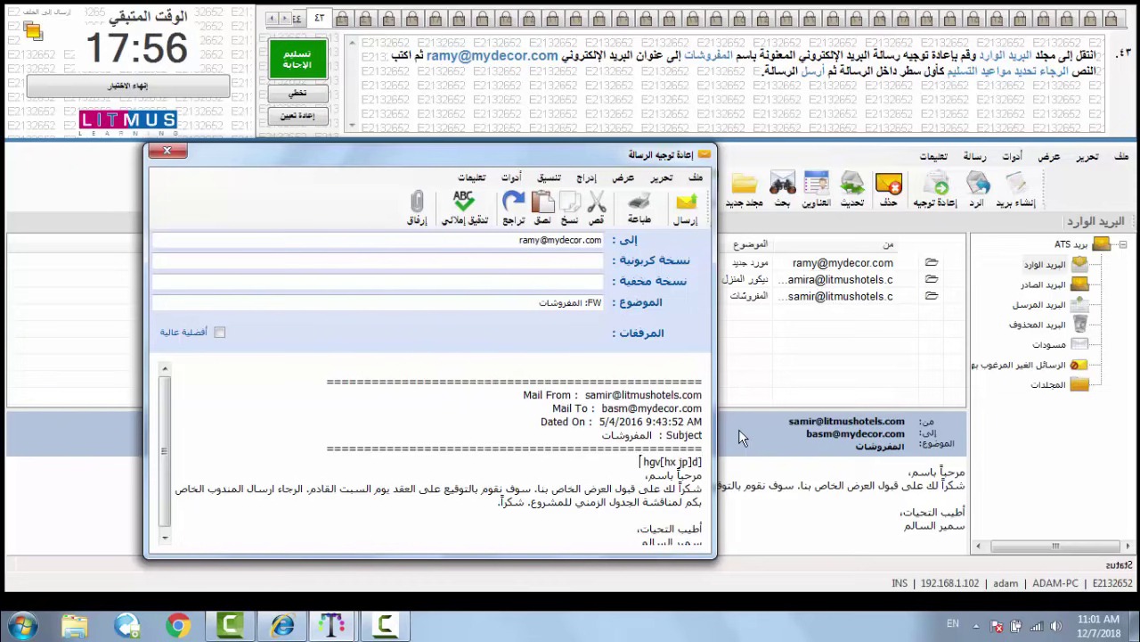
pyautogui.write(',h')
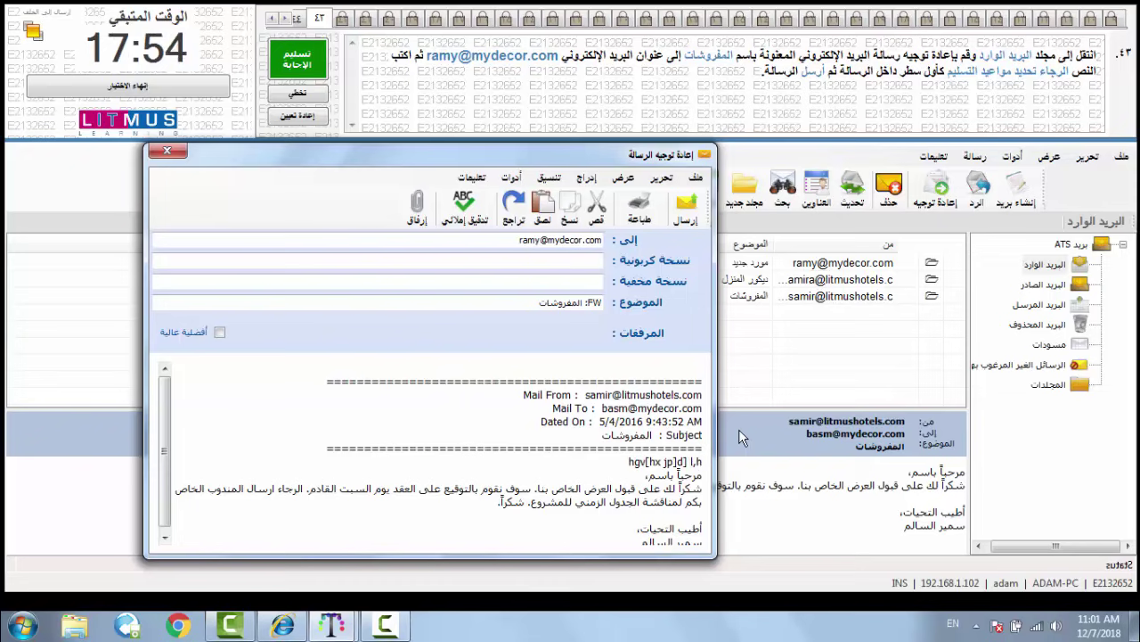
pyautogui.write('ud]')
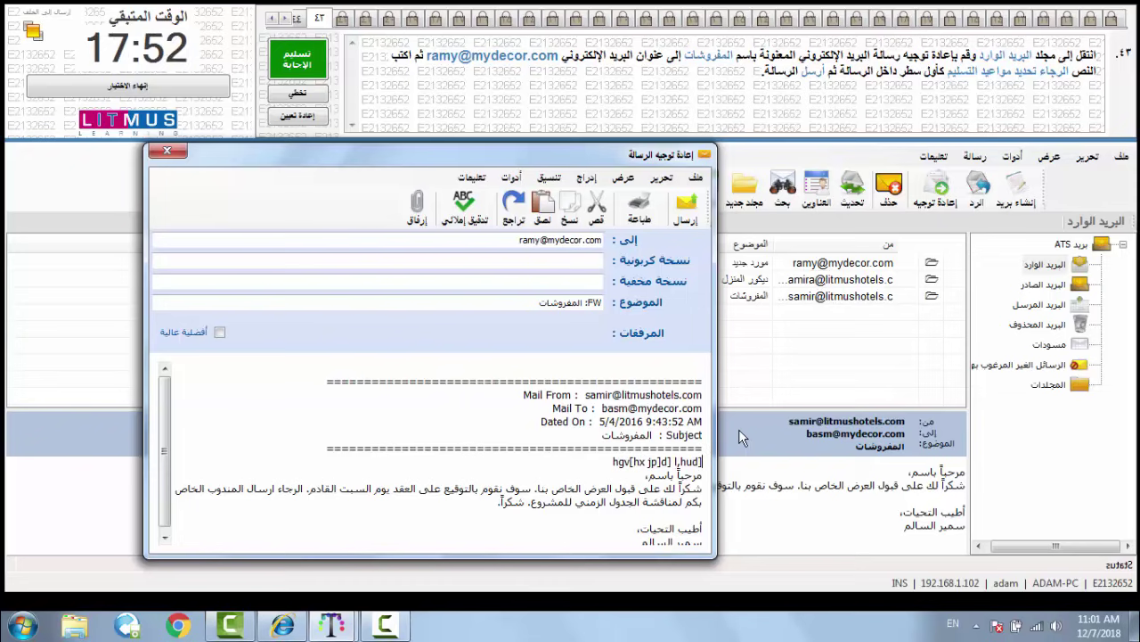
pyautogui.write(' h')
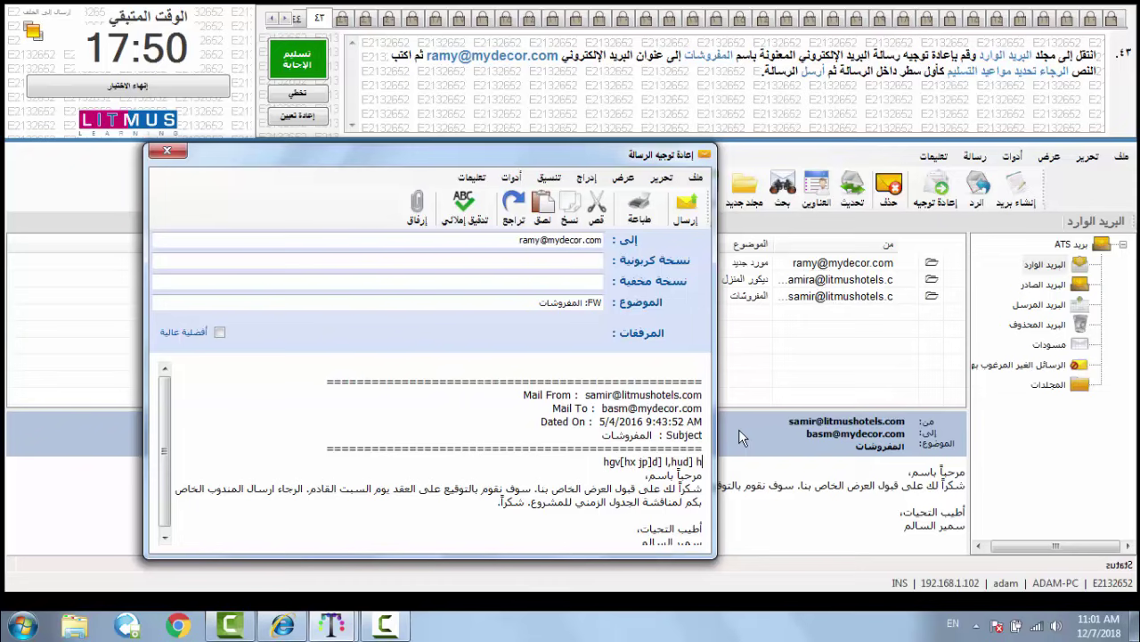
pyautogui.press('BackSpace')
pyautogui.press('BackSpace')
pyautogui.press('BackSpace')
pyautogui.press('BackSpace')
pyautogui.press('BackSpace')
pyautogui.press('BackSpace')
pyautogui.press('BackSpace')
pyautogui.press('BackSpace')
pyautogui.press('BackSpace')
pyautogui.press('BackSpace')
pyautogui.press('BackSpace')
pyautogui.press('BackSpace')
pyautogui.press('BackSpace')
pyautogui.press('BackSpace')
pyautogui.press('BackSpace')
pyautogui.press('BackSpace')
pyautogui.press('BackSpace')
pyautogui.press('BackSpace')
pyautogui.press('BackSpace')
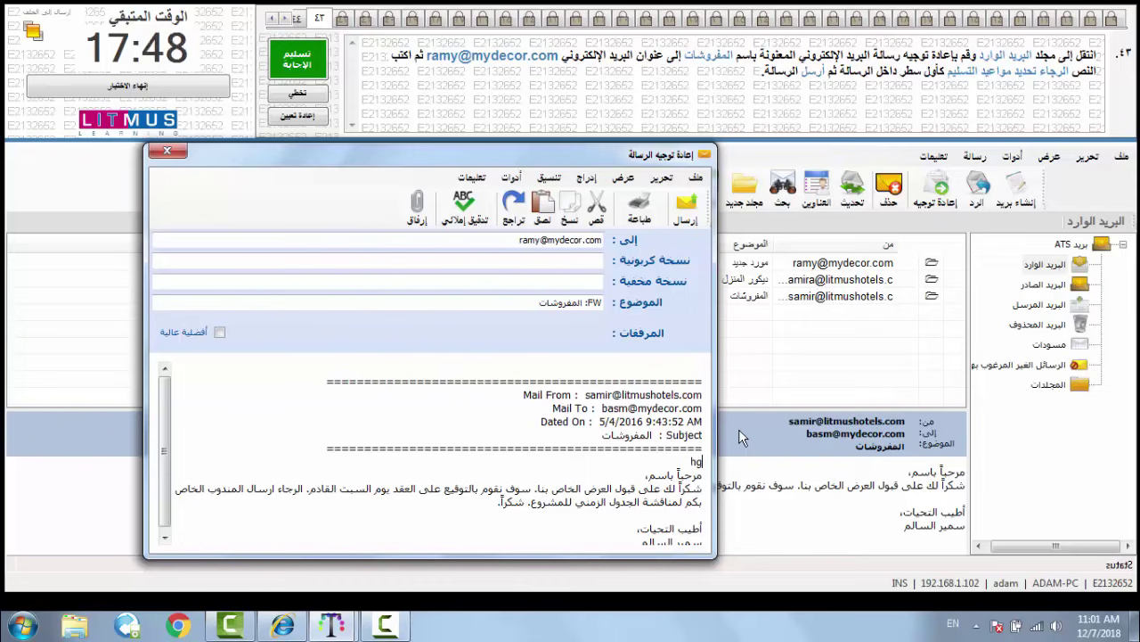
pyautogui.press('BackSpace')
pyautogui.press('BackSpace')
pyautogui.hotkey('alt', 'shift')
pyautogui.write('الرجاء تحديد')
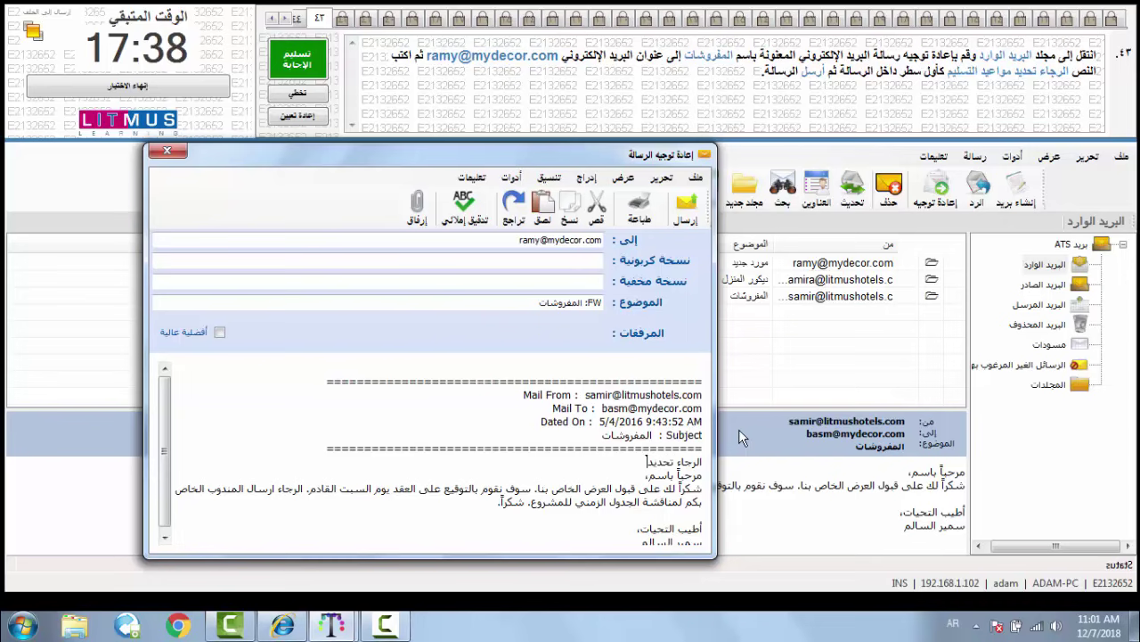
pyautogui.write(' مواعيد')
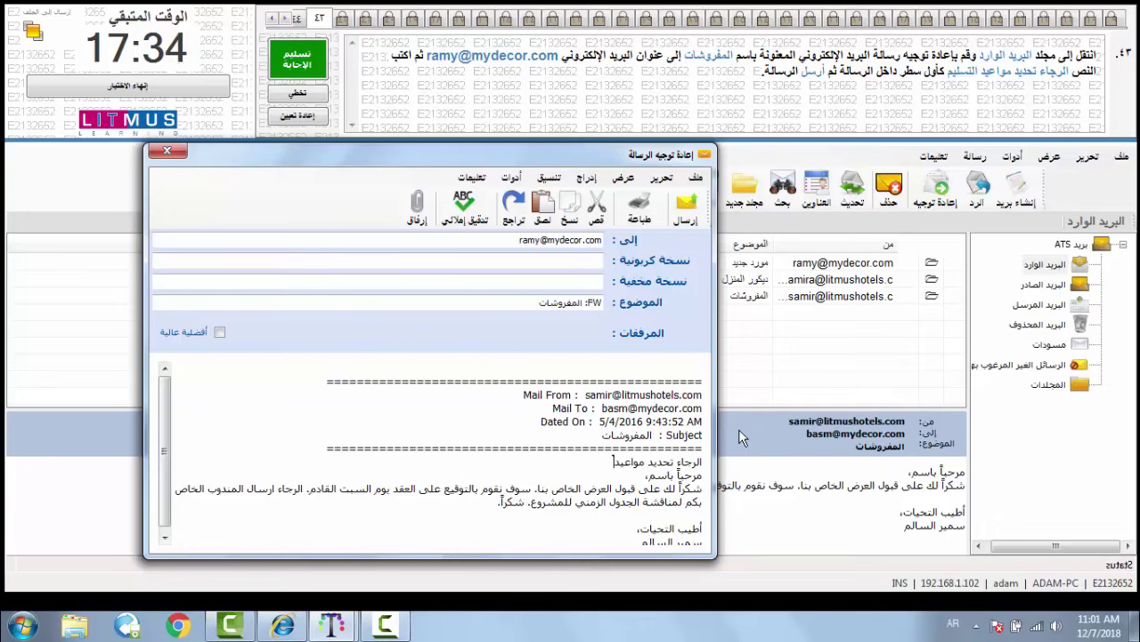
pyautogui.write(' التسليم')
# - Send the forward and submit the answer to question 43
pyautogui.click(685, 206)
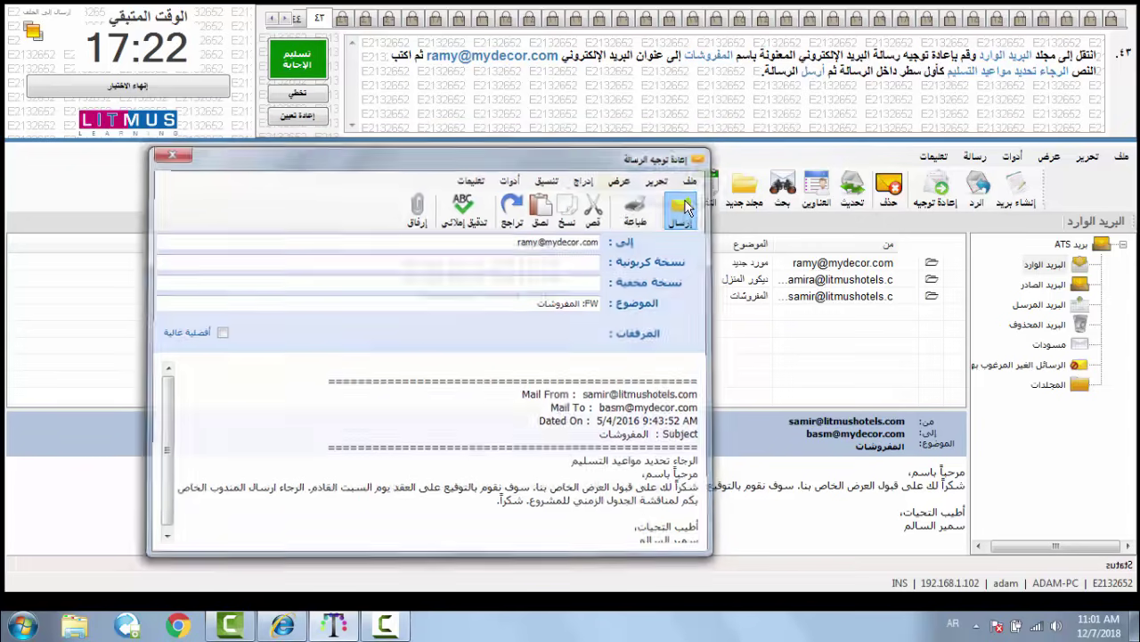
pyautogui.click(303, 59)
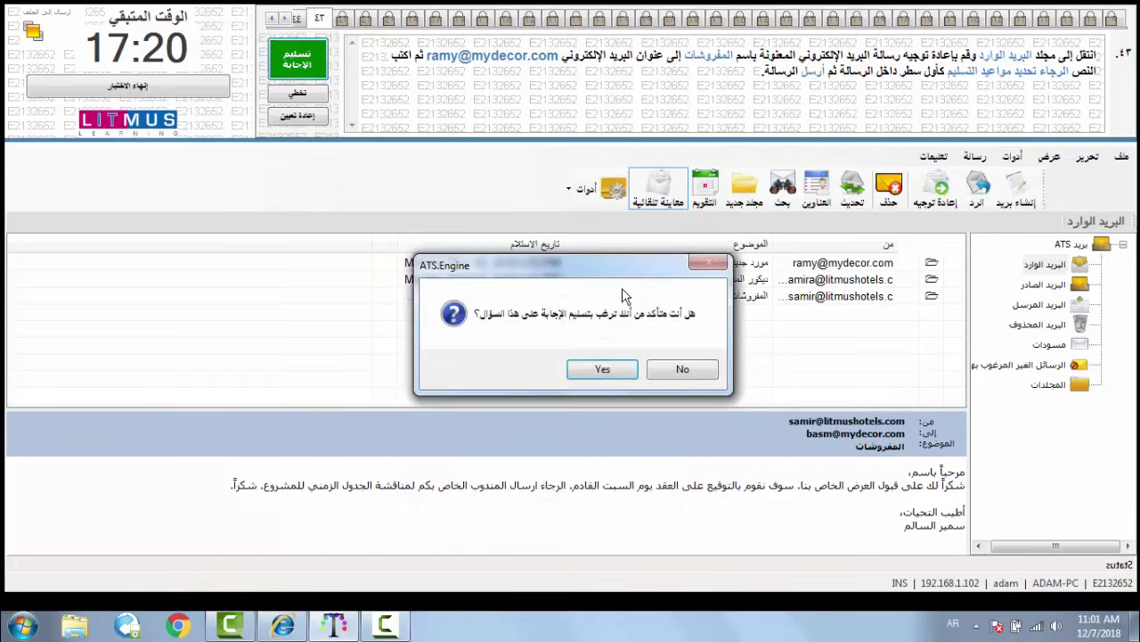
pyautogui.click(602, 369)
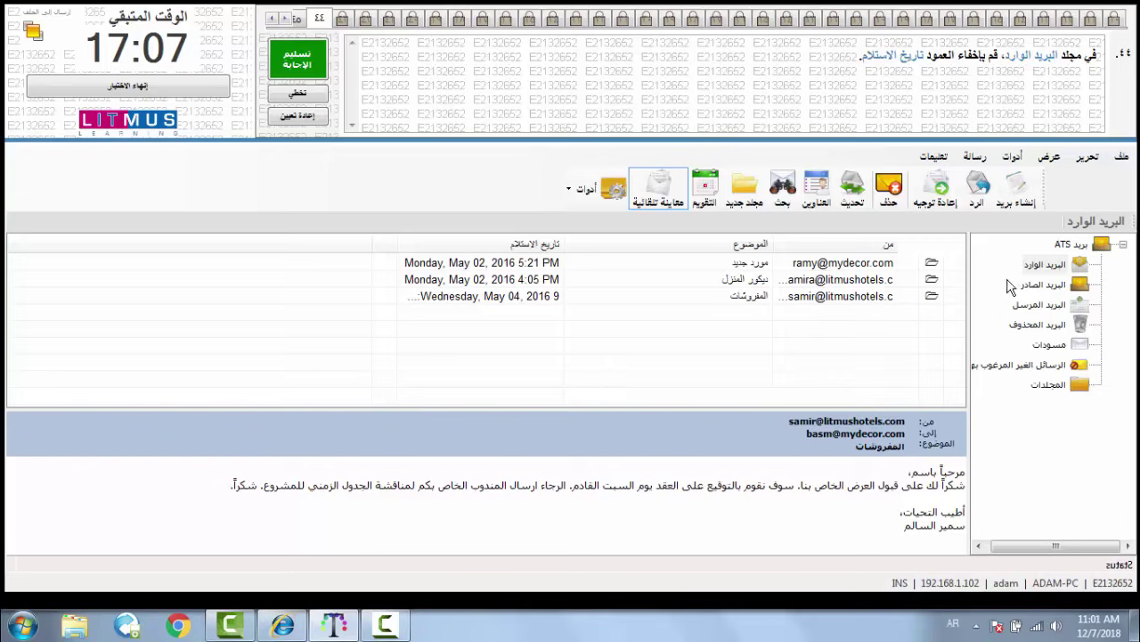
# - Remove the تاريخ الاستلام column from the Inbox list and submit the answer
pyautogui.click(1047, 265)
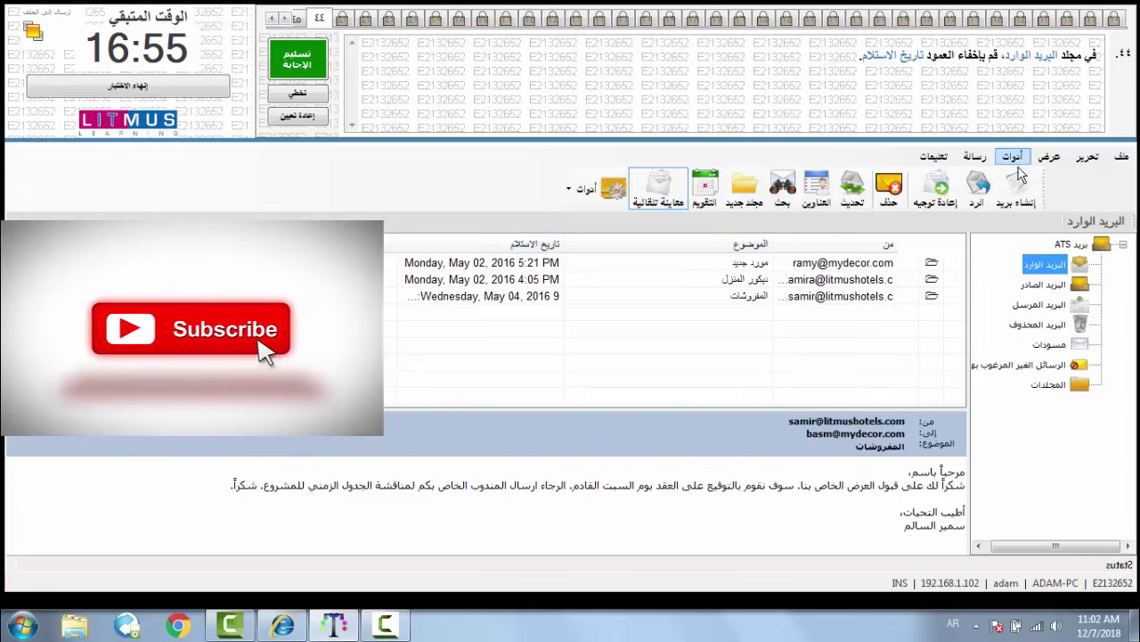
pyautogui.click(1046, 158)
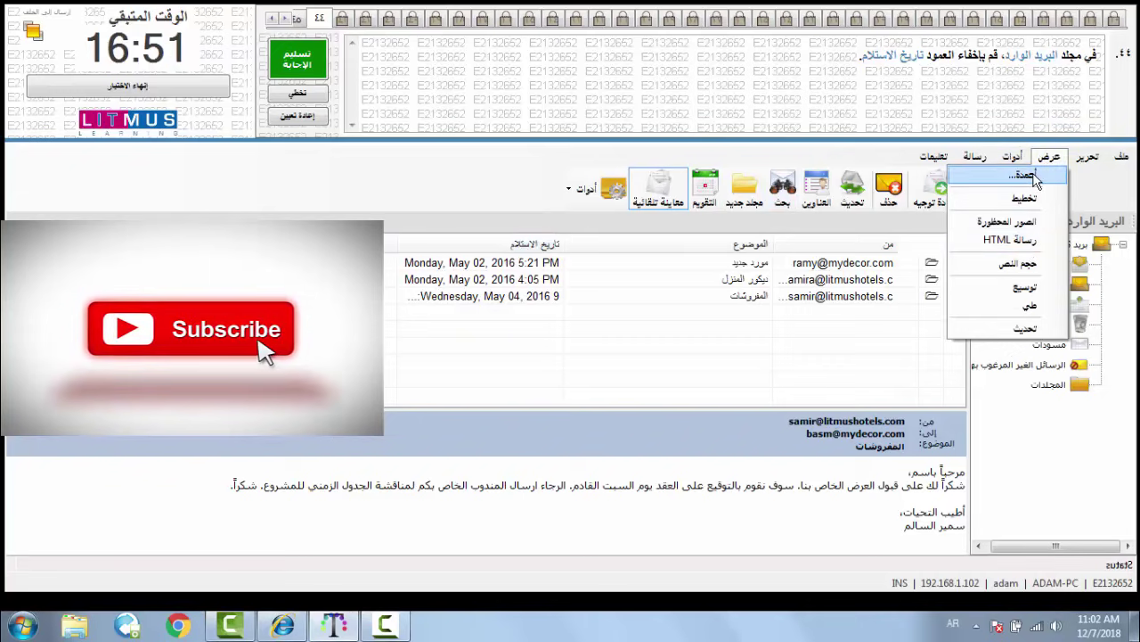
pyautogui.click(1023, 175)
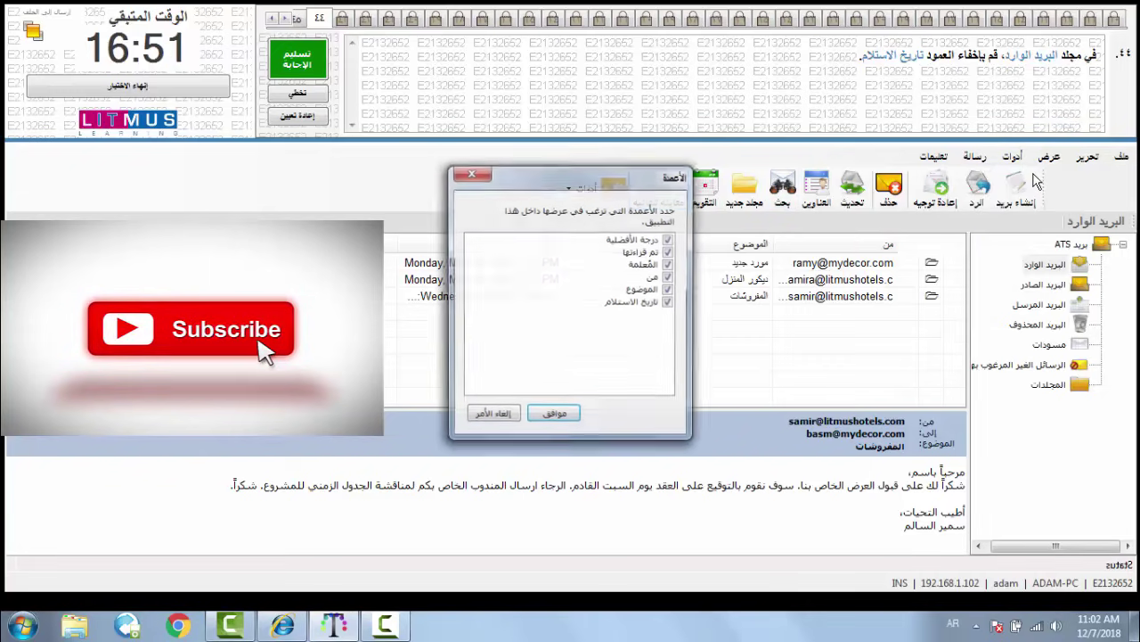
pyautogui.click(668, 303)
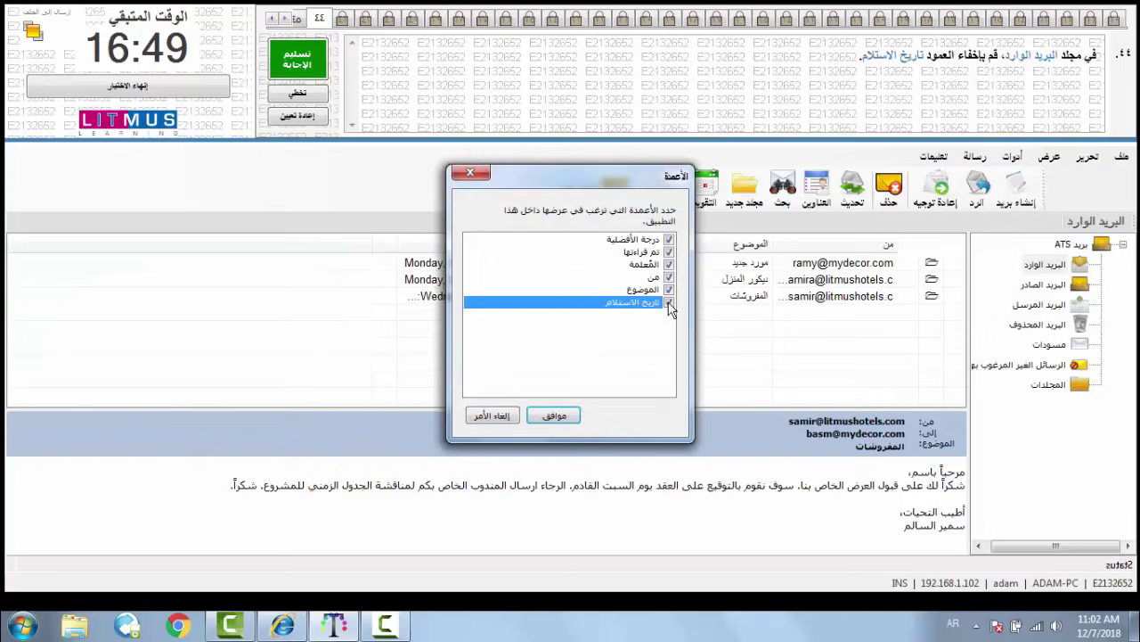
pyautogui.click(541, 414)
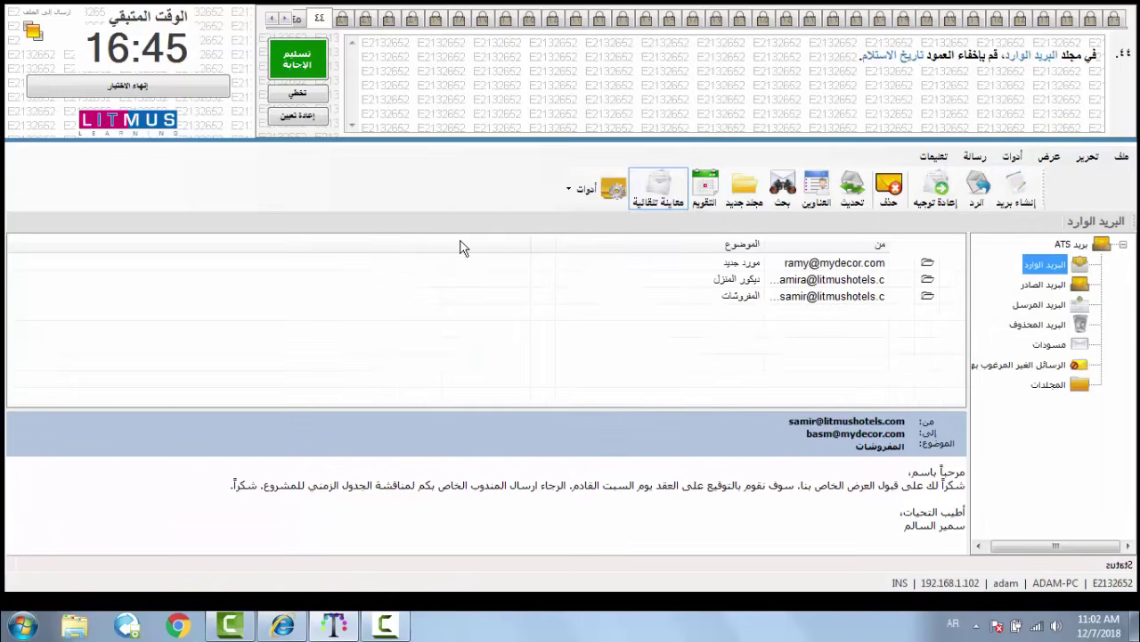
pyautogui.click(316, 59)
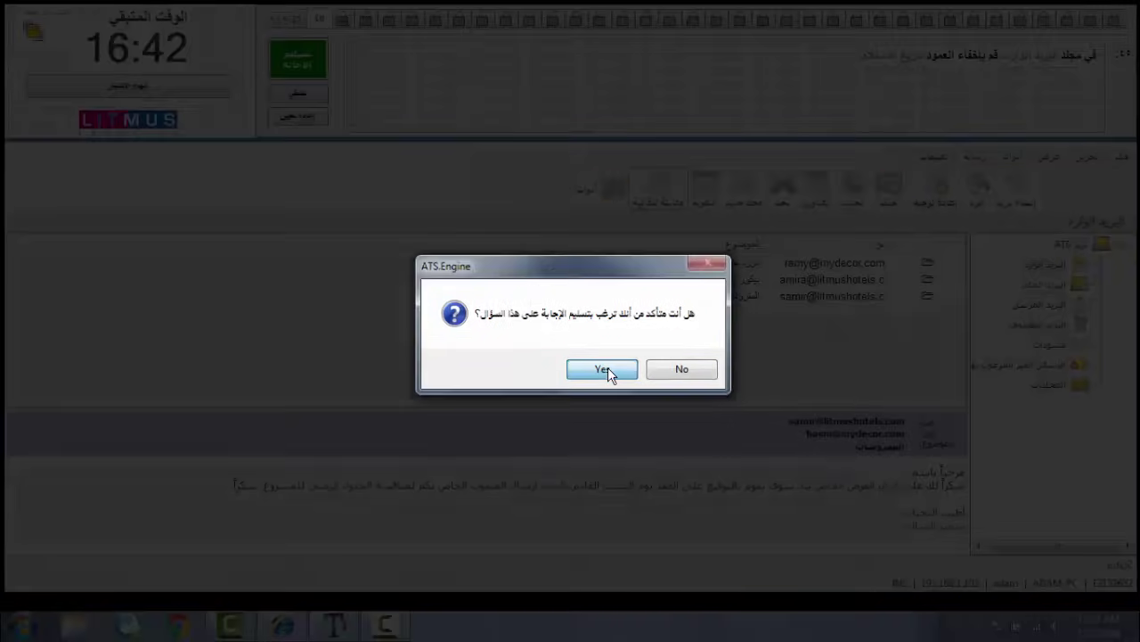
pyautogui.click(606, 368)
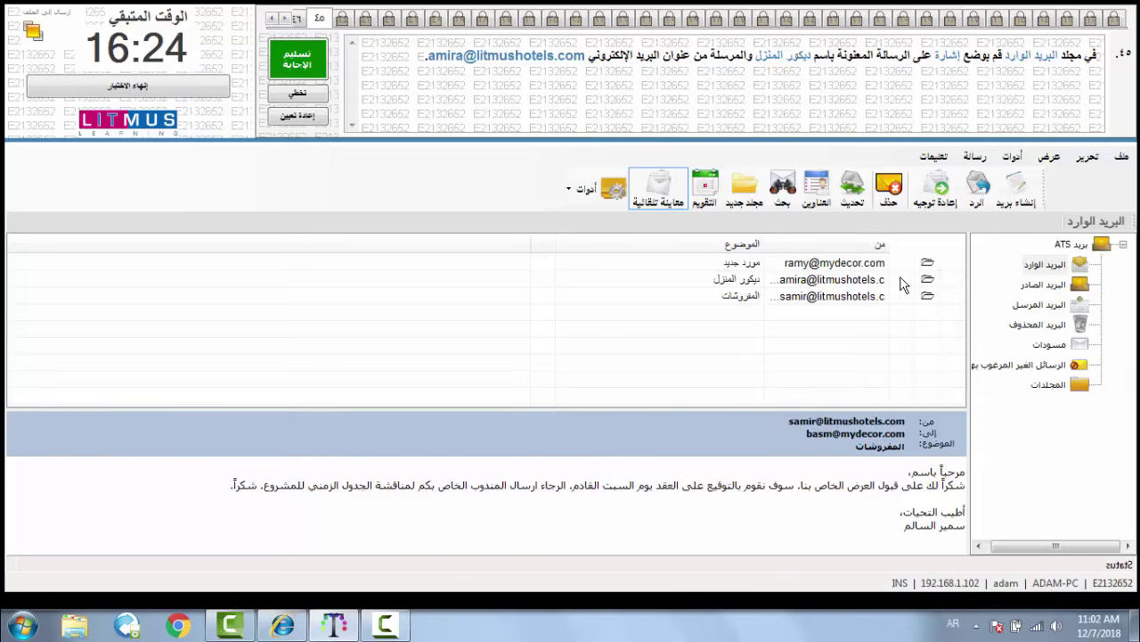
# - Set a red flag on the ديكور المنزل message and submit the answer
pyautogui.click(902, 281)
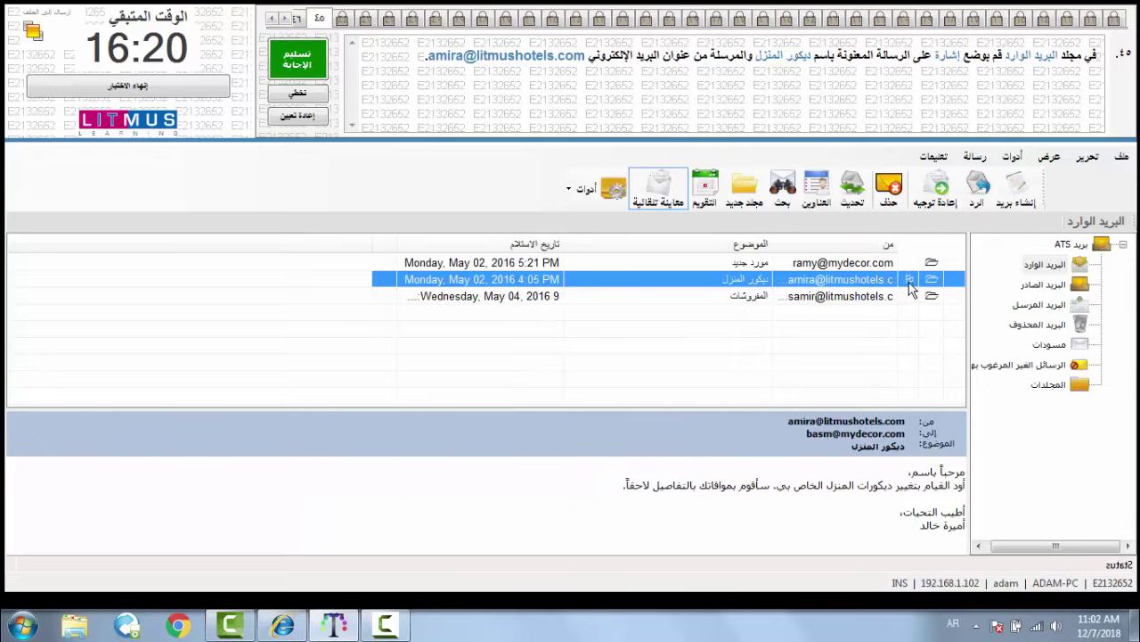
pyautogui.click(909, 279)
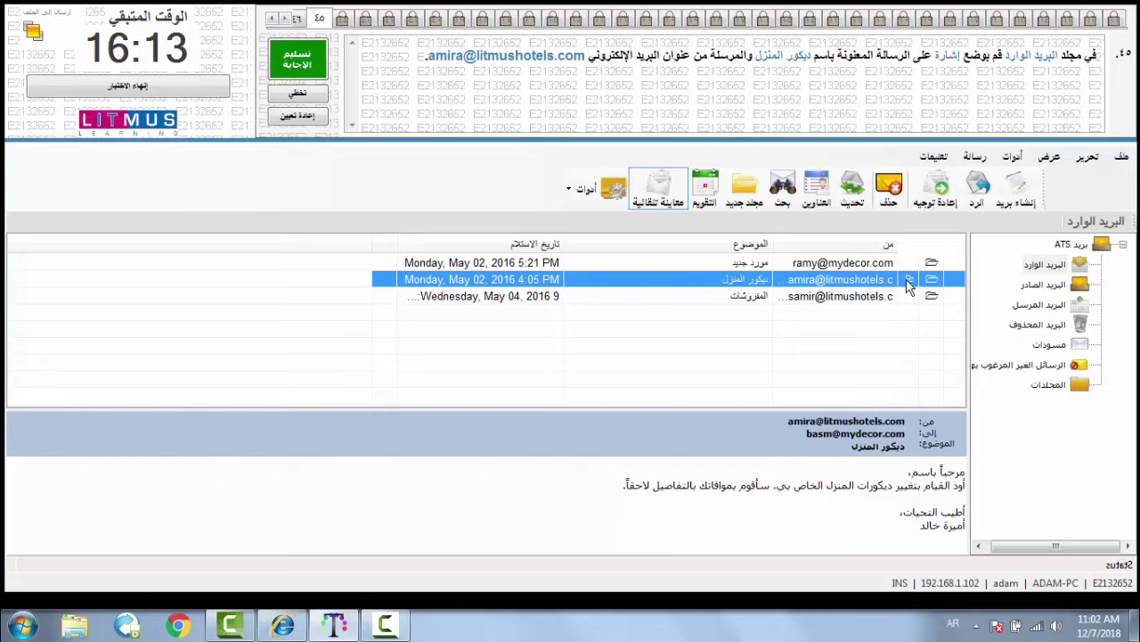
pyautogui.click(908, 281)
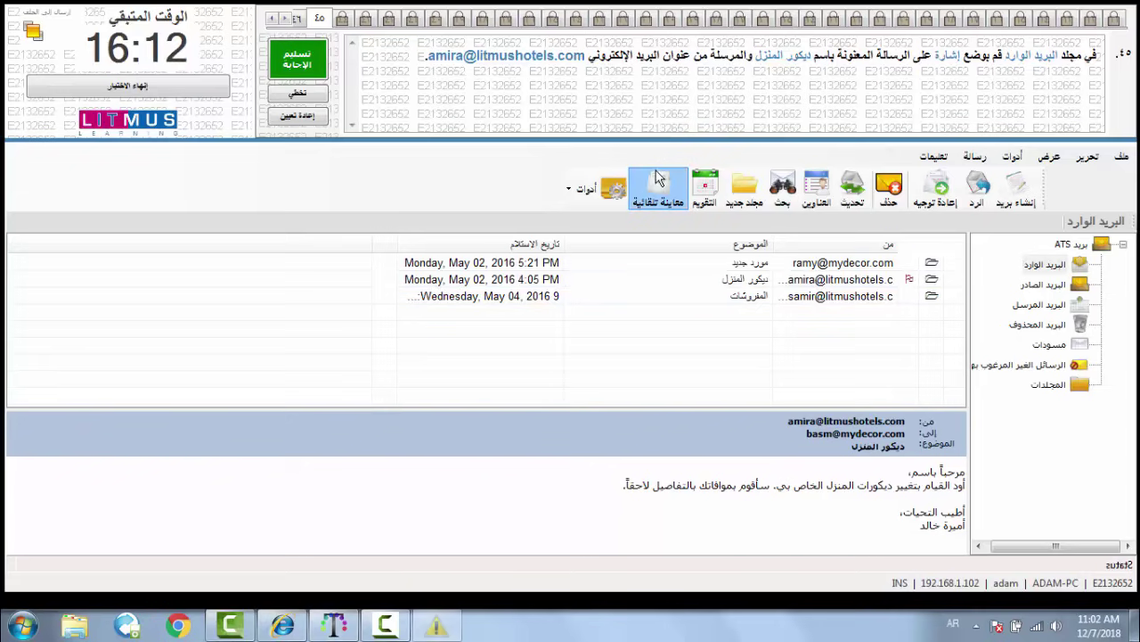
pyautogui.click(304, 58)
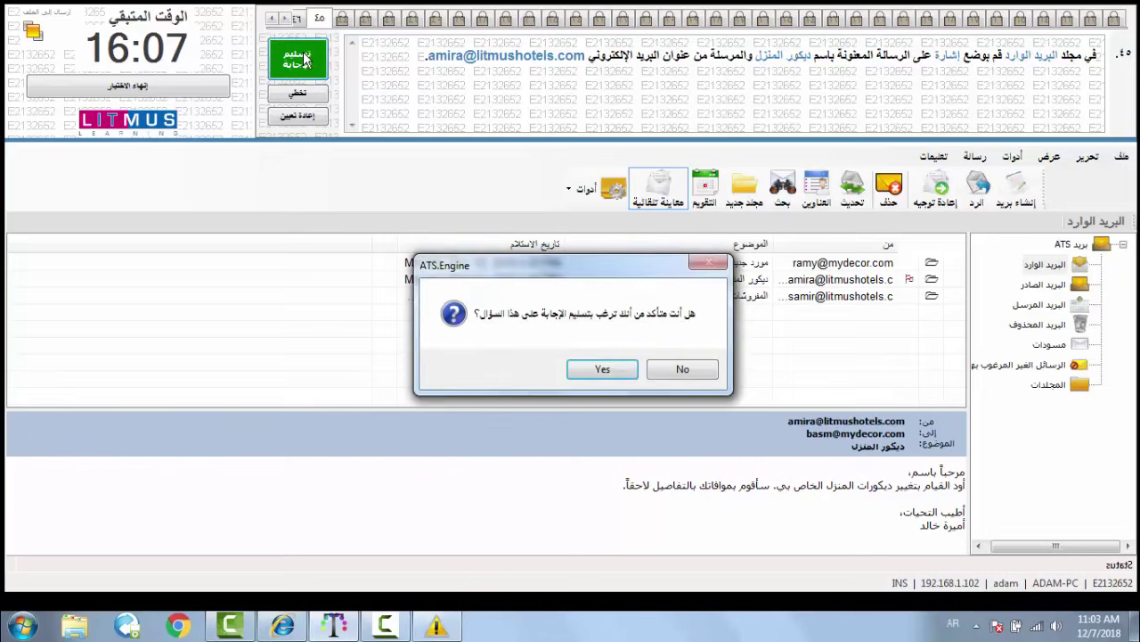
pyautogui.click(603, 370)
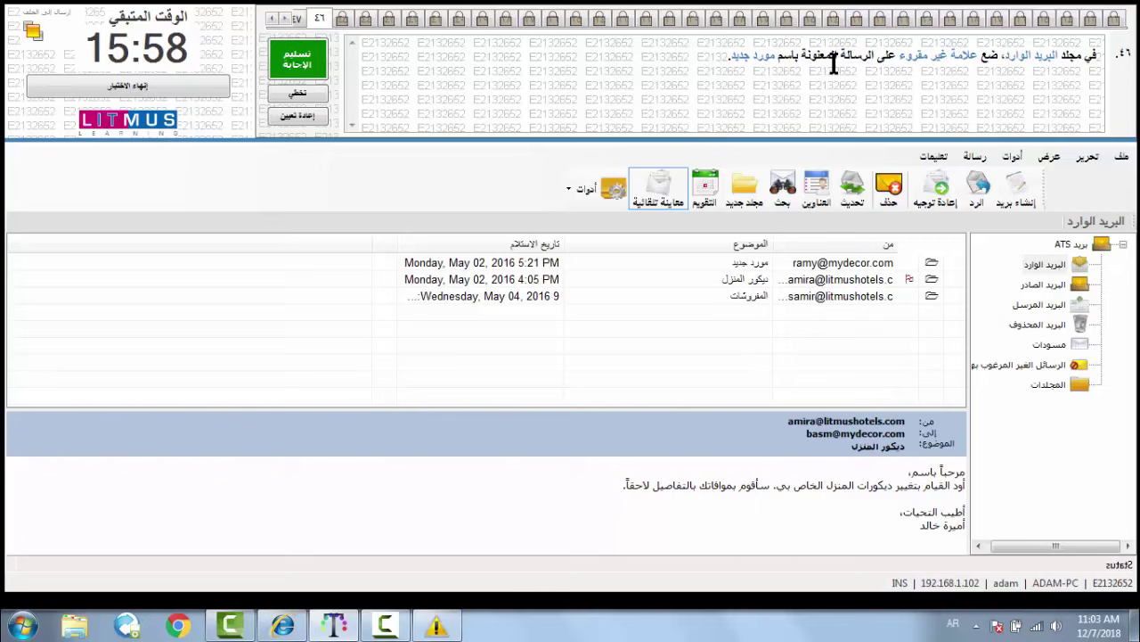
# - Mark the مورد جديد message as unread from the تحرير menu and submit the answer
pyautogui.click(772, 264)
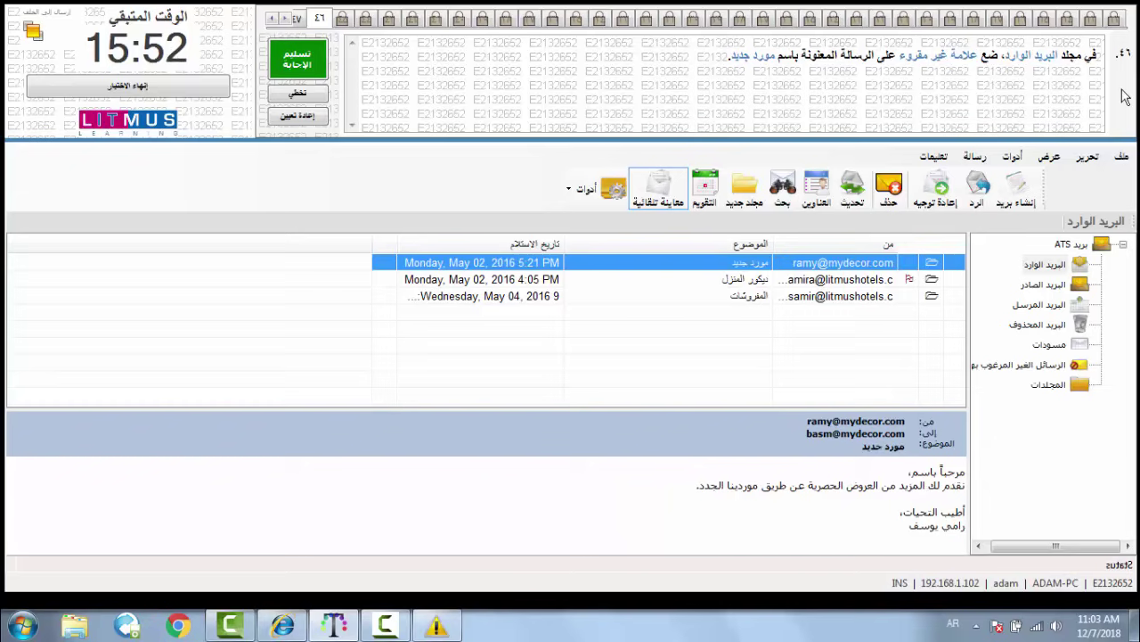
pyautogui.click(1087, 156)
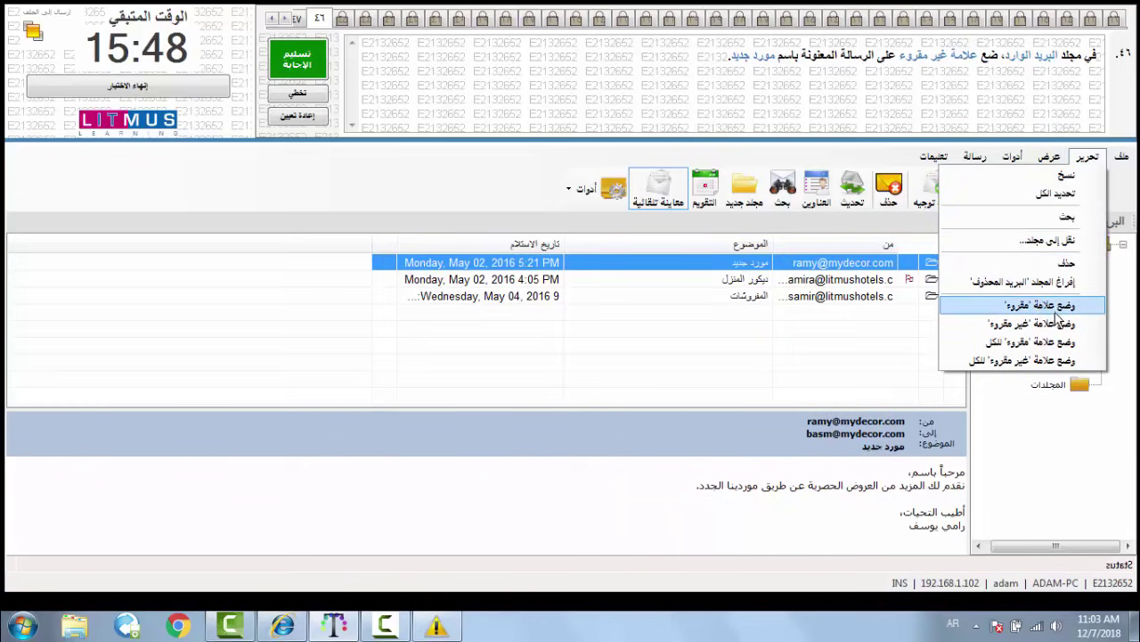
pyautogui.click(1067, 323)
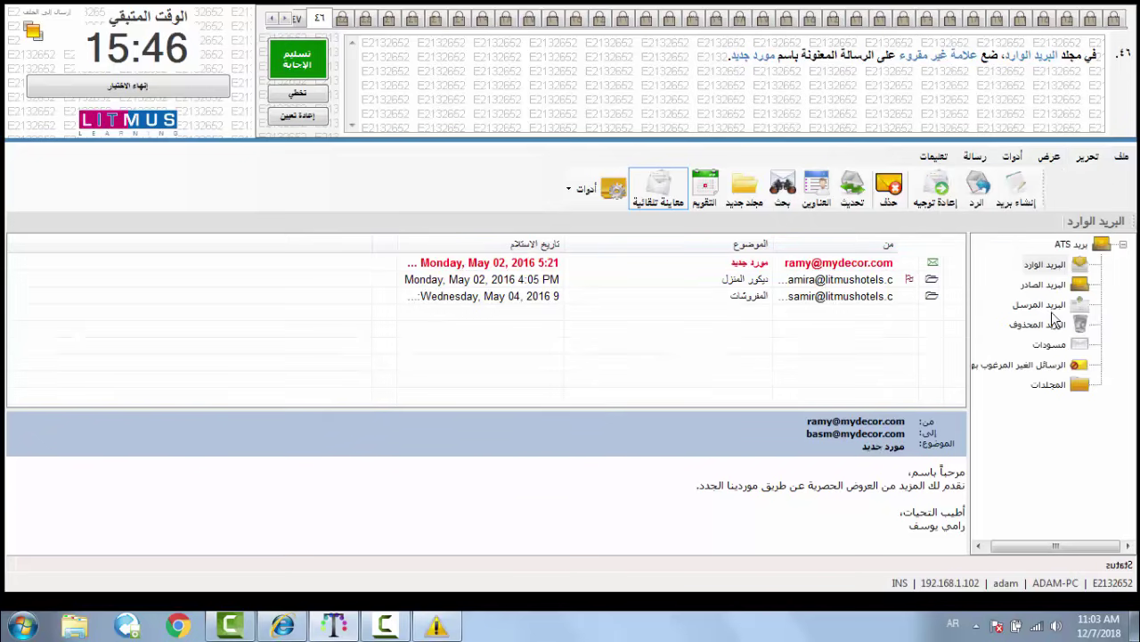
pyautogui.click(303, 63)
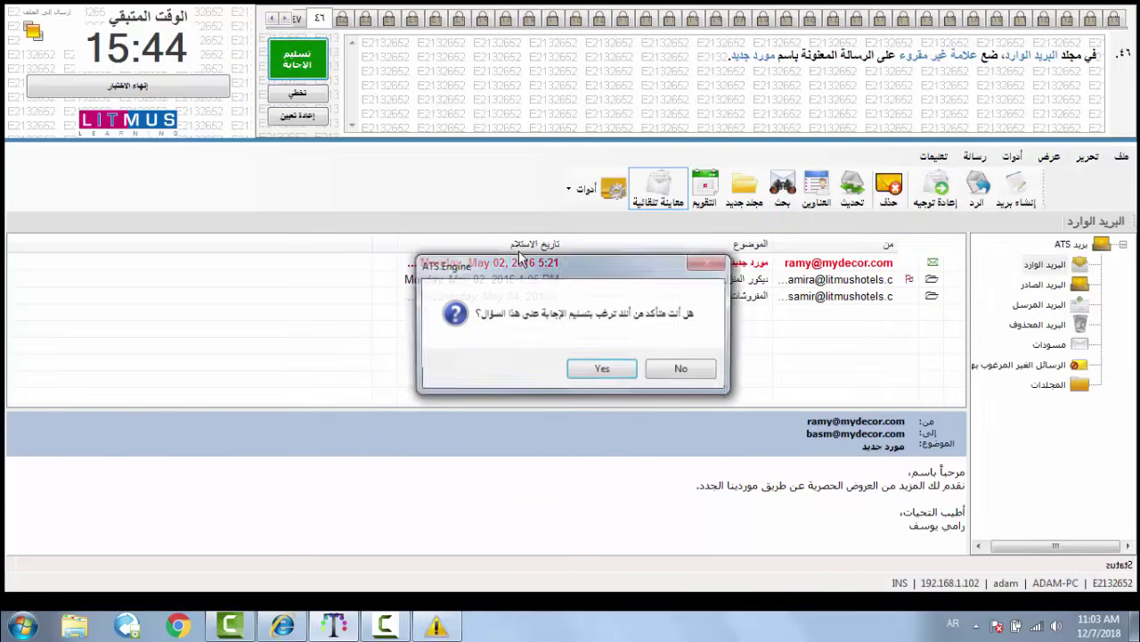
pyautogui.click(613, 367)
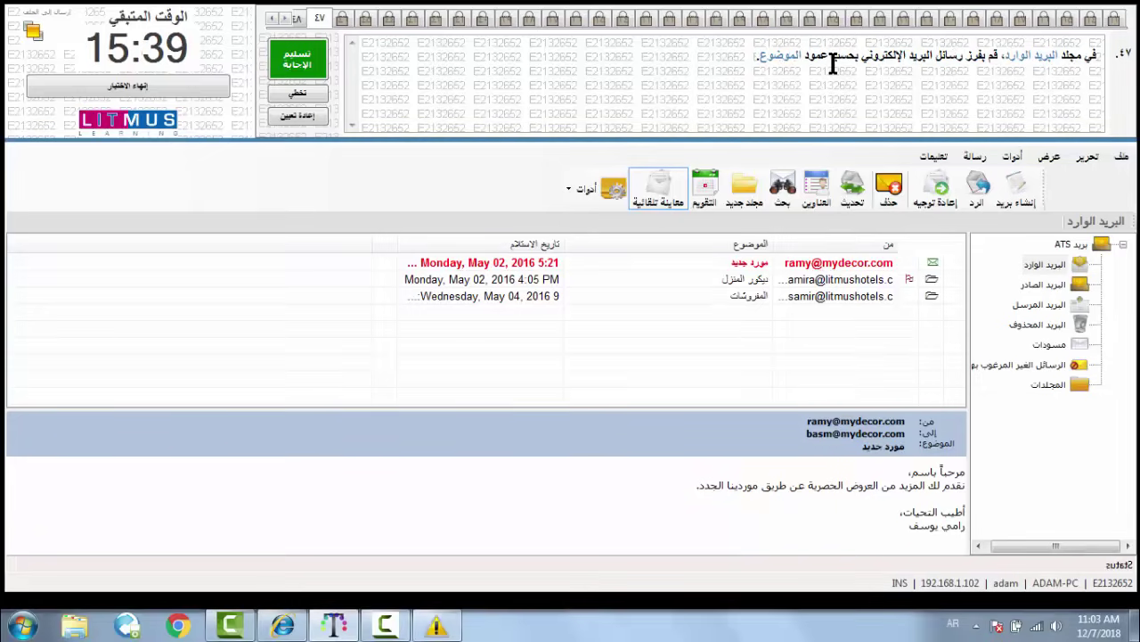
# - Sort the Inbox by the الموضوع column and submit the answer
pyautogui.click(744, 248)
pyautogui.click(280, 60)
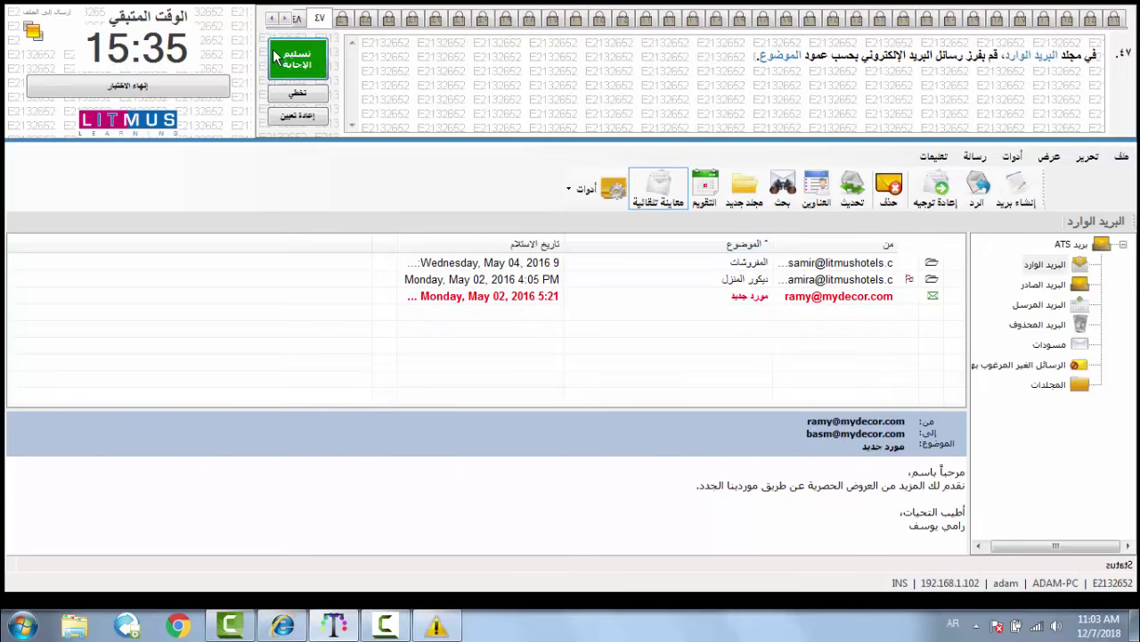
pyautogui.click(601, 369)
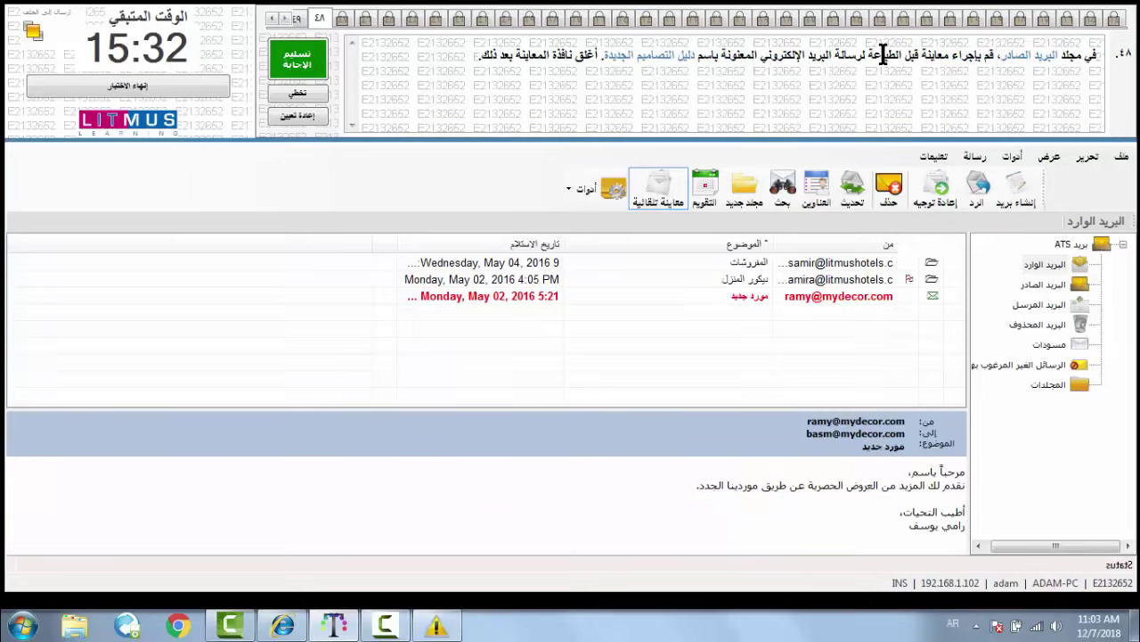
# - Print-preview the sent message دليل التصاميم الجديدة, close the preview, and submit the answer
pyautogui.click(1044, 287)
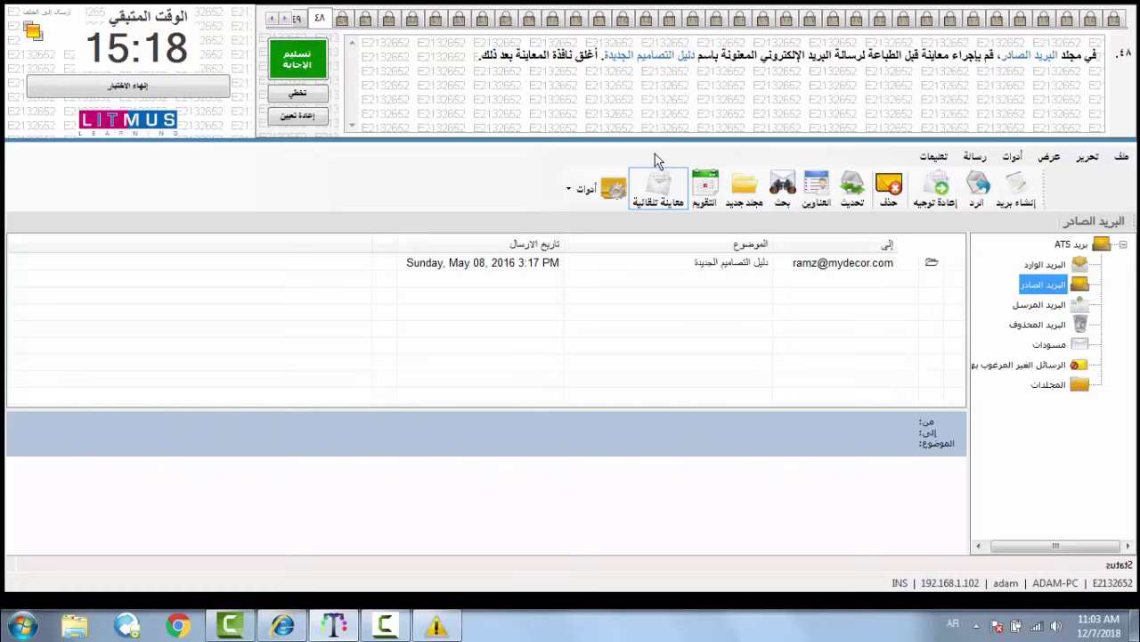
pyautogui.doubleClick(752, 264)
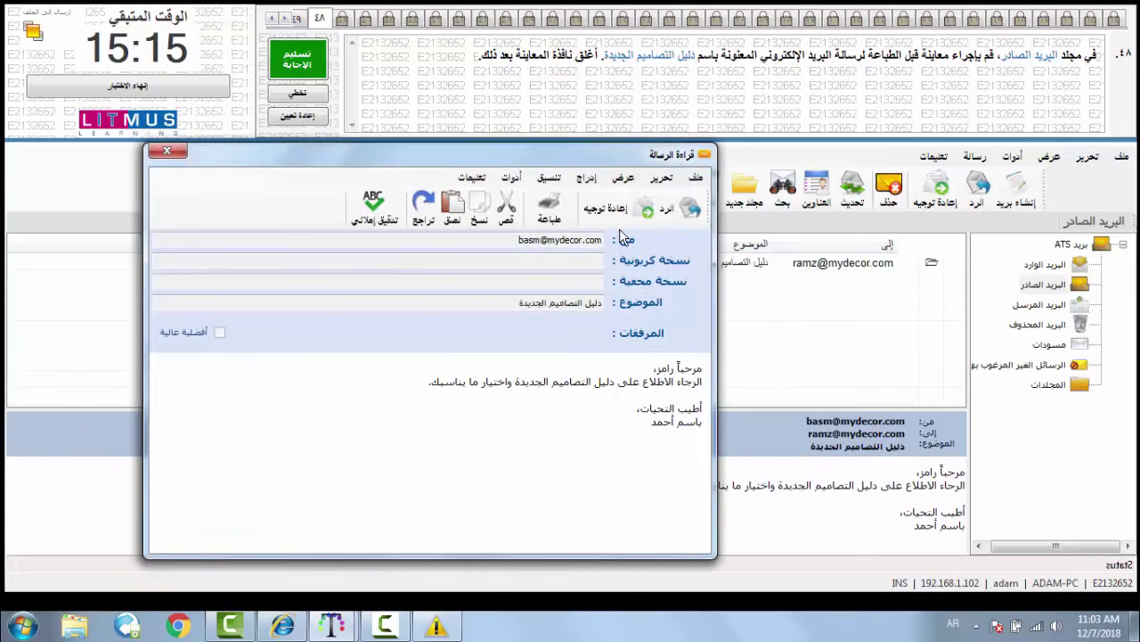
pyautogui.click(694, 178)
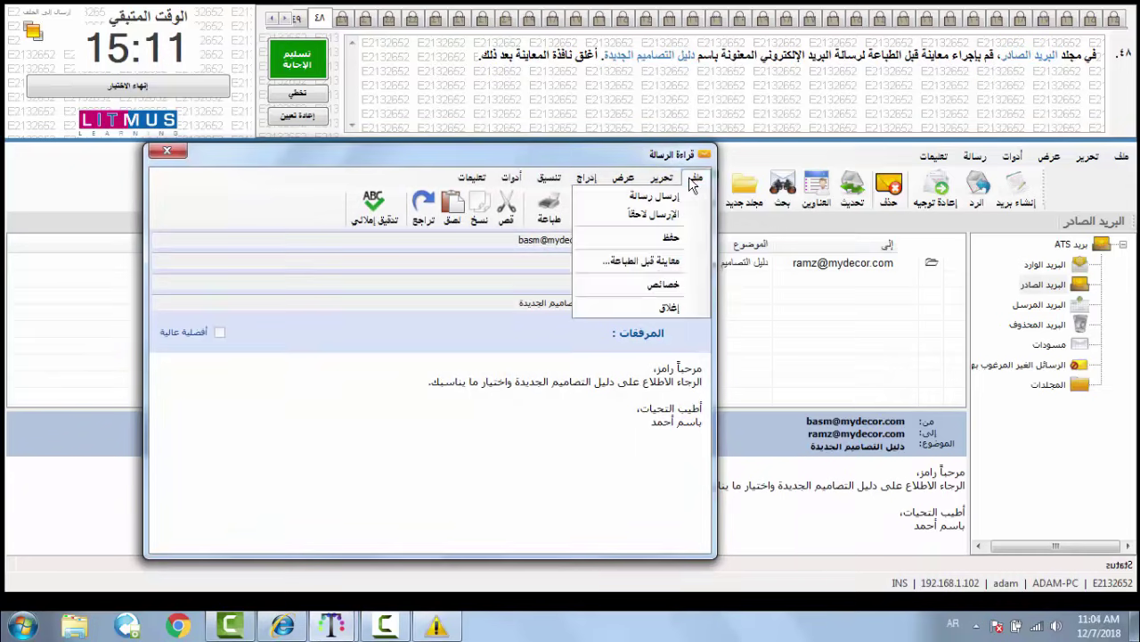
pyautogui.click(670, 272)
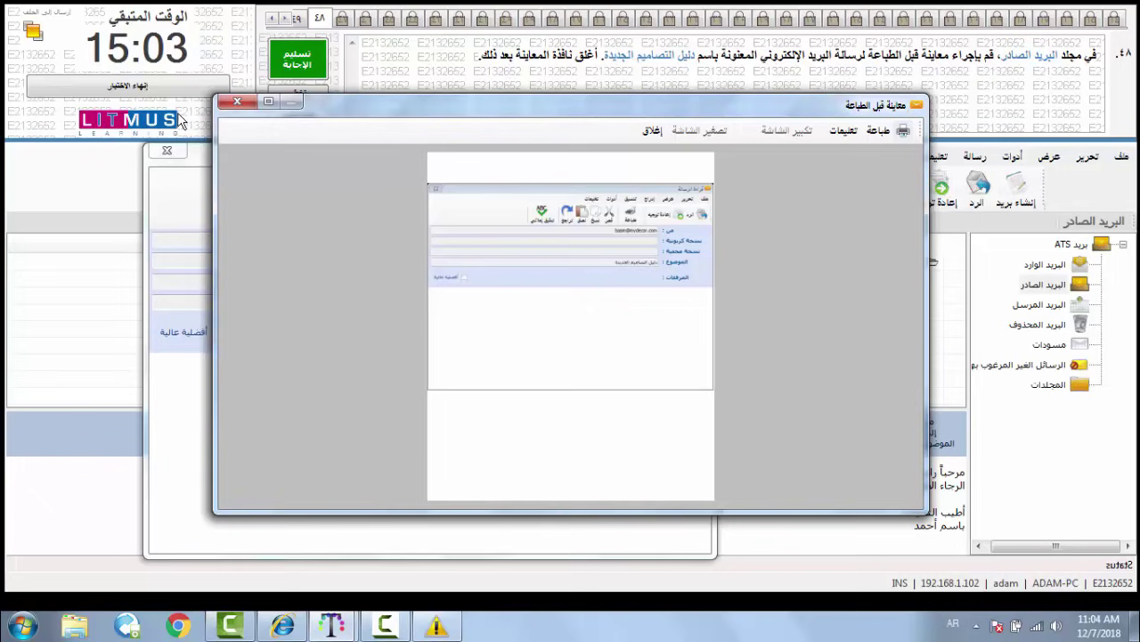
pyautogui.click(232, 102)
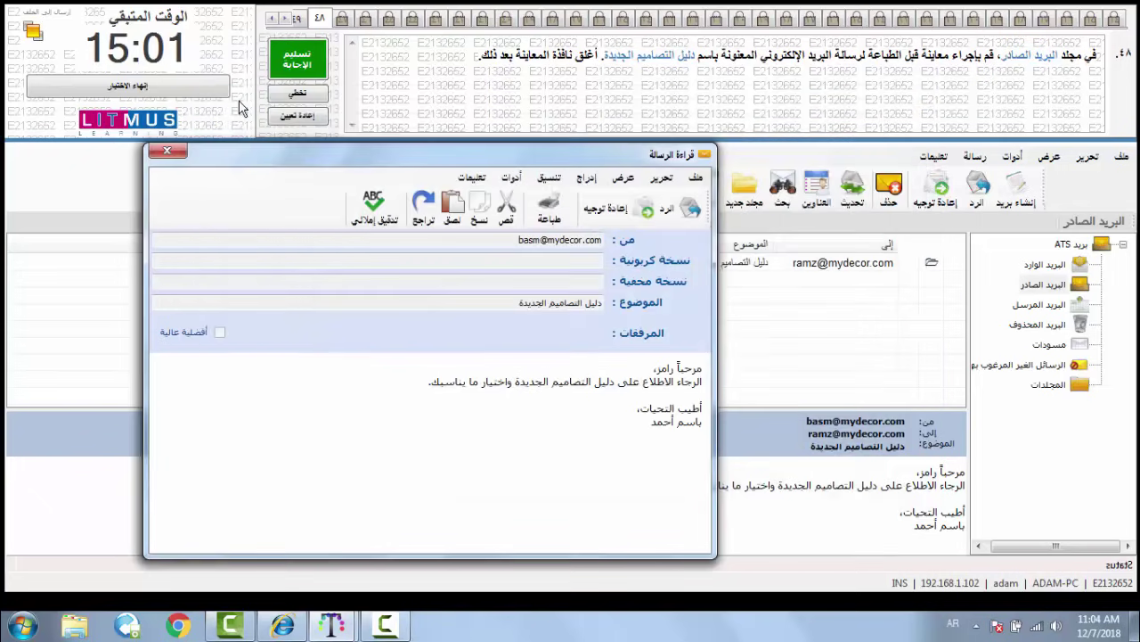
pyautogui.click(302, 63)
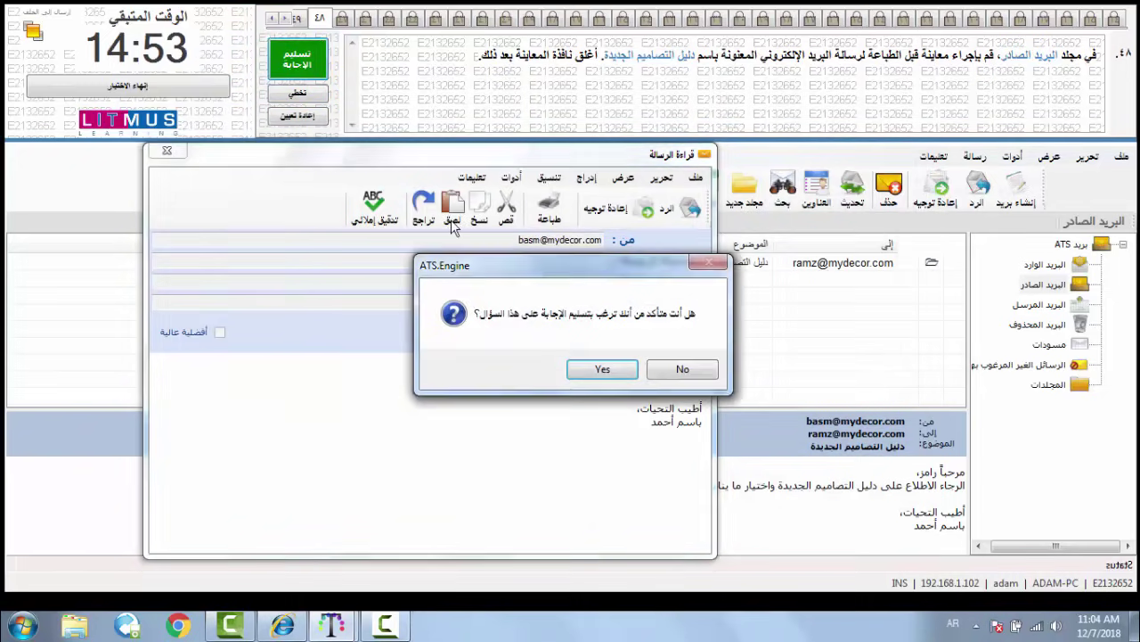
pyautogui.click(594, 374)
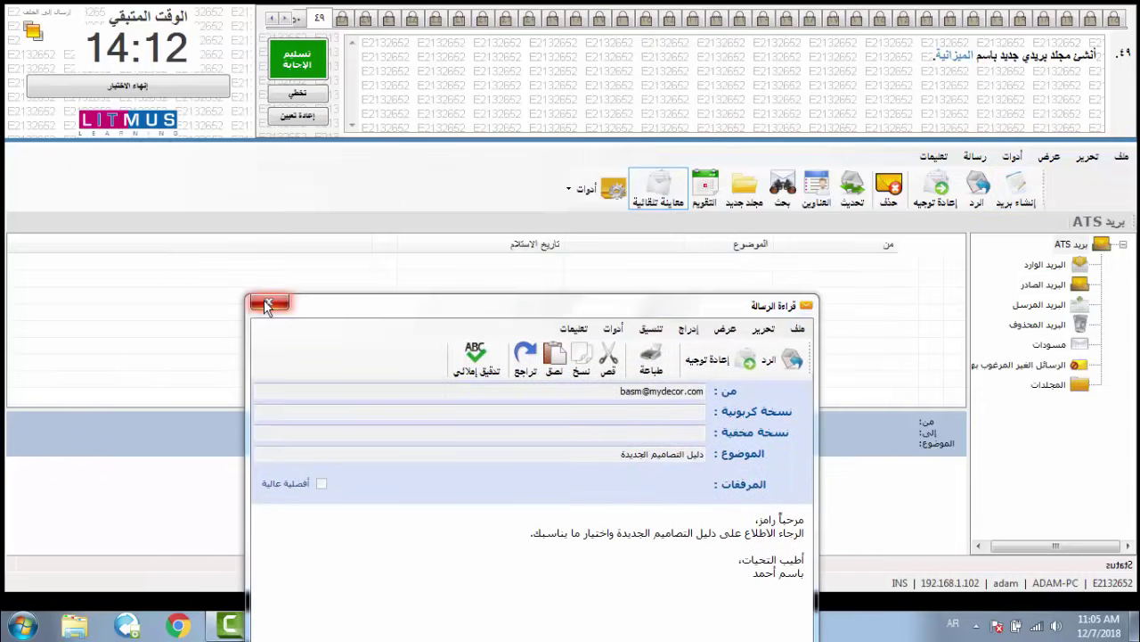
# - Create a new mail folder named الميزانية and submit the answer to question 49
pyautogui.click(264, 303)
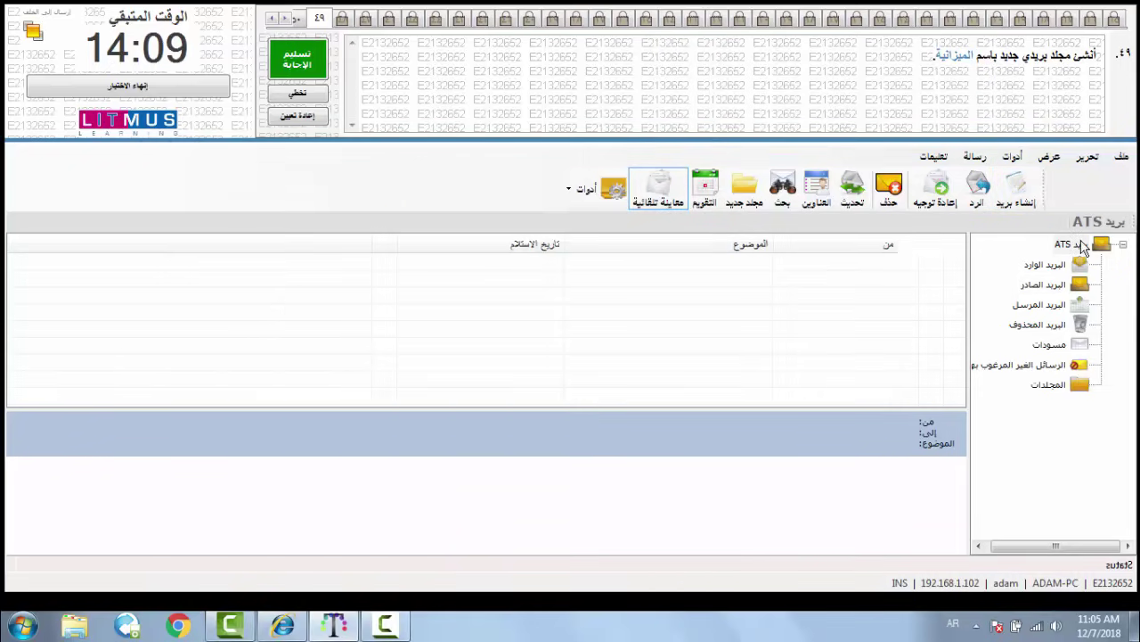
pyautogui.click(744, 187)
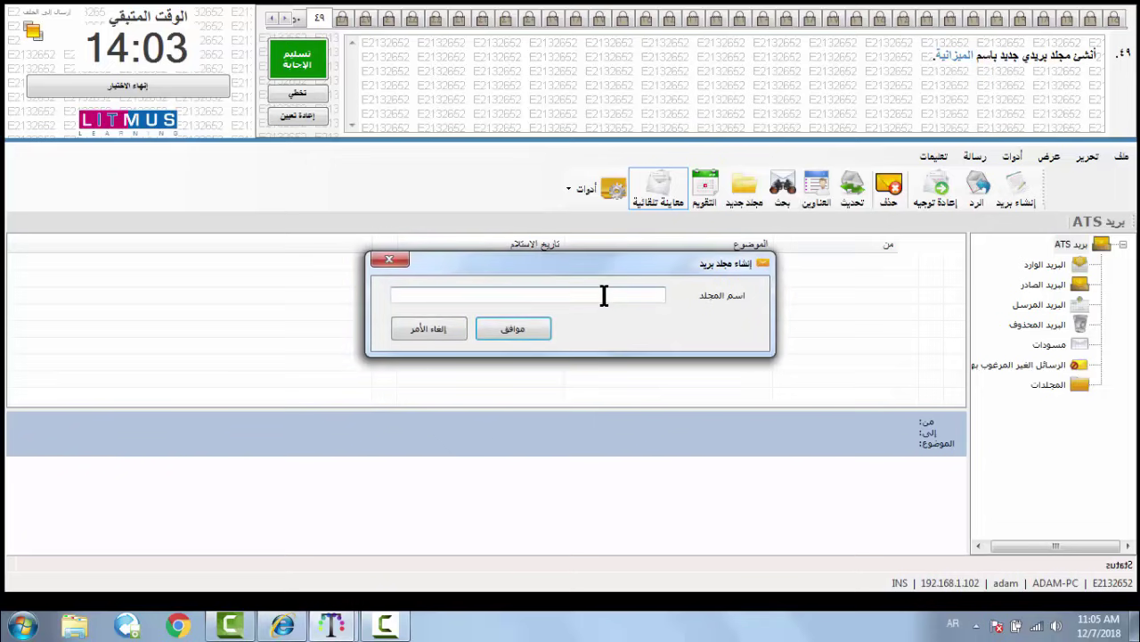
pyautogui.write('الميزان')
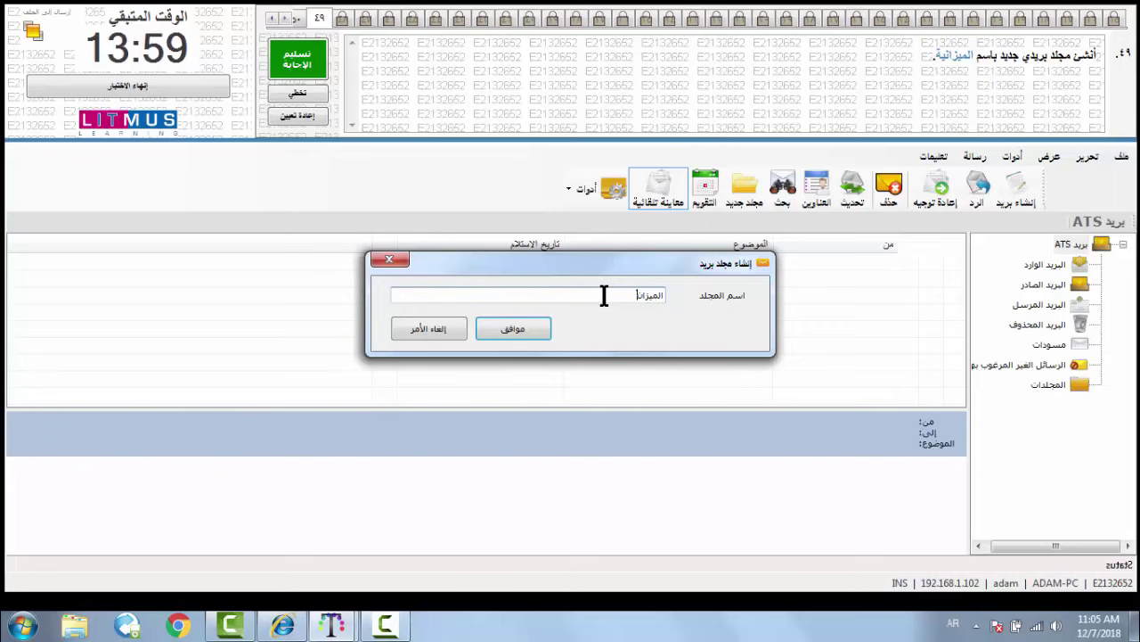
pyautogui.write('ية')
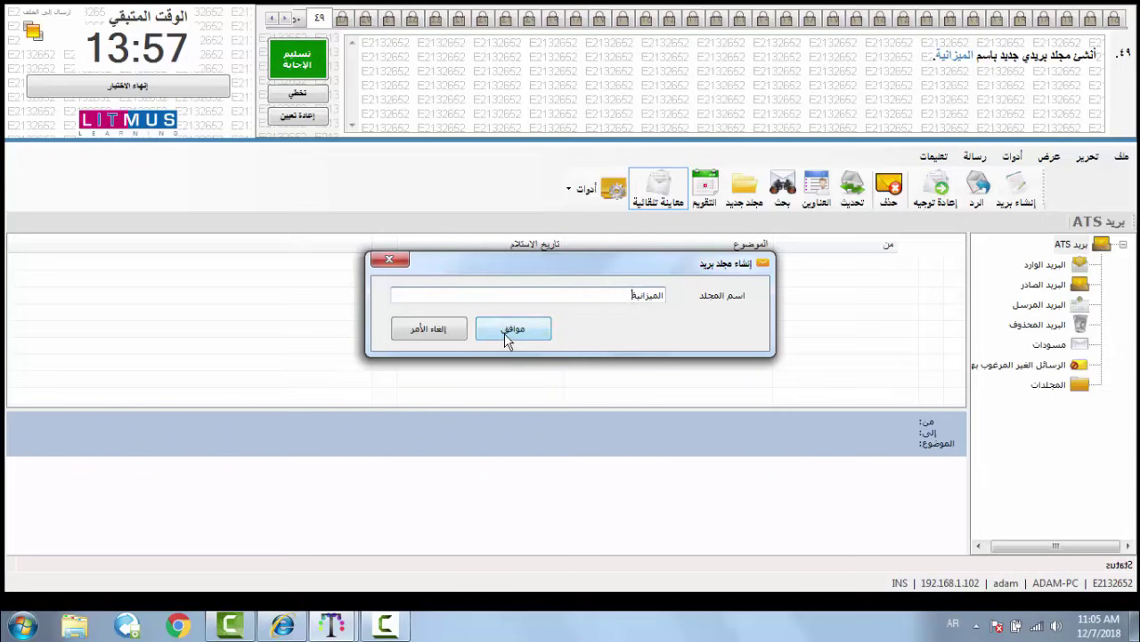
pyautogui.click(508, 333)
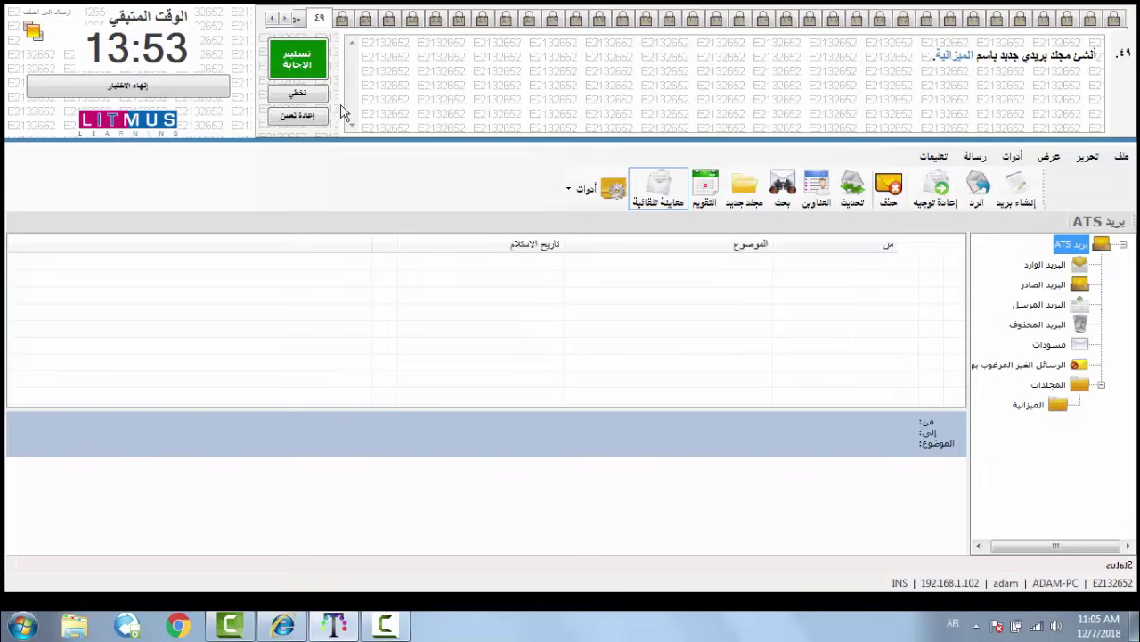
pyautogui.click(298, 59)
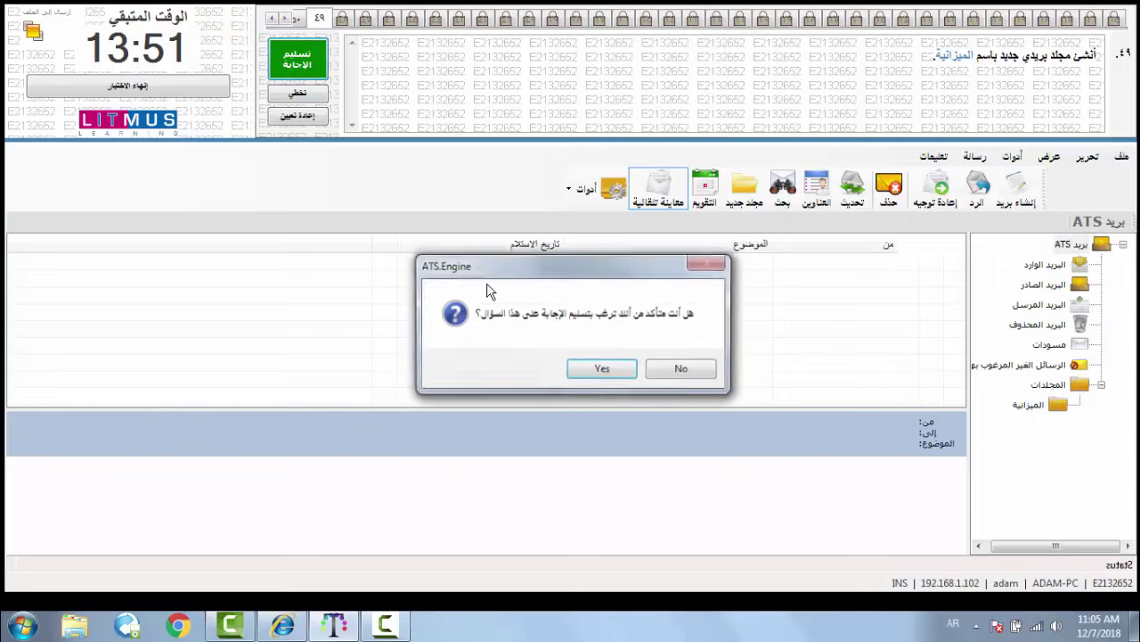
pyautogui.click(587, 372)
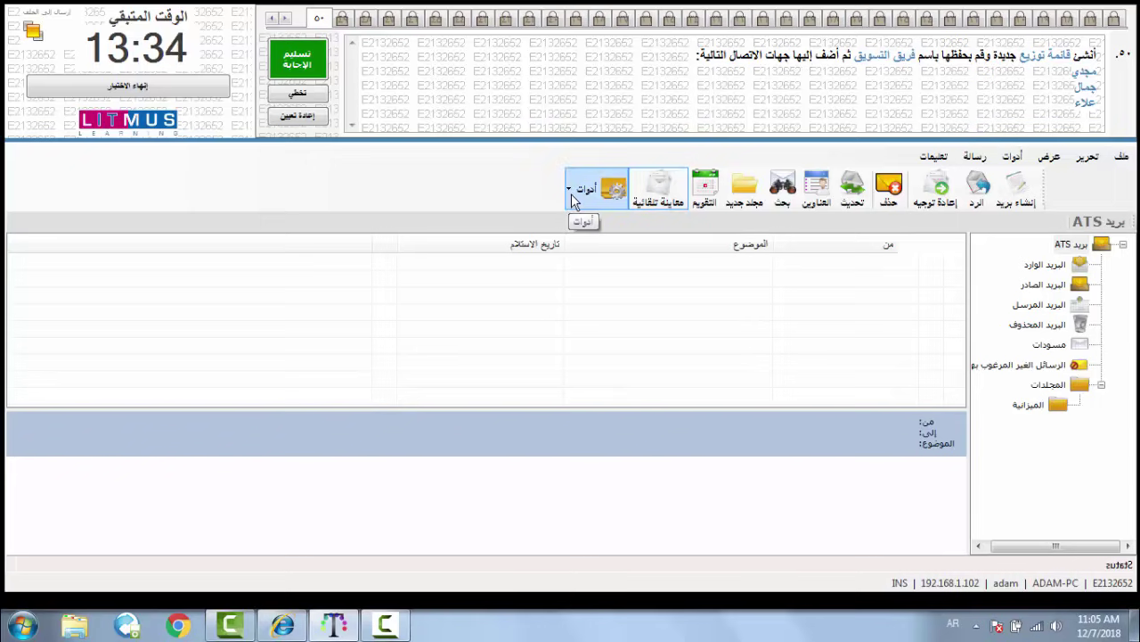
# - Create a new distribution list named فريق التسويق from the أدوات menu
pyautogui.click(572, 193)
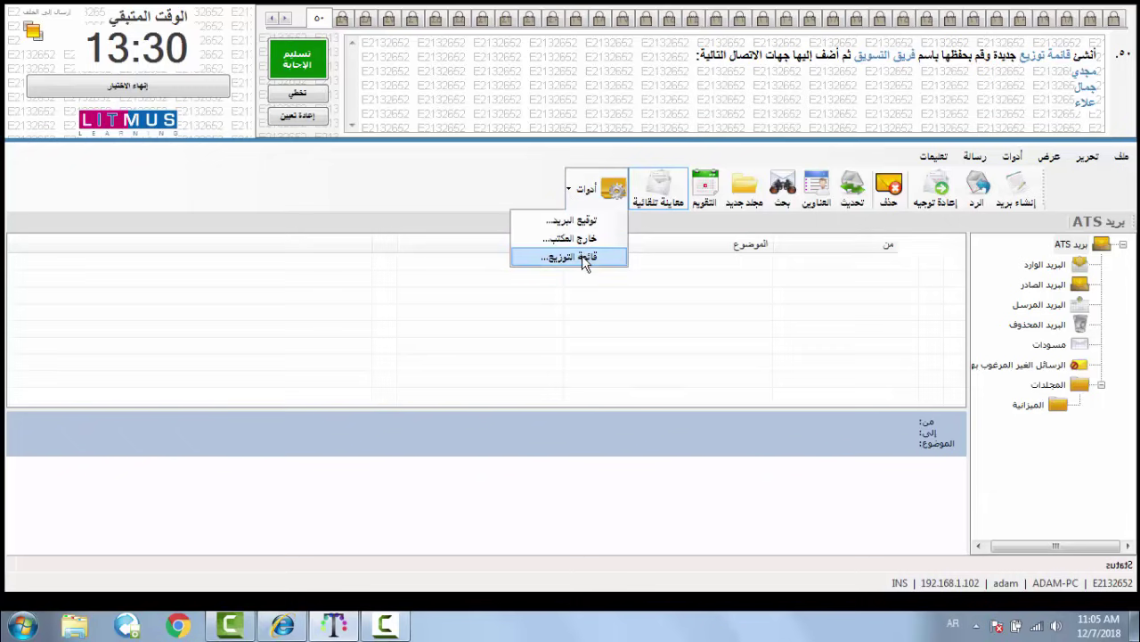
pyautogui.click(582, 255)
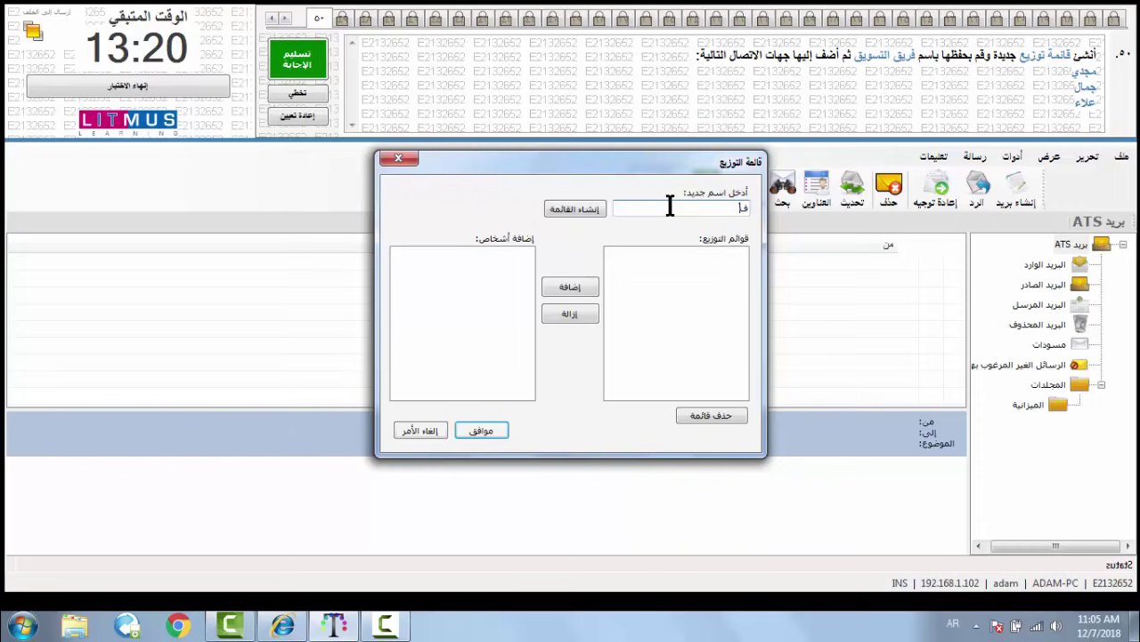
pyautogui.write('ريق')
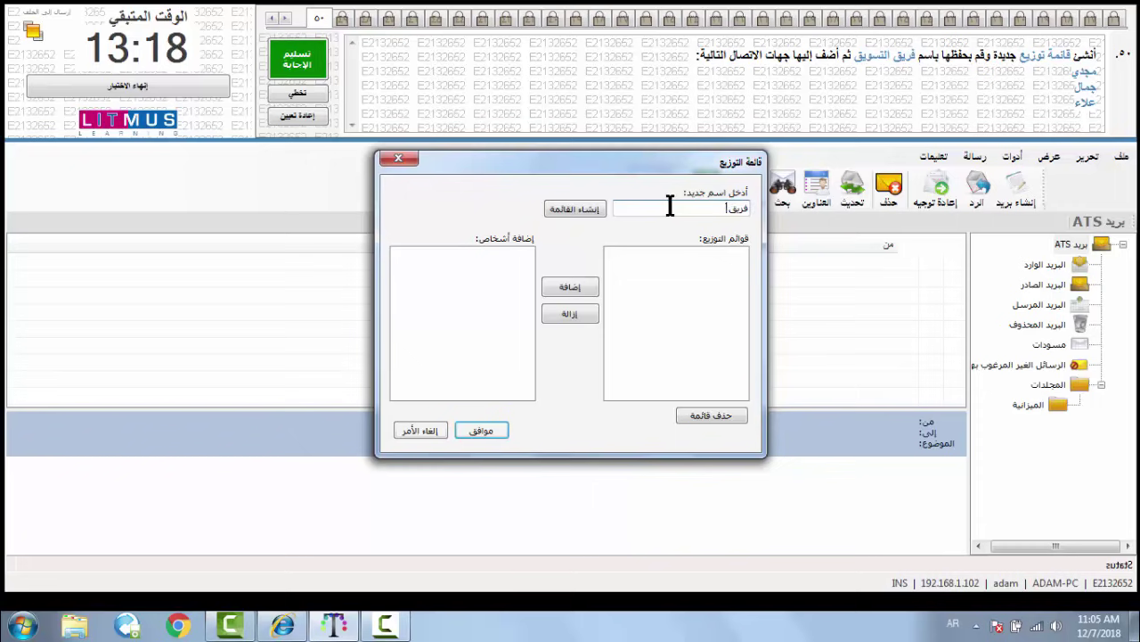
pyautogui.write(' التسويق')
pyautogui.click(579, 212)
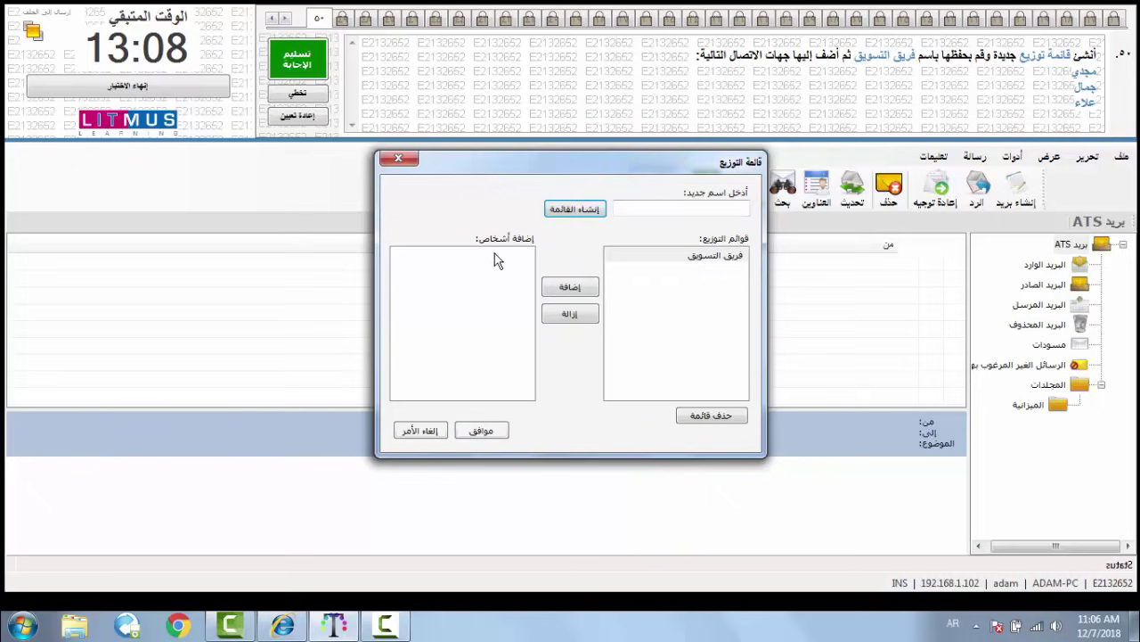
# - Add the three required contacts from the Address Book and save the list
pyautogui.click(564, 290)
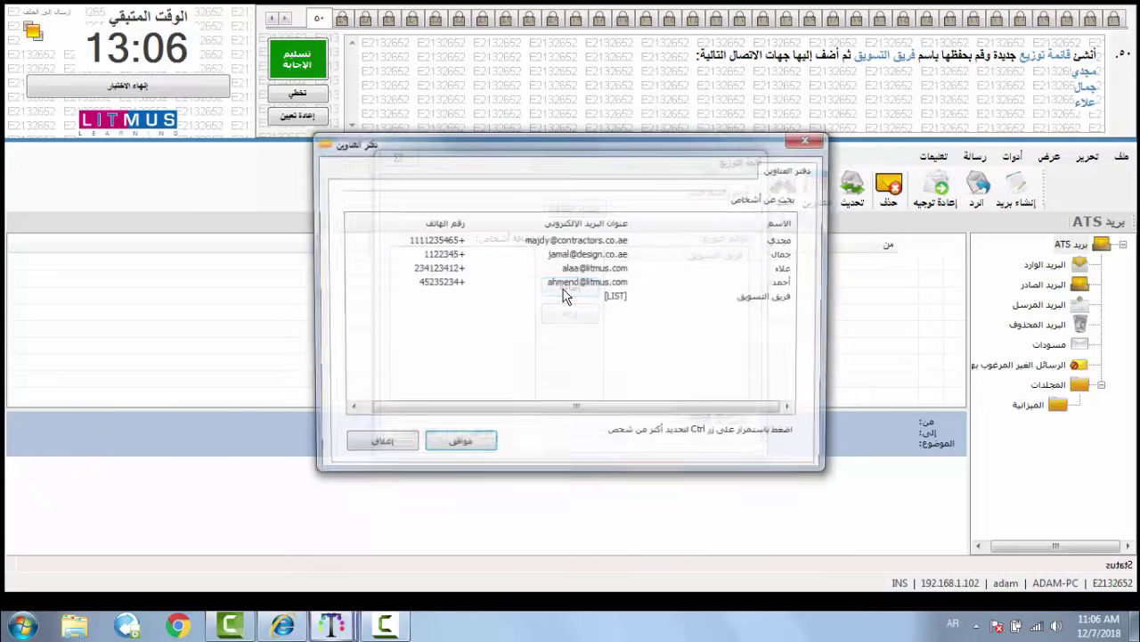
pyautogui.click(763, 242)
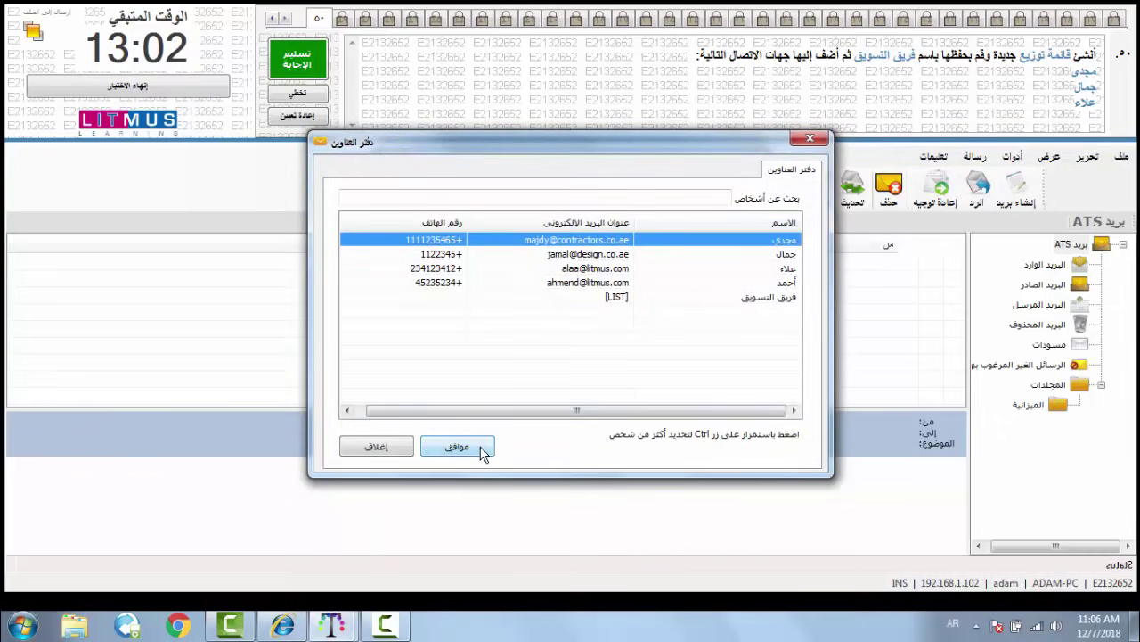
pyautogui.click(481, 447)
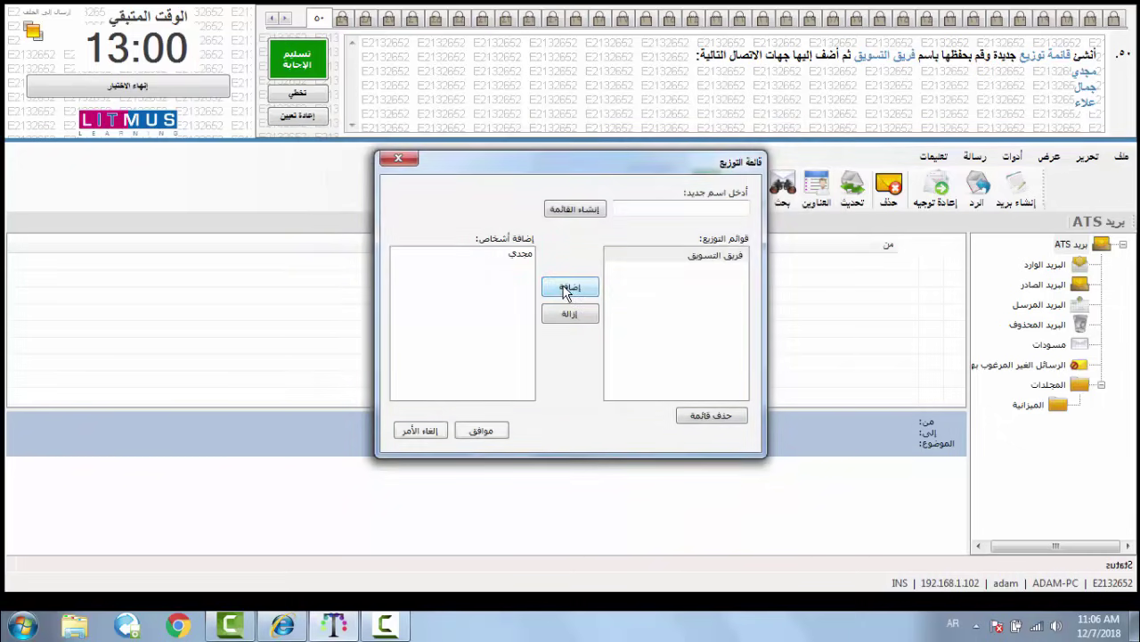
pyautogui.click(567, 289)
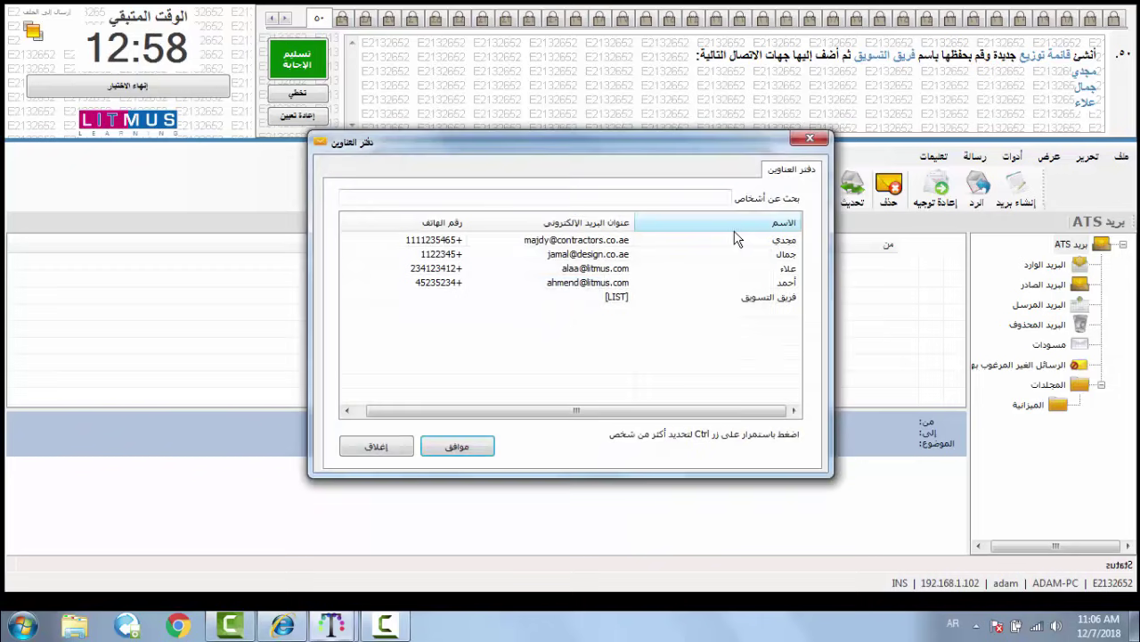
pyautogui.click(749, 257)
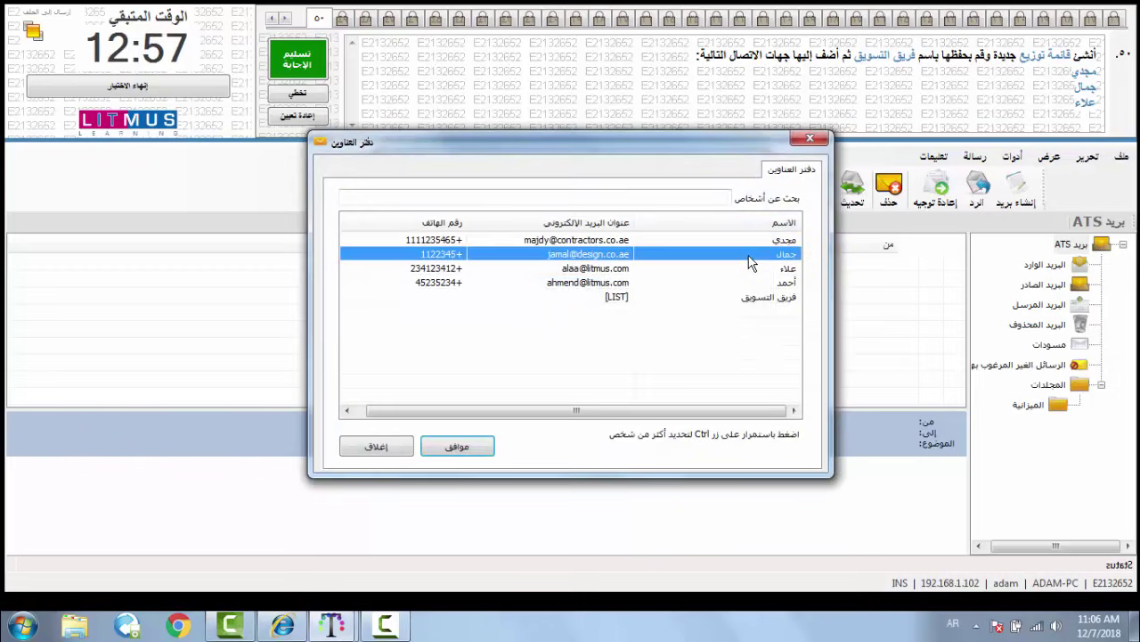
pyautogui.click(482, 446)
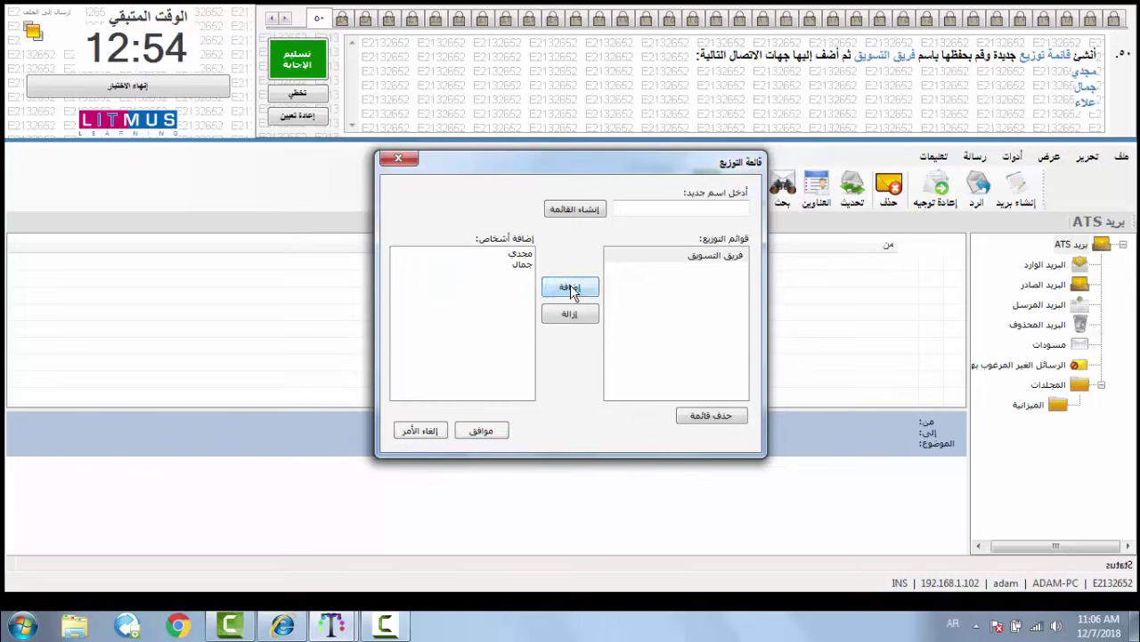
pyautogui.click(571, 290)
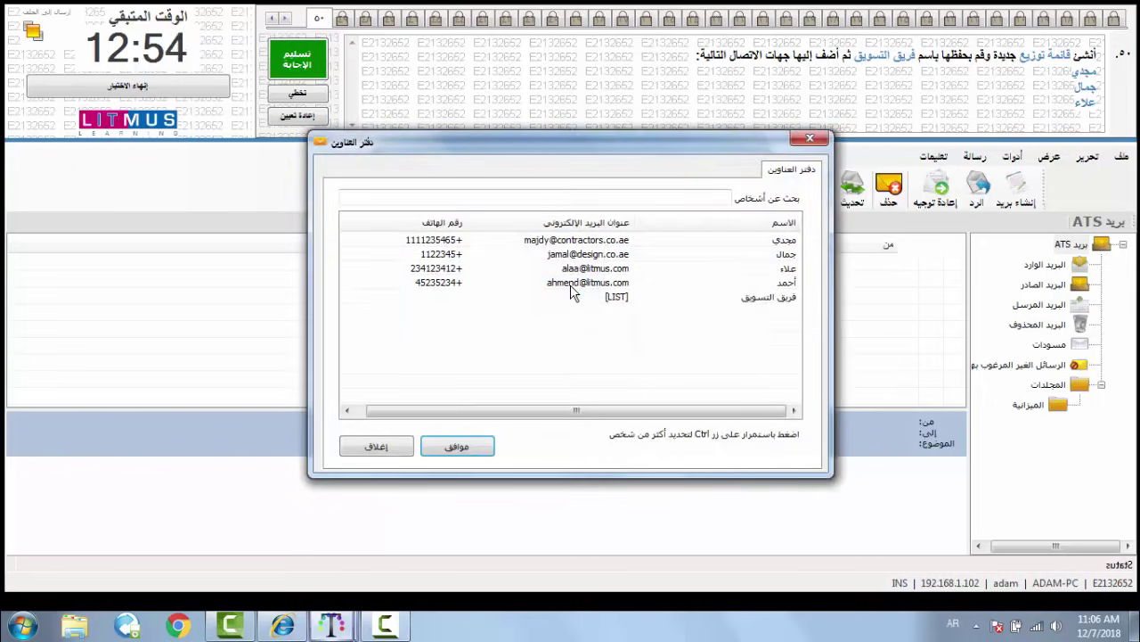
pyautogui.click(793, 269)
pyautogui.click(457, 446)
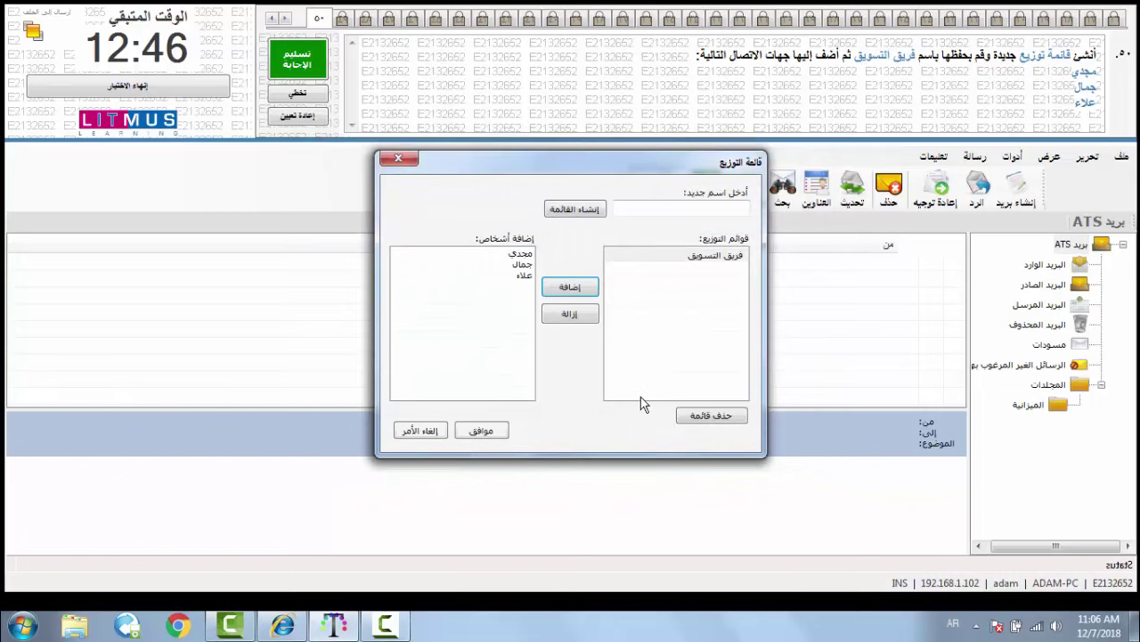
pyautogui.click(476, 432)
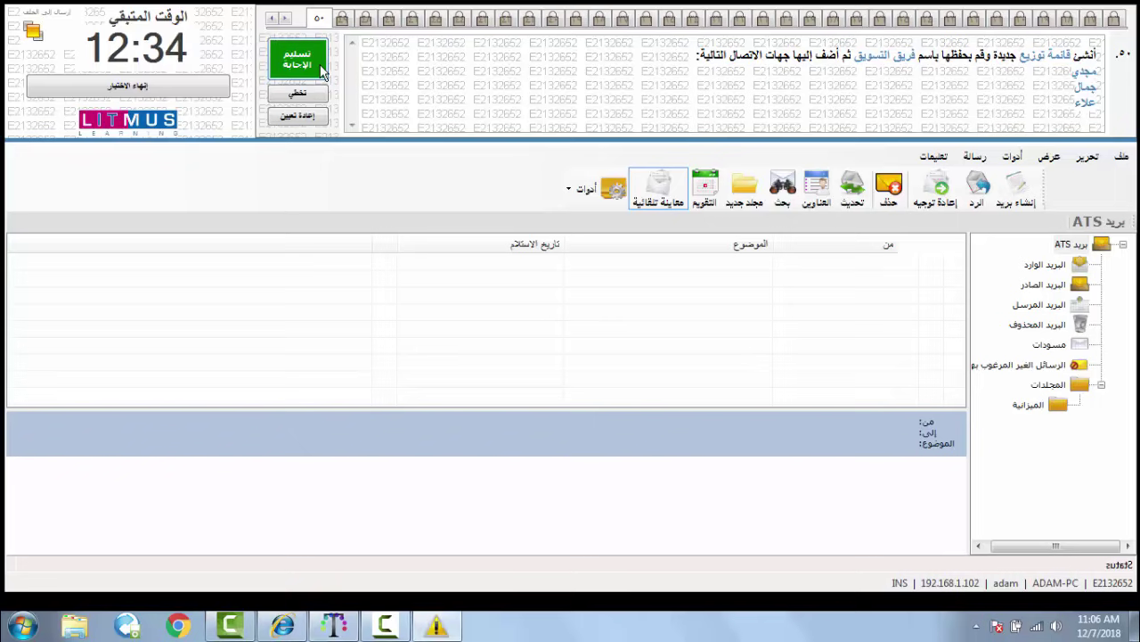
# - Submit question 50's answer via تسليم الإجابة, confirm Yes, and finish with إنهاء الاختبار
pyautogui.click(323, 71)
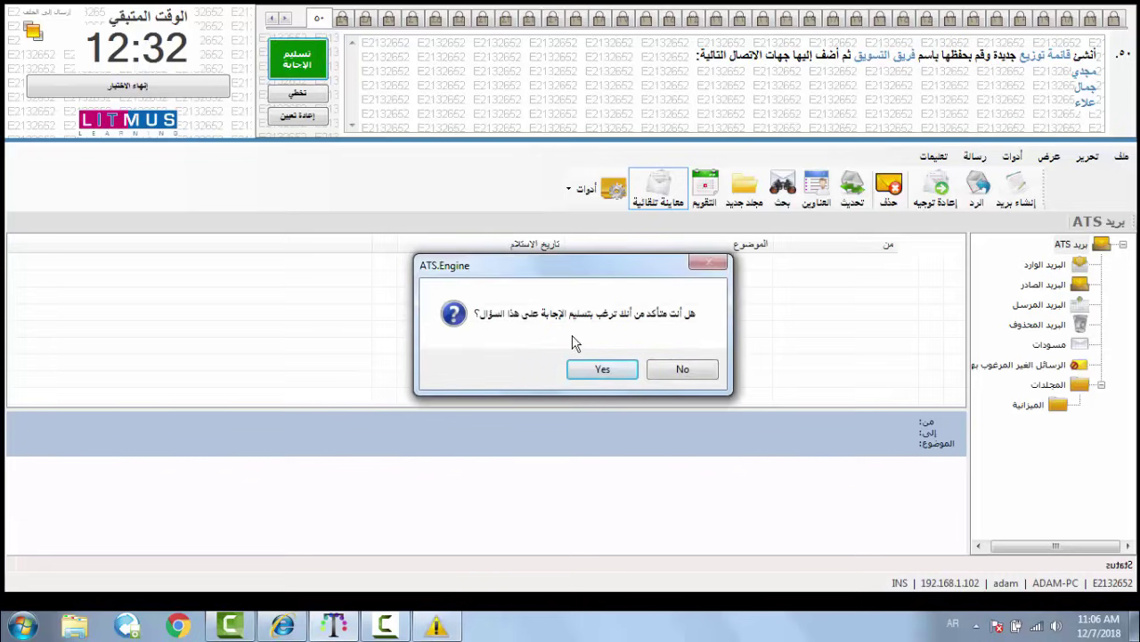
pyautogui.click(597, 370)
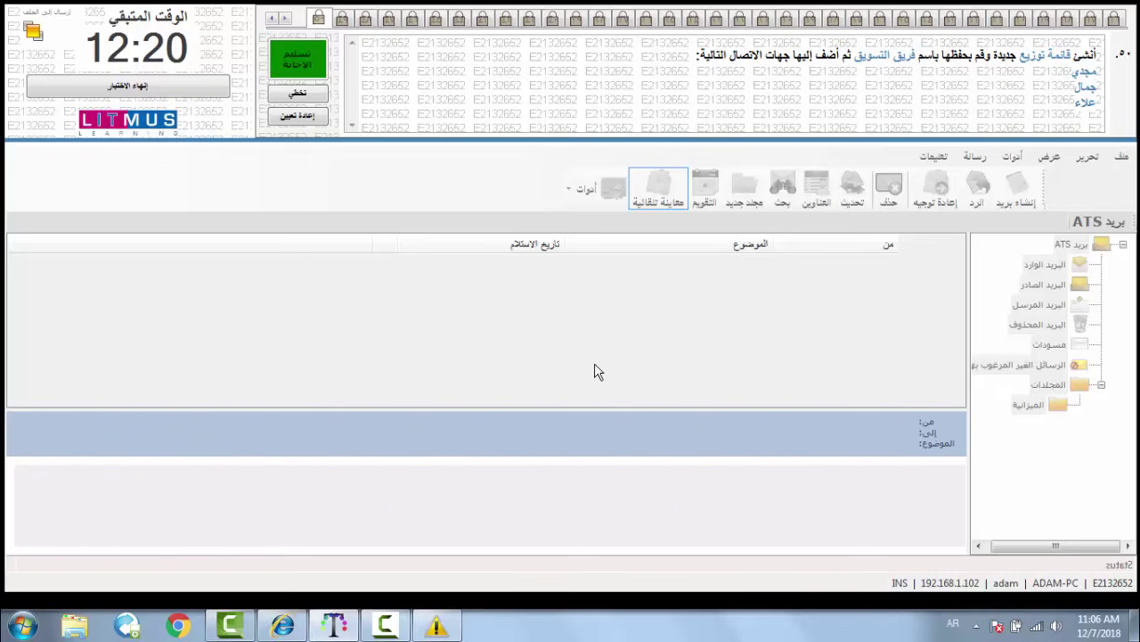
pyautogui.click(177, 92)
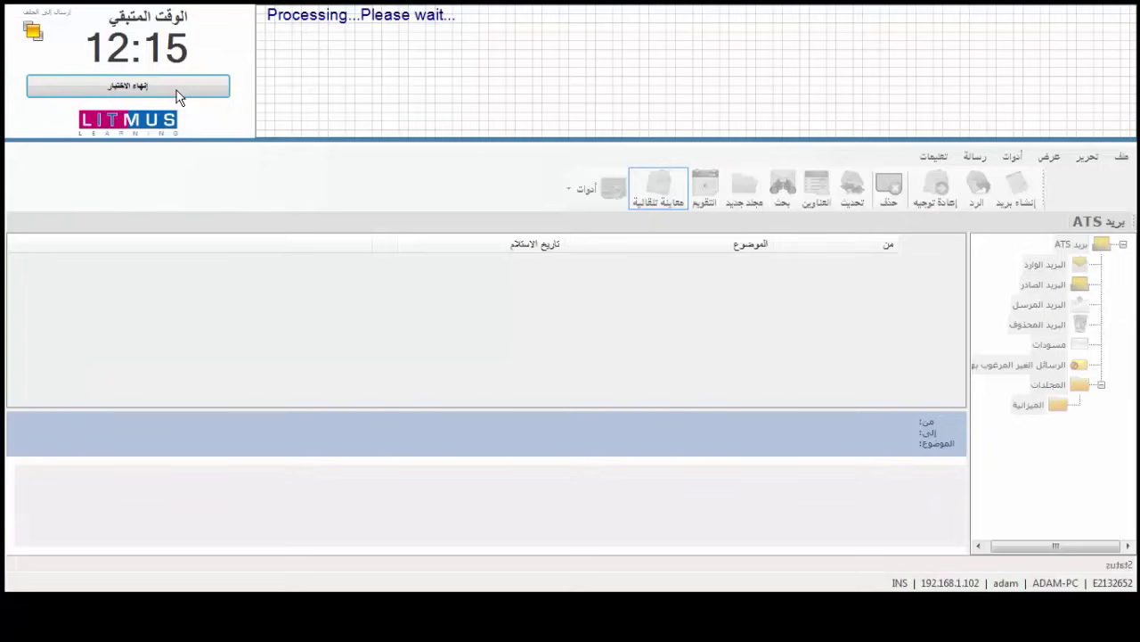